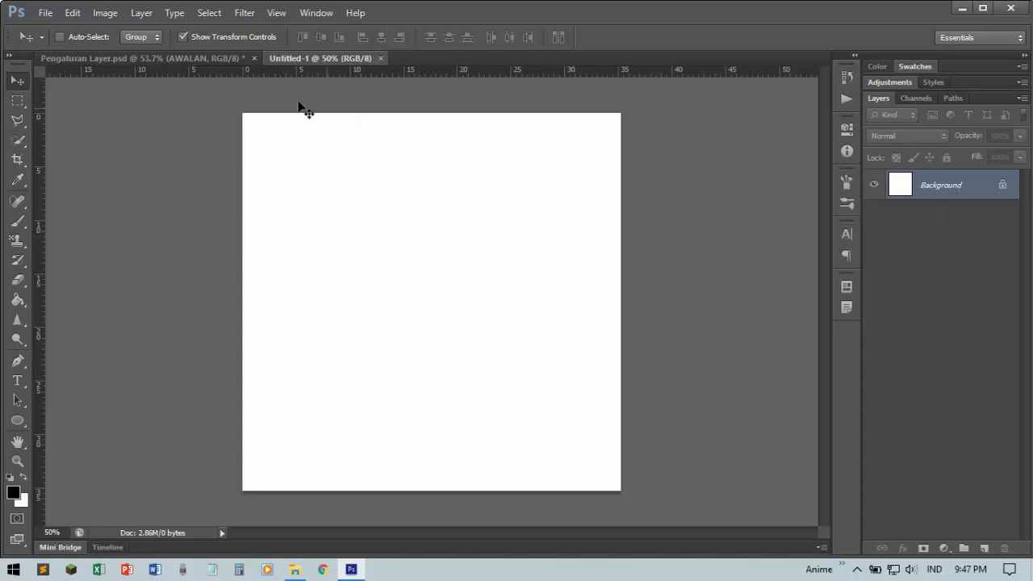
click(45, 12)
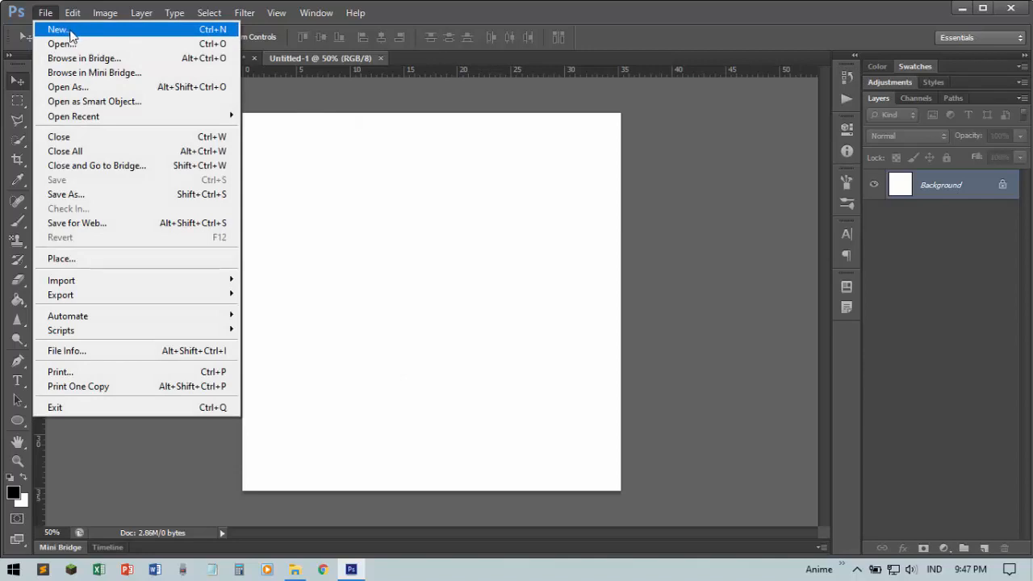
click(310, 60)
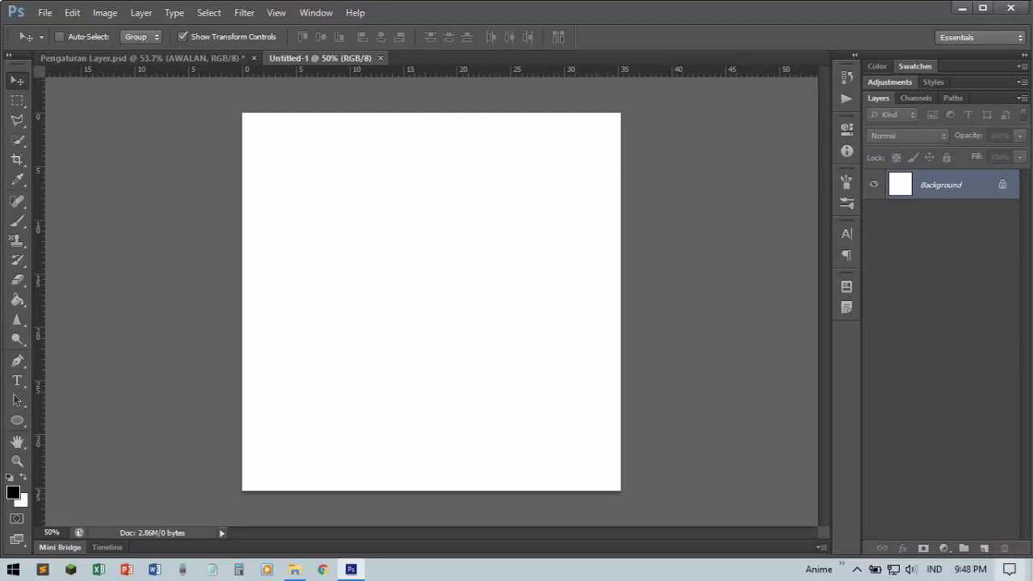
- Add an empty layer above the Background and delete it again
click(986, 550)
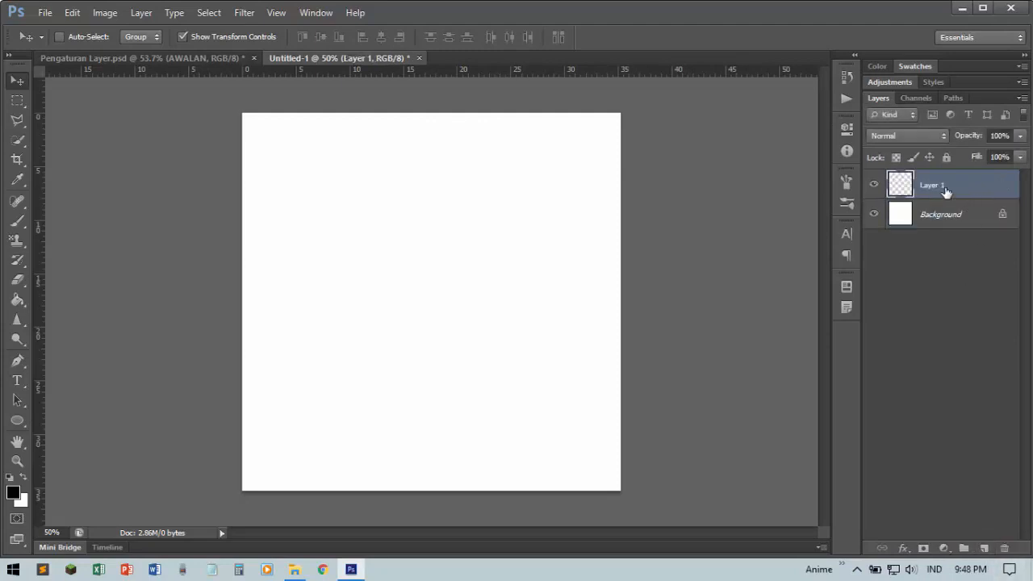
key(Delete)
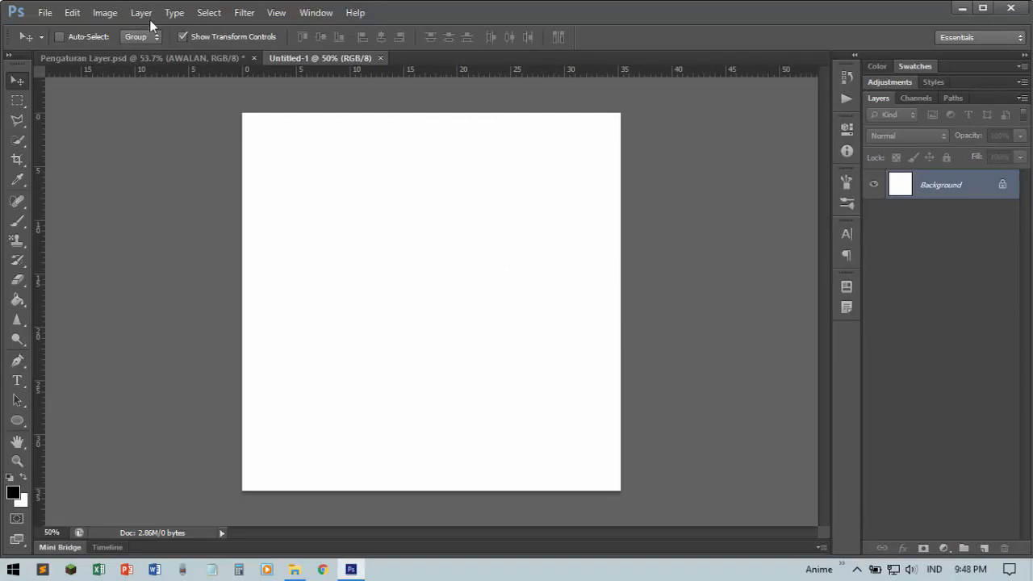
- Create a new layer named "Kucing #1" above the Background
click(142, 14)
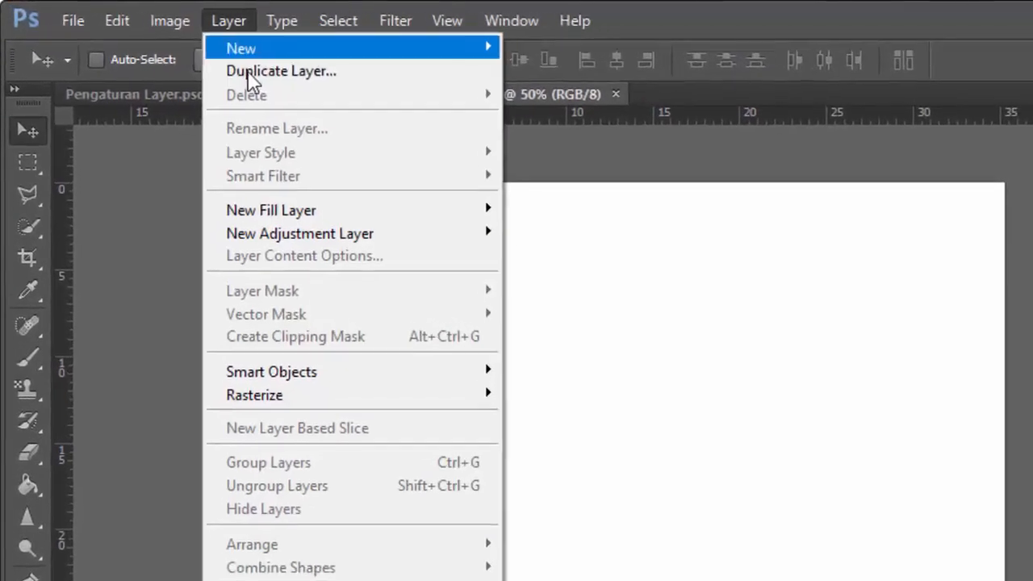
mouse_move(161, 30)
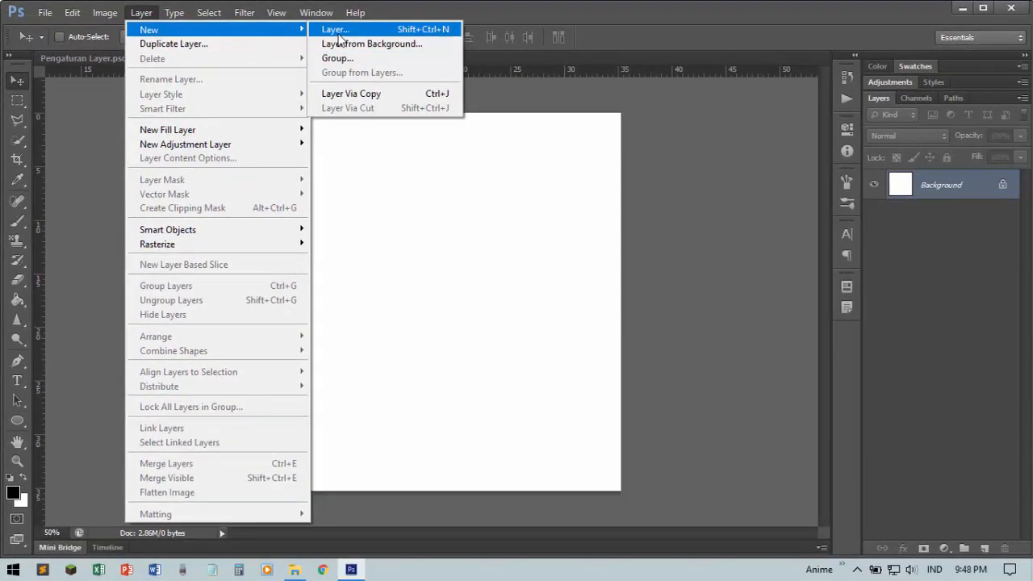
click(338, 36)
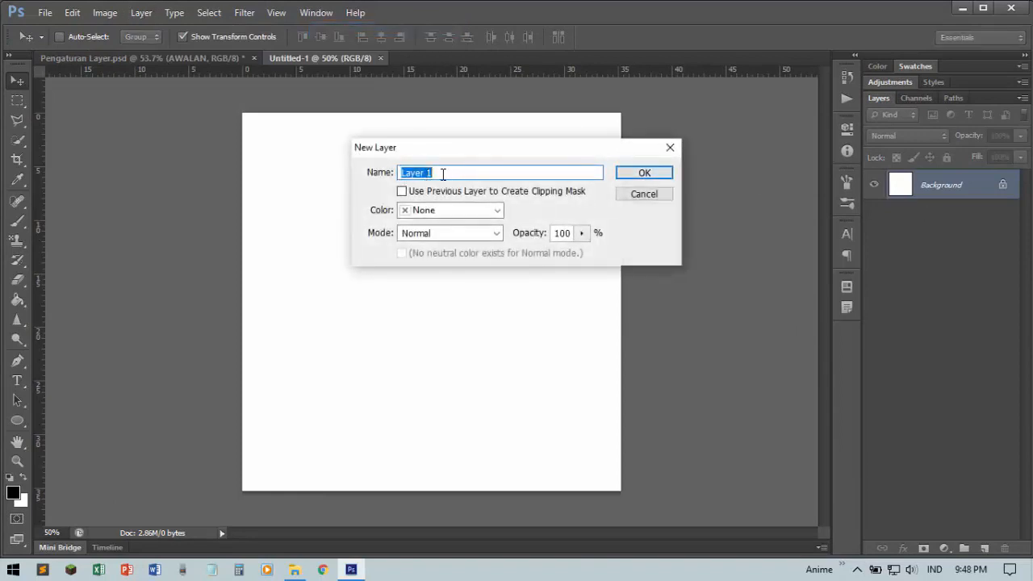
text(Kucing #1)
key(Return)
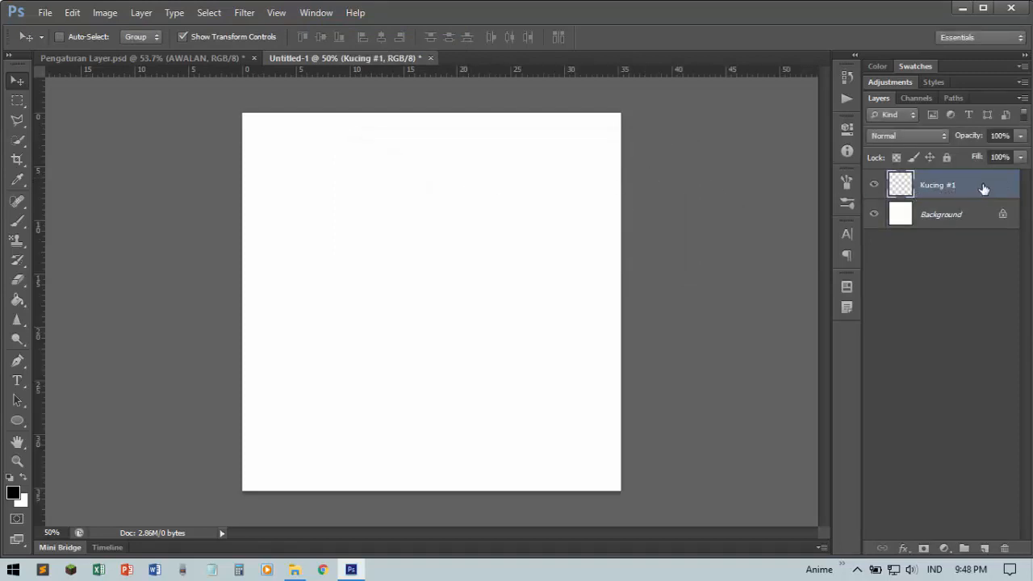
- Rename the layer above the Background as "Layer 1"
double_click(938, 186)
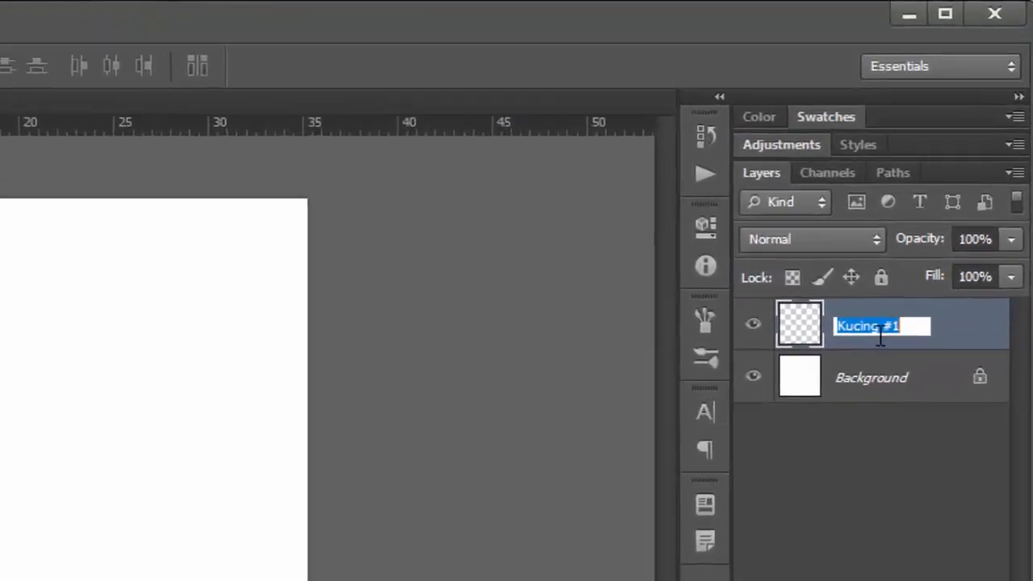
key(Return)
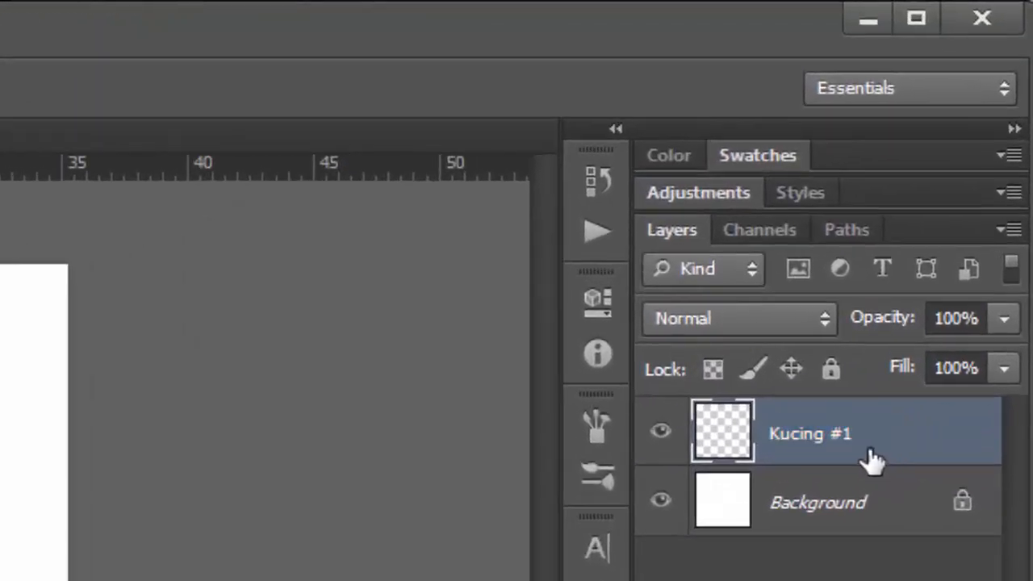
double_click(795, 439)
text(Layer 1)
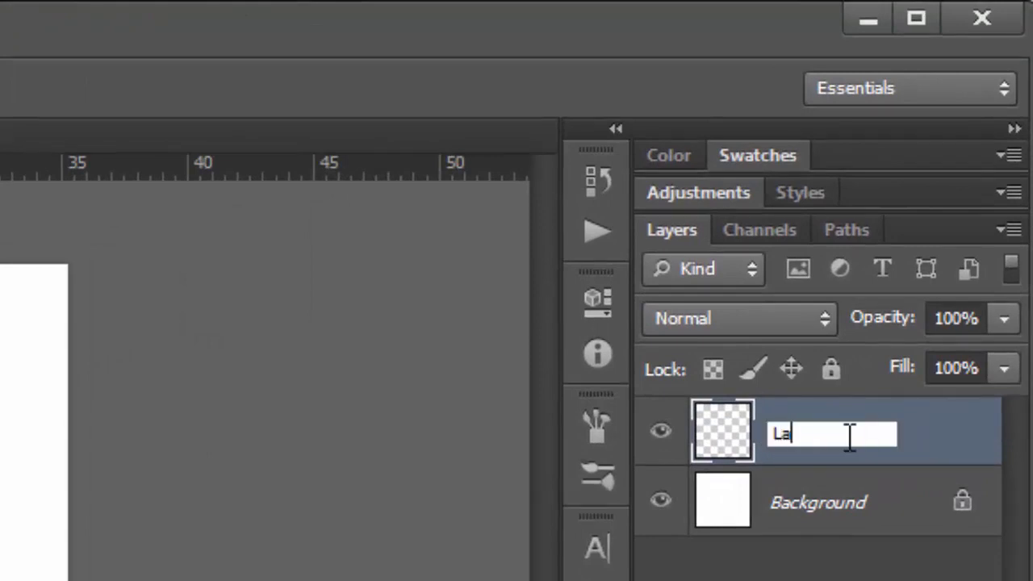
key(Return)
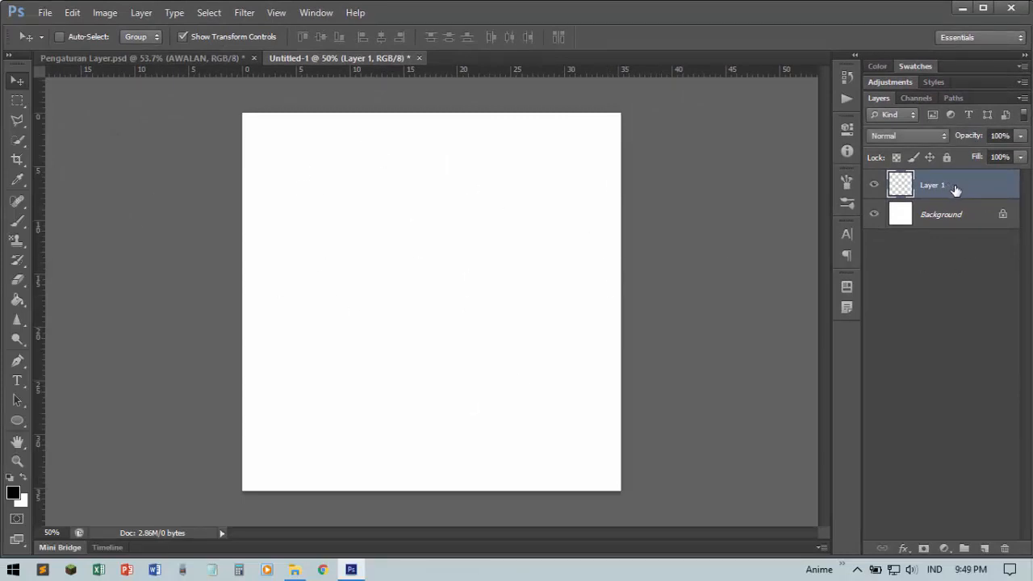
- Convert the Background of the blank document into a regular layer named "Layer 0", and undo the conversion
click(953, 214)
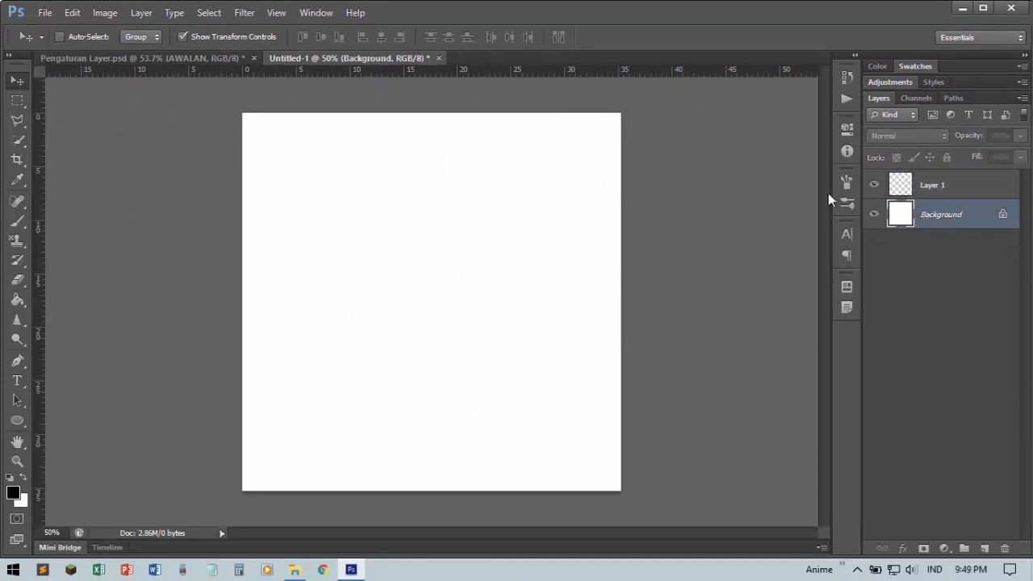
click(145, 14)
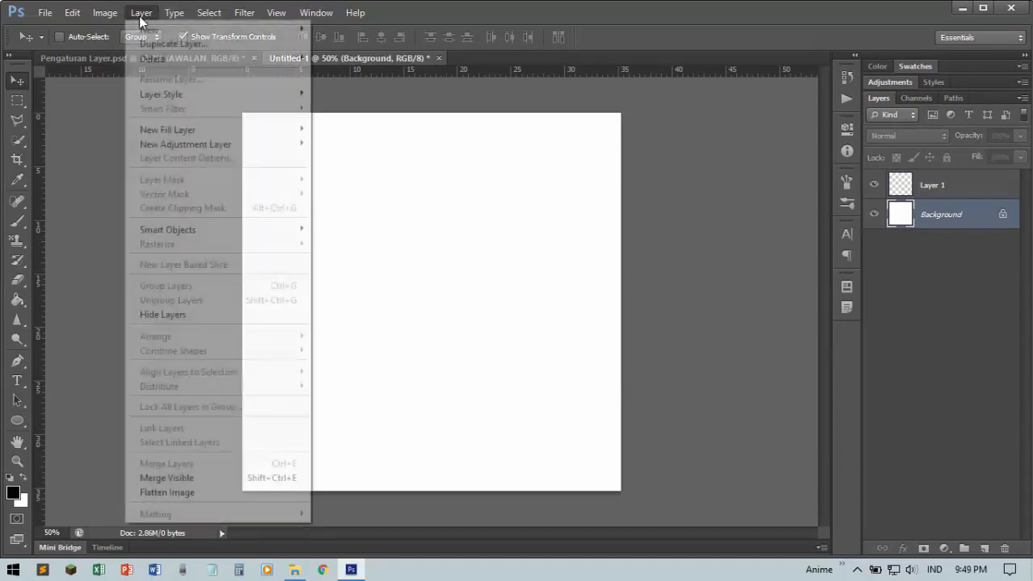
mouse_move(150, 30)
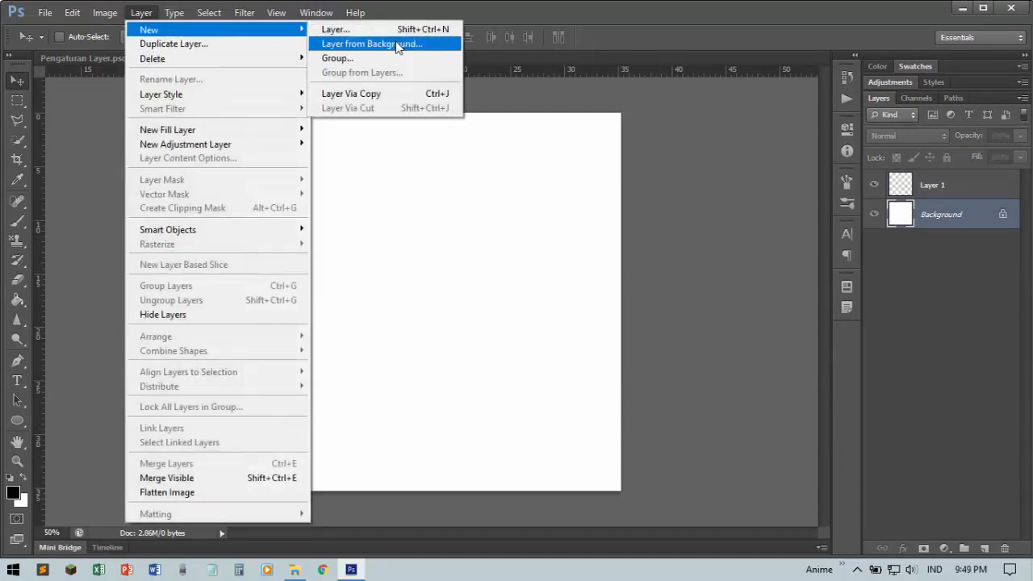
click(396, 46)
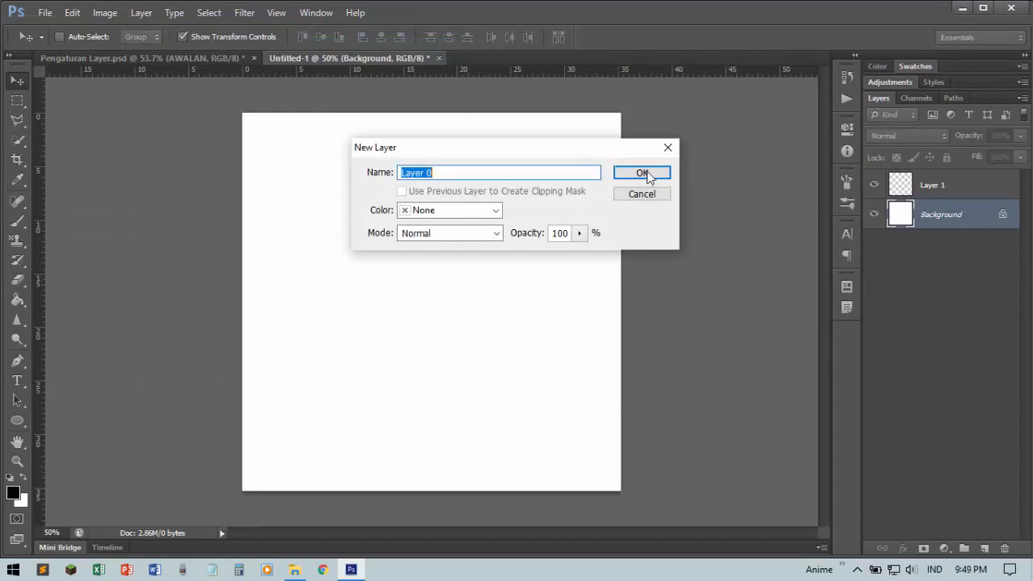
click(643, 173)
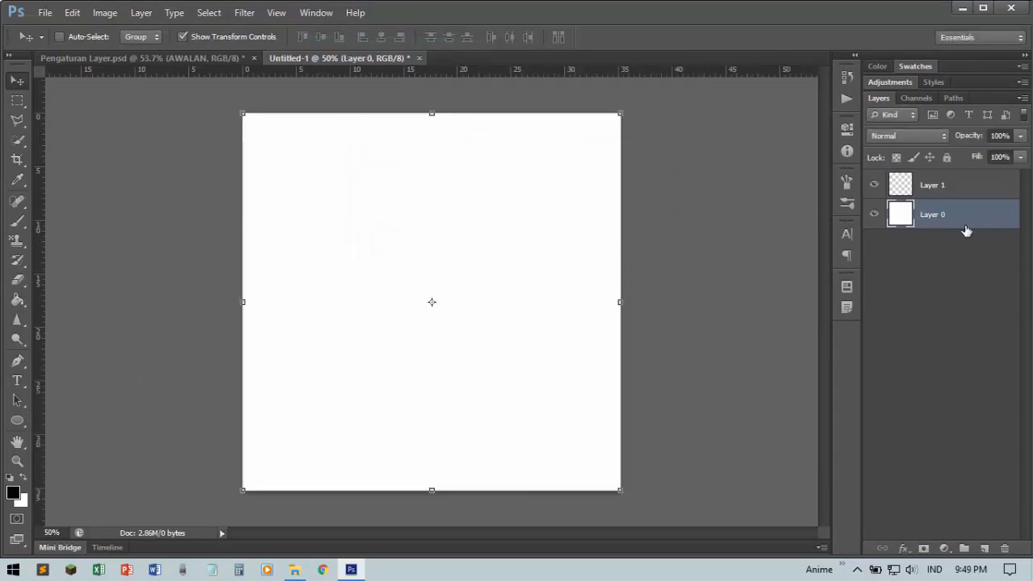
key(ctrl+z)
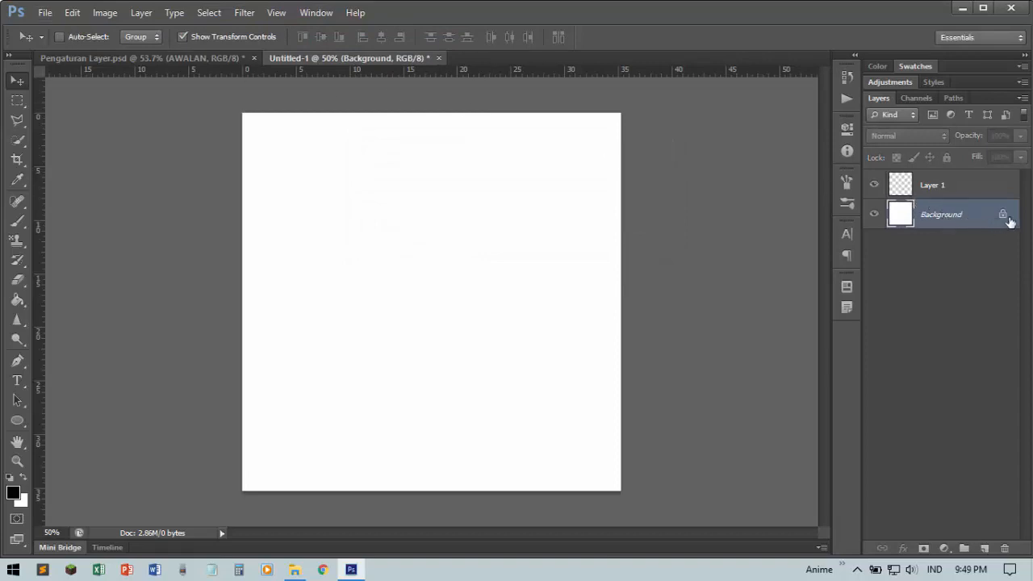
click(209, 12)
mouse_move(245, 12)
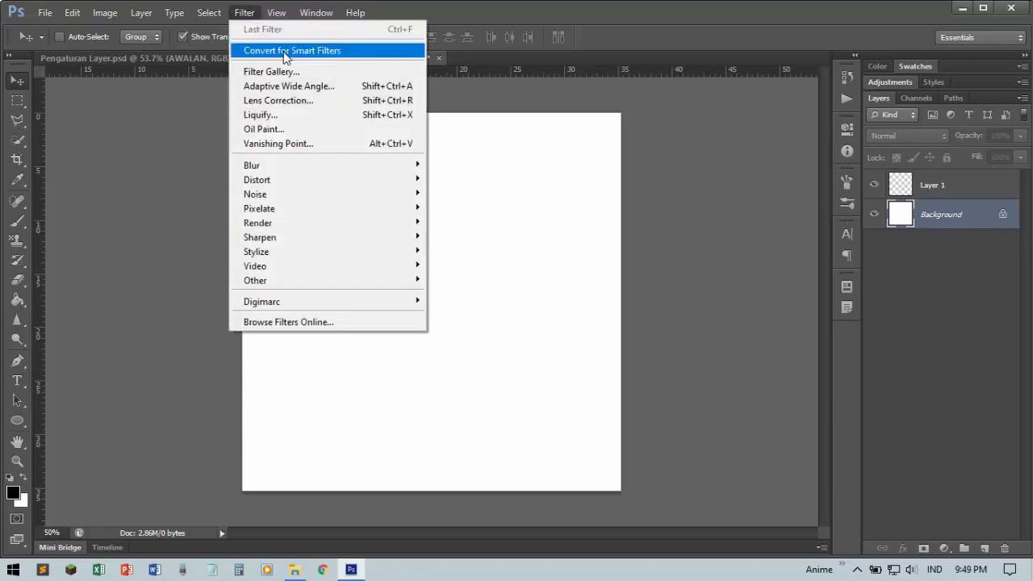
click(908, 305)
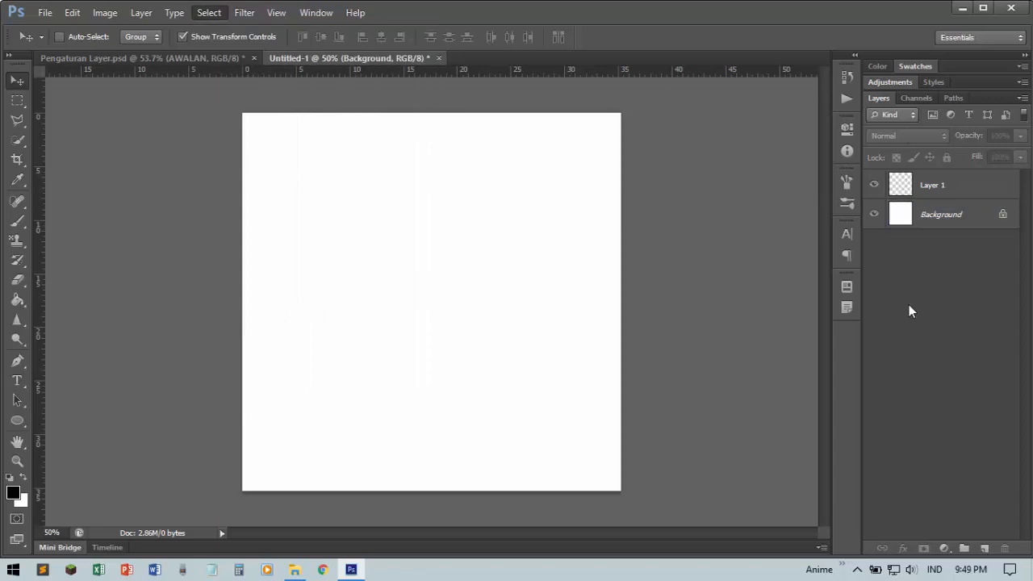
click(932, 226)
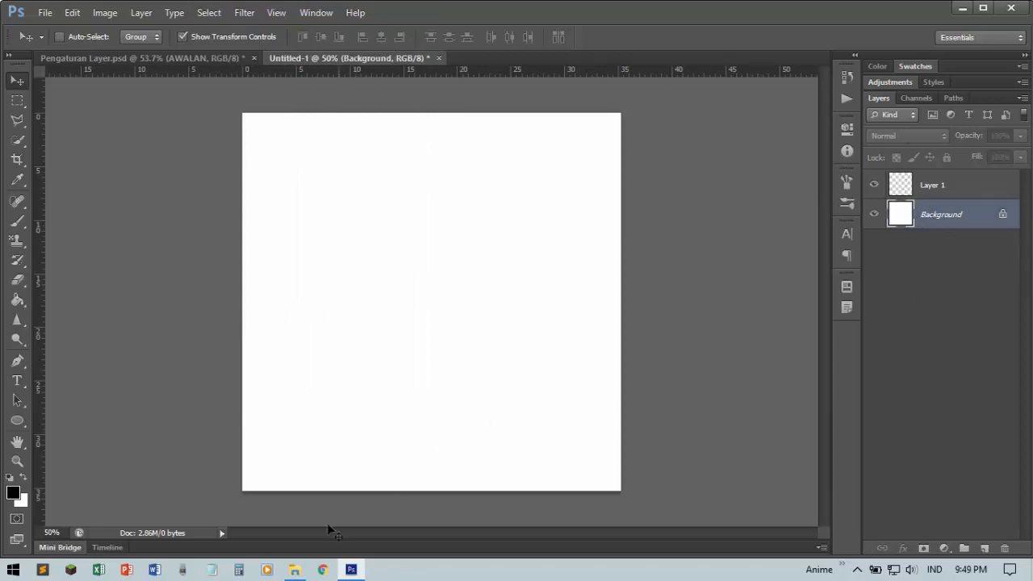
- Switch to File Explorer and open Gitah.jpg from the Gitah folder as a separate document in Photoshop
click(294, 569)
click(194, 253)
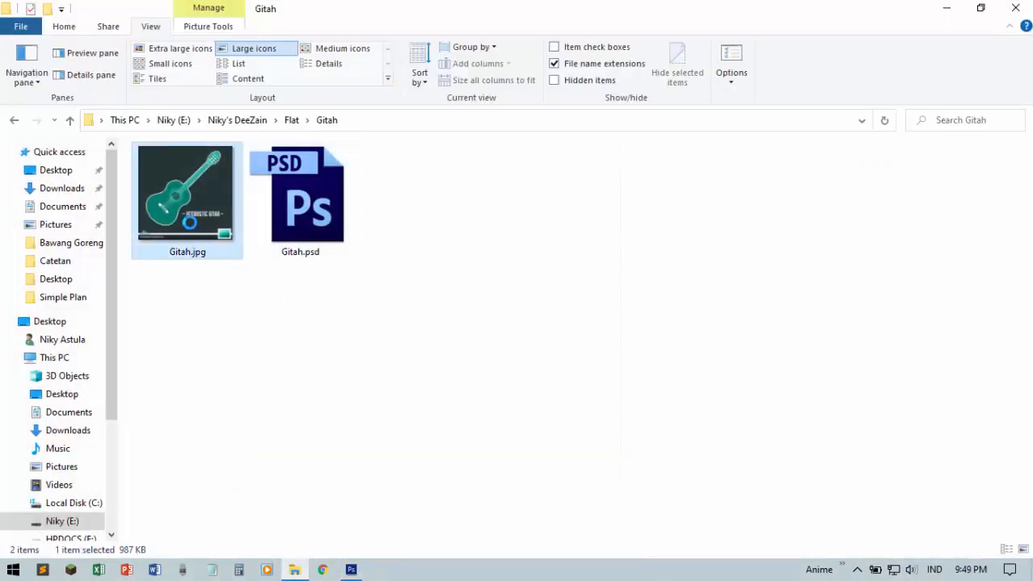
drag(189, 222, 461, 273)
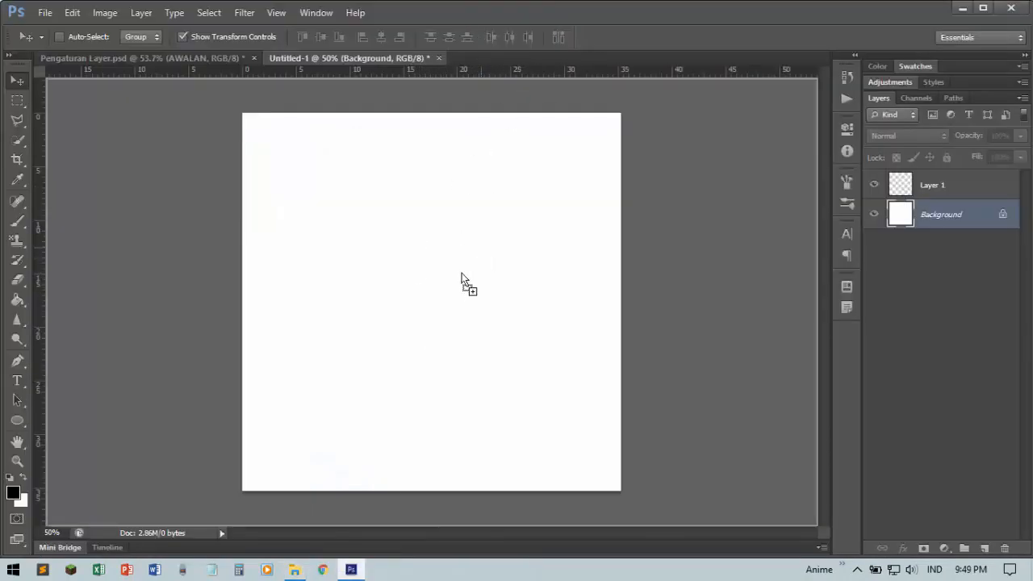
drag(372, 230, 490, 64)
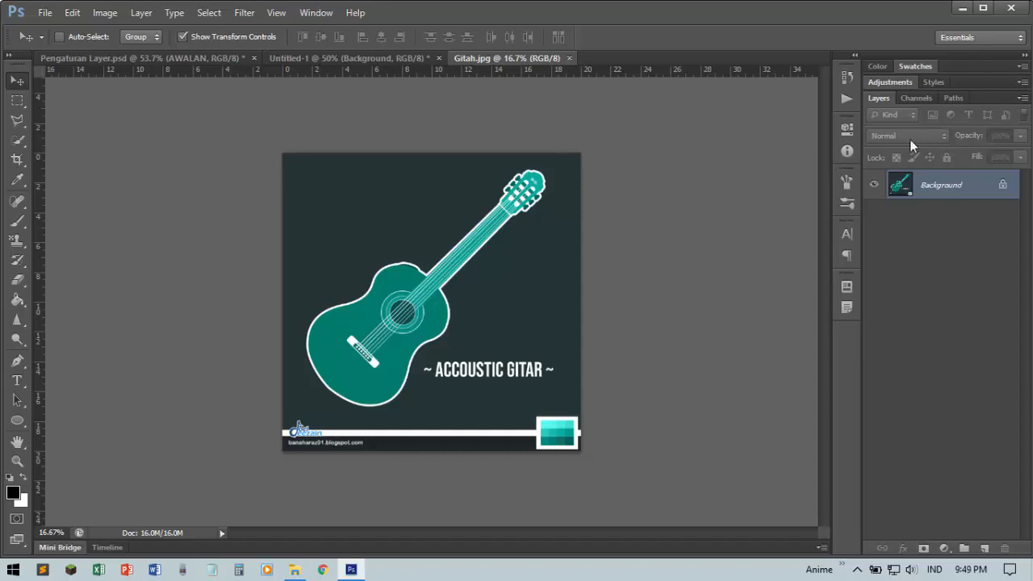
right_click(953, 196)
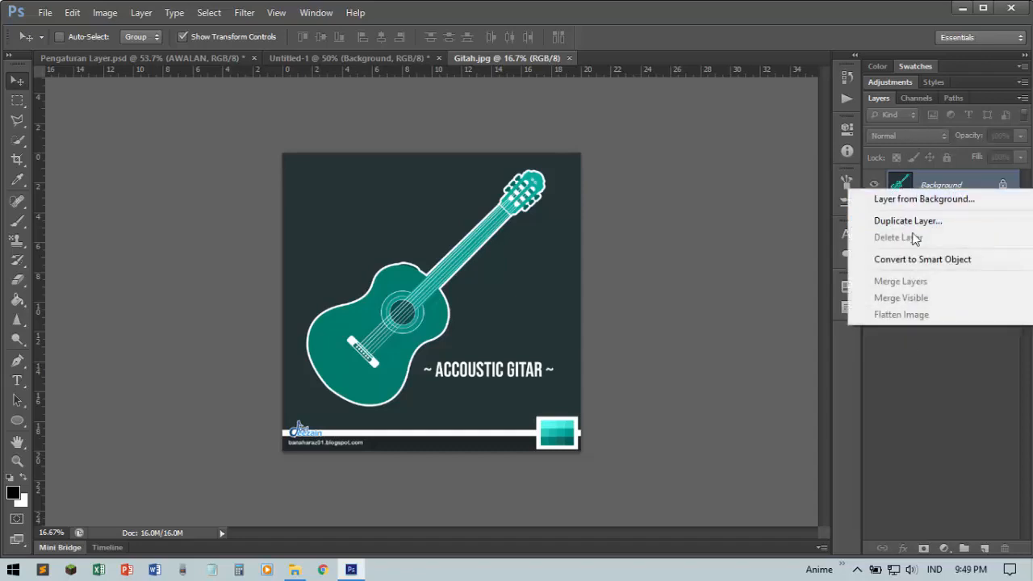
click(922, 417)
right_click(952, 190)
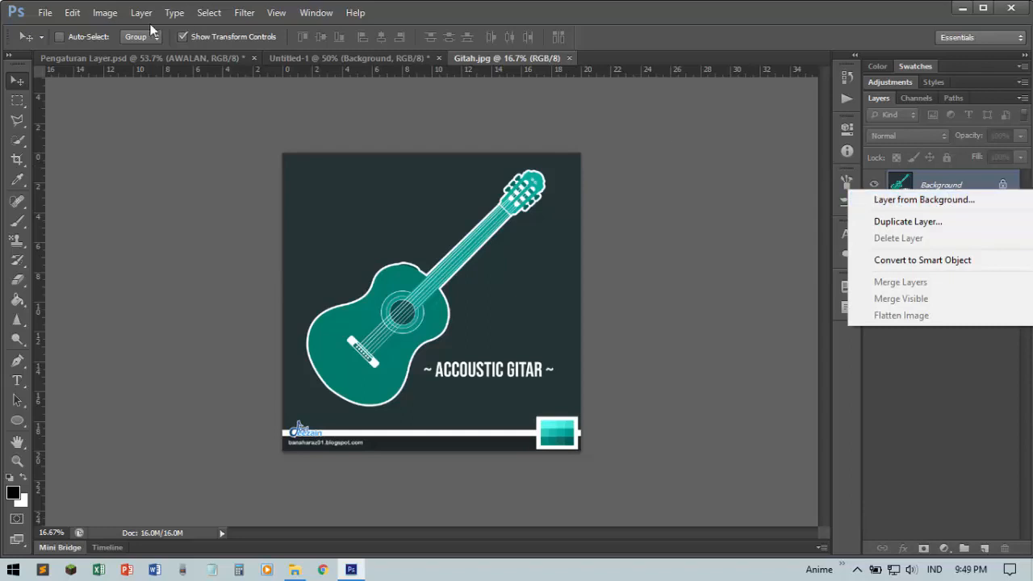
click(922, 185)
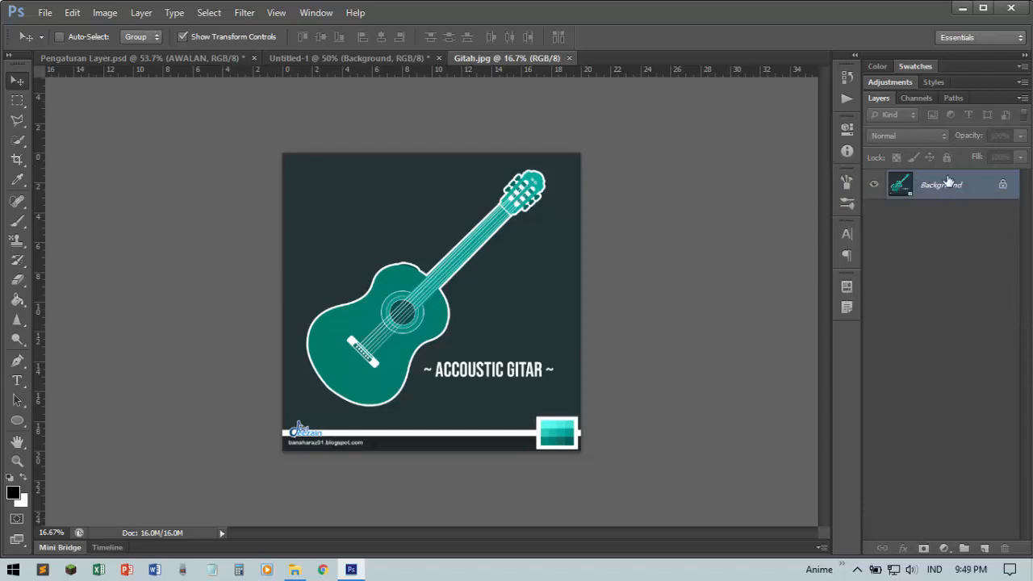
right_click(937, 183)
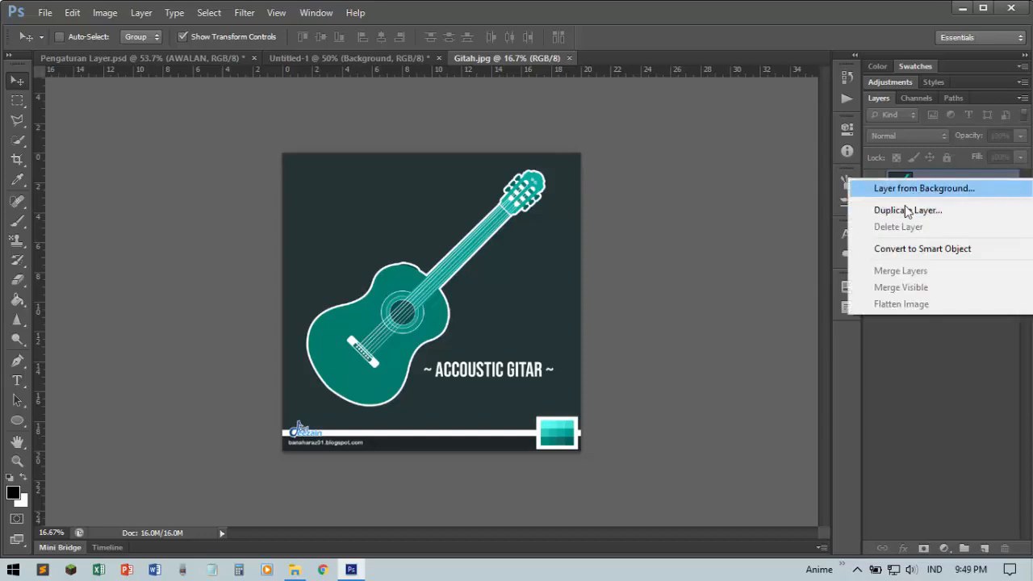
- Convert the locked Background of Gitah.jpg into a regular layer, keeping the name "Layer 0", Normal mode and 100% opacity
click(141, 13)
click(142, 14)
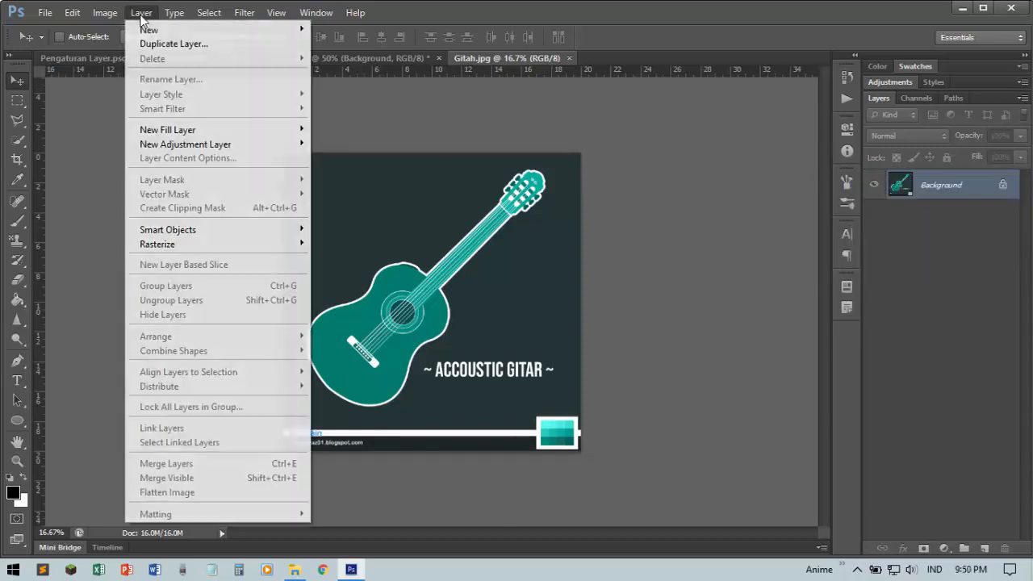
mouse_move(147, 30)
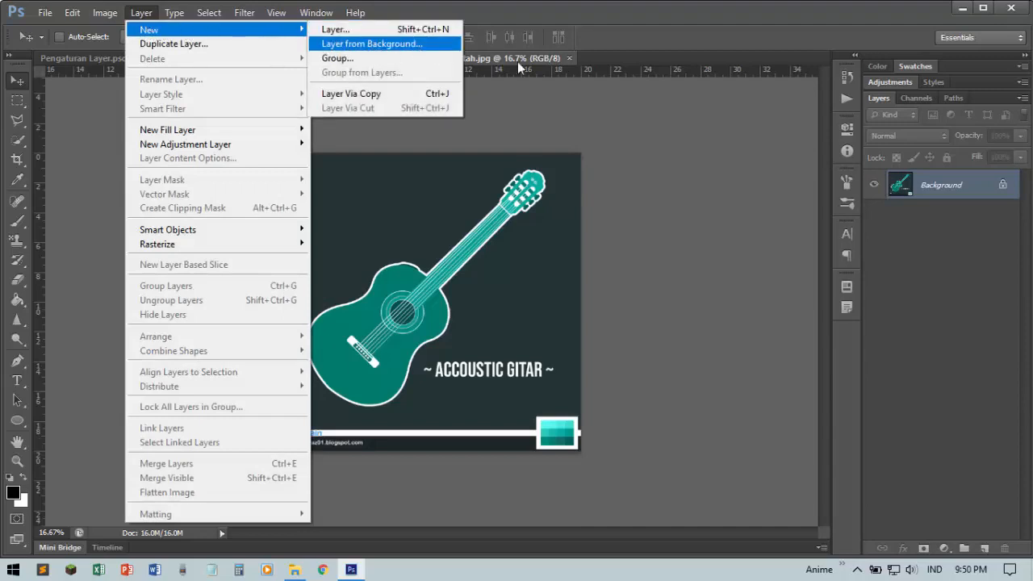
click(412, 43)
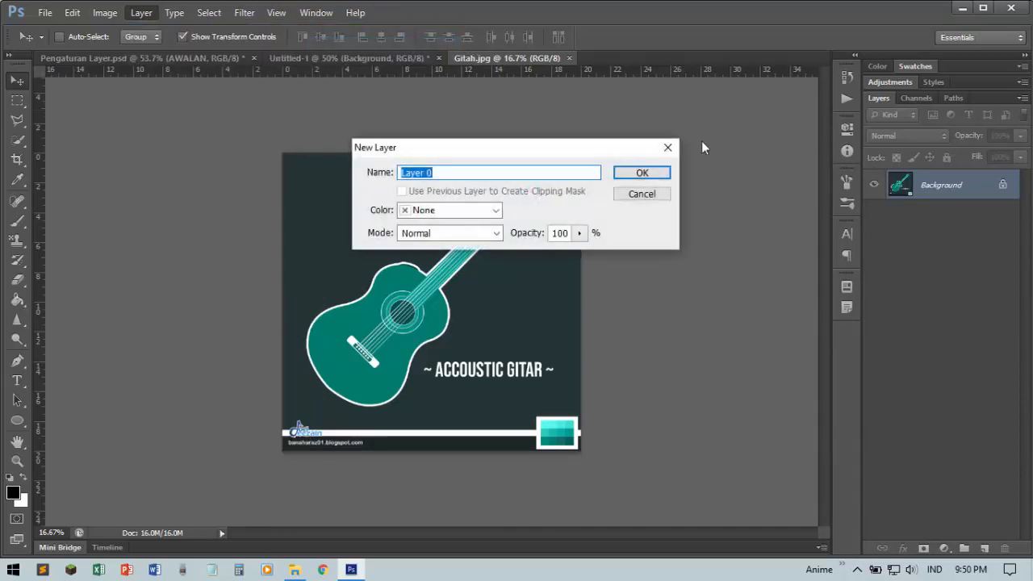
click(653, 173)
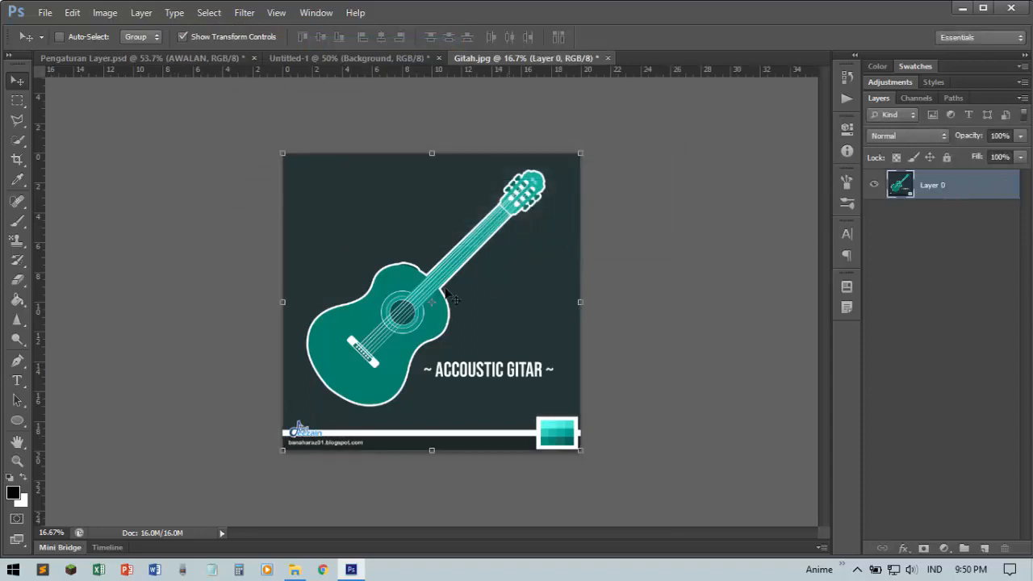
drag(483, 249, 563, 365)
click(920, 137)
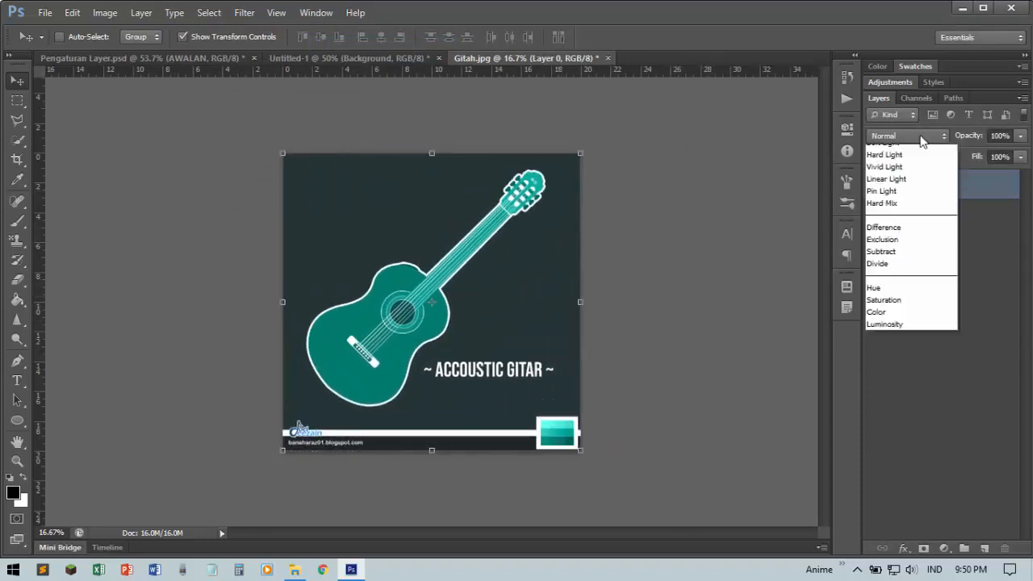
click(994, 253)
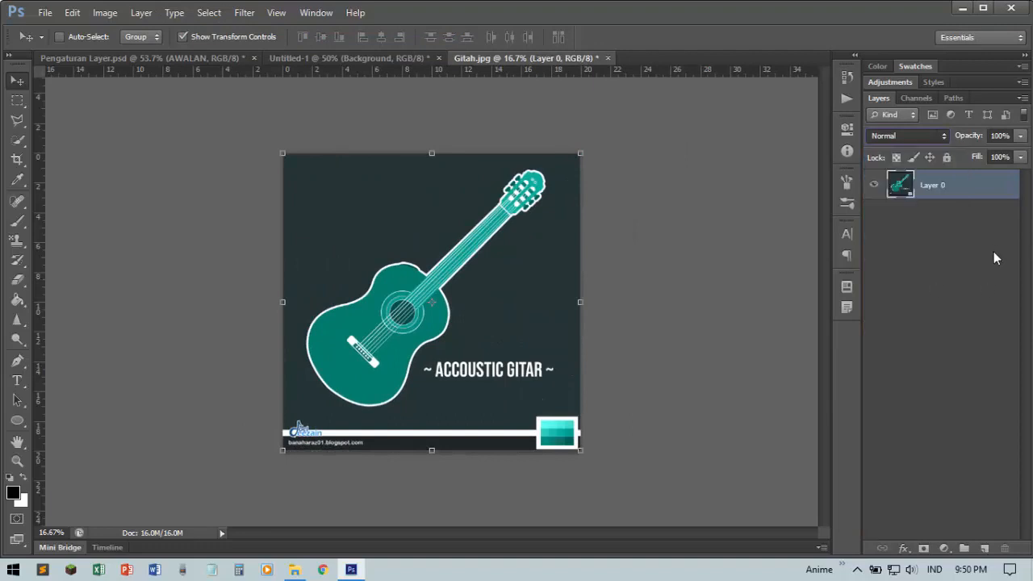
- Close the Gitah.jpg document without saving its changes
click(608, 58)
click(535, 218)
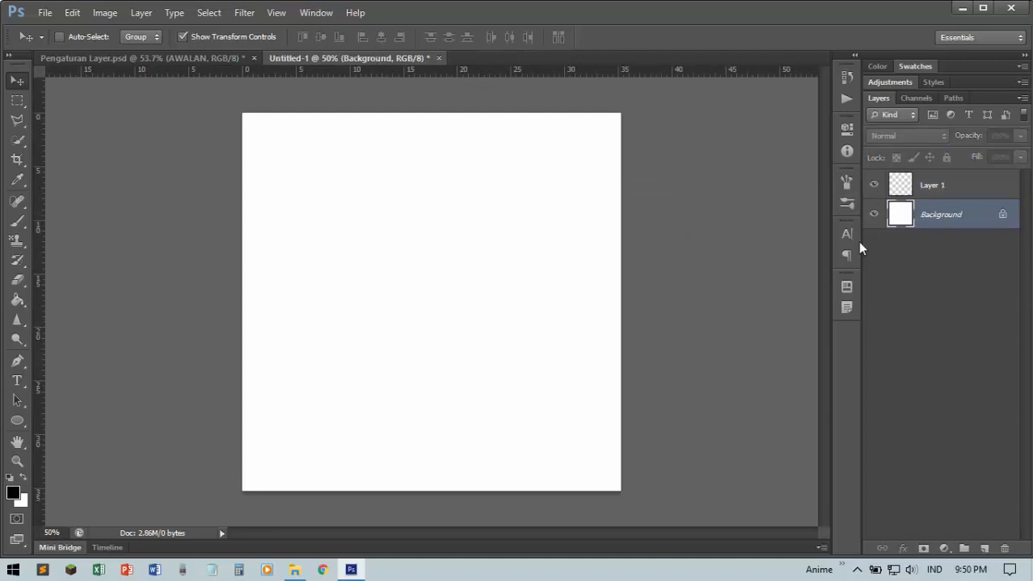
- Add the text "Tulisan Contoh pada Layar Pertama" to Layer 1 in the upper-left part of the canvas
click(945, 187)
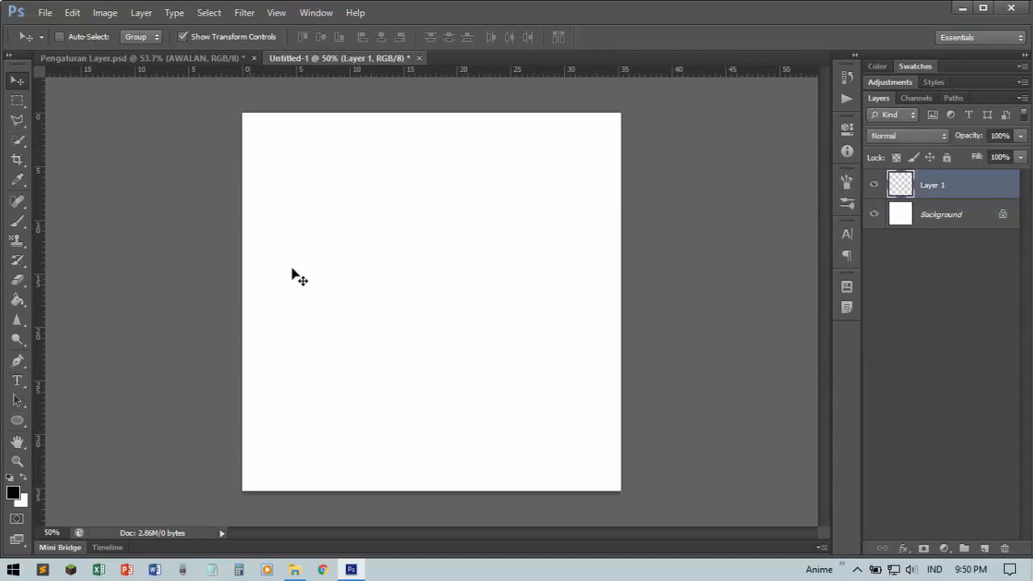
click(17, 380)
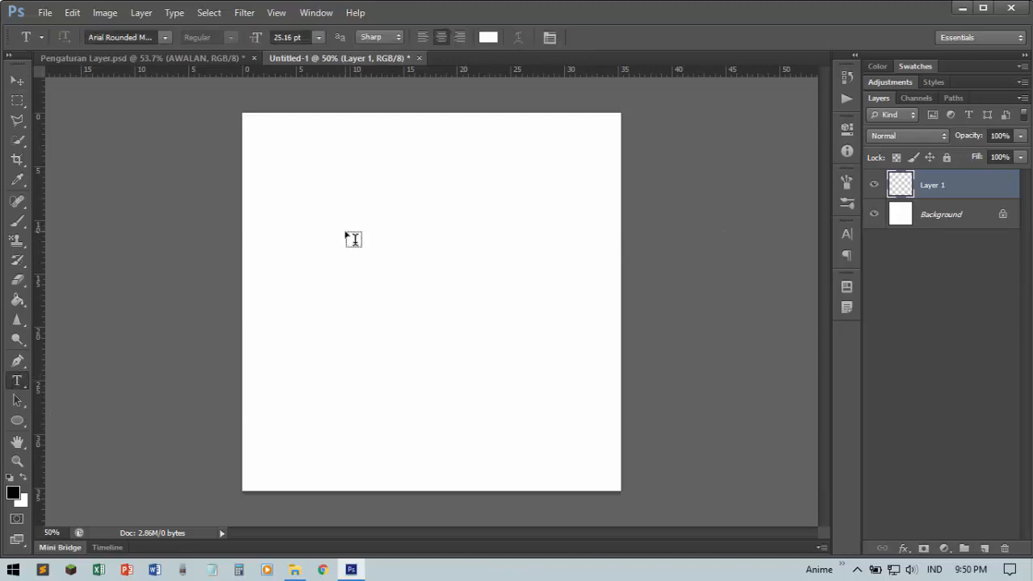
click(345, 230)
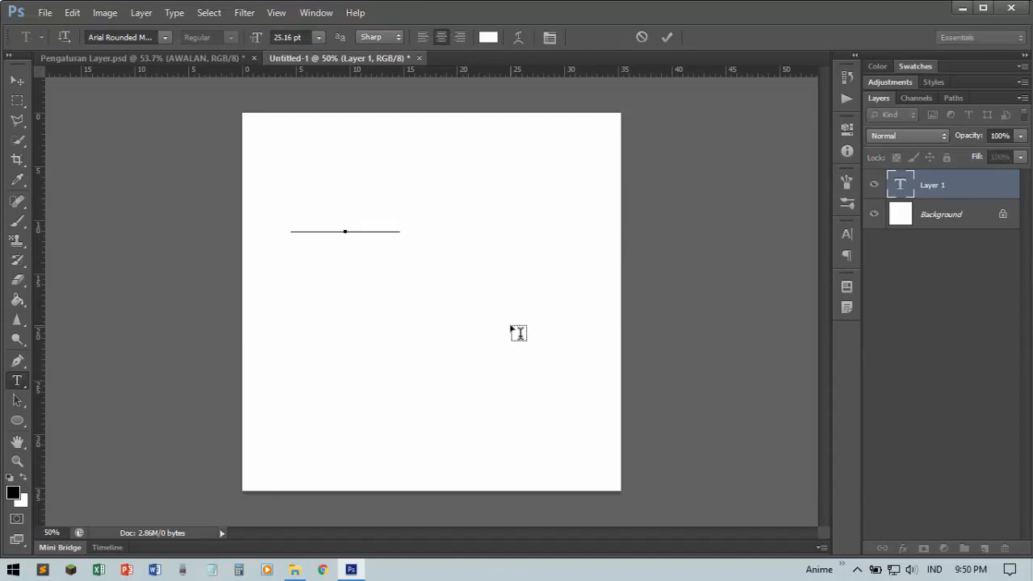
- Change the colour of all the text on Layer 1 to a medium blue
key(ctrl+a)
click(488, 37)
drag(767, 376, 795, 390)
click(839, 310)
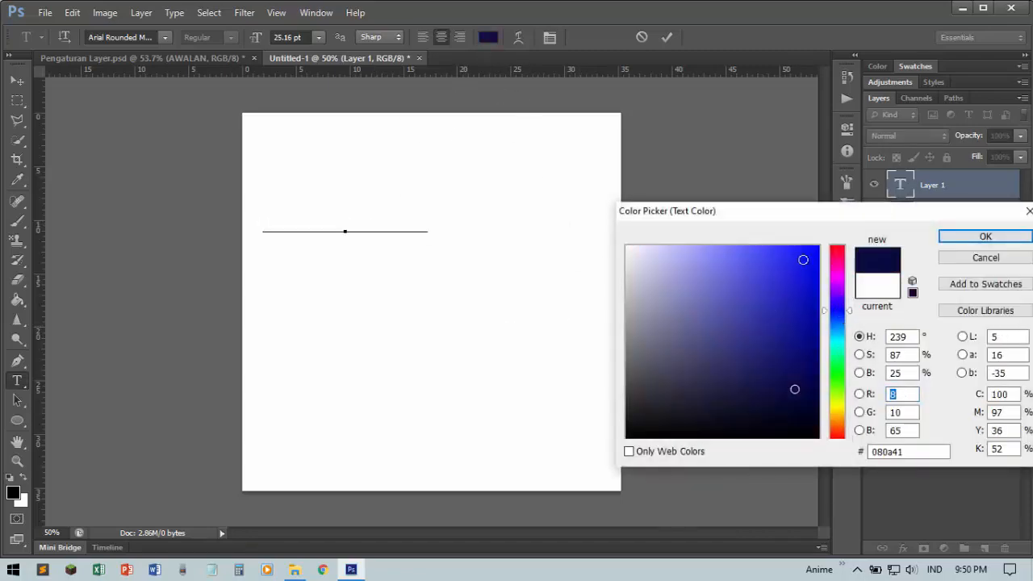
click(772, 303)
click(958, 241)
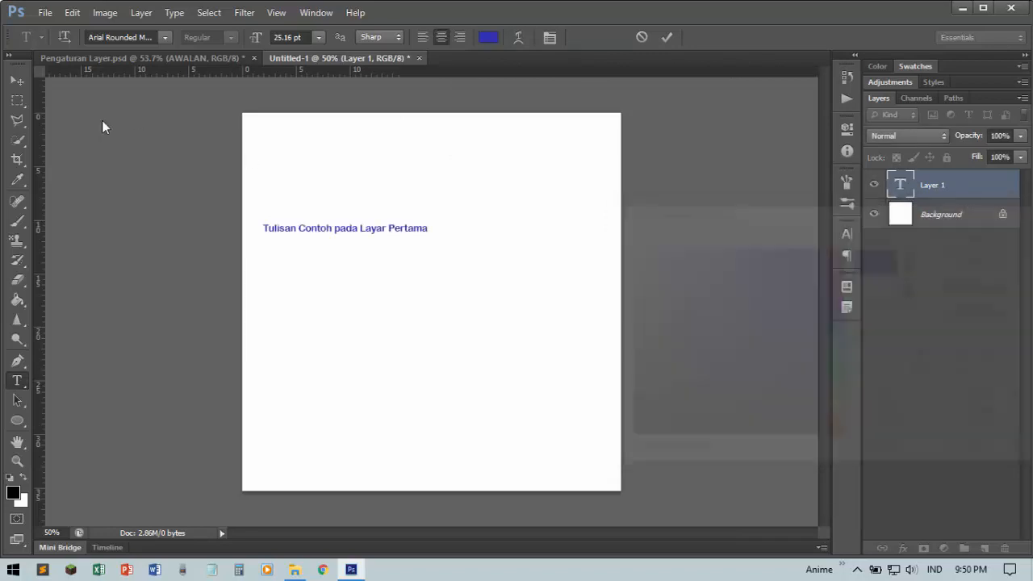
- Scale up the text on Layer 1 so that it spans most of the canvas width, and apply the transform
click(17, 81)
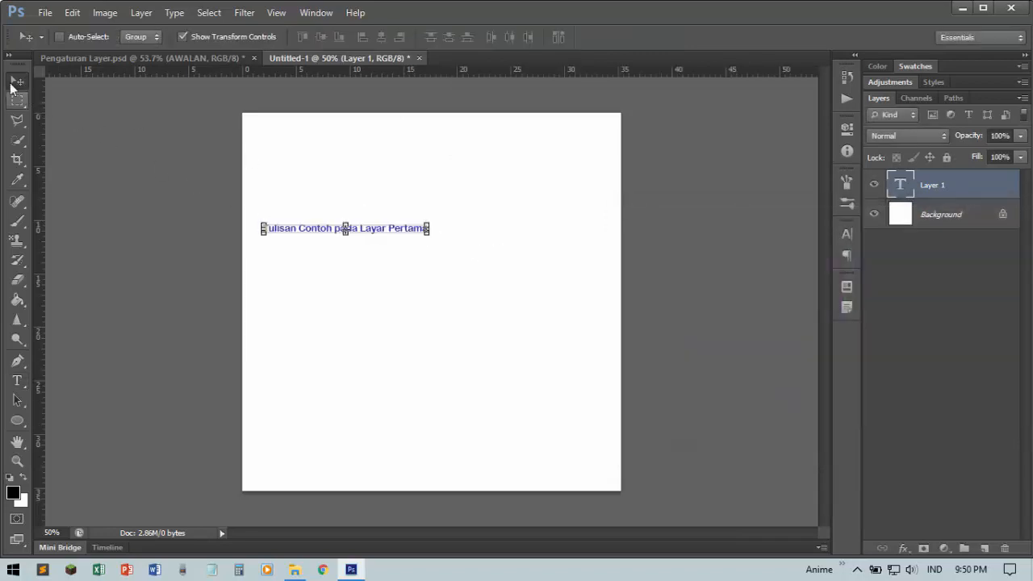
drag(429, 236, 564, 301)
click(764, 36)
- Centre the text horizontally and vertically on the whole canvas, and clear the selection
key(ctrl+a)
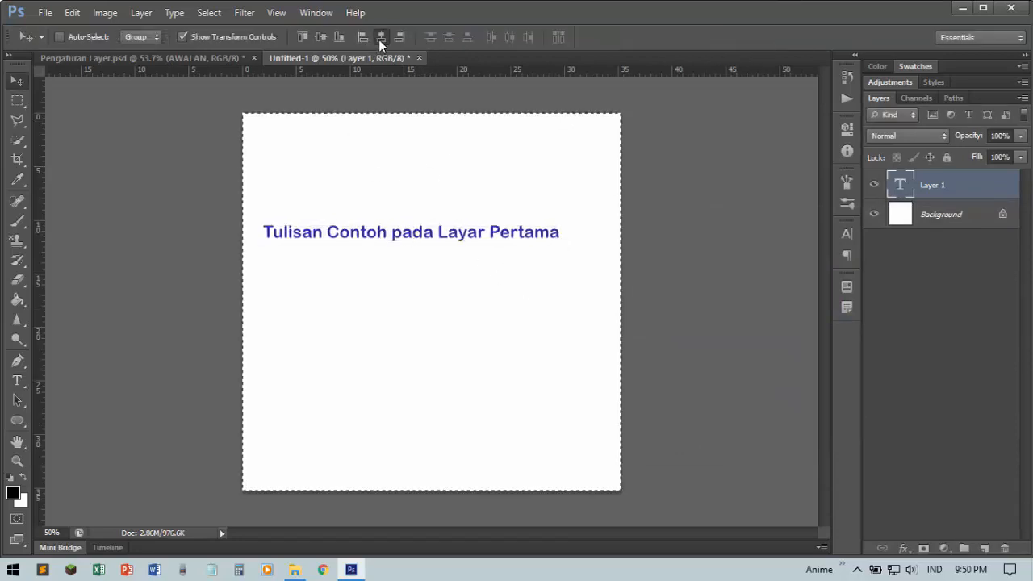
click(379, 40)
click(326, 36)
key(ctrl+d)
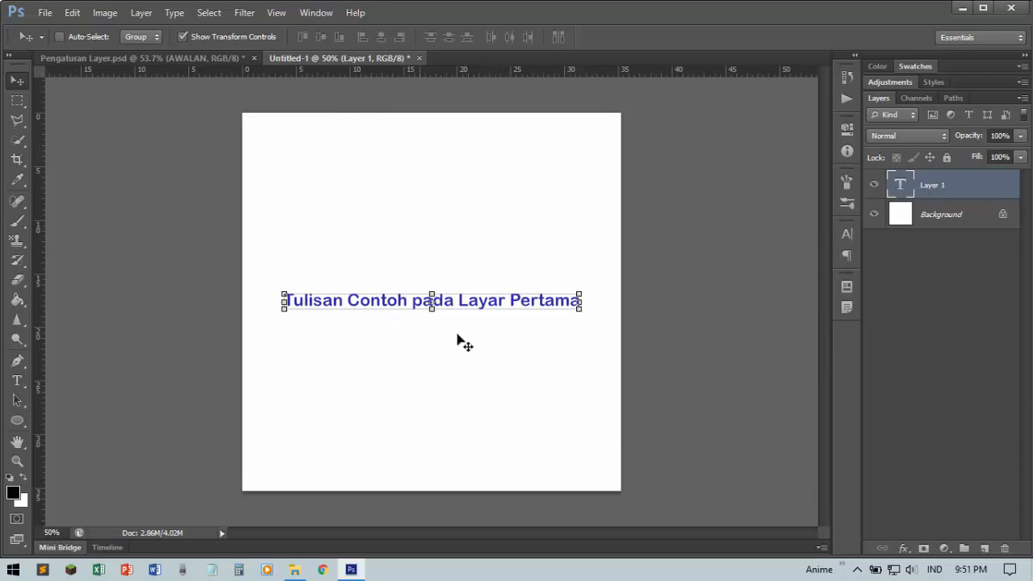
- Shift the text slightly off the canvas centre, and hide Layer 1 and show it again
mouse_move(460, 341)
mouse_down()
mouse_move(466, 367)
mouse_move(472, 348)
mouse_up()
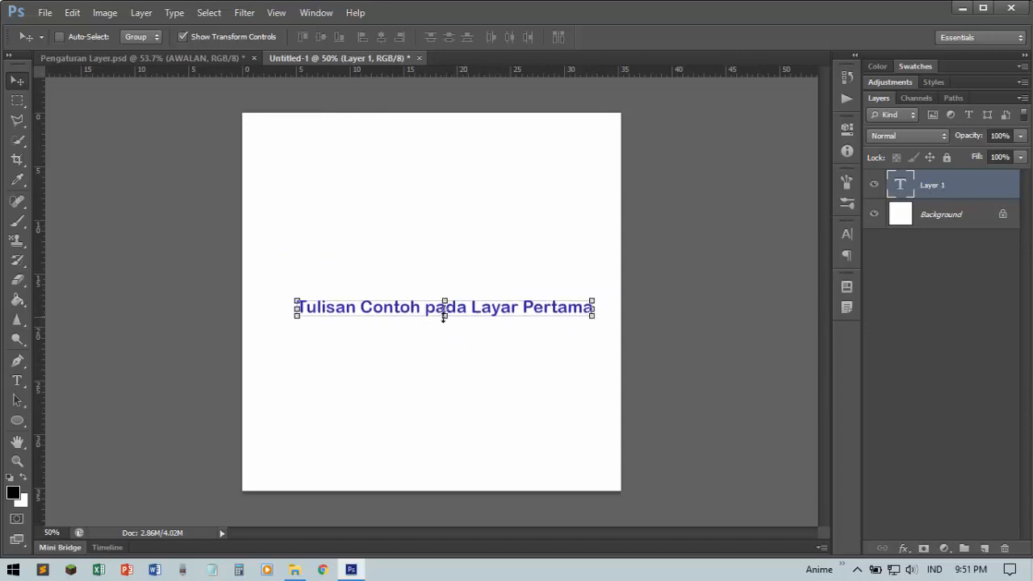
key(ctrl+z)
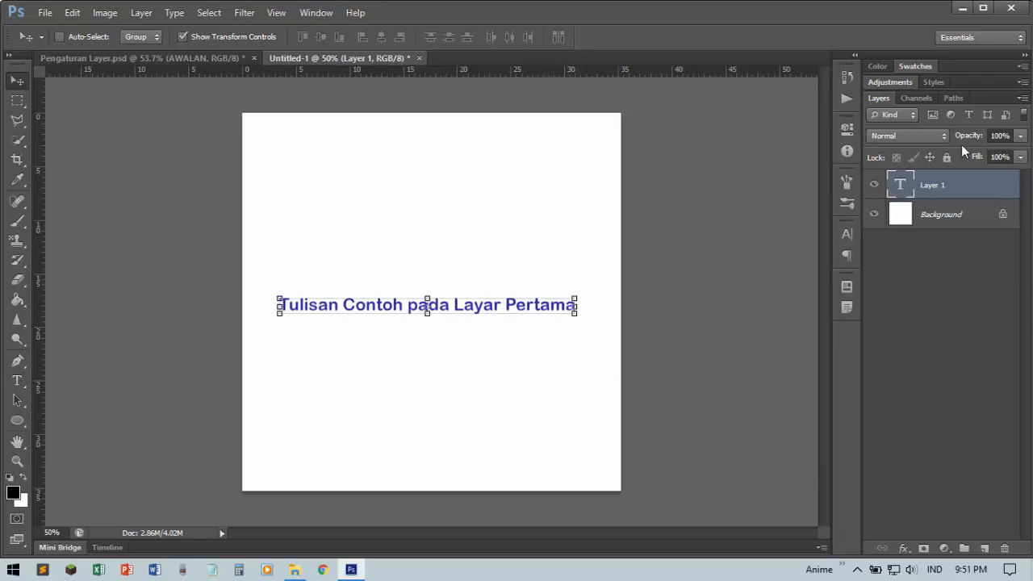
click(874, 190)
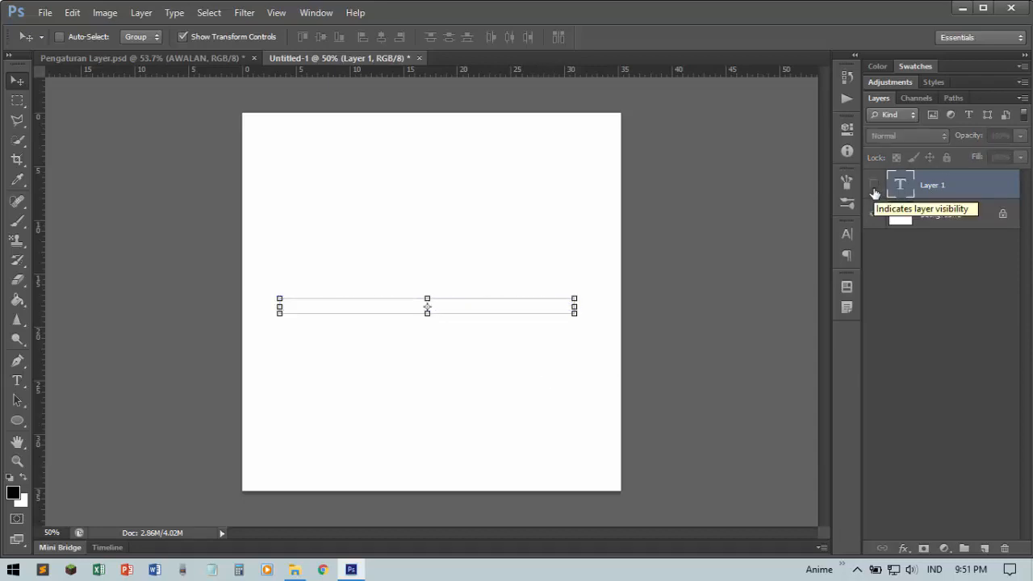
click(876, 186)
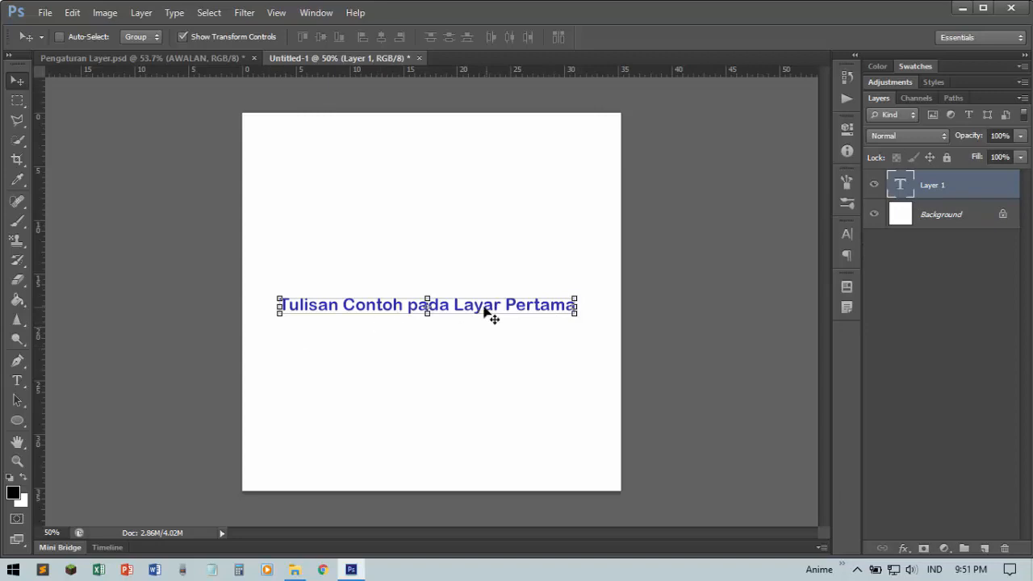
right_click(973, 196)
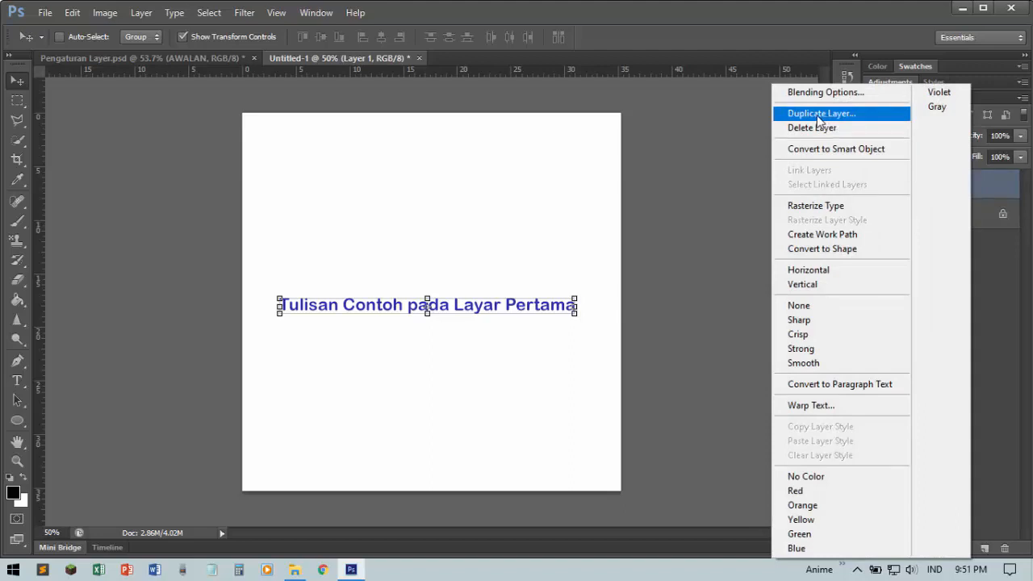
click(1001, 189)
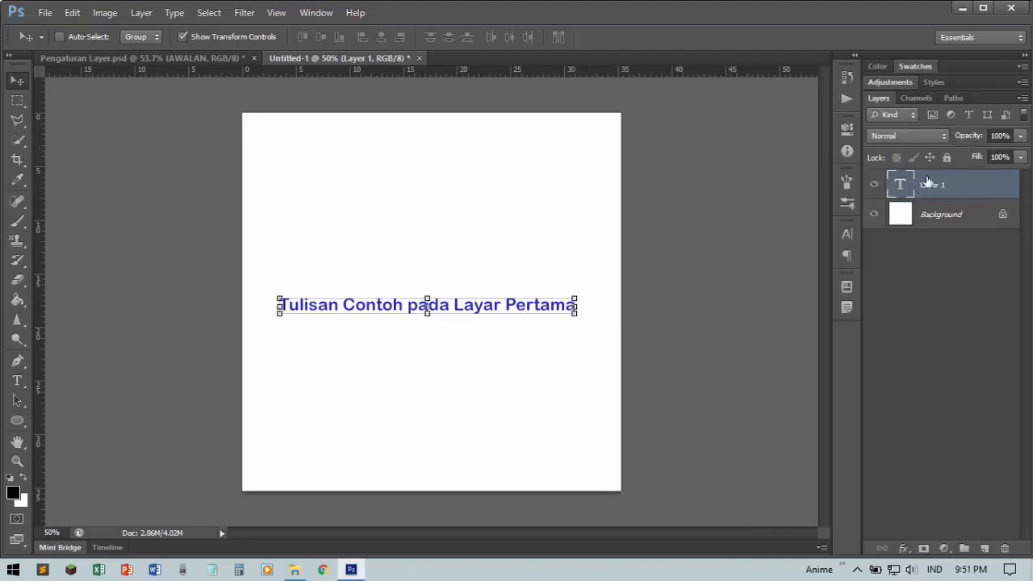
right_click(908, 184)
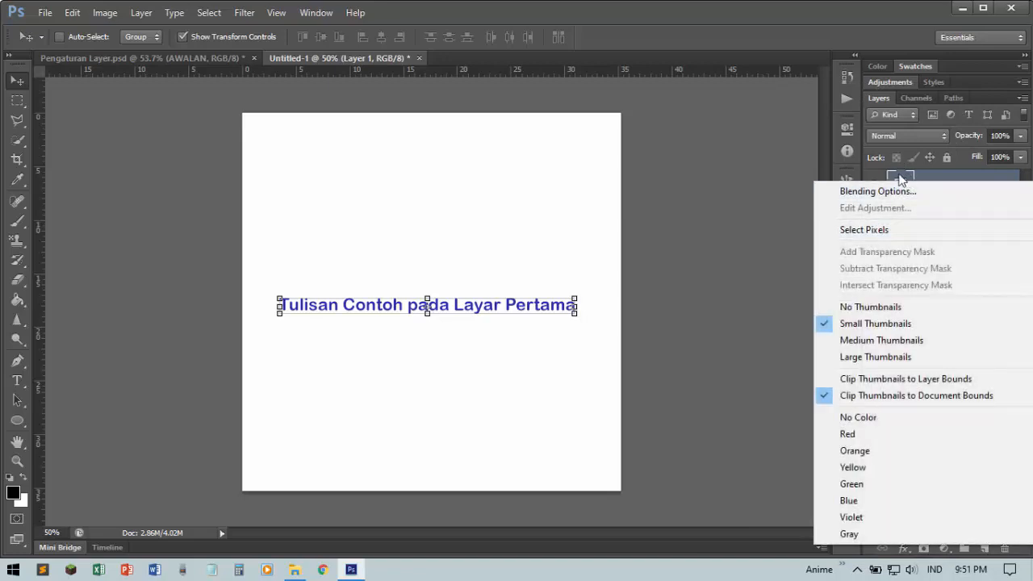
click(902, 179)
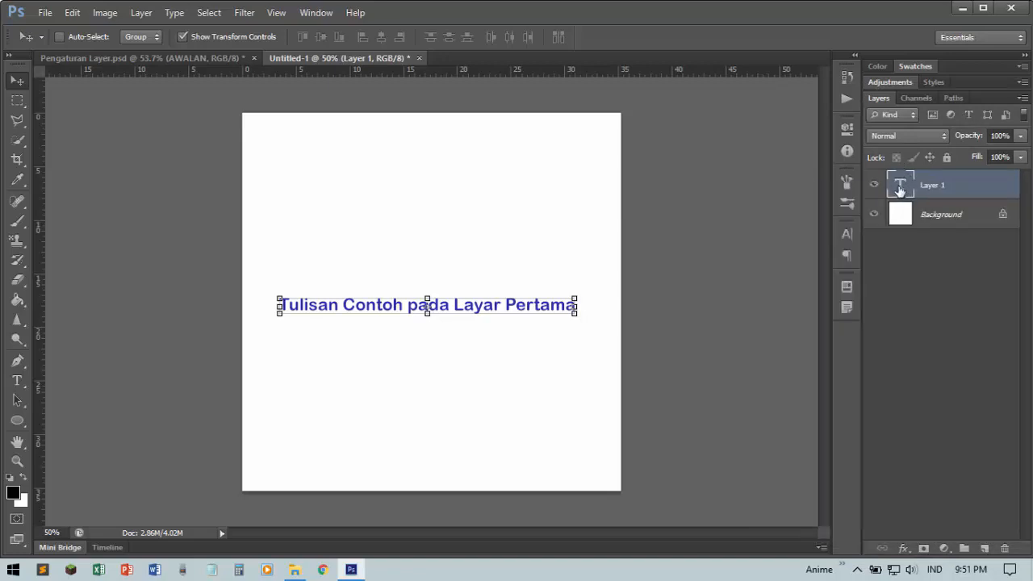
- Duplicate Layer 1 as "Layer 1 copy" within Untitled-1 and move the copy about 7.6 cm below the original text
right_click(999, 186)
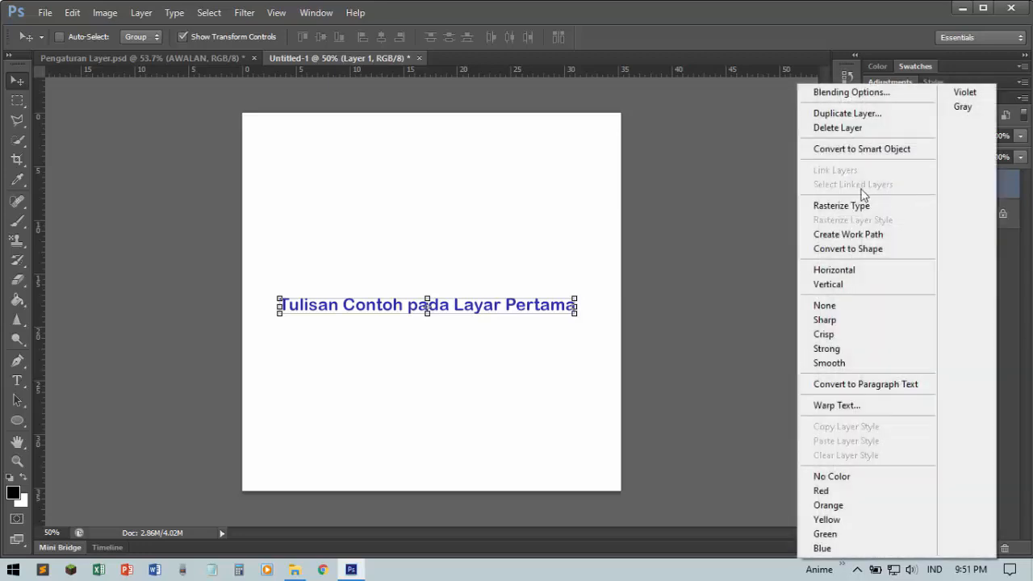
click(844, 117)
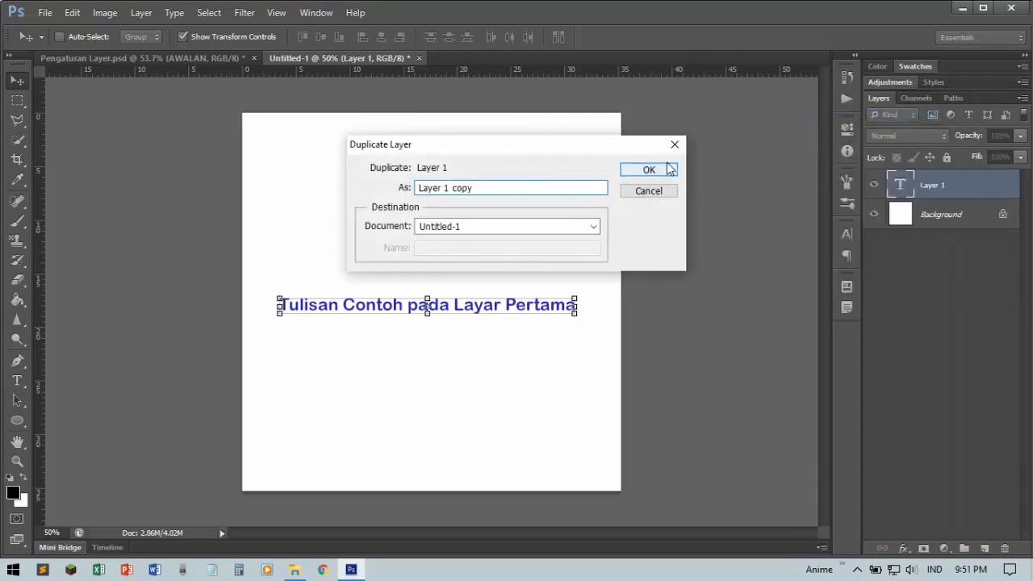
click(669, 169)
drag(522, 358, 513, 437)
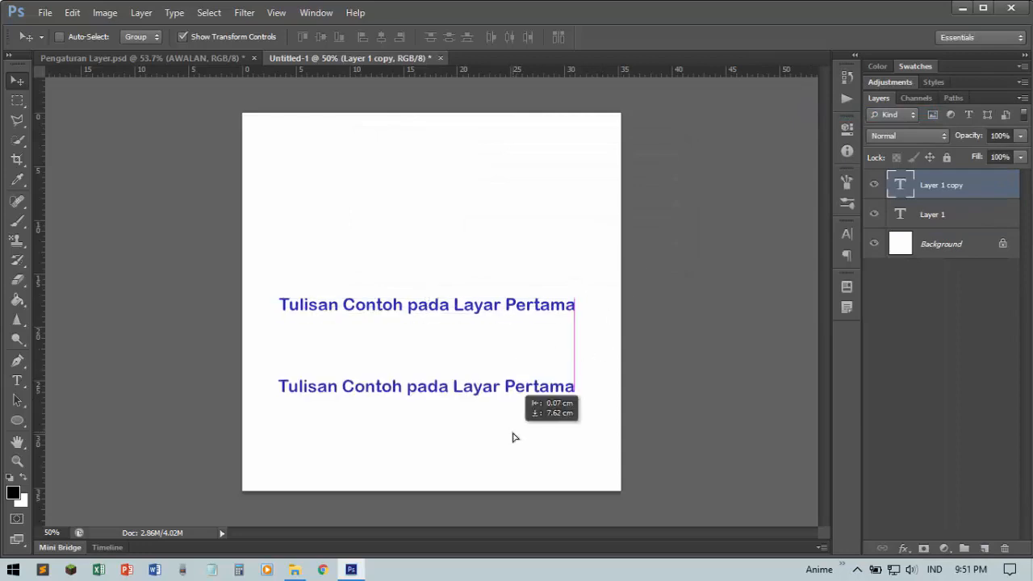
- Undo the move of the copied text and the duplication of Layer 1
key(ctrl+z)
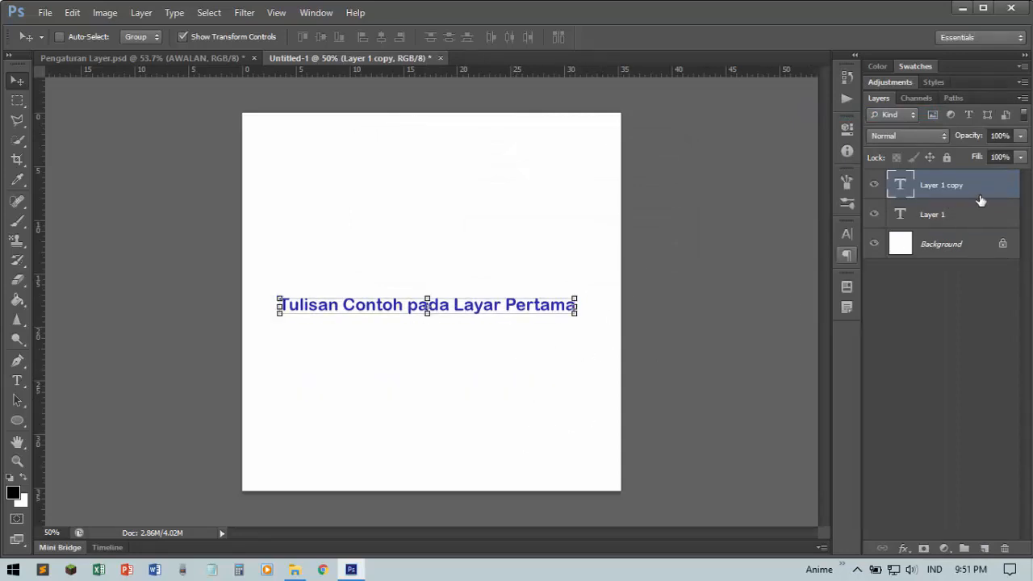
key(ctrl+z)
key(ctrl+alt+z)
key(ctrl+alt+z)
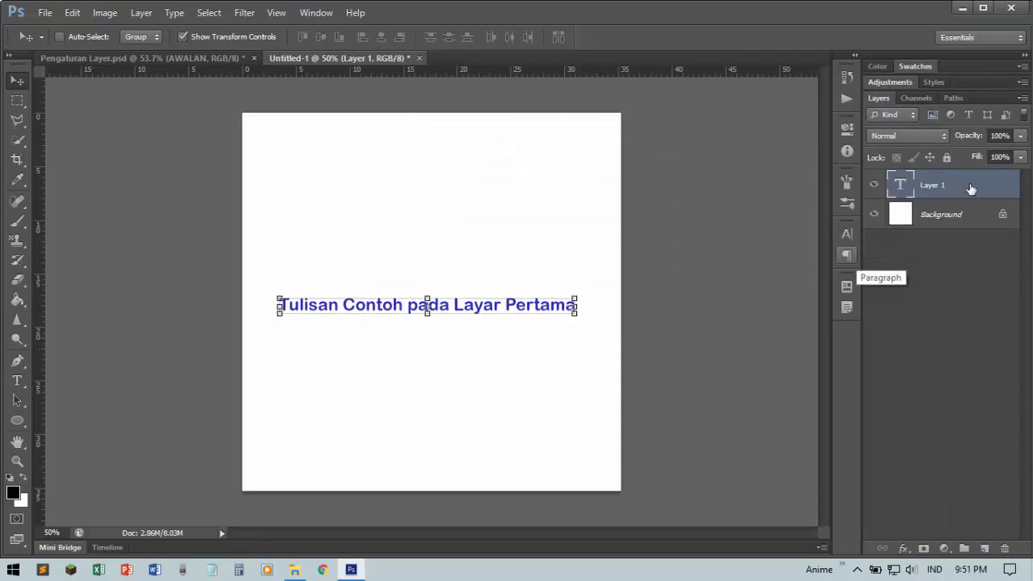
- Duplicate Layer 1 as "Layer 1 copy" within Untitled-1 and place the copied text just below the original
click(142, 13)
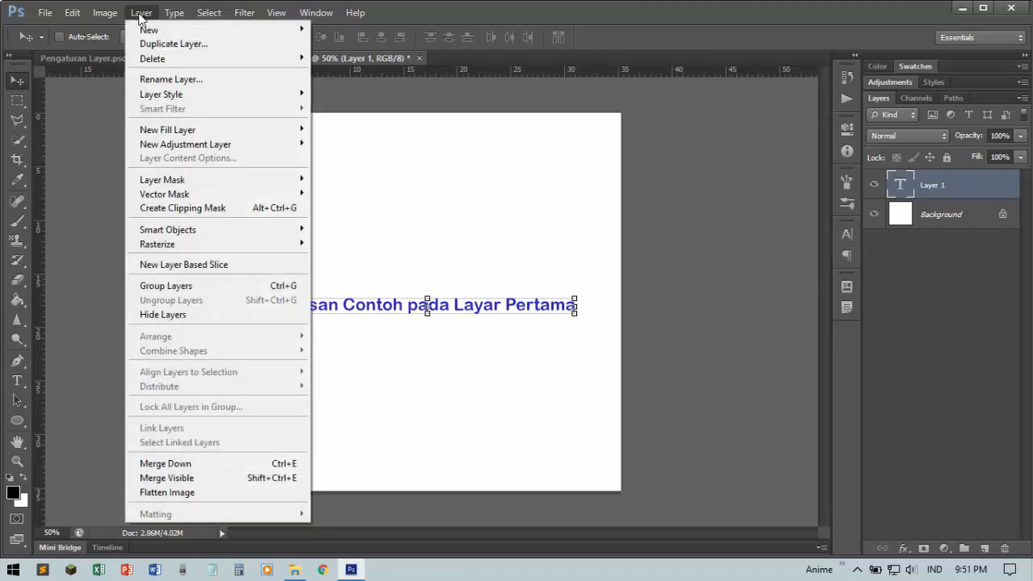
click(169, 43)
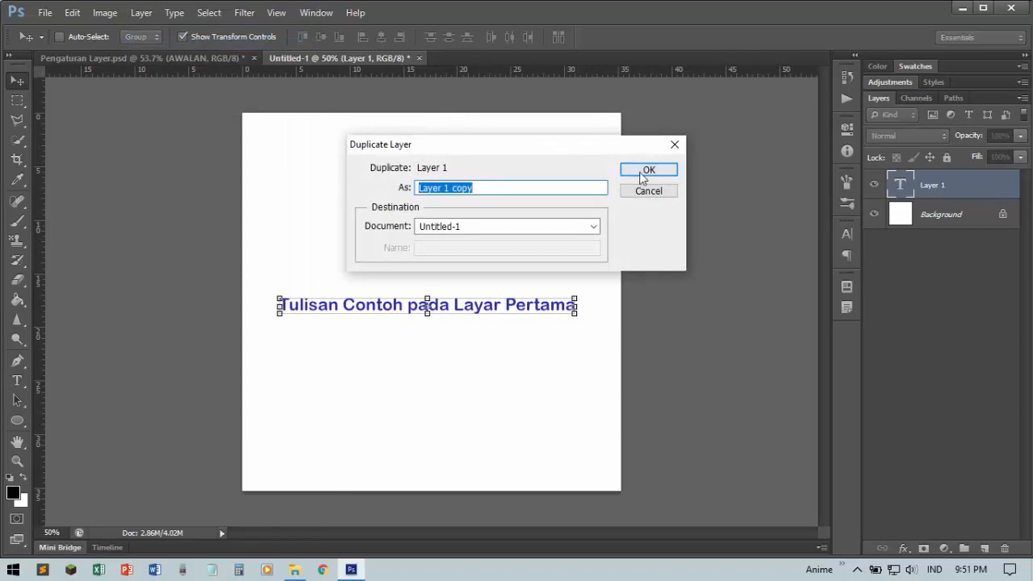
click(644, 173)
drag(518, 393, 519, 433)
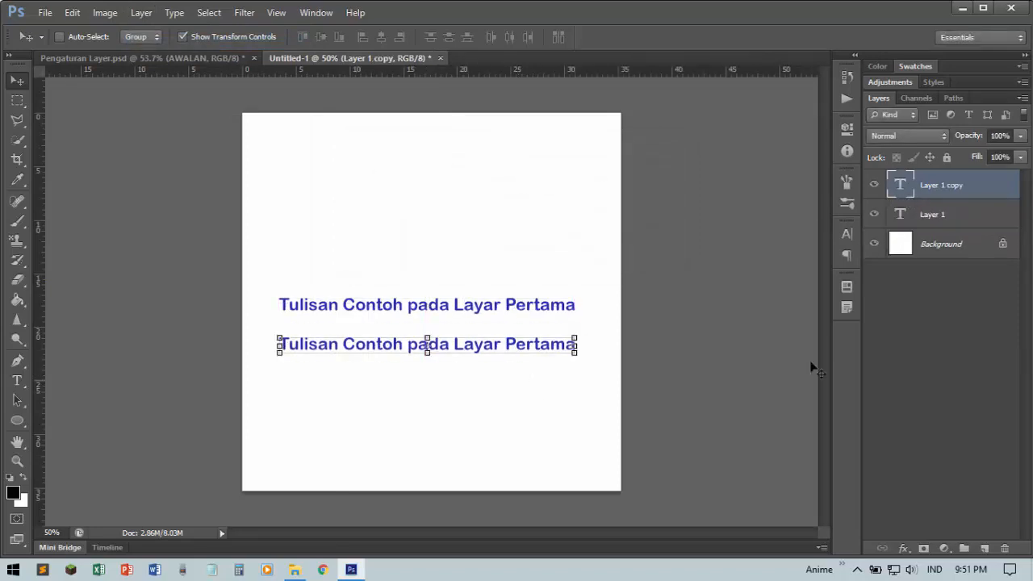
- Alternate the selection between "Layer 1" and "Layer 1 copy" to check which line of text belongs to each layer
click(941, 313)
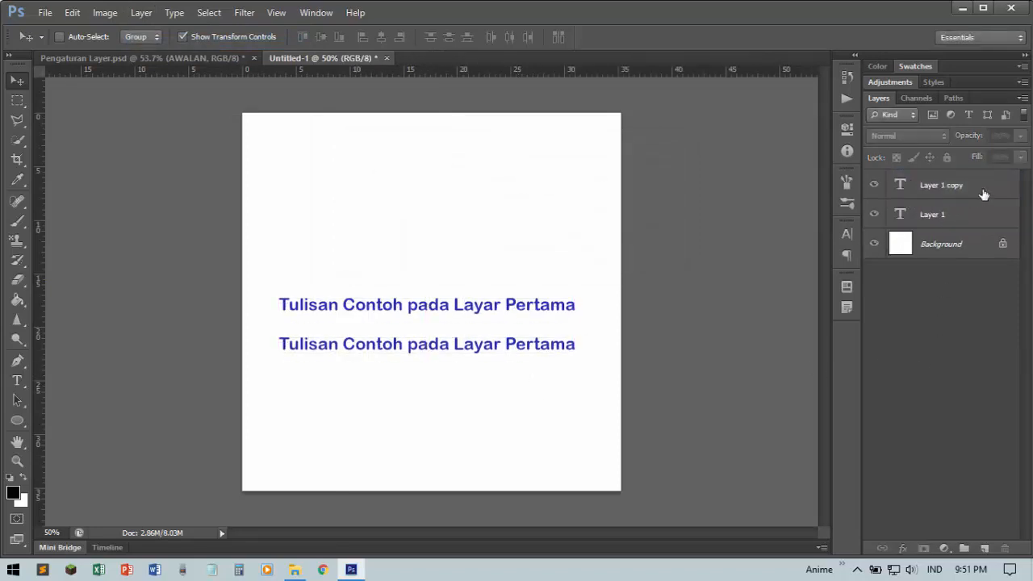
click(984, 195)
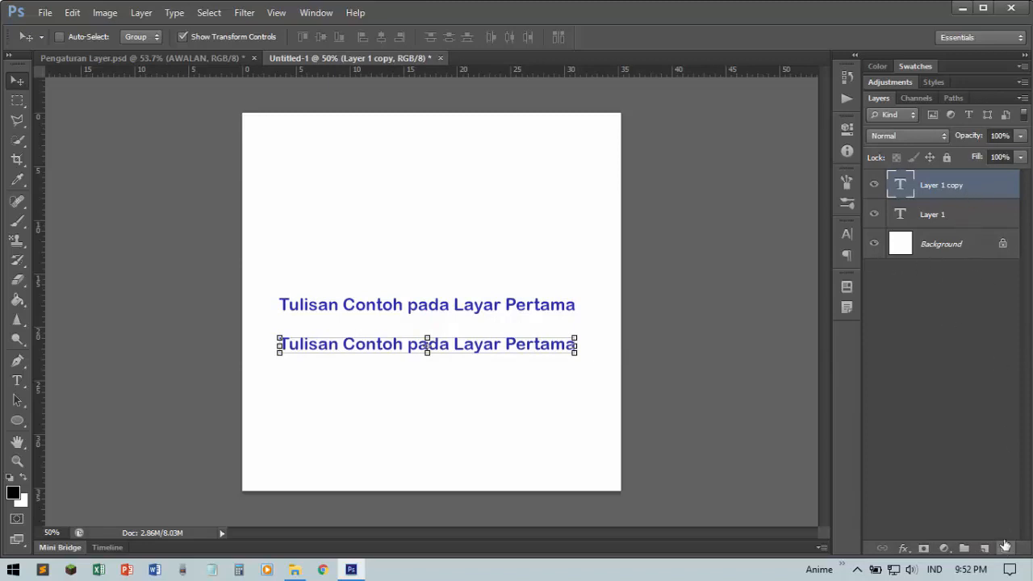
click(939, 212)
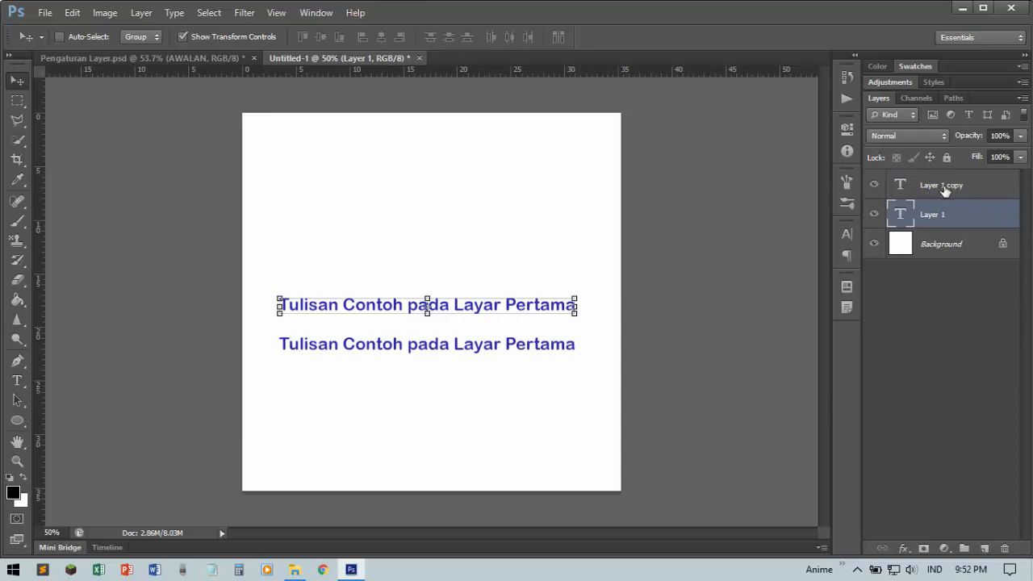
click(945, 188)
click(962, 208)
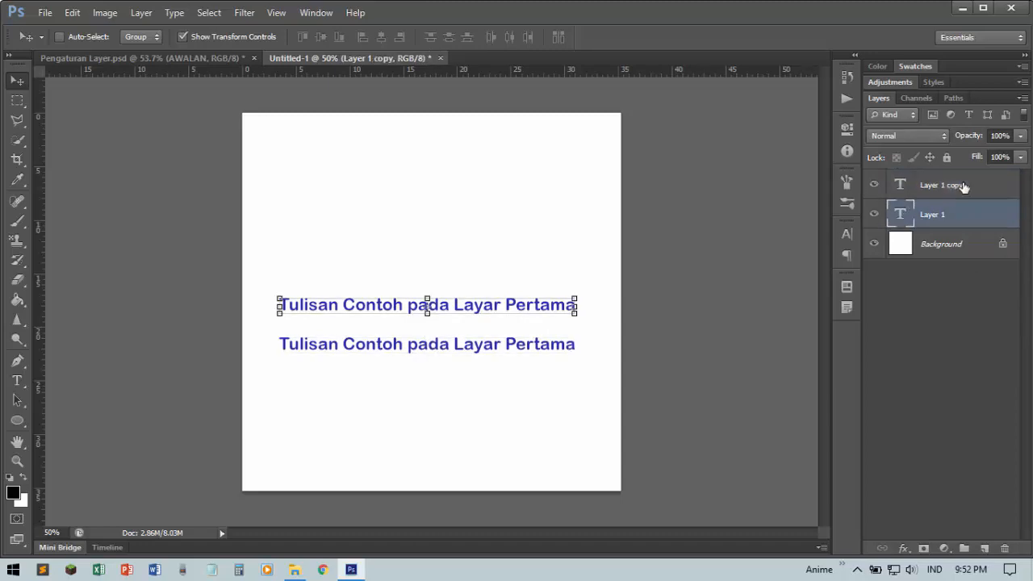
click(963, 187)
click(957, 209)
click(948, 185)
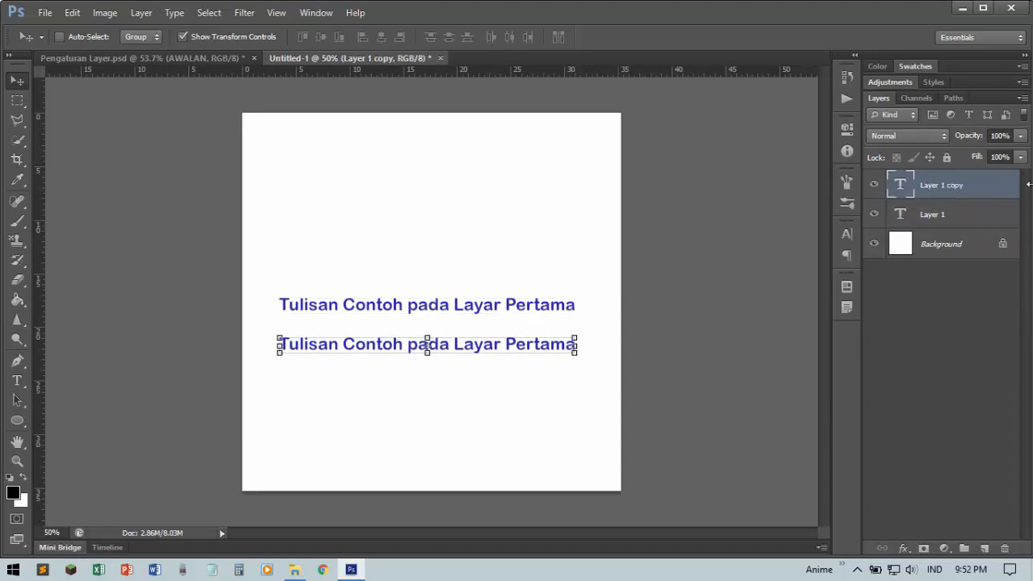
click(941, 213)
click(941, 188)
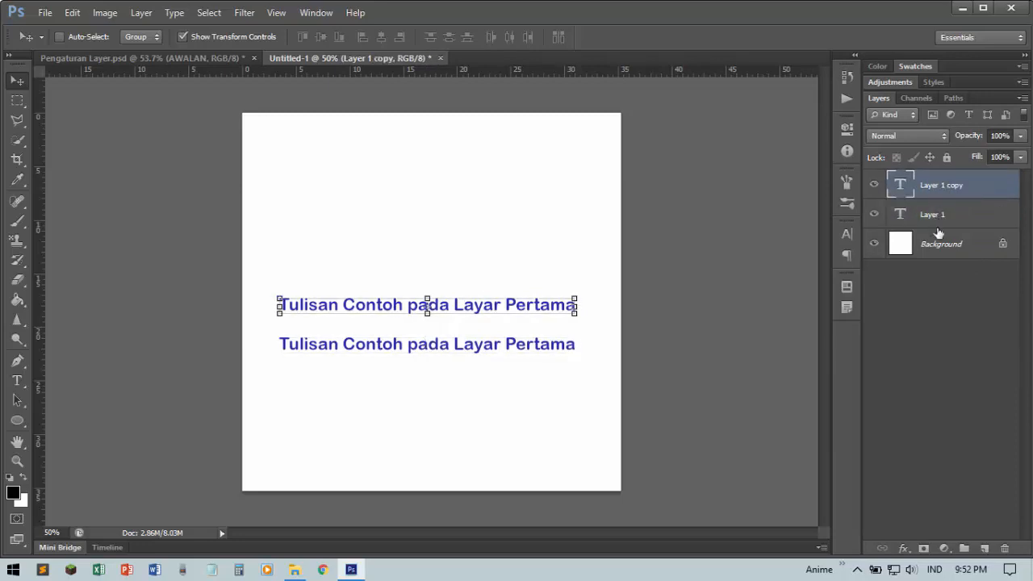
click(940, 214)
click(942, 190)
click(941, 212)
click(936, 189)
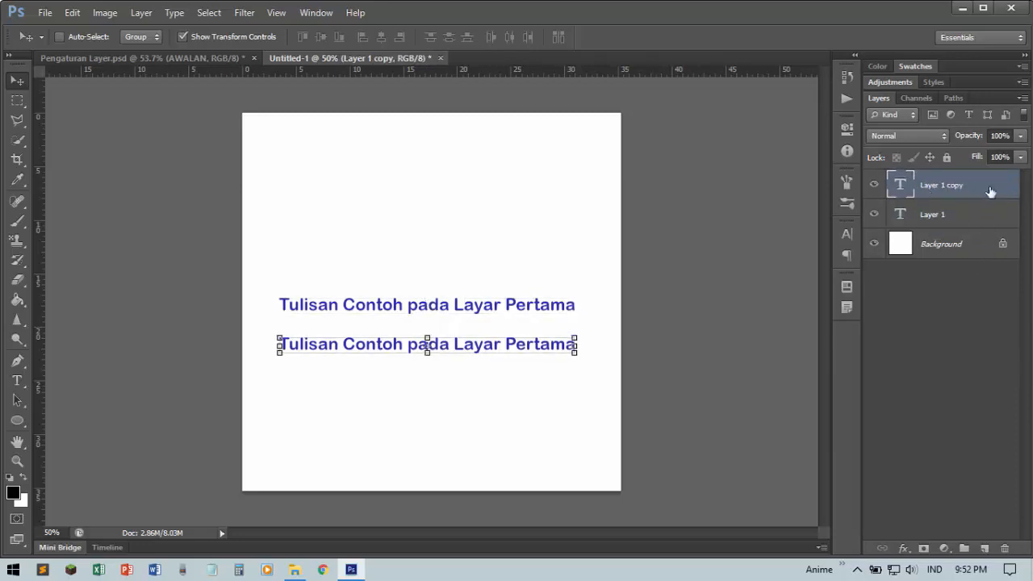
- Delete the "Layer 1 copy" layer and leave no layer selected
click(1005, 549)
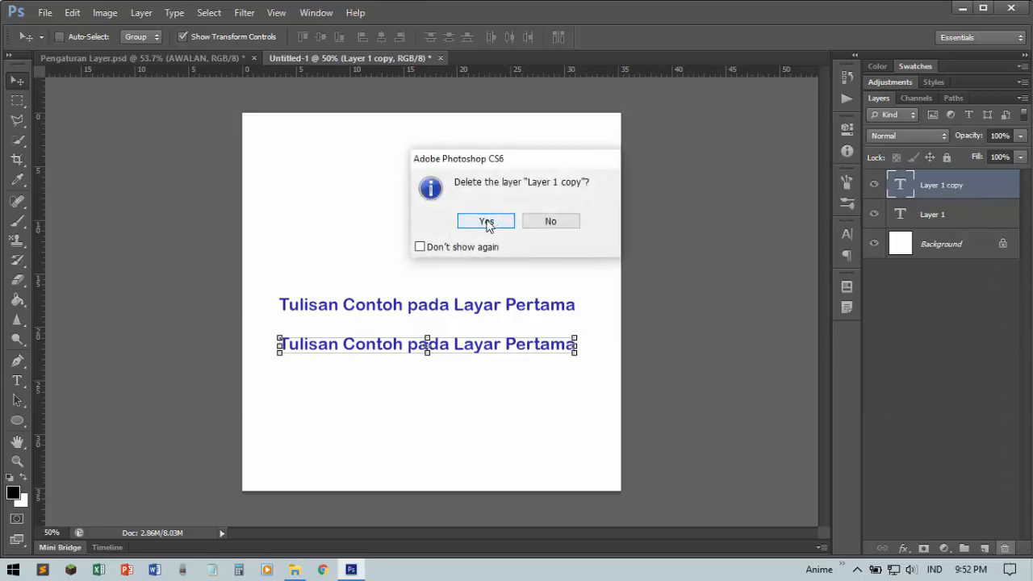
click(534, 218)
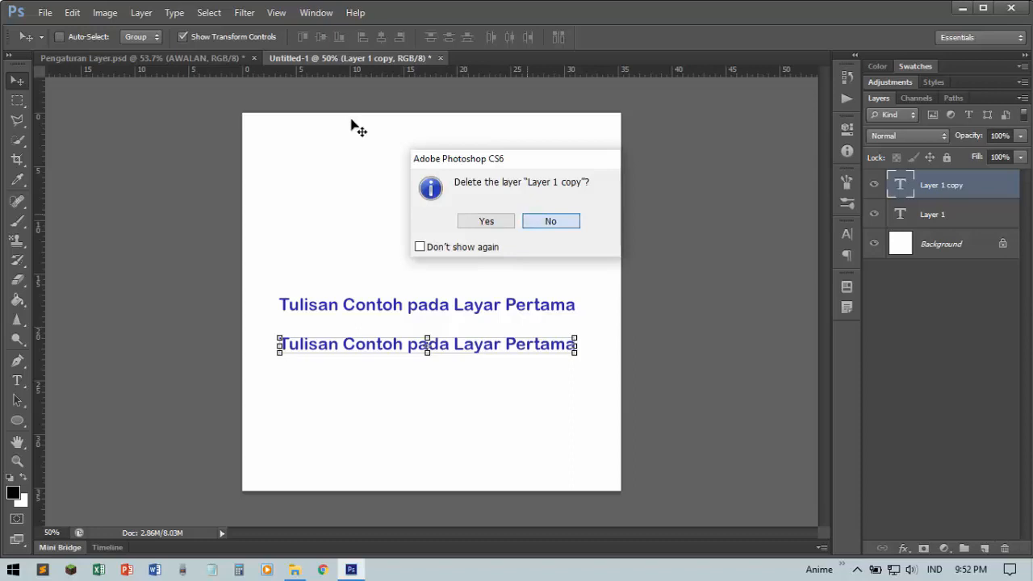
click(140, 14)
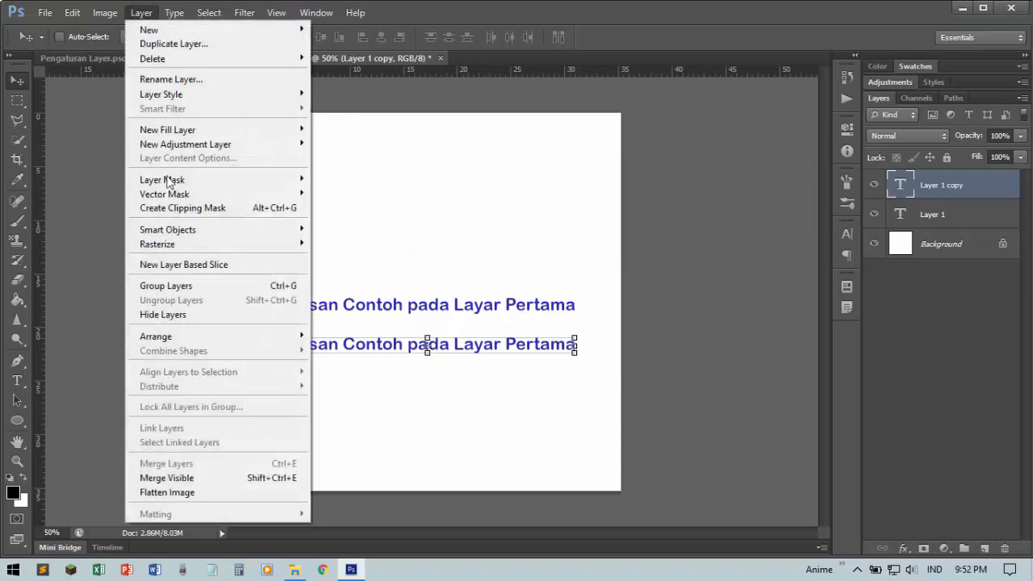
mouse_move(179, 63)
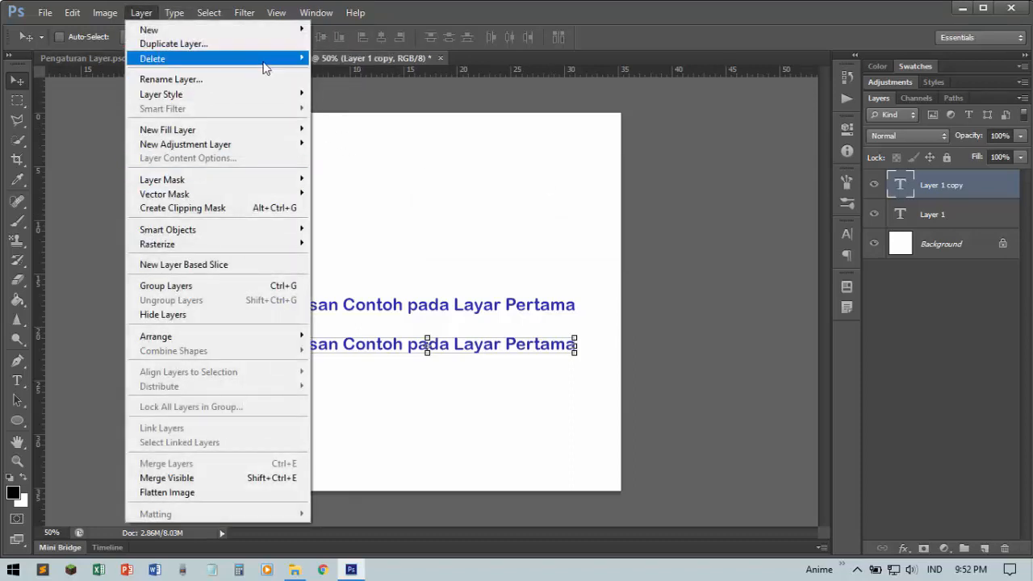
click(333, 55)
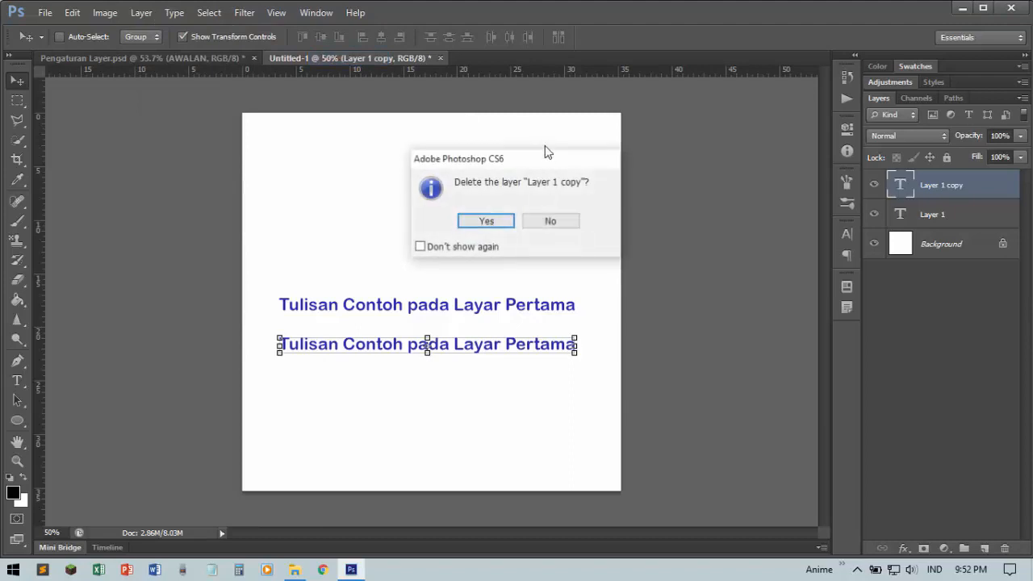
click(488, 221)
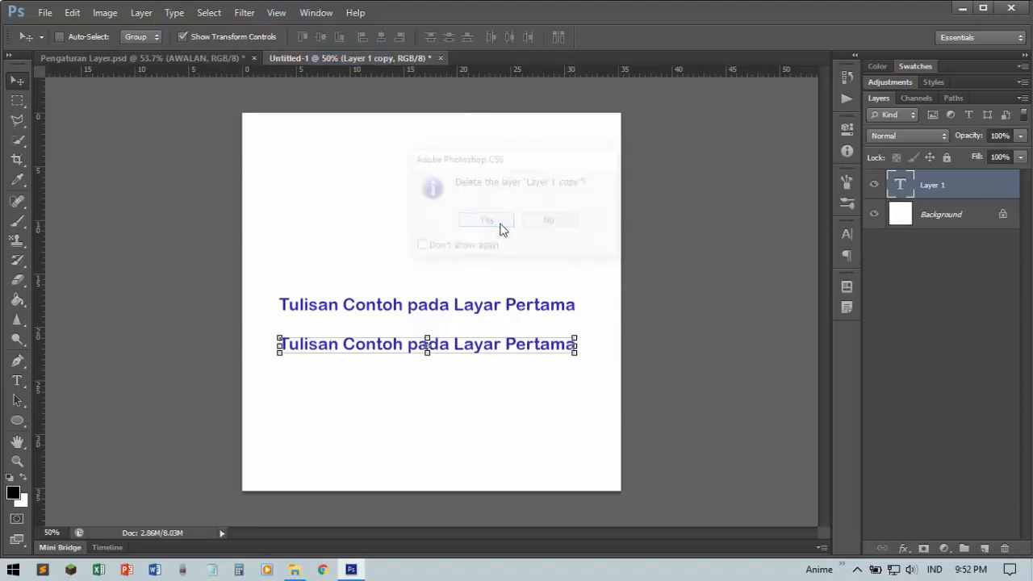
click(934, 265)
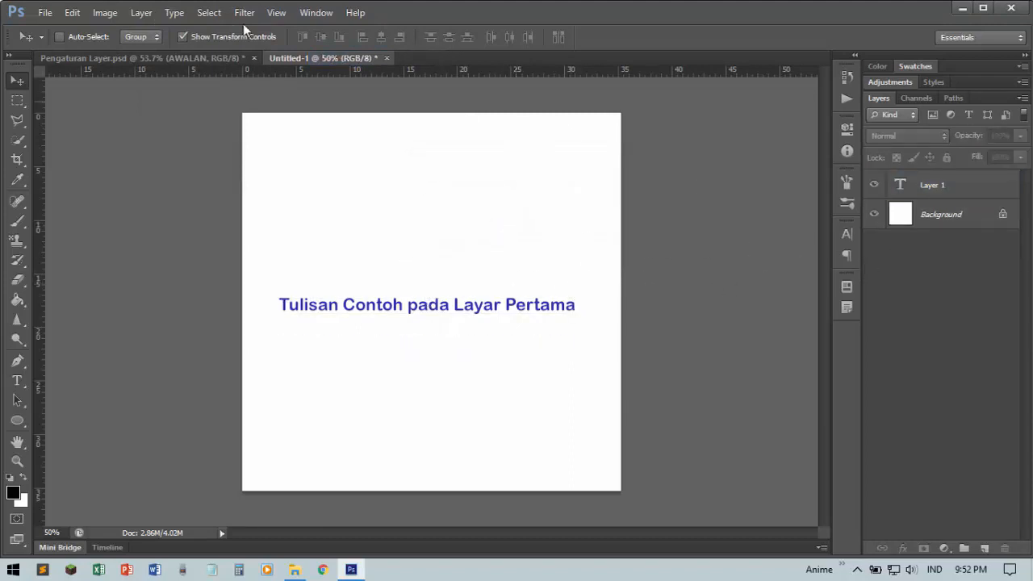
click(142, 12)
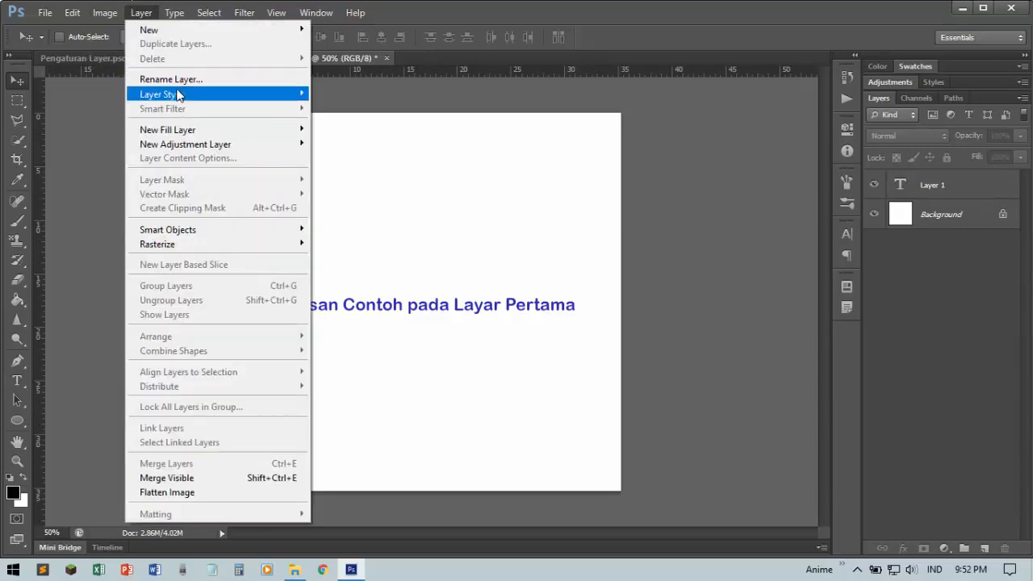
click(145, 13)
click(976, 194)
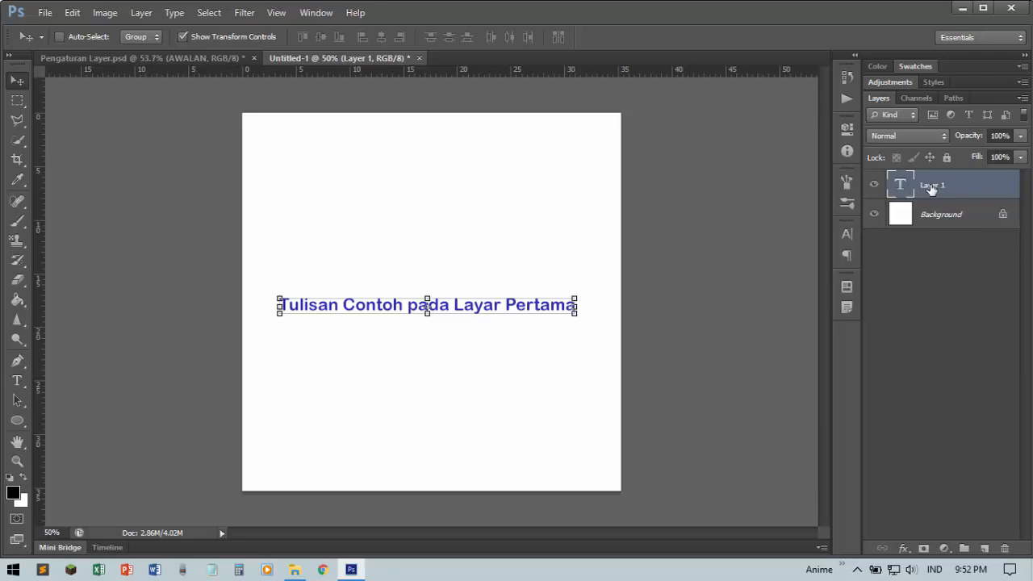
double_click(931, 185)
click(954, 187)
click(949, 245)
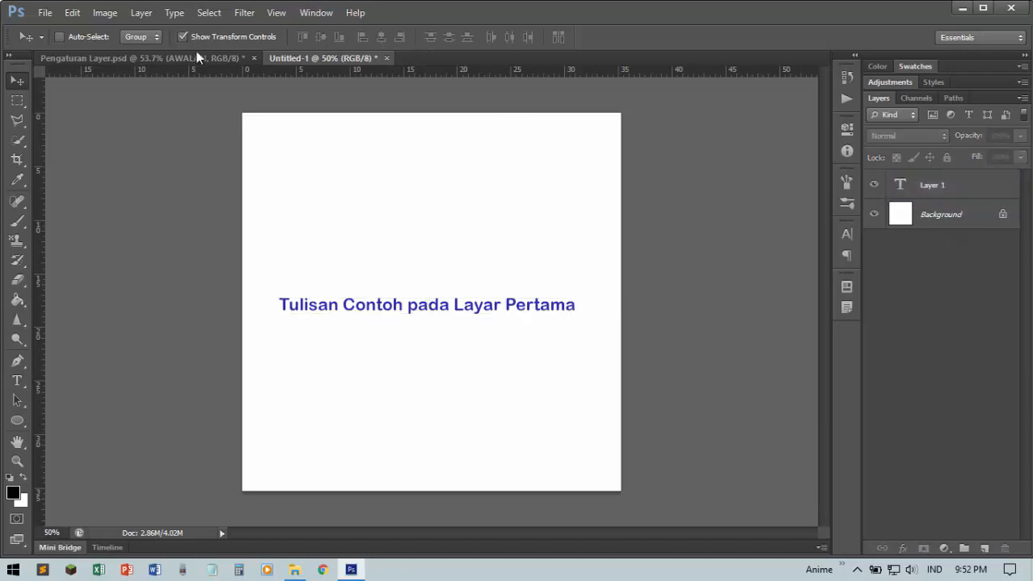
click(159, 62)
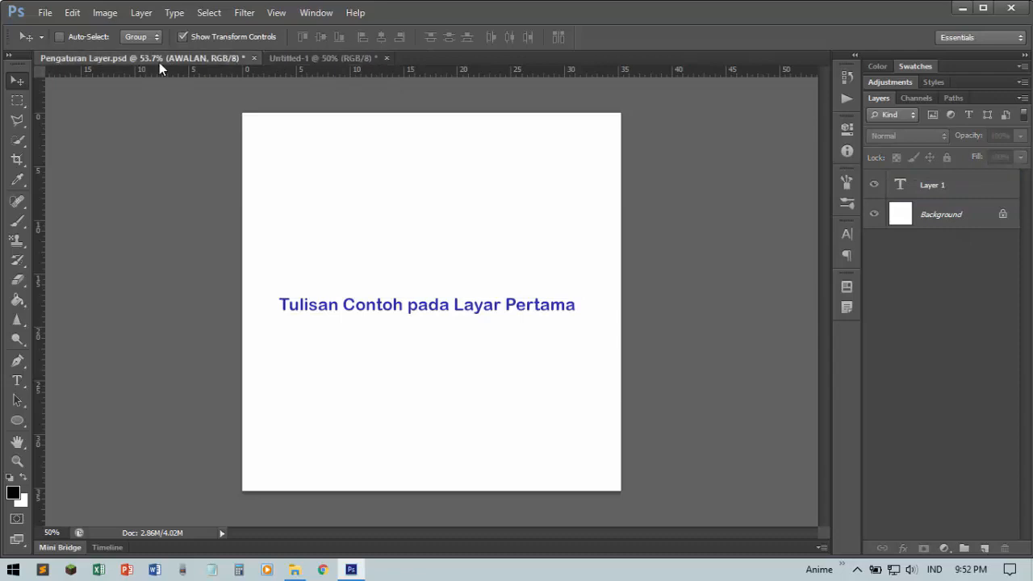
key(ctrl+Tab)
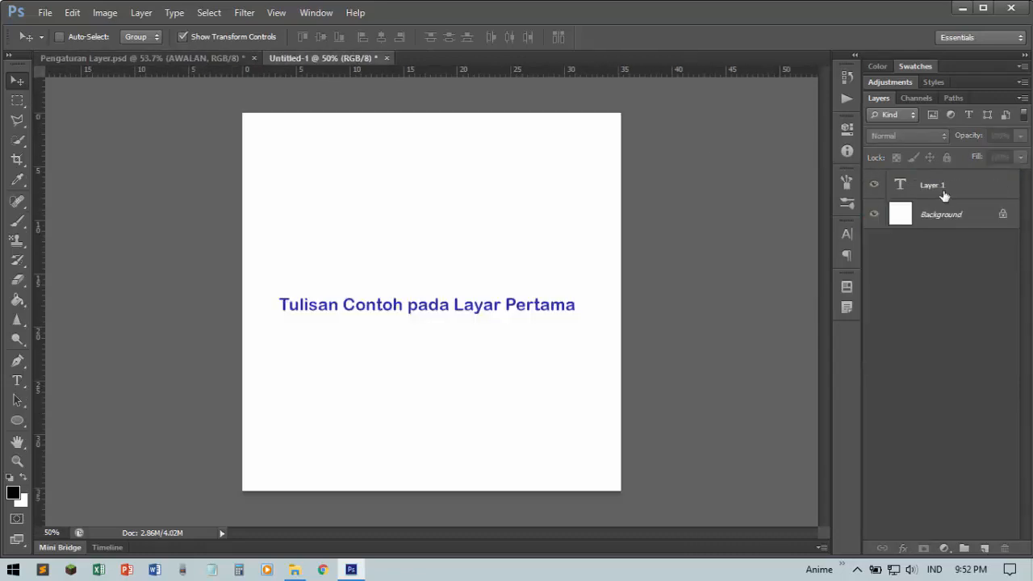
- Create a new layer group directly above Layer 1
click(942, 192)
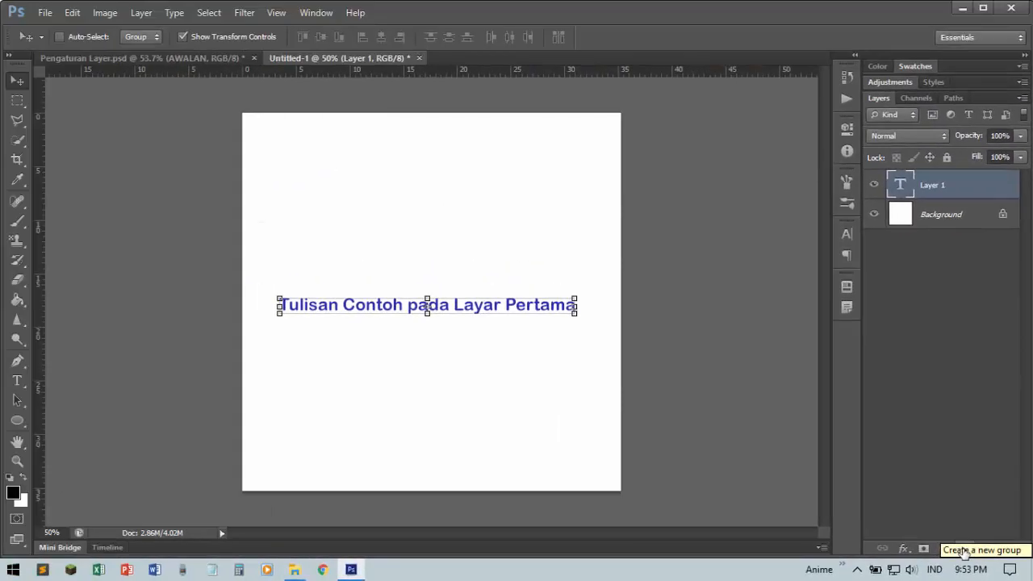
click(141, 12)
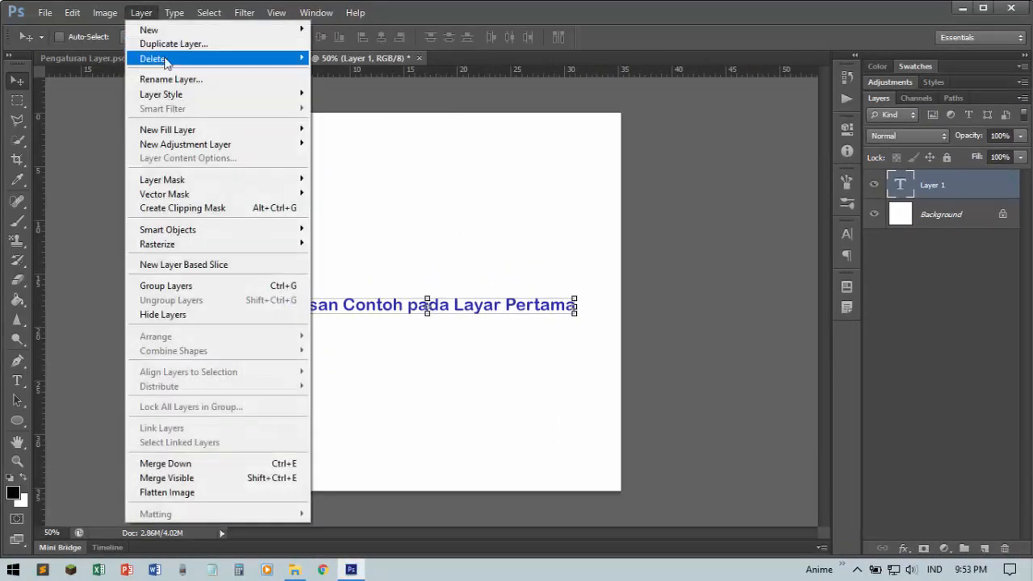
mouse_move(173, 30)
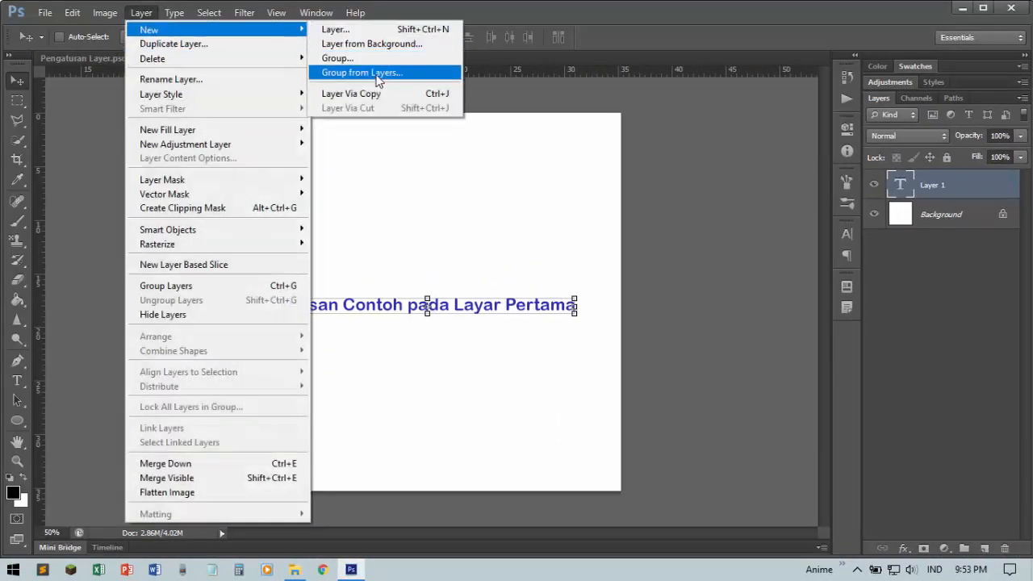
click(991, 194)
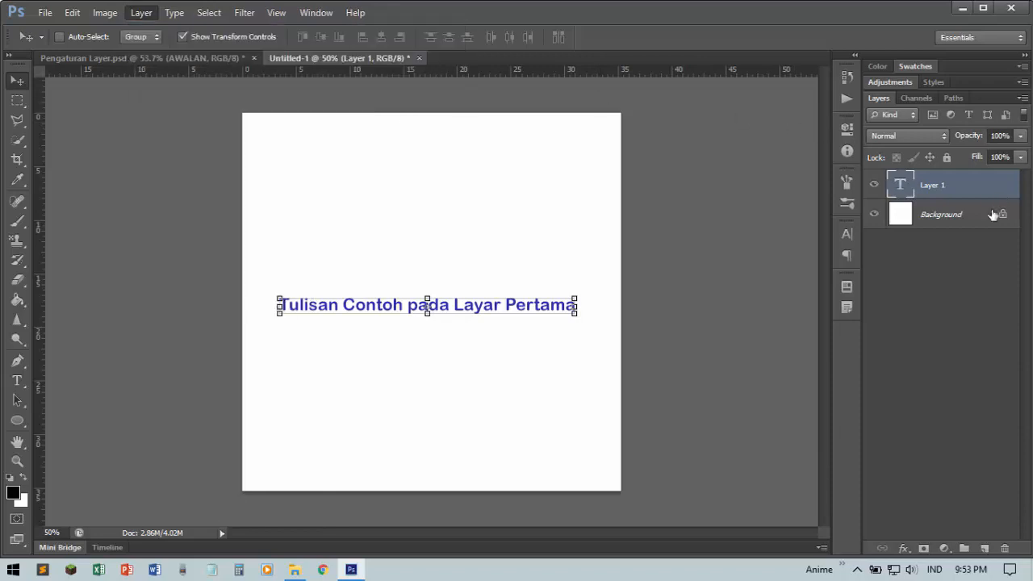
click(965, 549)
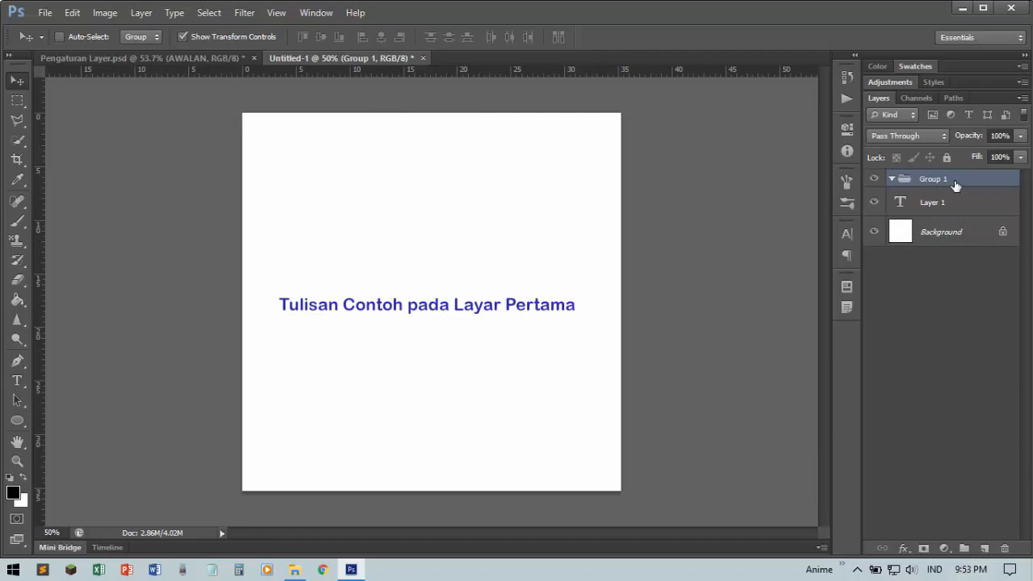
- Move the Layer 1 text layer into Group 1
click(906, 208)
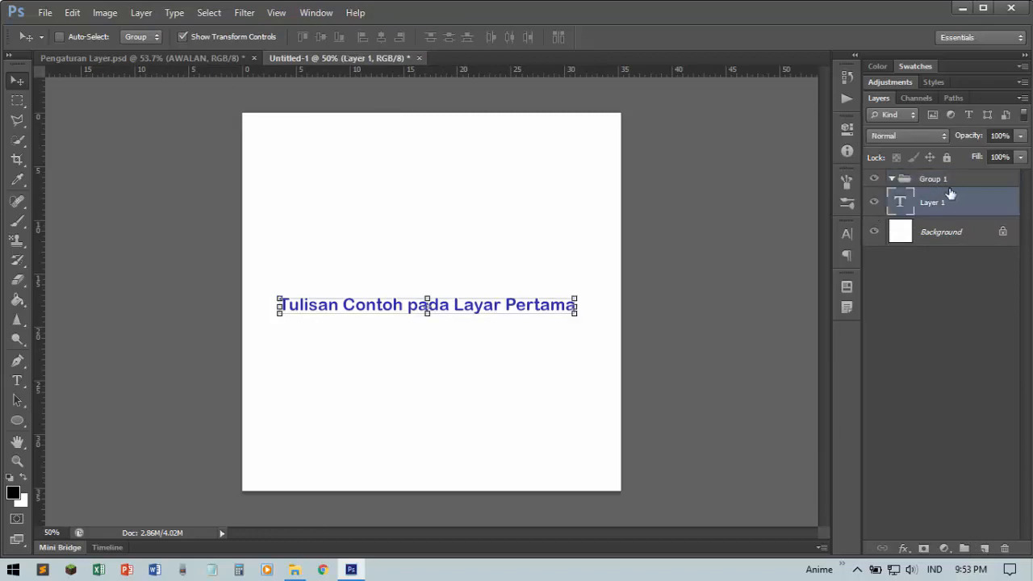
drag(927, 207, 924, 177)
key(z)
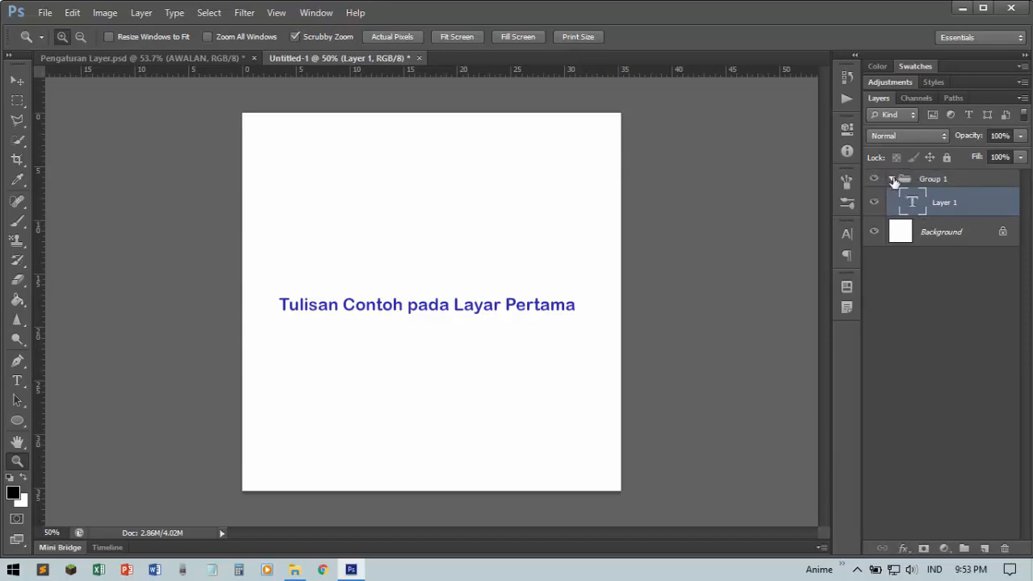
- Hide and show Group 1 repeatedly, both collapsed and expanded, to check how its visibility affects Layer 1
click(892, 178)
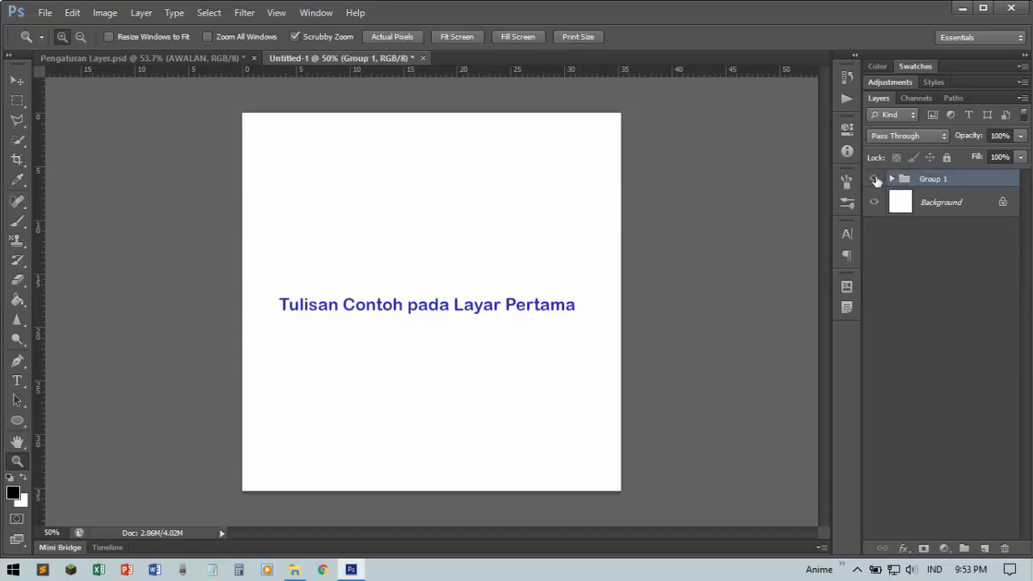
click(876, 179)
click(875, 179)
click(892, 179)
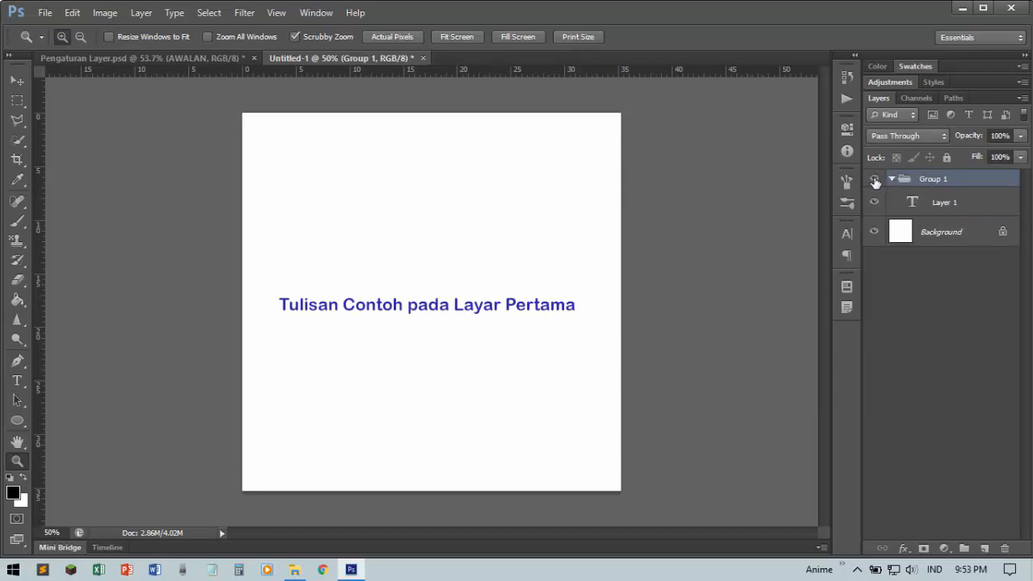
click(875, 179)
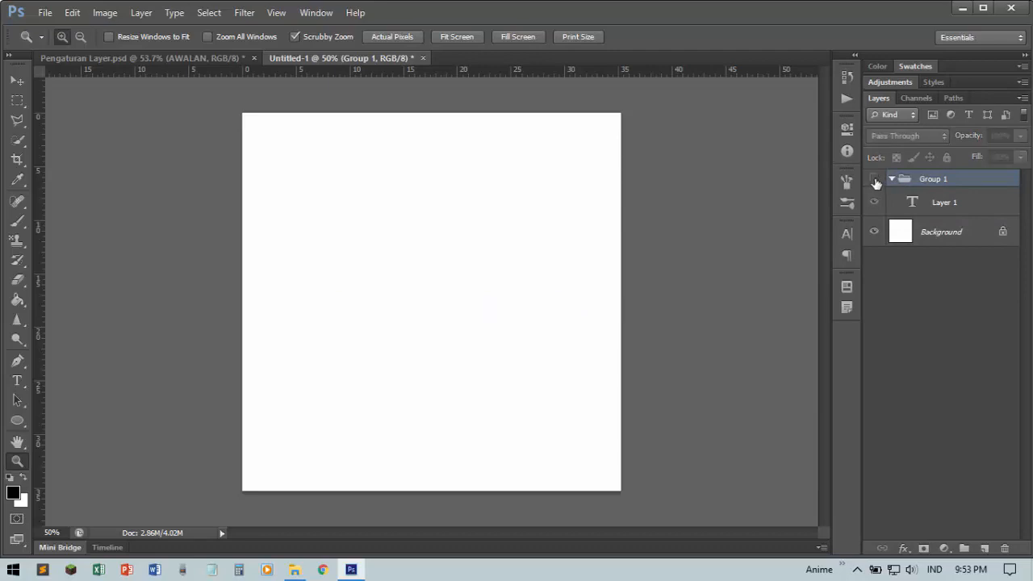
click(875, 179)
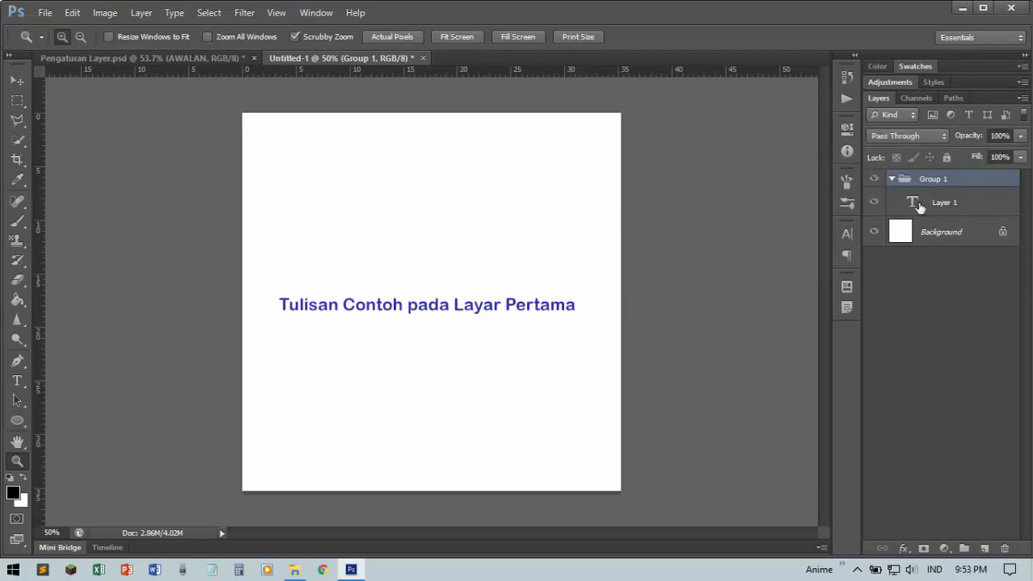
click(921, 206)
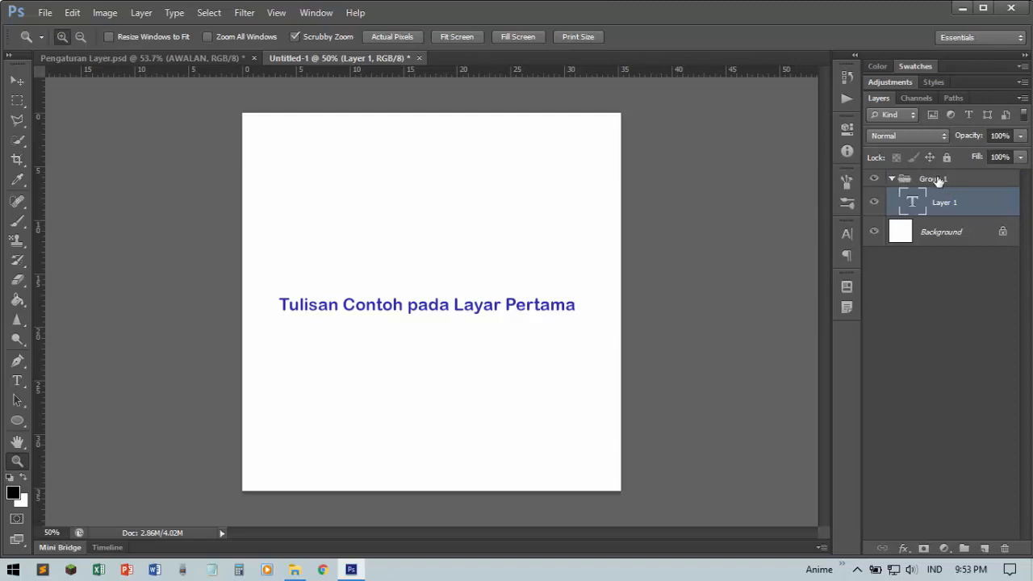
click(937, 180)
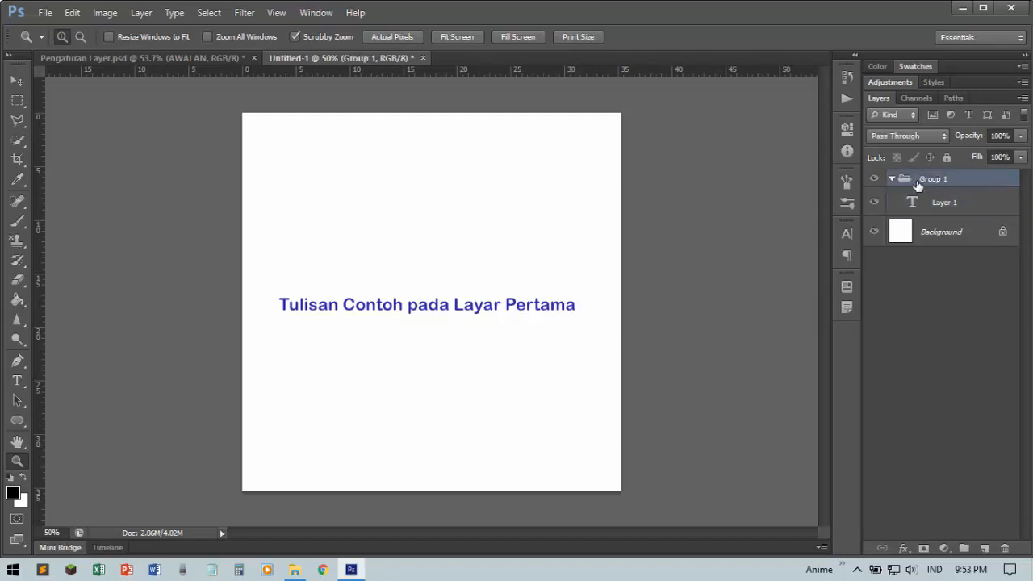
click(875, 179)
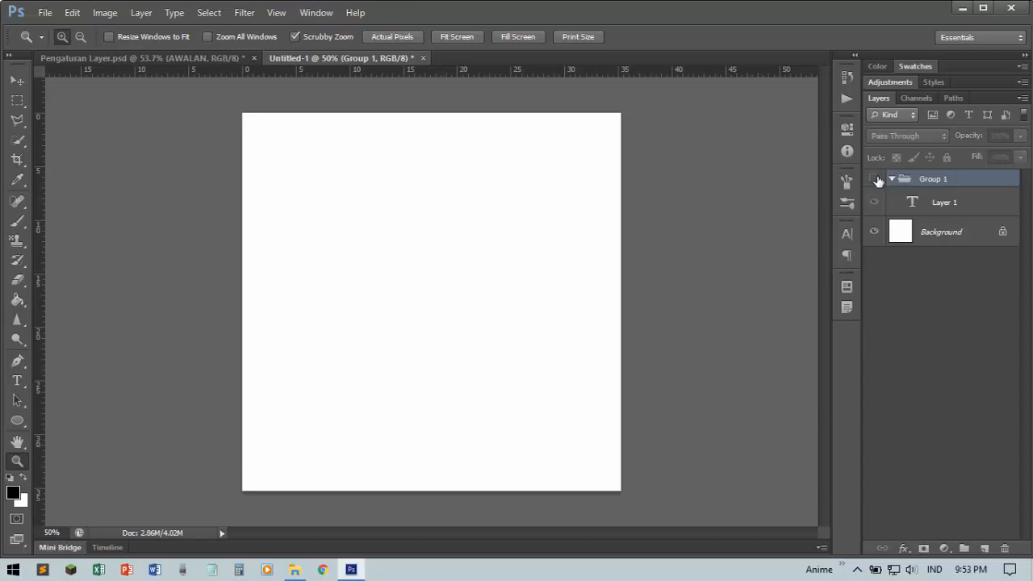
click(876, 180)
click(876, 180)
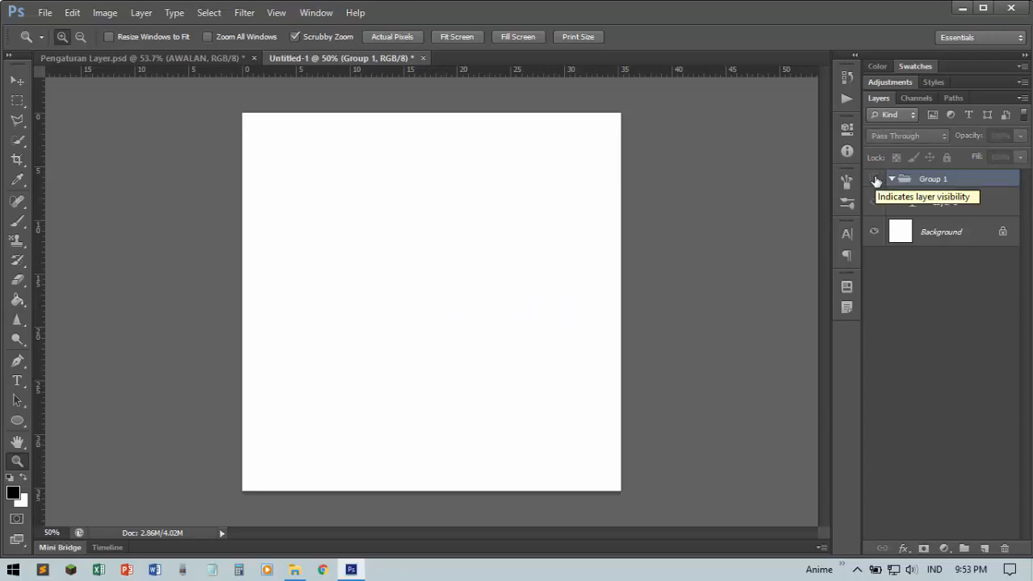
click(876, 180)
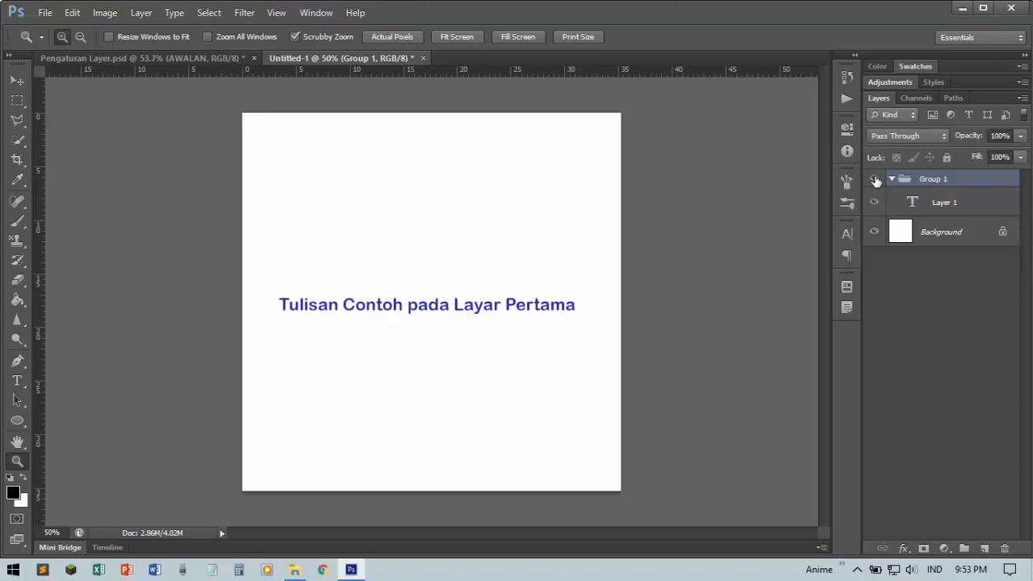
click(876, 180)
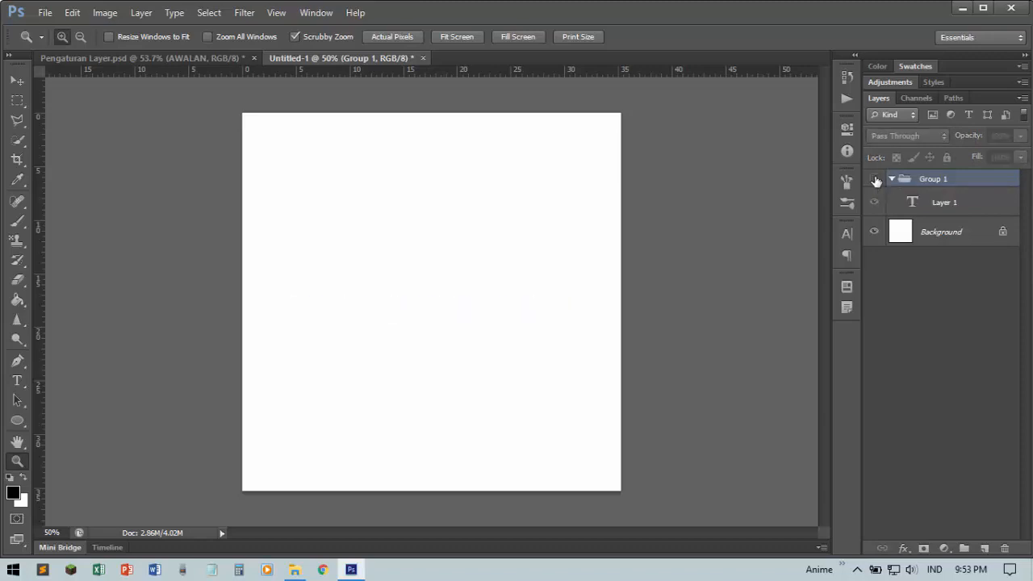
click(876, 180)
- Draw a black circle about 18 cm across above Layer 1 inside Group 1 and centre it over the text
click(888, 199)
click(18, 421)
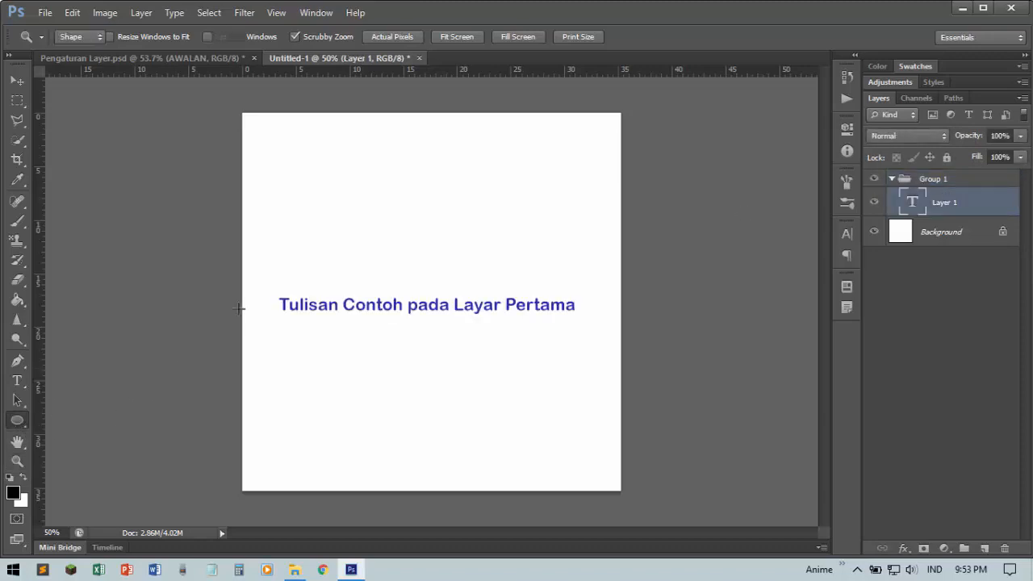
drag(339, 218, 541, 415)
key(v)
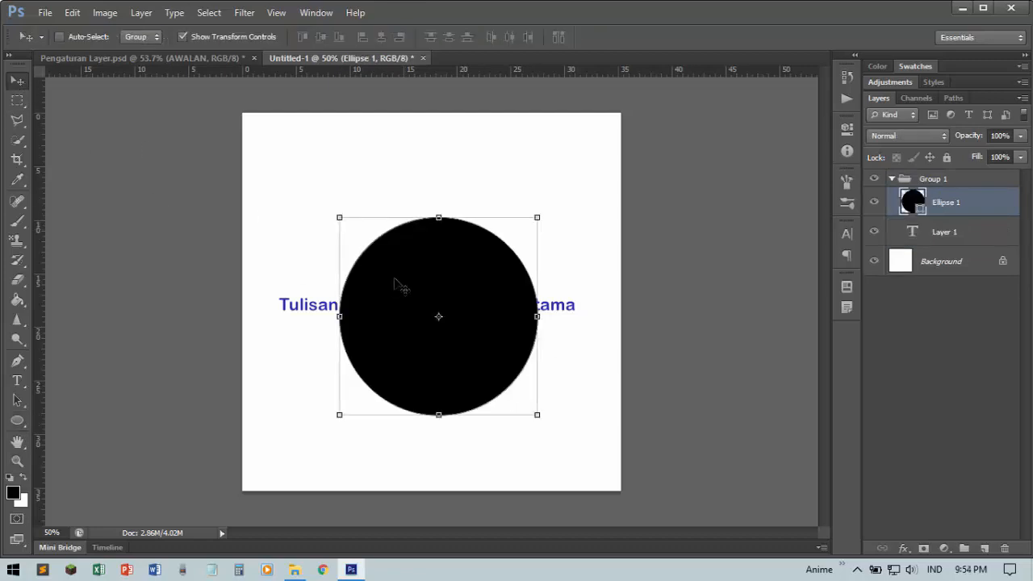
drag(484, 274, 486, 265)
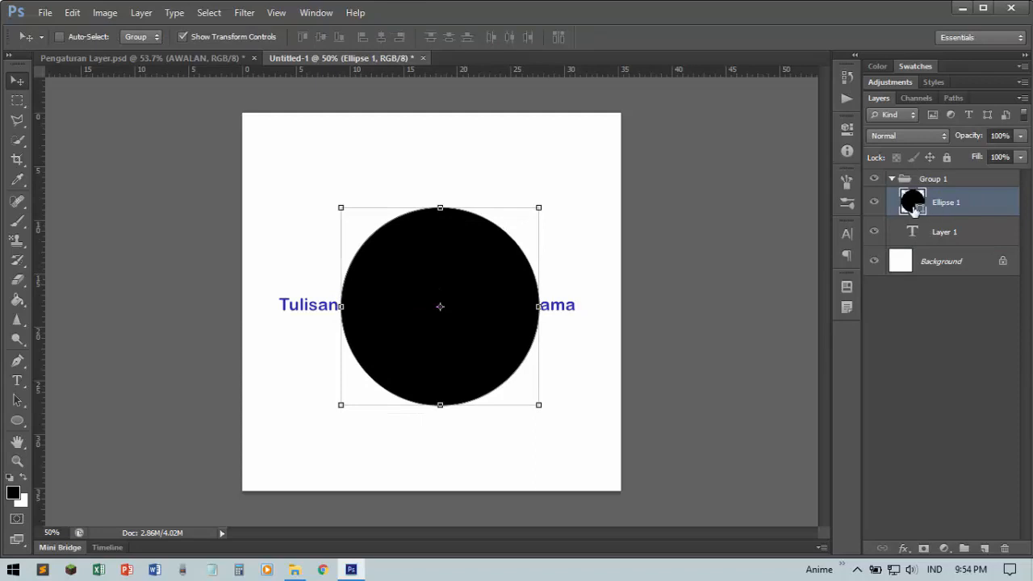
- Change the fill colour of the Ellipse 1 circle to a medium blue
double_click(915, 205)
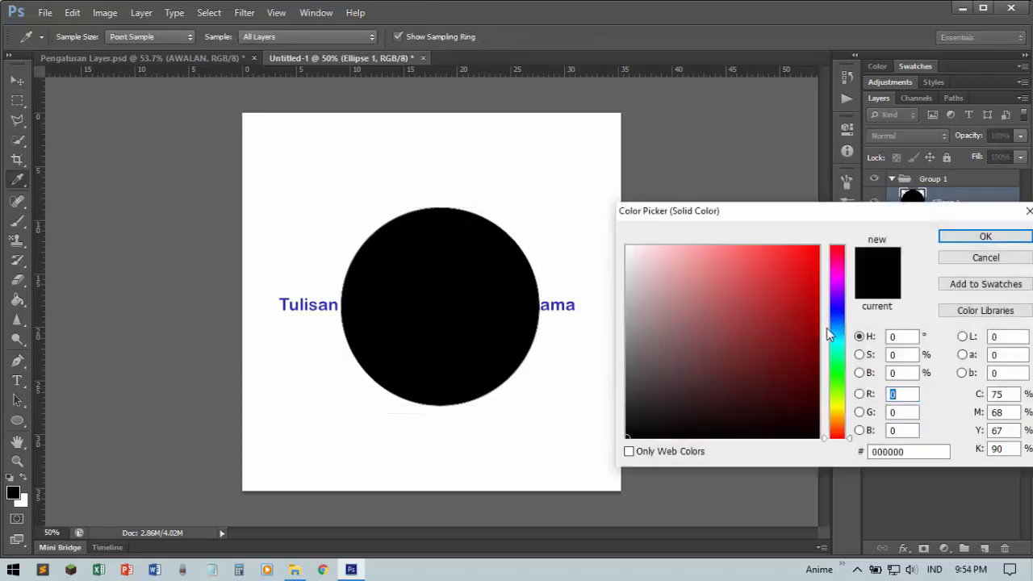
click(837, 327)
click(791, 270)
click(986, 236)
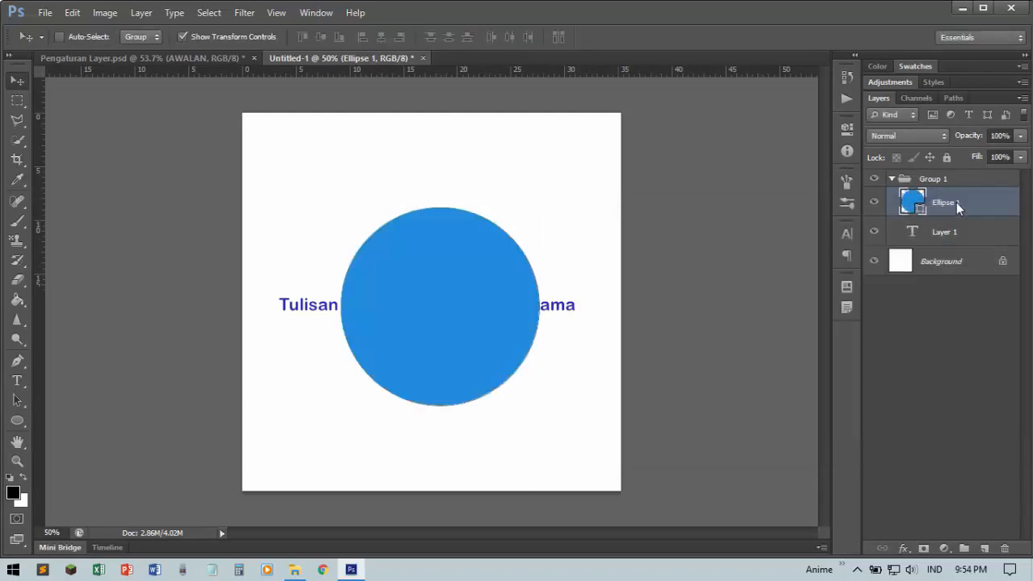
- Shift the Ellipse 1 circle about 1 cm to the left and slightly up over the text
drag(957, 202, 928, 202)
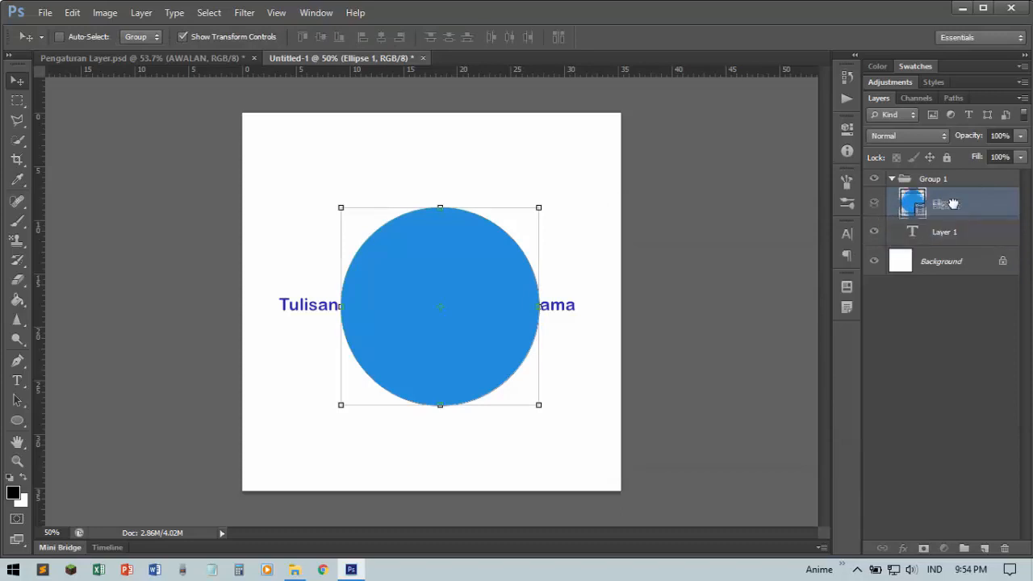
mouse_move(456, 303)
mouse_down()
mouse_move(474, 307)
mouse_move(443, 295)
mouse_up()
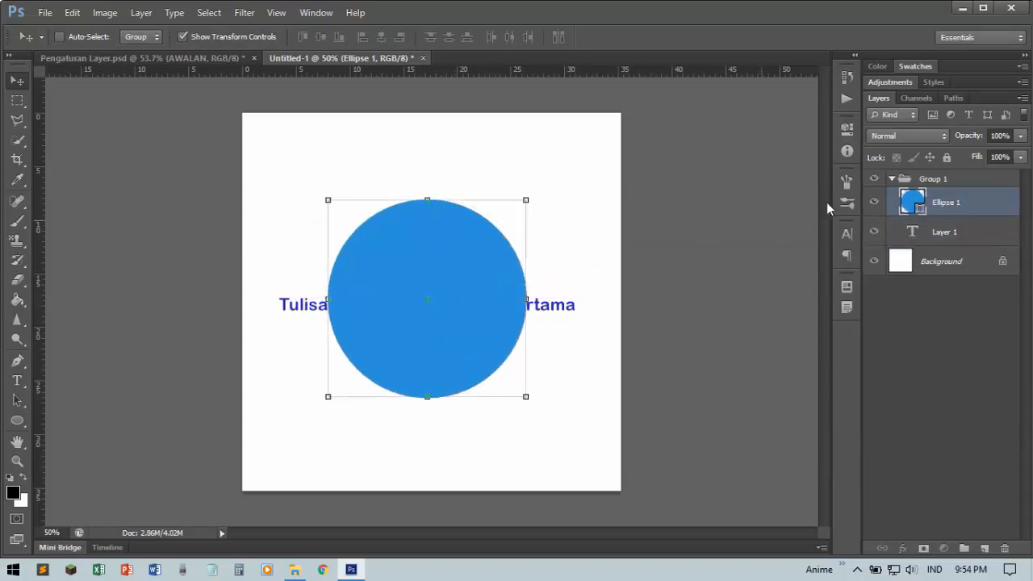
- Hide and show Group 1 and Ellipse 1 in turn to compare group and single-layer visibility, and collapse Group 1
click(875, 180)
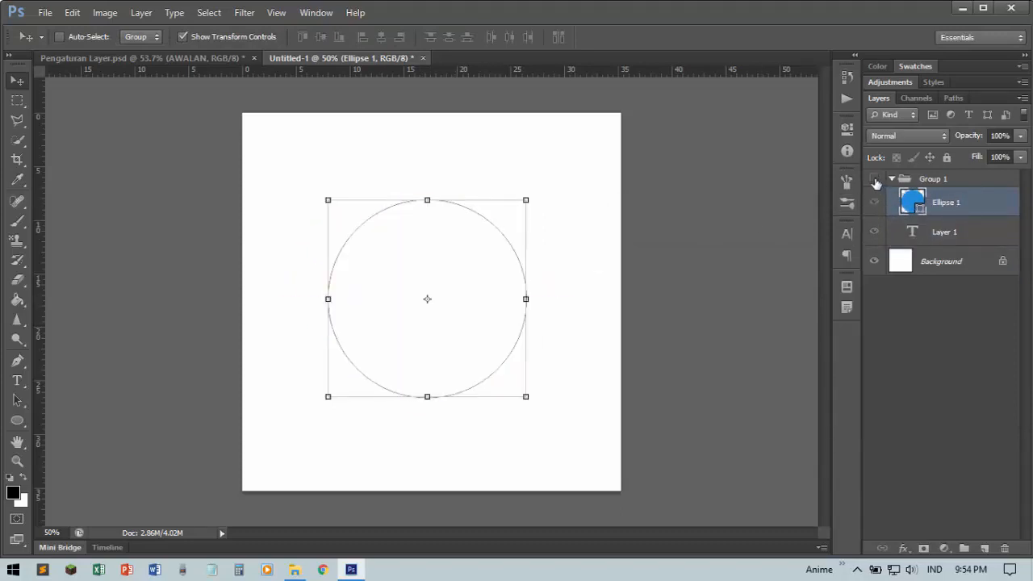
click(875, 179)
click(876, 206)
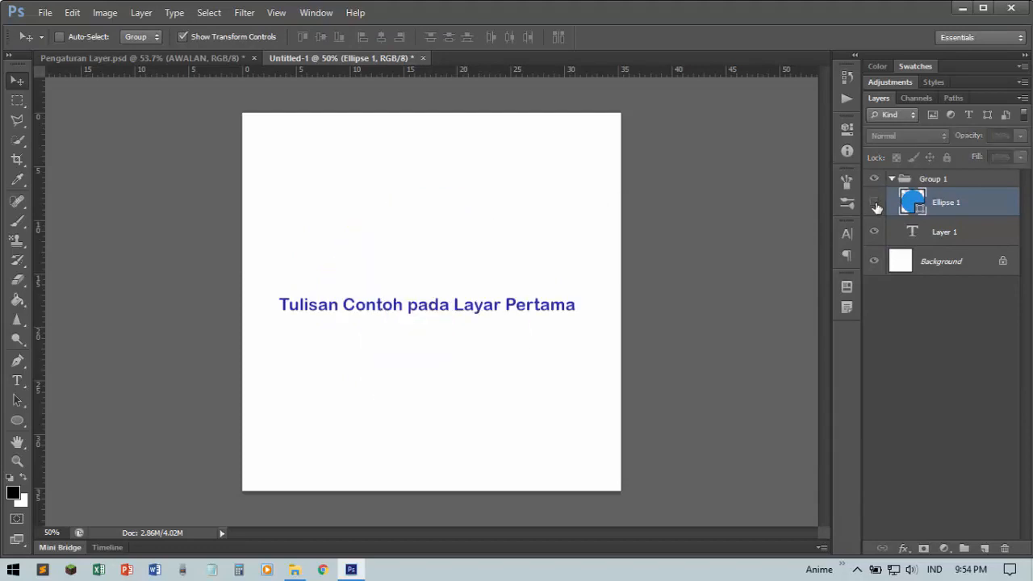
click(874, 204)
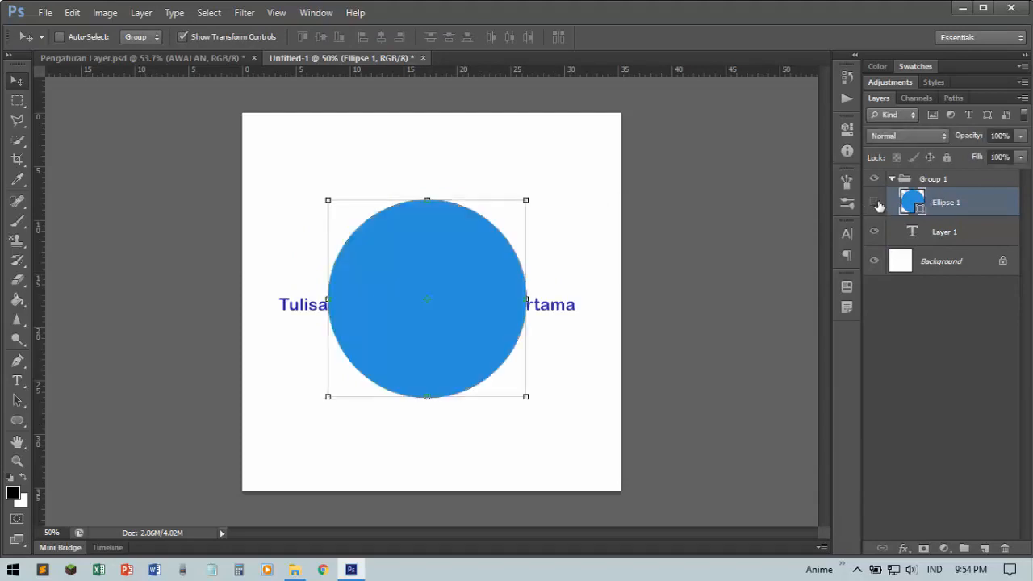
click(875, 205)
click(874, 205)
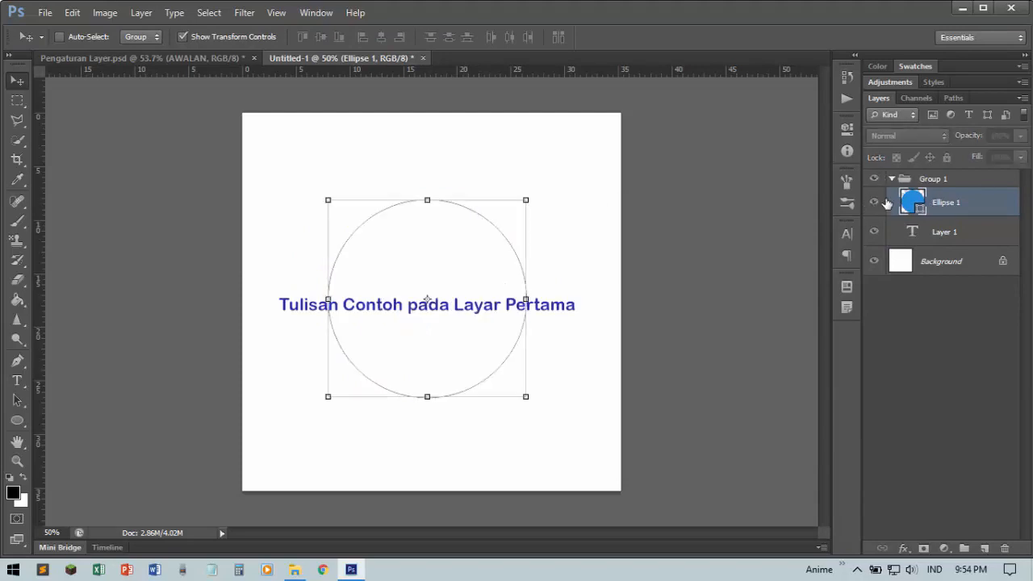
click(934, 184)
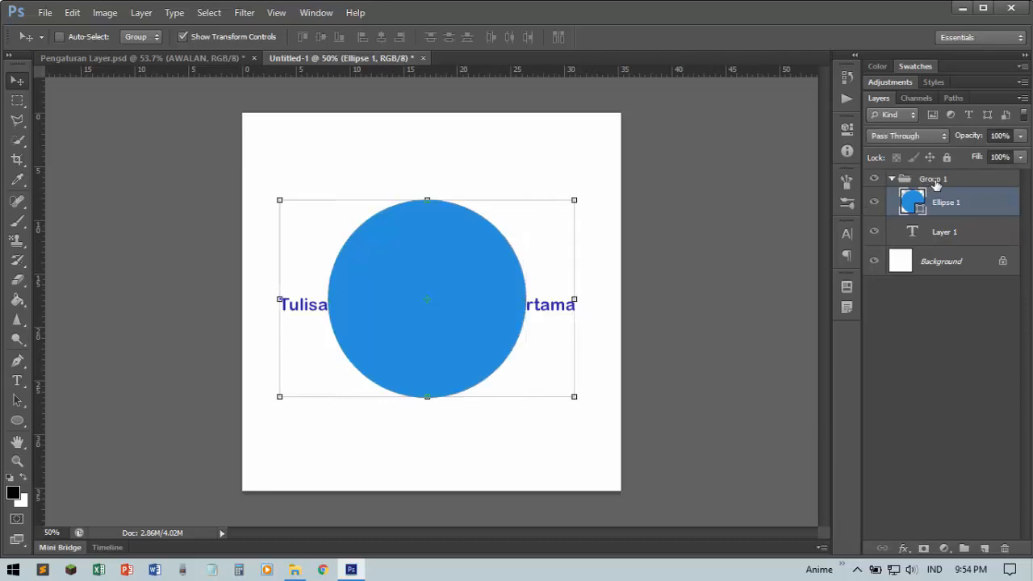
click(892, 178)
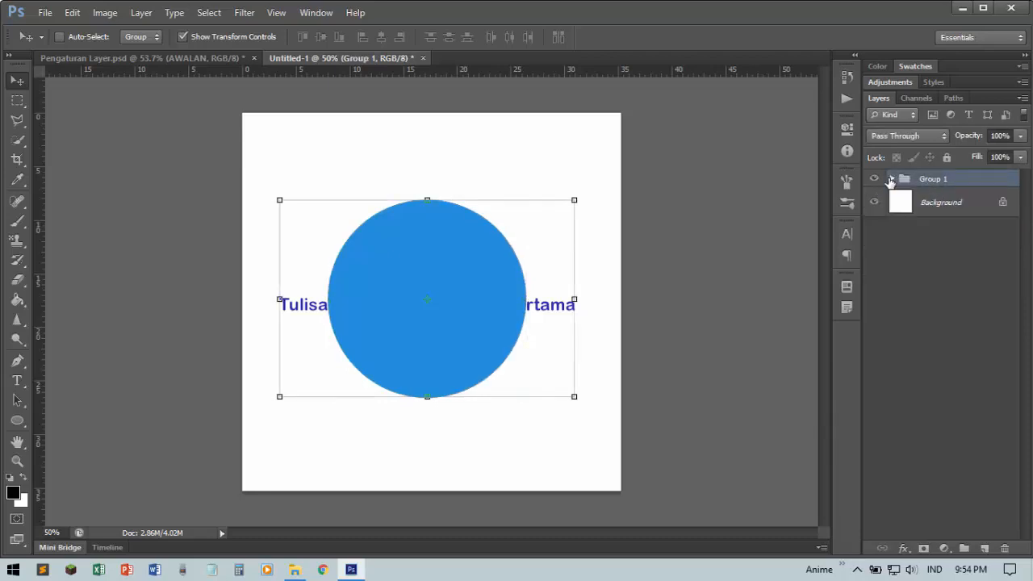
- Create a new layer group above Group 1 and name it Kepala
click(965, 548)
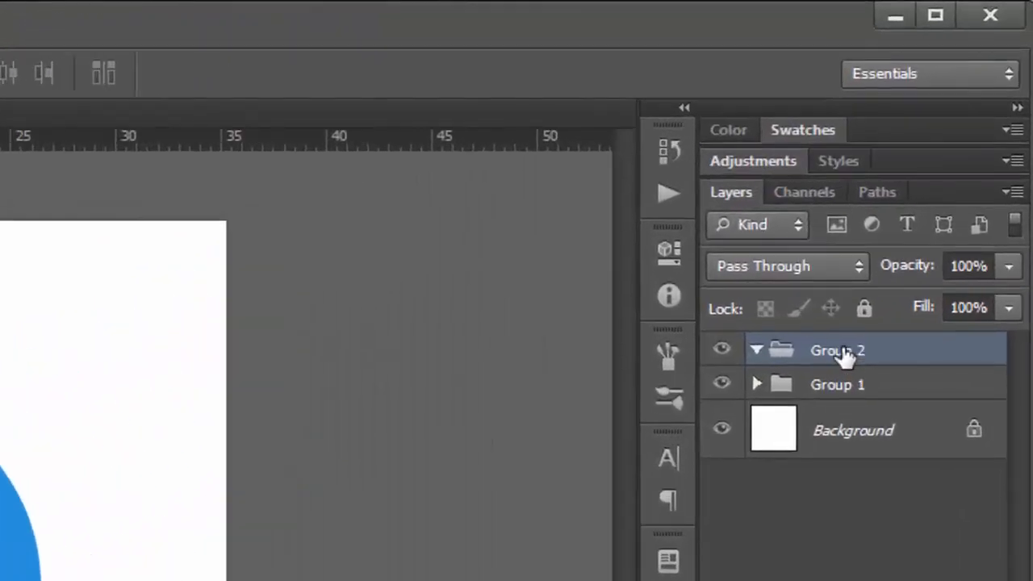
double_click(843, 356)
text(Kepala)
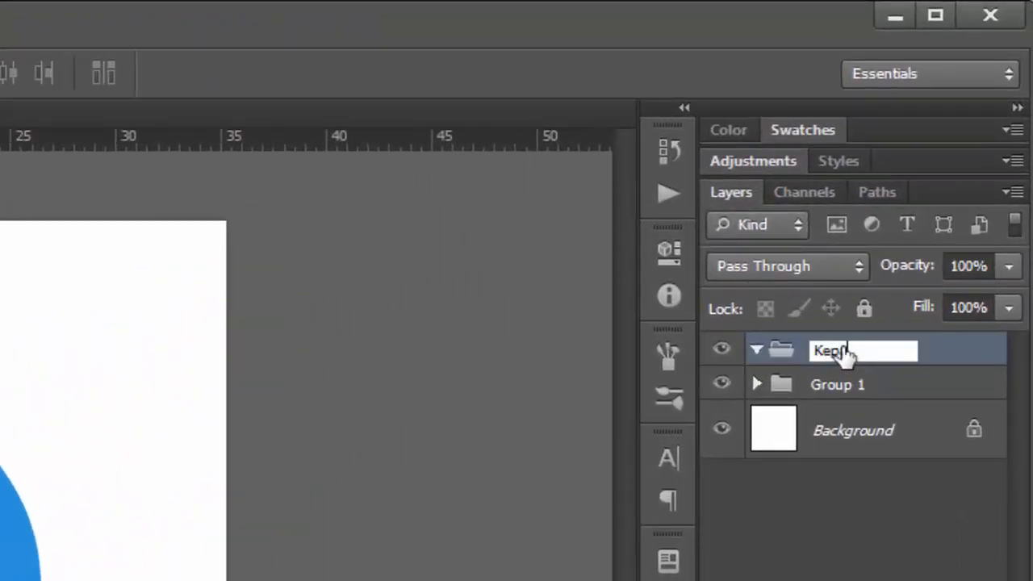
key(Return)
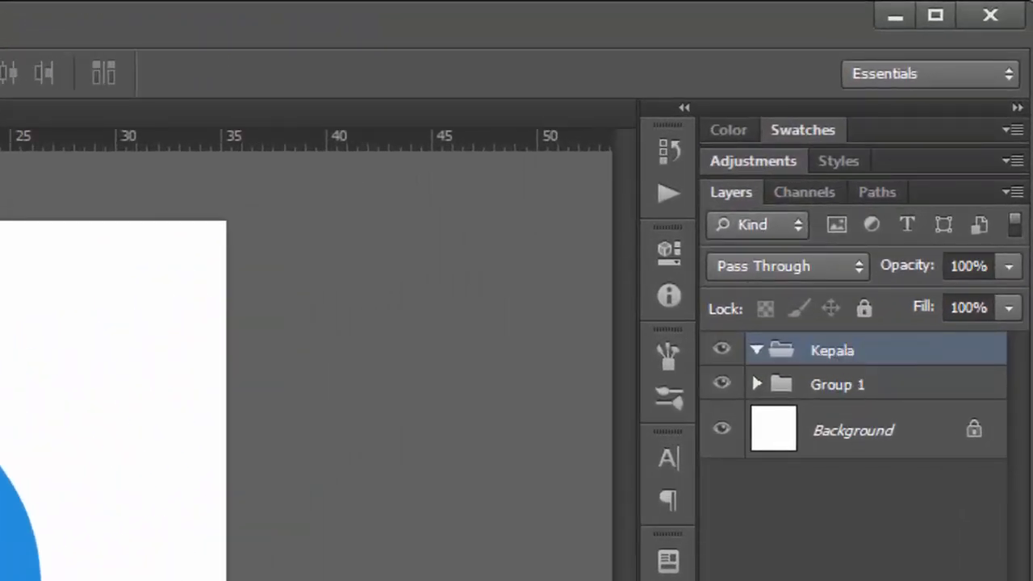
- Add another layer group above Kepala and name it Badan
click(901, 580)
double_click(837, 356)
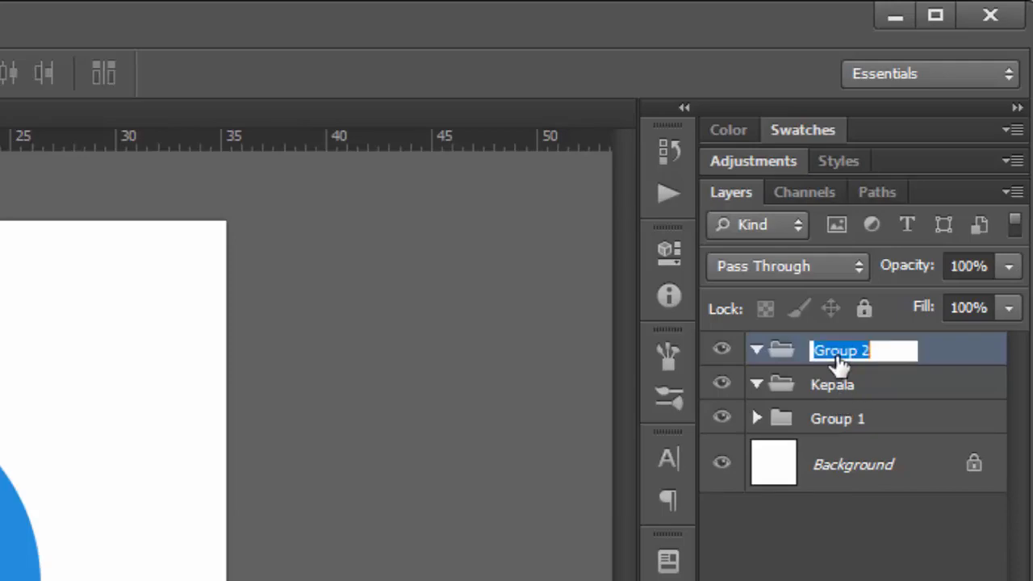
text(Badan)
key(Return)
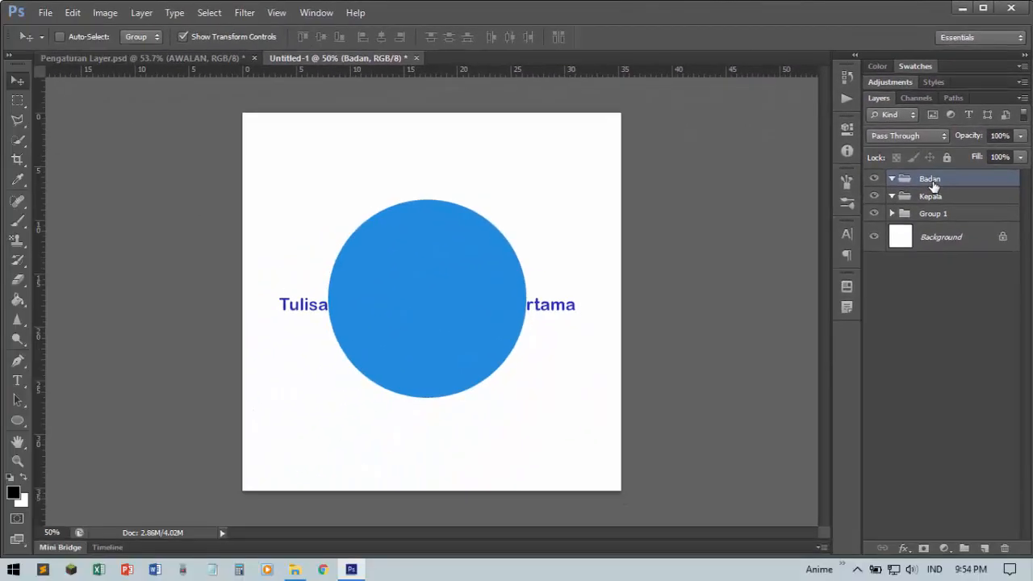
- Delete the Badan and Kepala groups
right_click(840, 365)
click(763, 217)
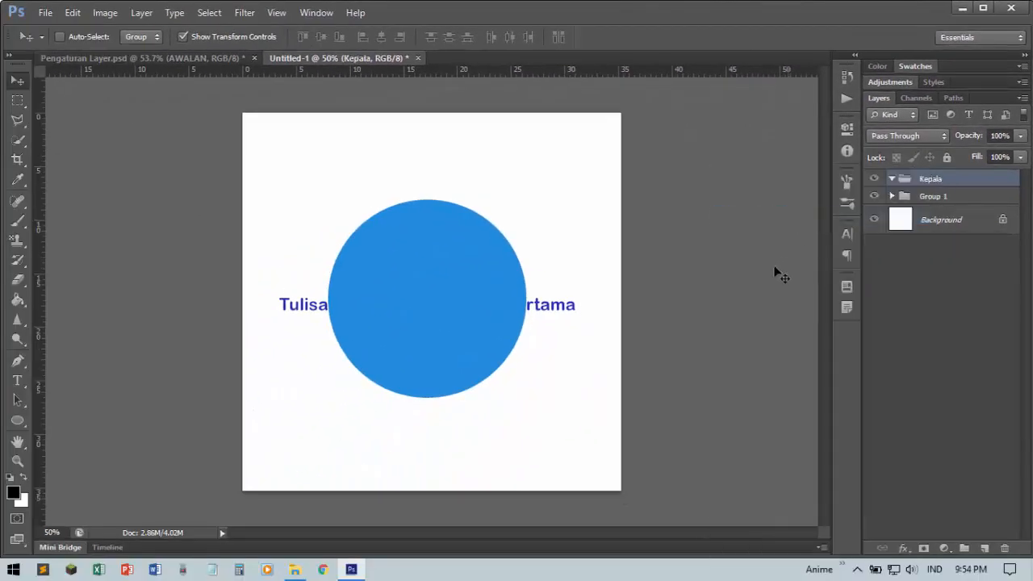
right_click(931, 187)
click(782, 216)
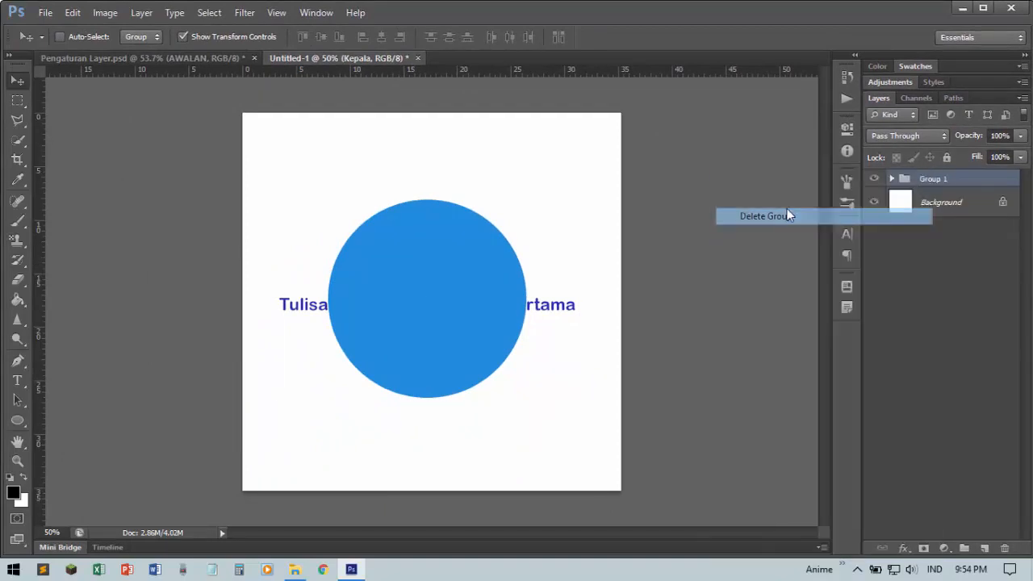
- Expand Group 1 and select Ellipse 1 and Layer 1 alternately to compare their stacking order
click(892, 178)
click(954, 206)
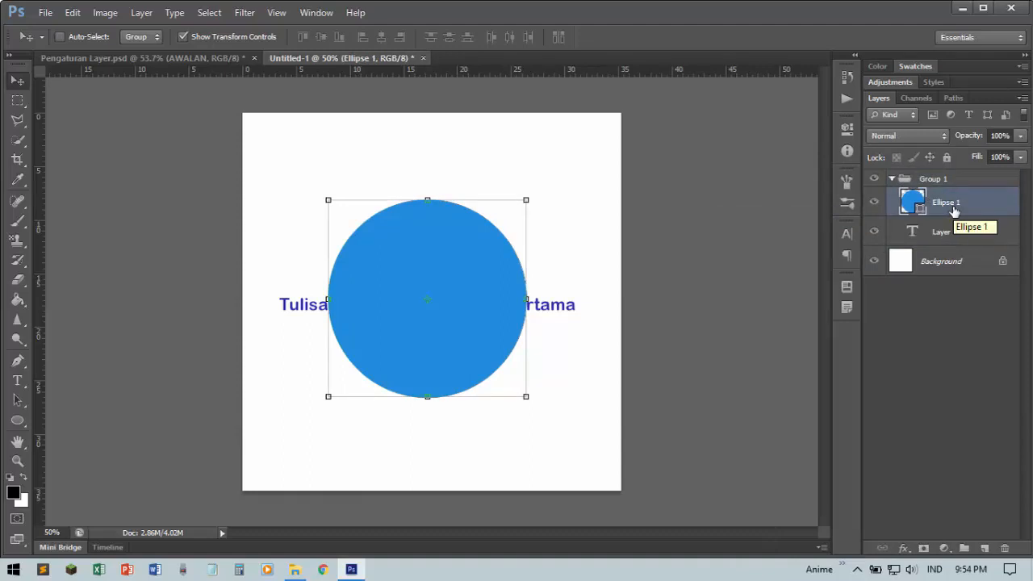
click(940, 232)
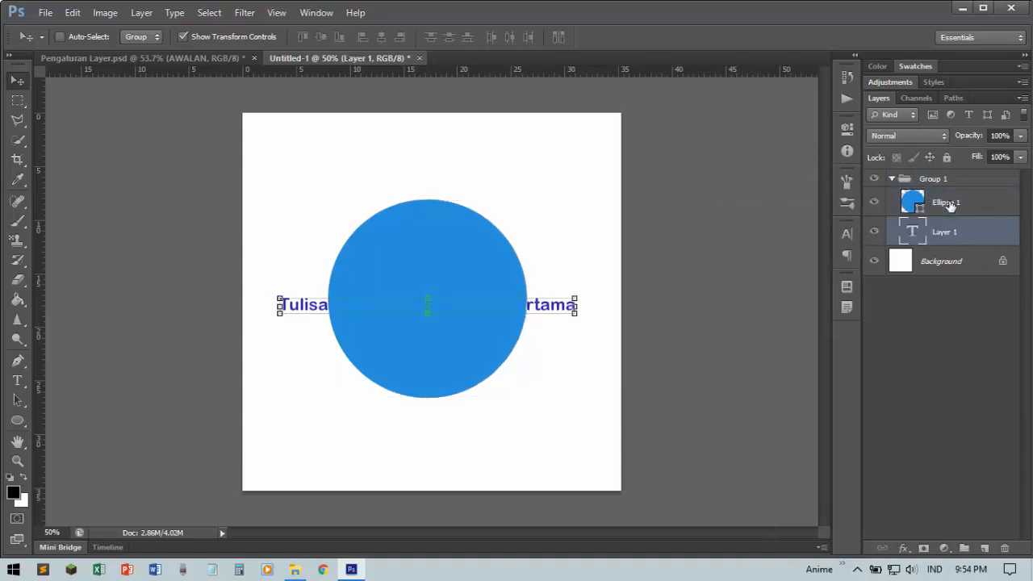
click(949, 208)
click(958, 232)
click(951, 214)
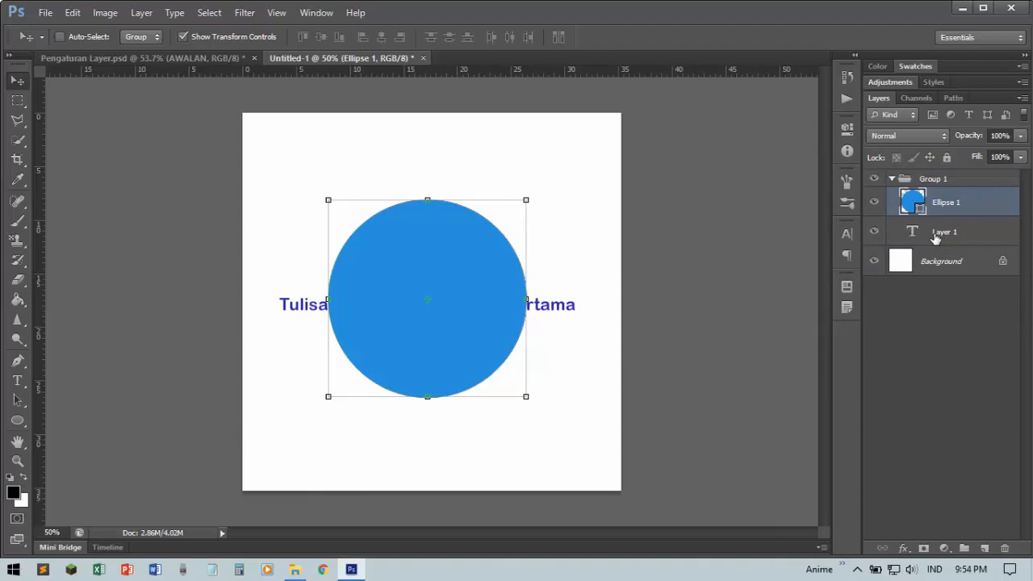
click(937, 234)
- Move the Ellipse 1 circle about 4 cm to the right and 1 cm down on the canvas
click(943, 211)
drag(451, 309, 509, 344)
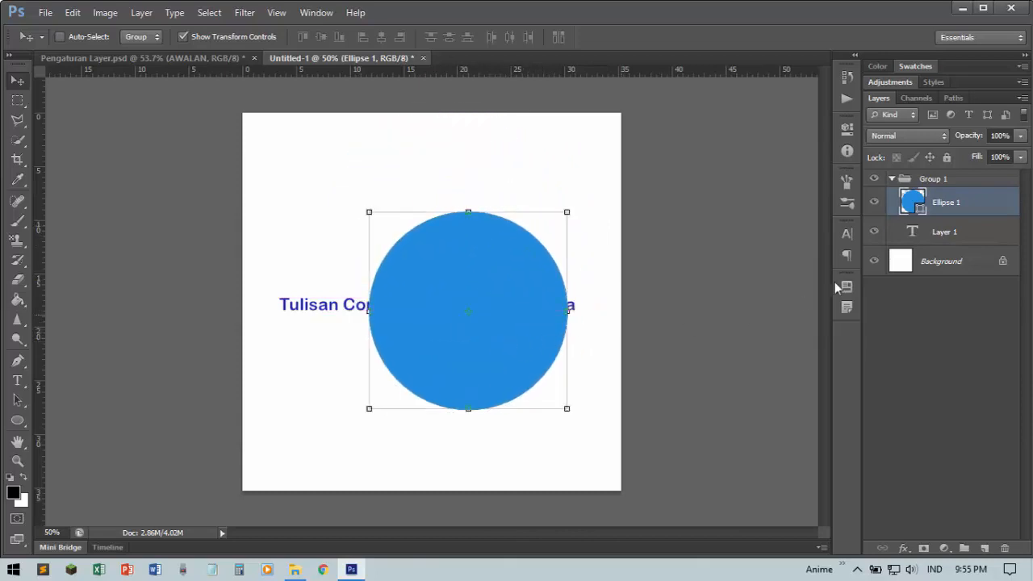
- Move the Layer 1 text layer above Ellipse 1 inside Group 1
click(953, 232)
click(959, 205)
click(947, 237)
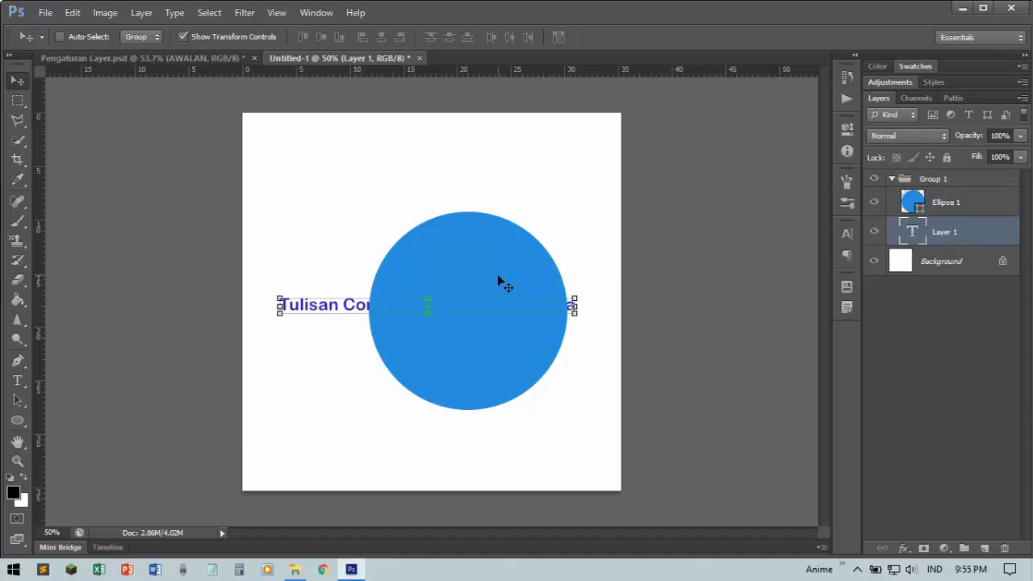
drag(962, 232, 968, 192)
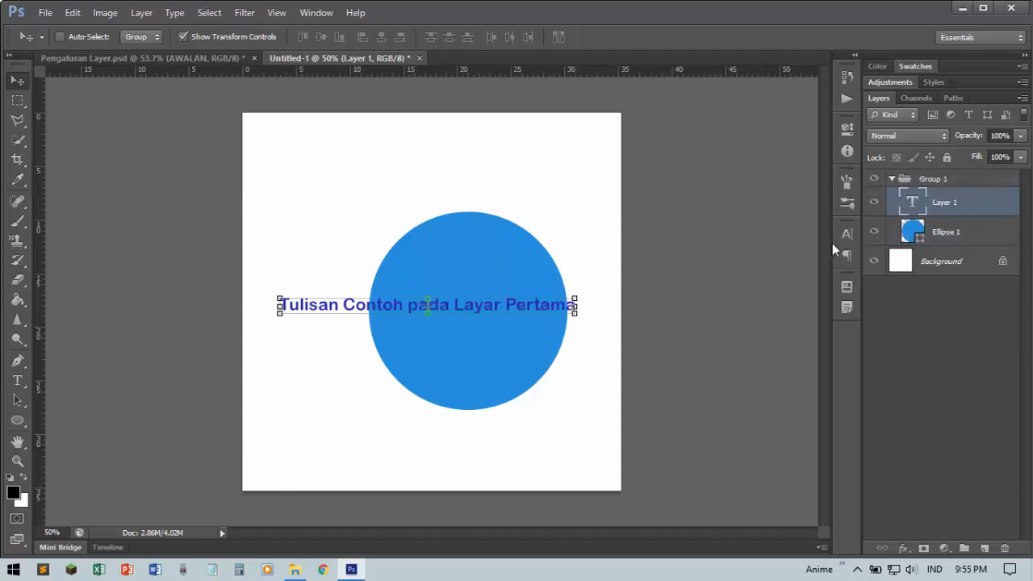
- Shift the Layer 1 text down and right over the circle, and bring it back up and left to line up with the circle's middle
drag(492, 347, 538, 375)
click(953, 229)
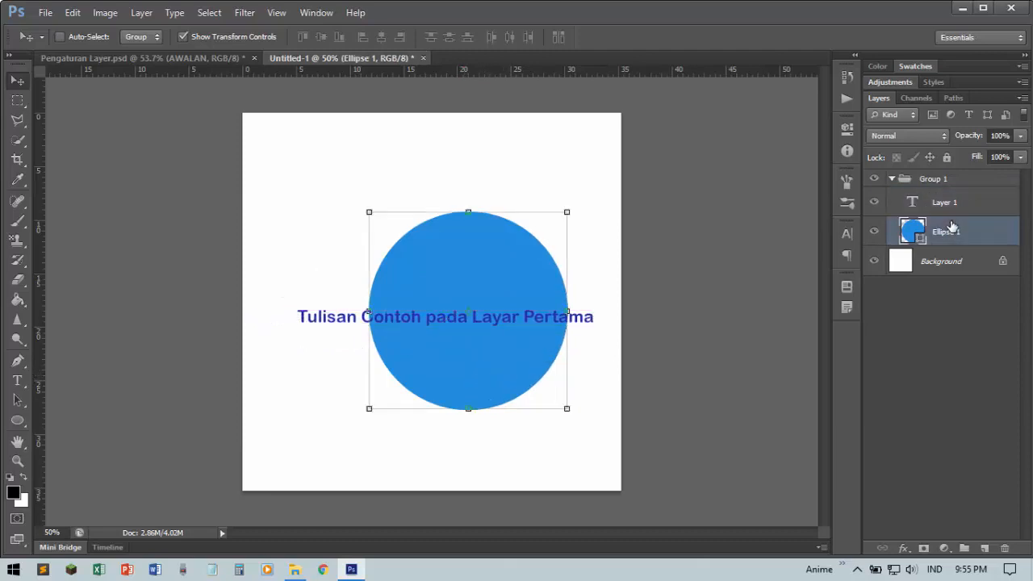
click(953, 201)
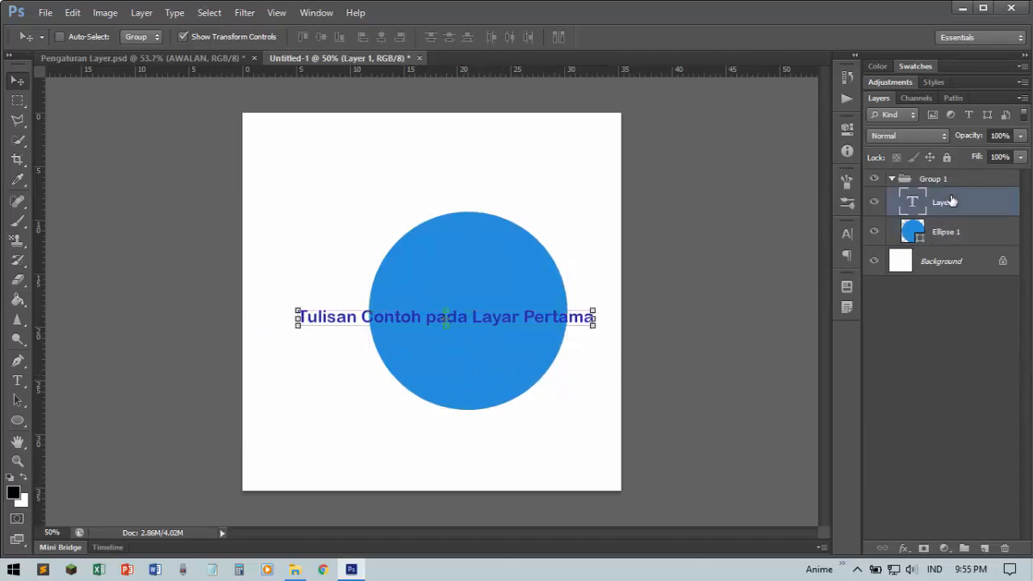
drag(524, 388, 509, 380)
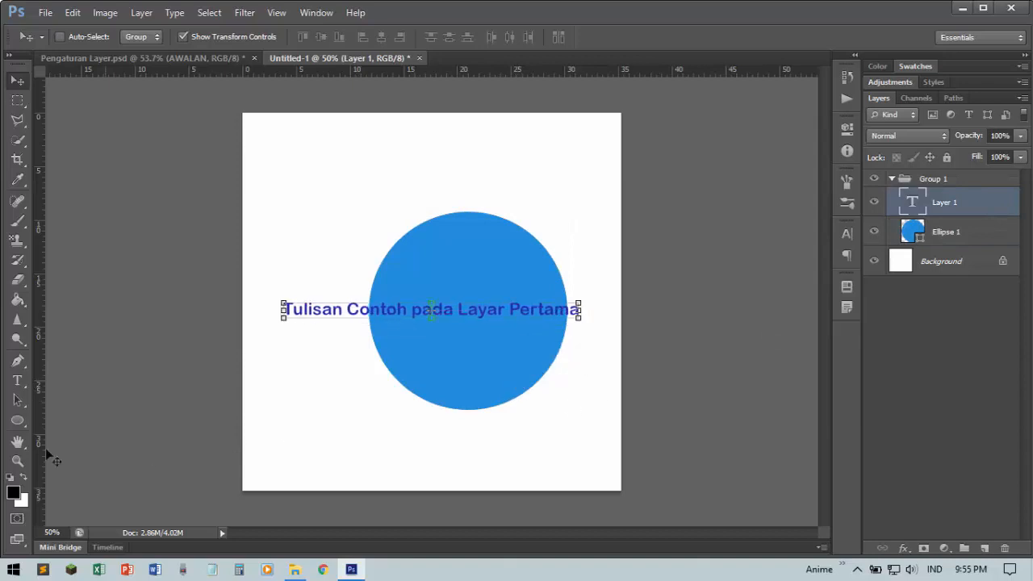
- Draw a 506 × 374 px ellipse overlapping the circle's left side, stacked directly above the Ellipse 1 layer
click(960, 231)
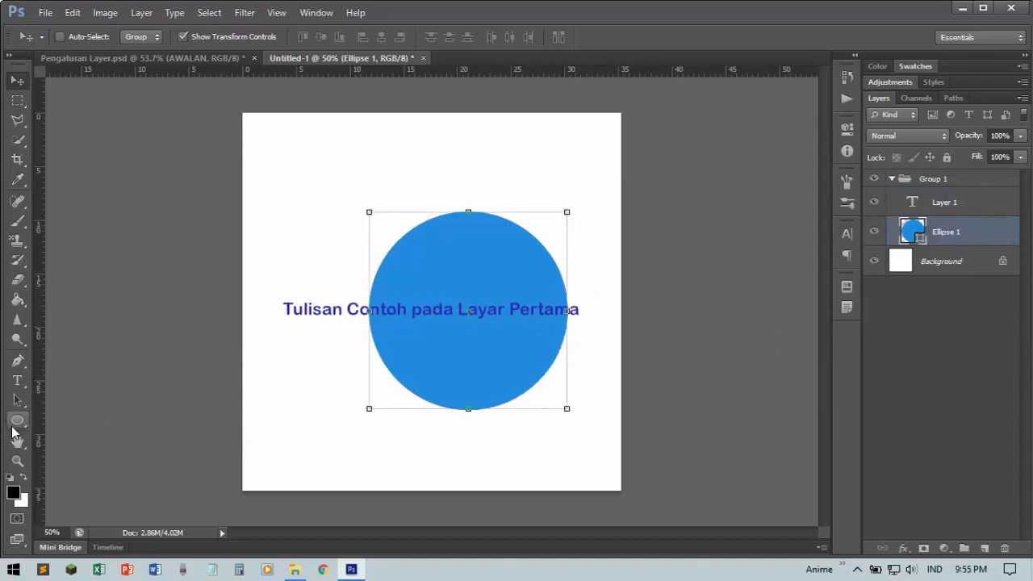
click(17, 420)
click(77, 445)
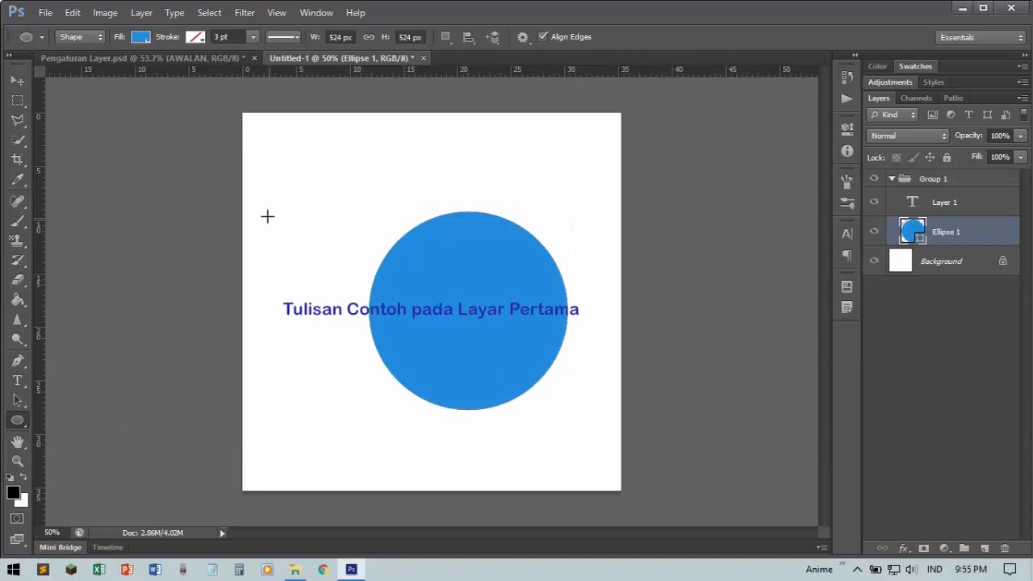
drag(252, 236, 443, 377)
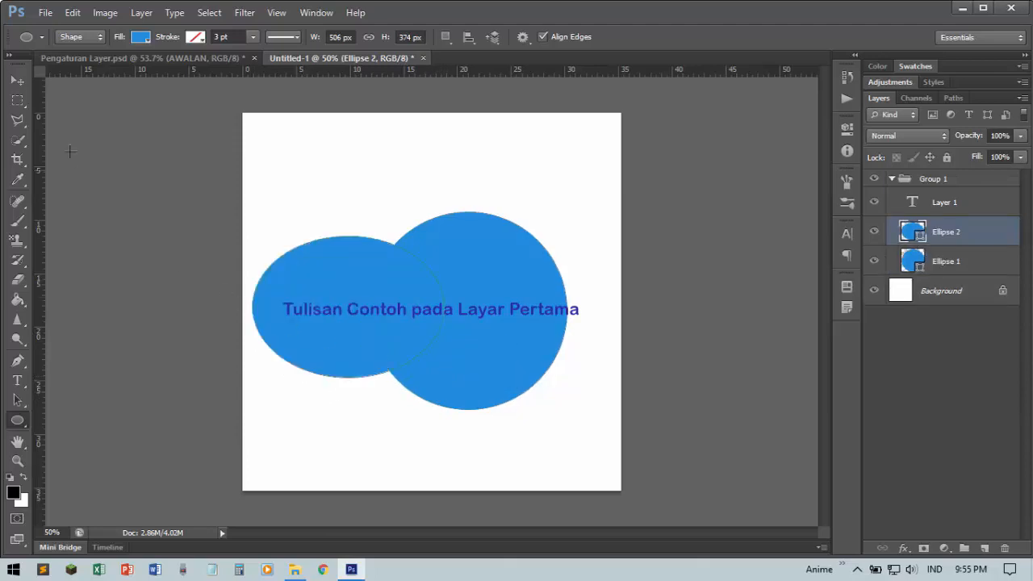
- Change the fill colour of Ellipse 2 to light blue 56aff4
click(16, 81)
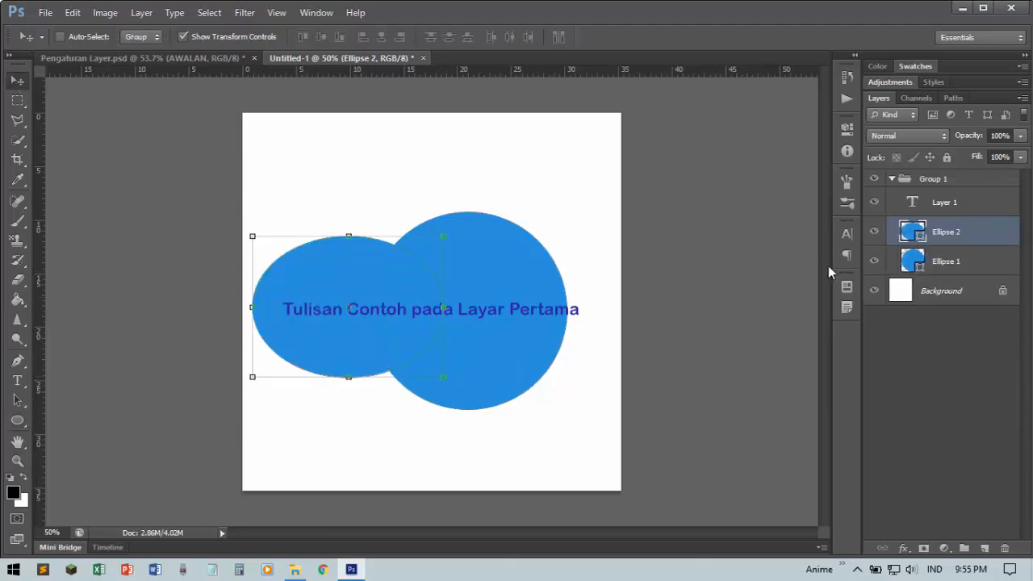
double_click(912, 231)
drag(783, 274, 751, 255)
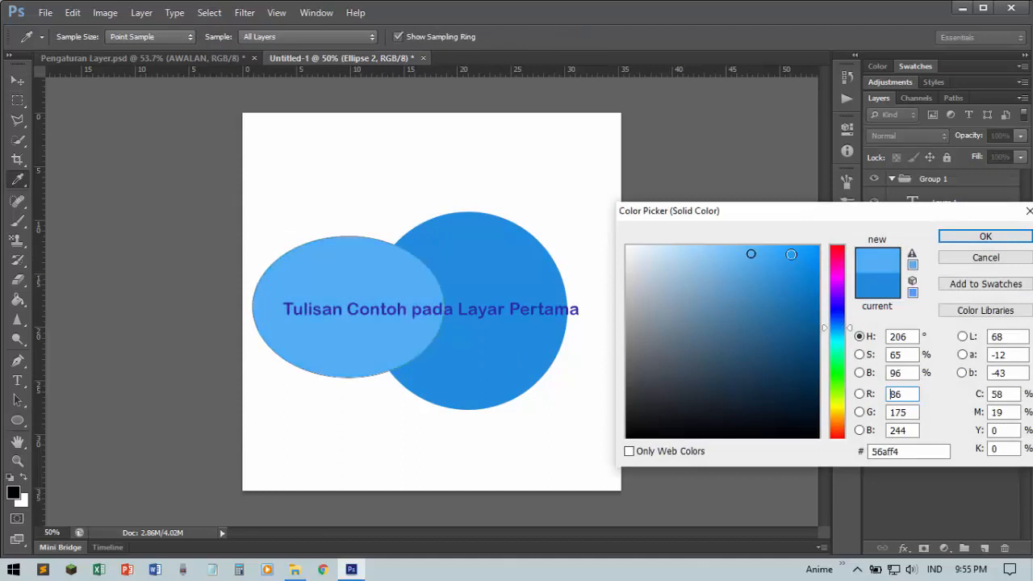
click(986, 237)
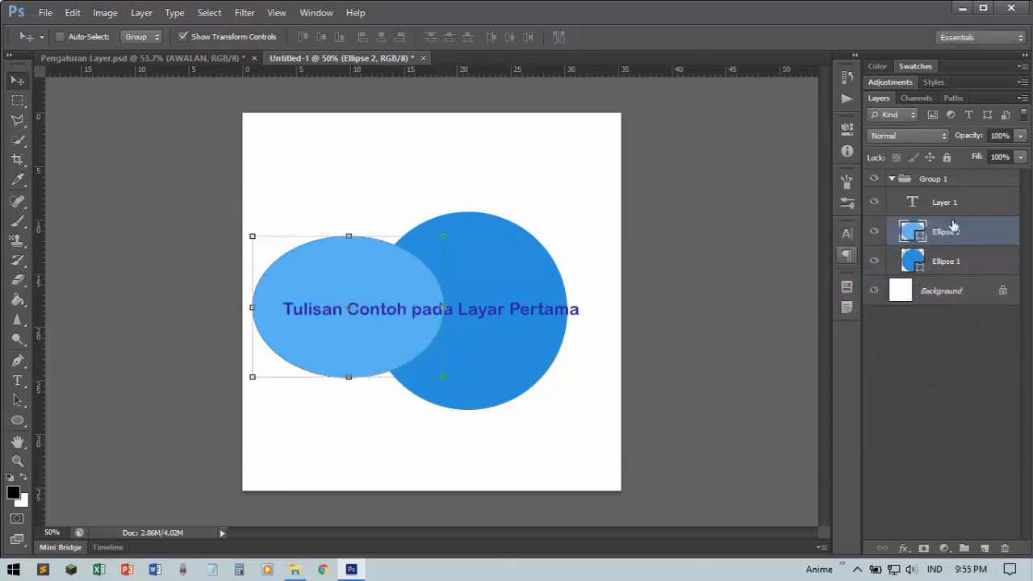
- Move the Ellipse 1 layer above Ellipse 2, keeping it below the Layer 1 text
click(934, 369)
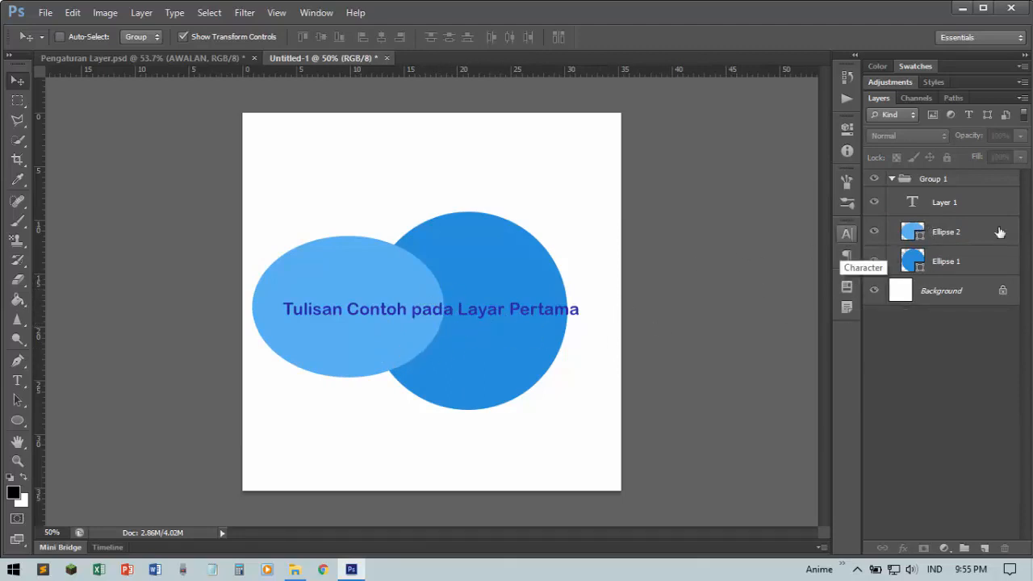
click(949, 260)
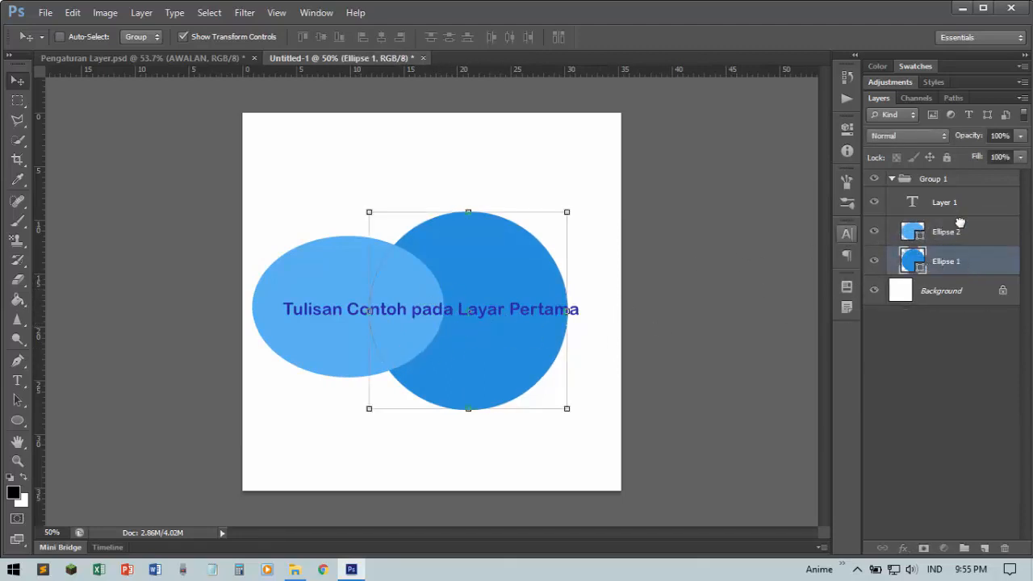
drag(960, 222, 959, 219)
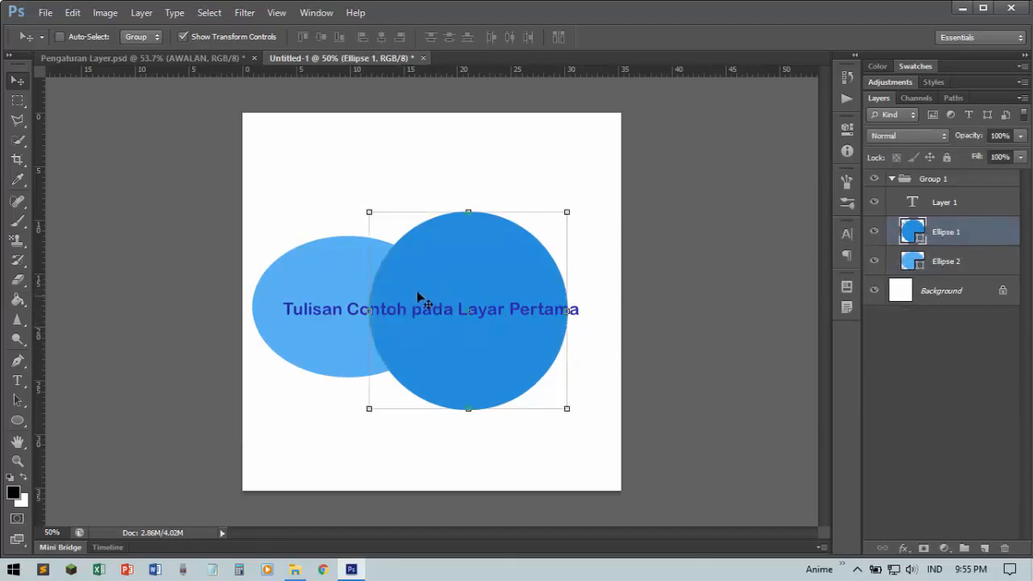
- Move the Ellipse 1 circle about 11 cm to the left on the canvas
click(922, 266)
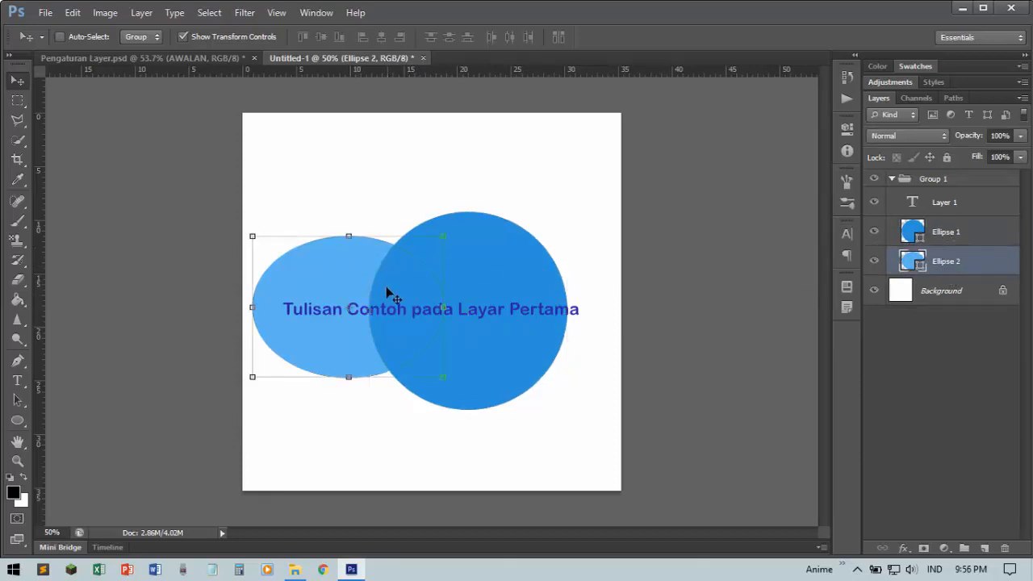
click(956, 233)
drag(475, 383, 355, 380)
- Stack Ellipse 2 above Ellipse 1, shift it about 14 cm to the right, and deselect all layers
mouse_move(963, 263)
mouse_down()
mouse_move(953, 262)
mouse_move(954, 230)
mouse_up()
drag(419, 353, 566, 357)
click(891, 353)
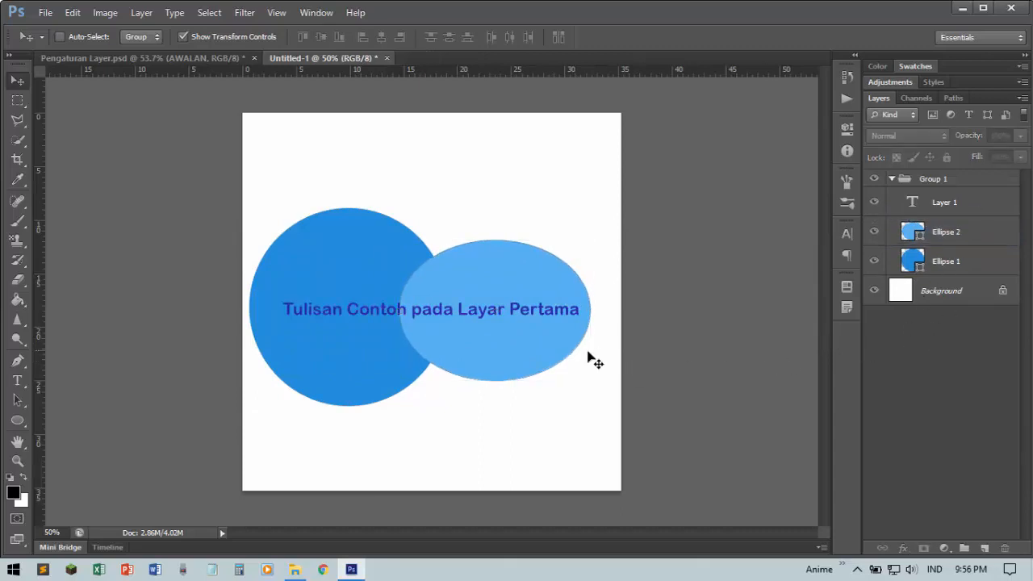
- Shift the Ellipse 2 shape about 1 cm to the right on the canvas
click(946, 235)
drag(537, 353, 546, 354)
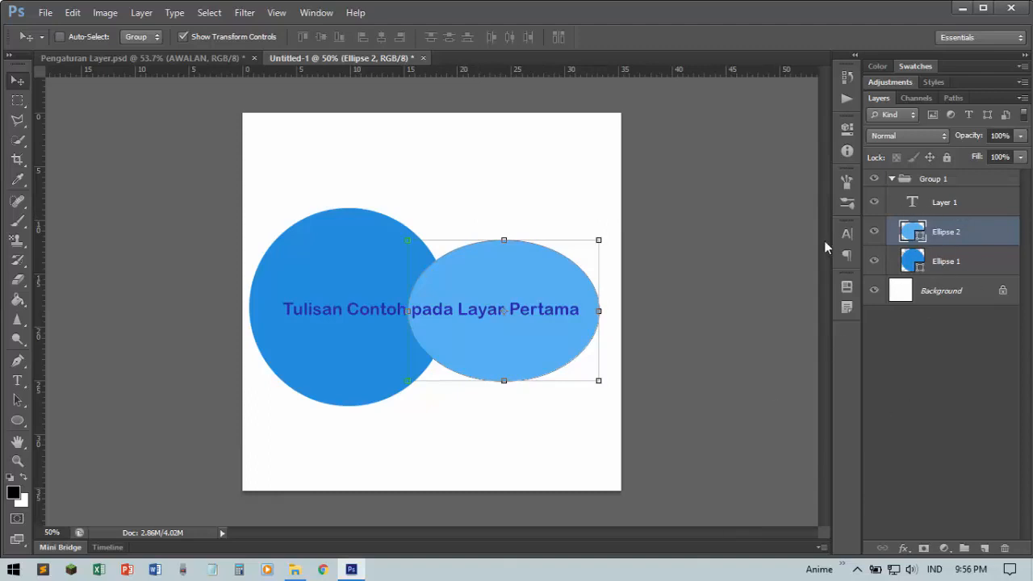
- In Pengaturan Layer.psd, hide the AWALAN group and select the L. Style (Blending Opt) group
click(207, 59)
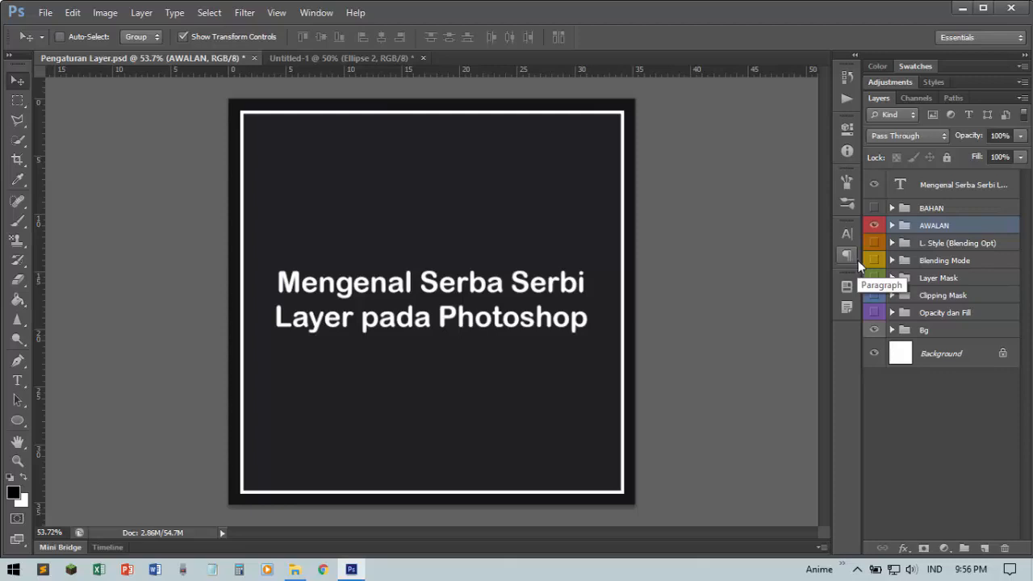
click(874, 225)
click(955, 244)
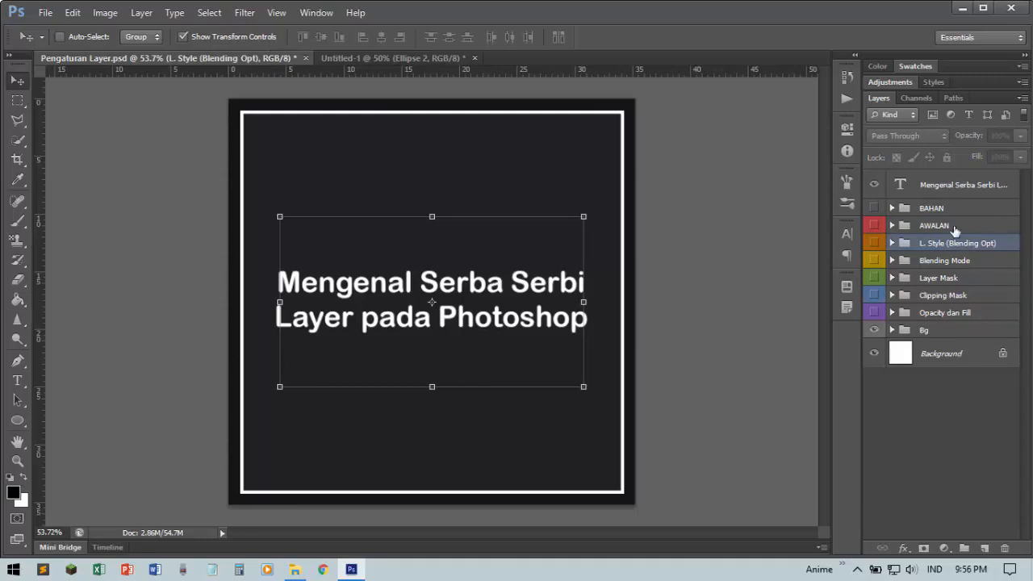
- Compare Group 1 in Untitled-1 with the groups from Opacity dan Fill up to BAHAN in Pengaturan Layer.psd
click(375, 58)
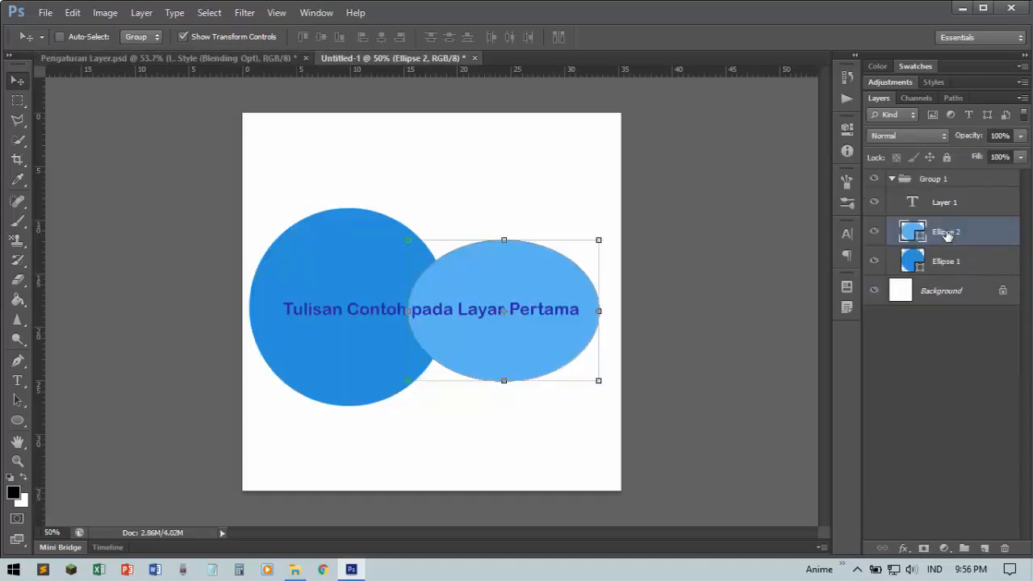
click(900, 181)
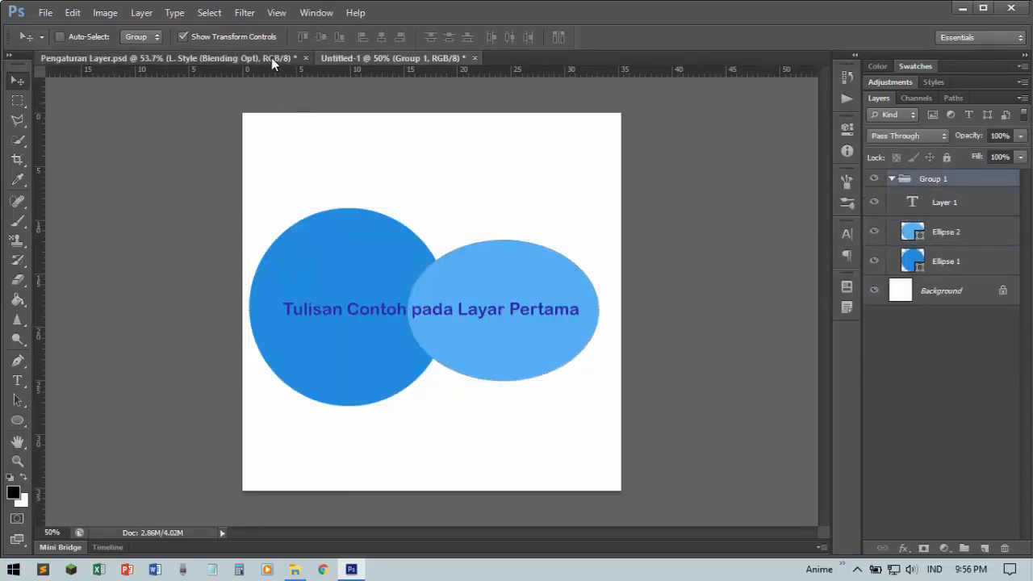
click(271, 57)
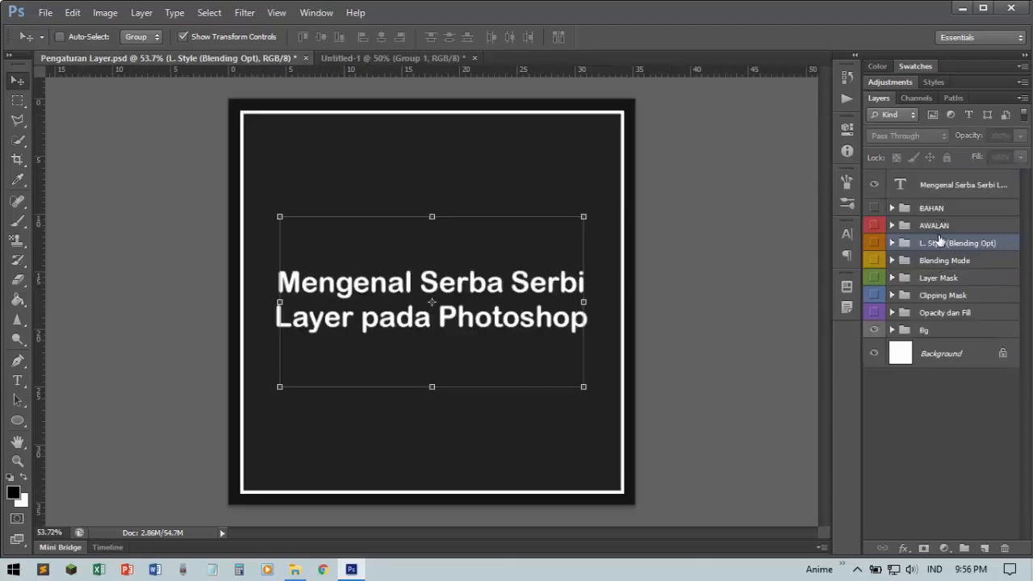
click(943, 314)
click(946, 292)
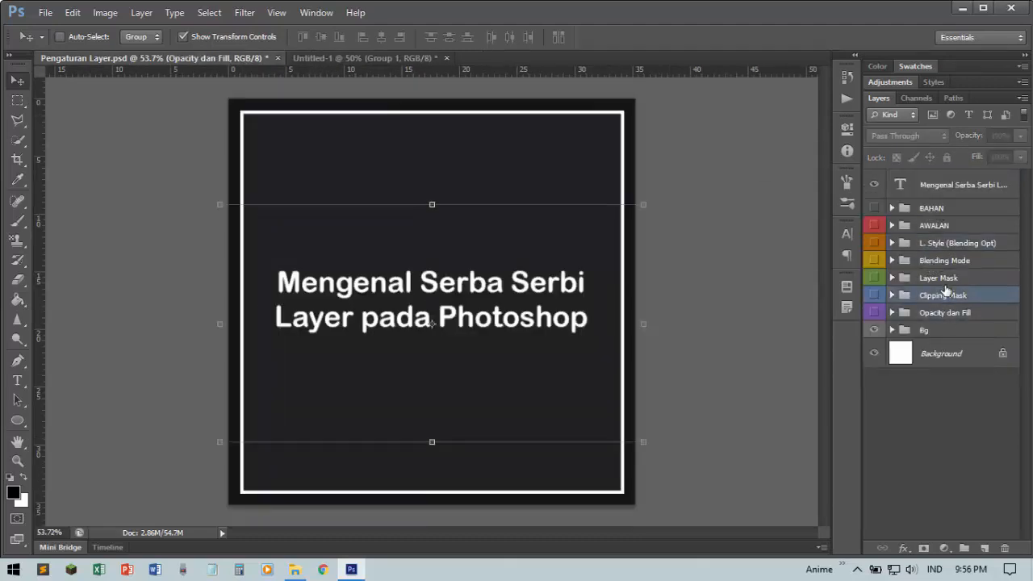
click(946, 279)
click(946, 261)
click(948, 245)
click(951, 228)
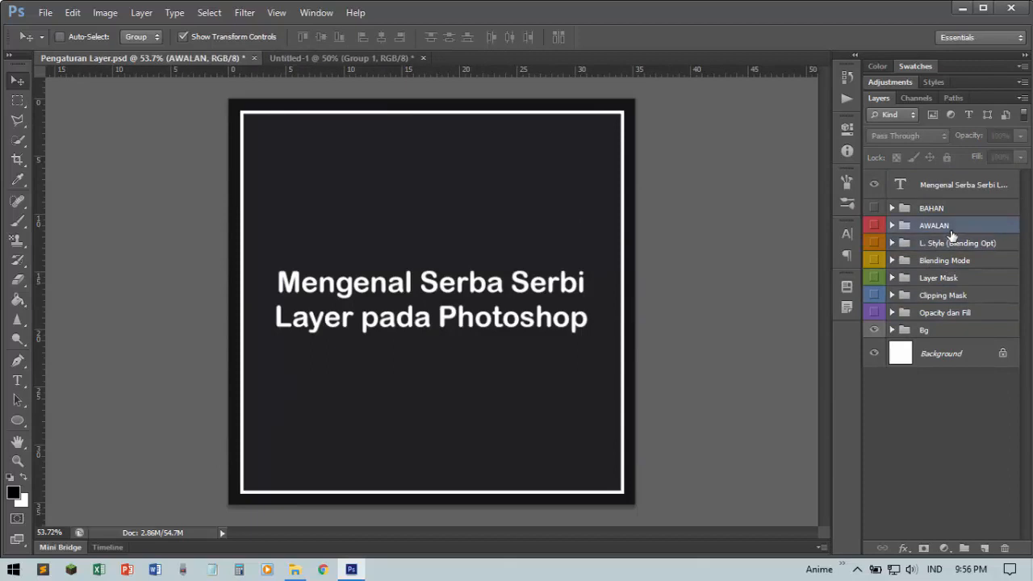
click(959, 207)
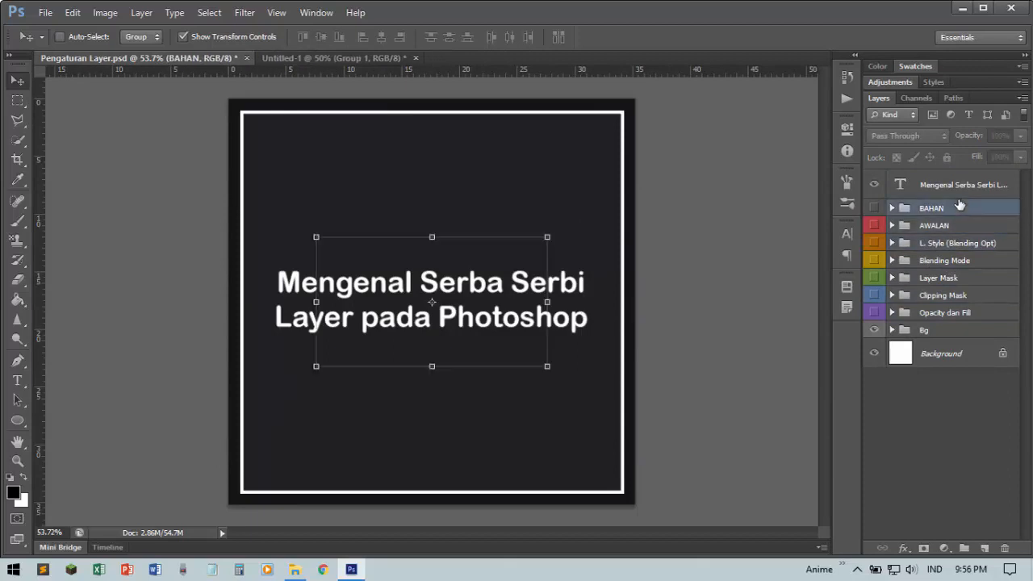
- Expand and show the L. Style (Blending Opt) group, and hide the Mengenal Serba Serbi title text layer
click(892, 243)
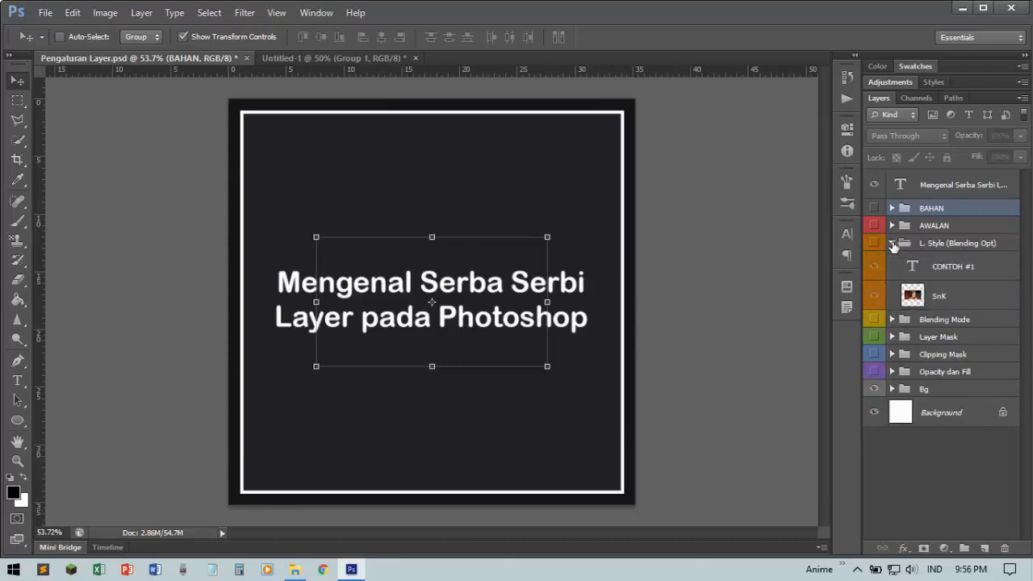
click(941, 246)
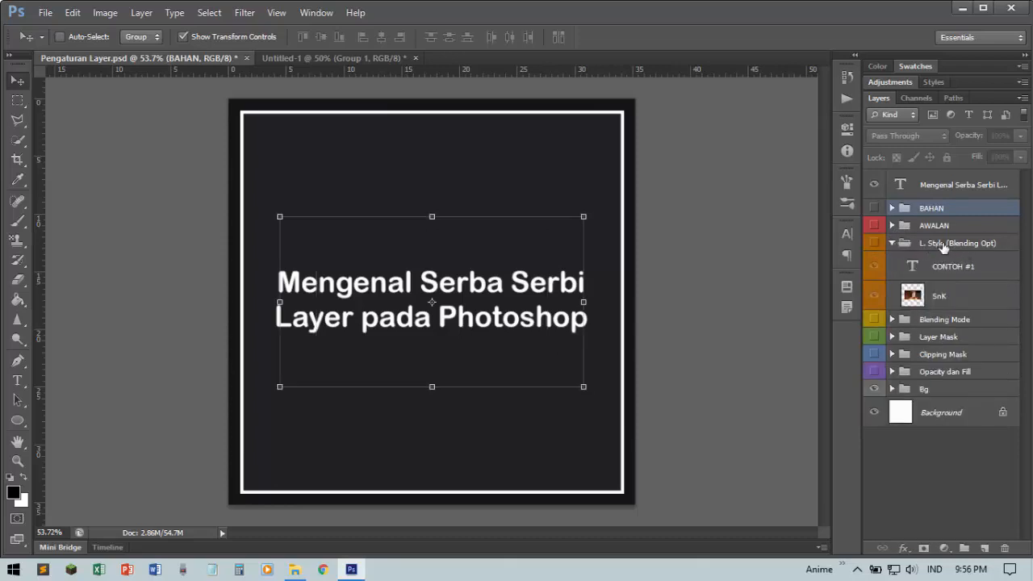
click(874, 243)
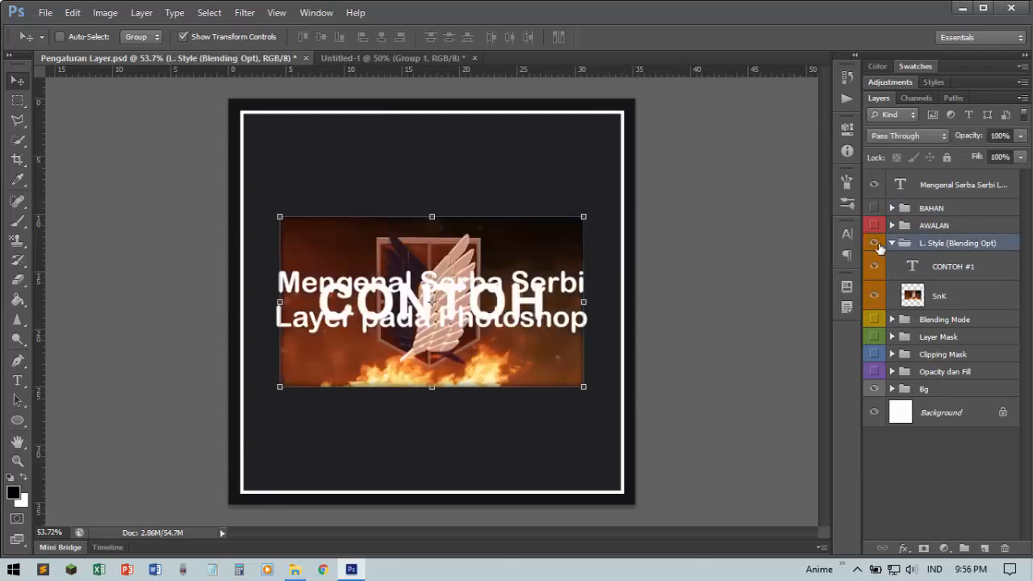
click(874, 184)
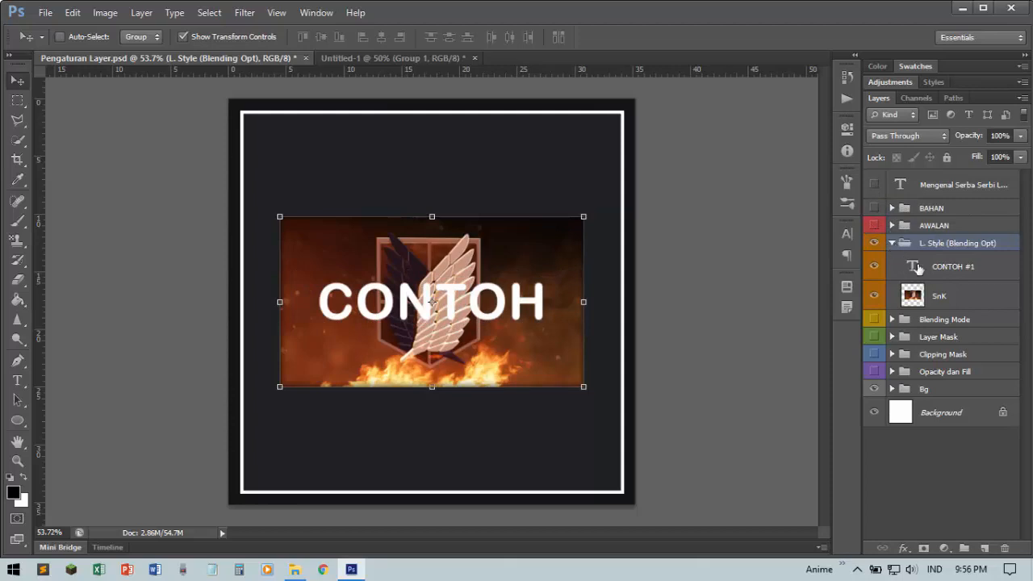
- Move the CONTOH #1 text about 10.5 cm up so it sits above the picture
click(945, 267)
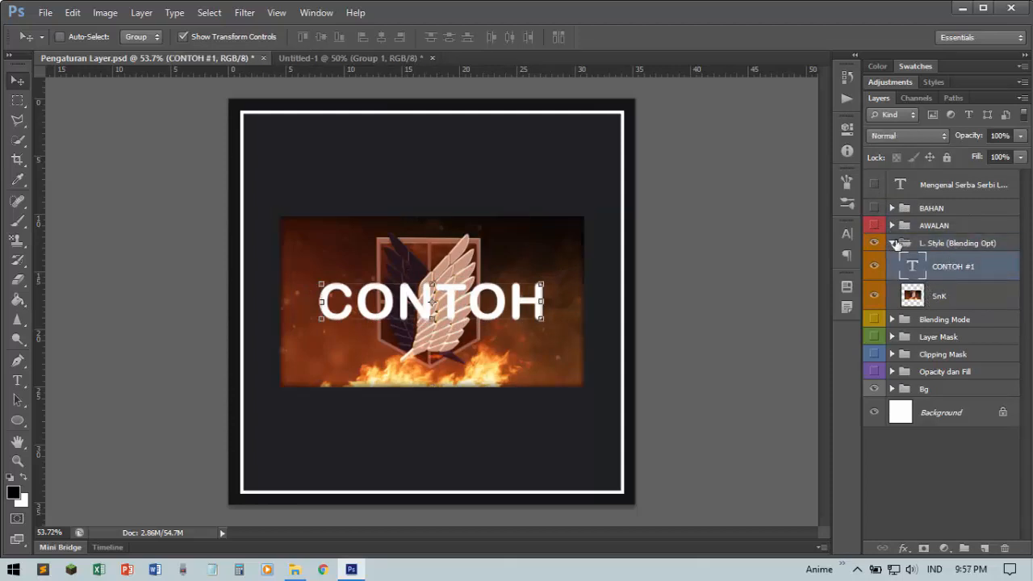
click(893, 244)
click(893, 244)
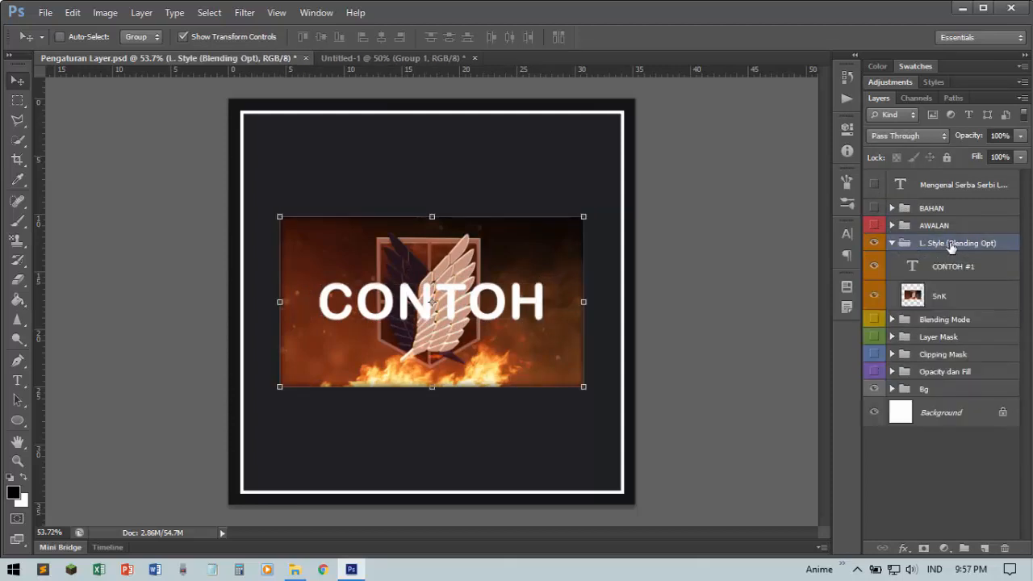
click(938, 267)
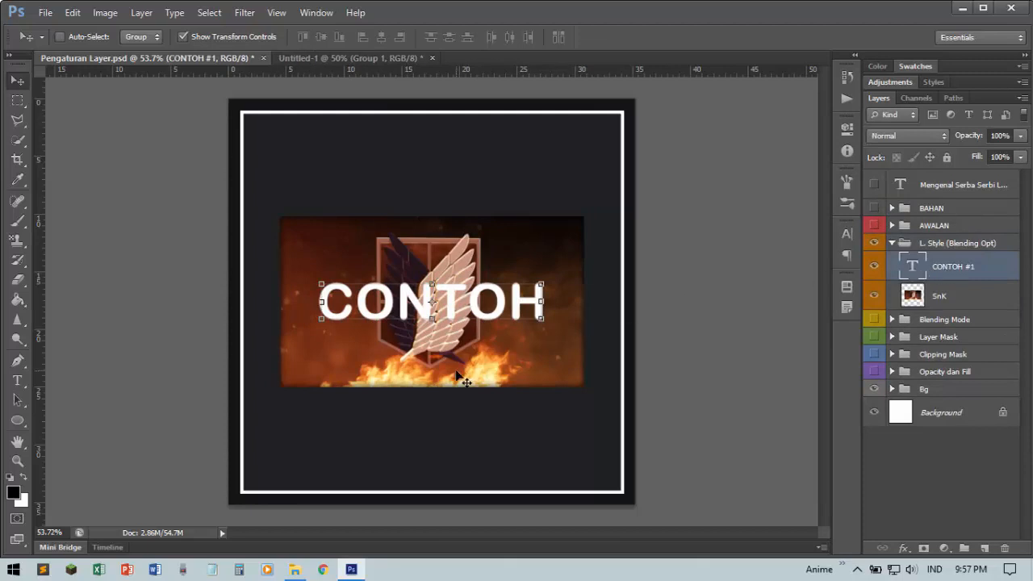
drag(457, 363, 455, 240)
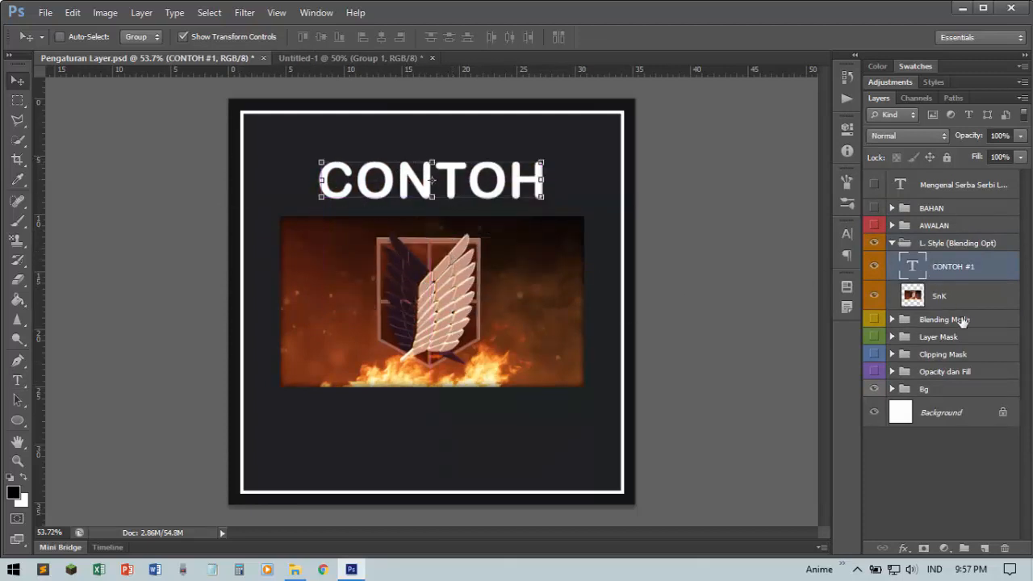
- Move the SnK picture about 4 cm down and the CONTOH #1 text about 3 cm down
click(941, 295)
drag(521, 305, 530, 352)
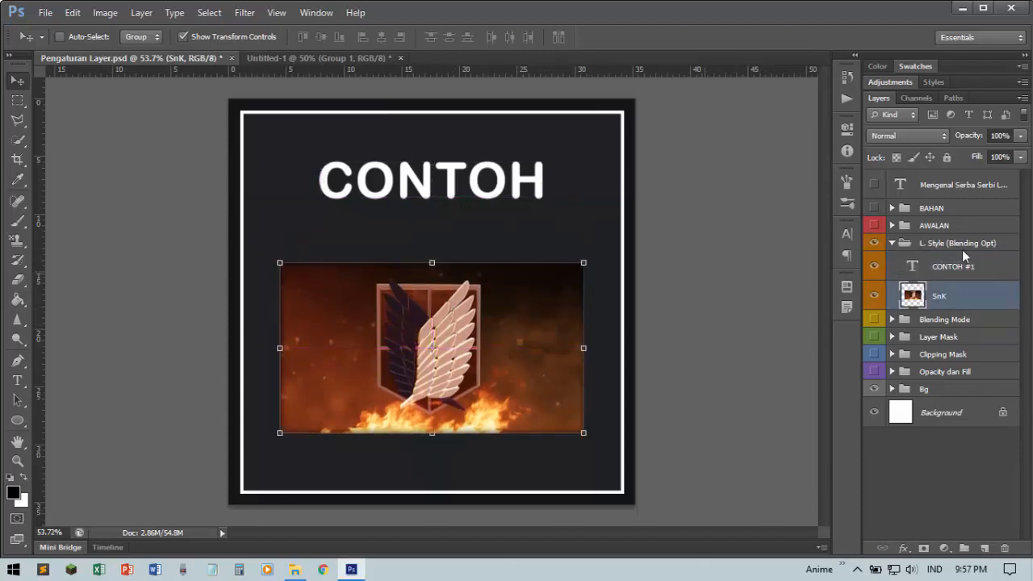
click(952, 267)
drag(489, 189, 487, 218)
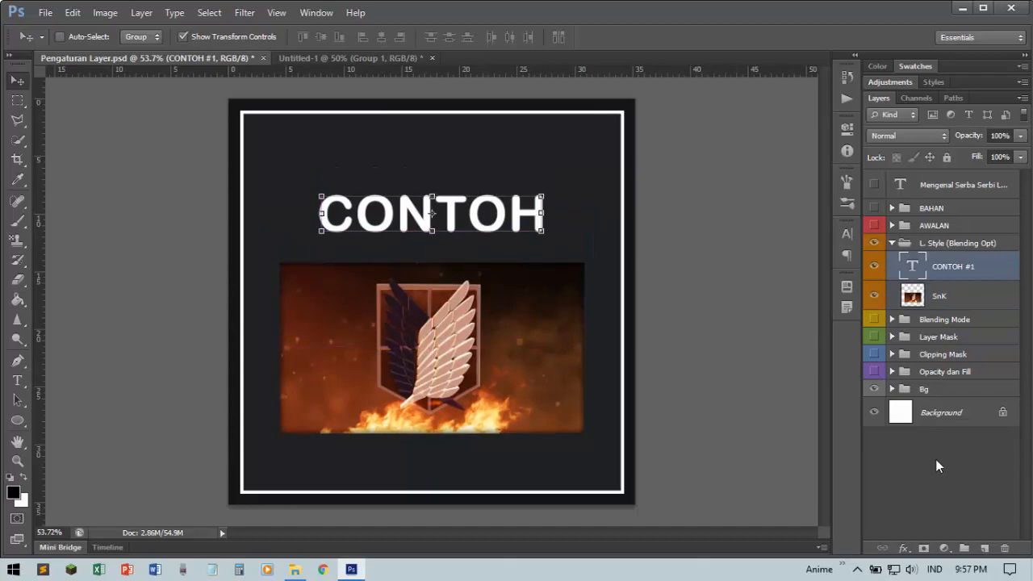
- Examine the list of layer styles available for the CONTOH #1 text layer
click(939, 244)
click(945, 267)
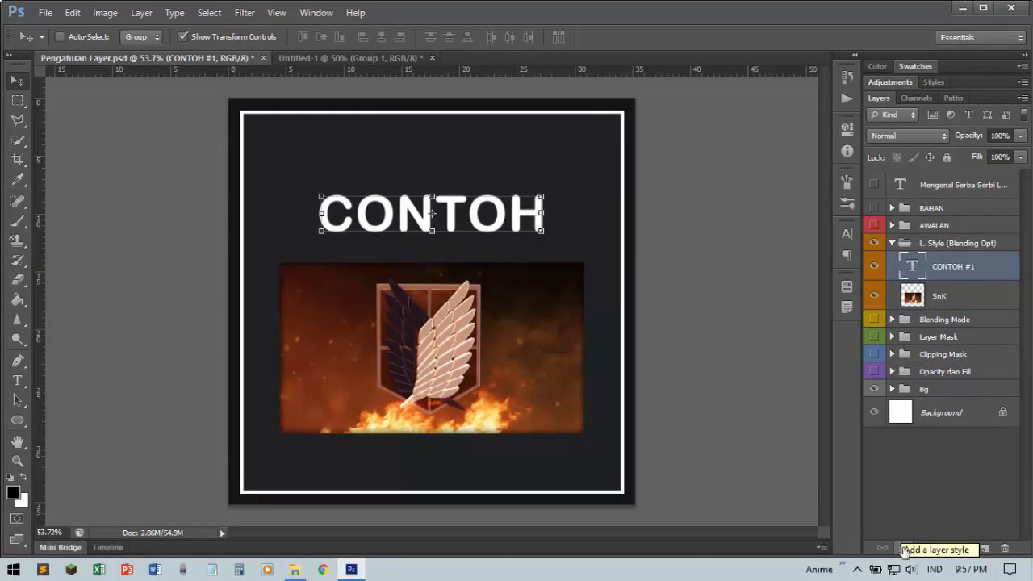
click(904, 549)
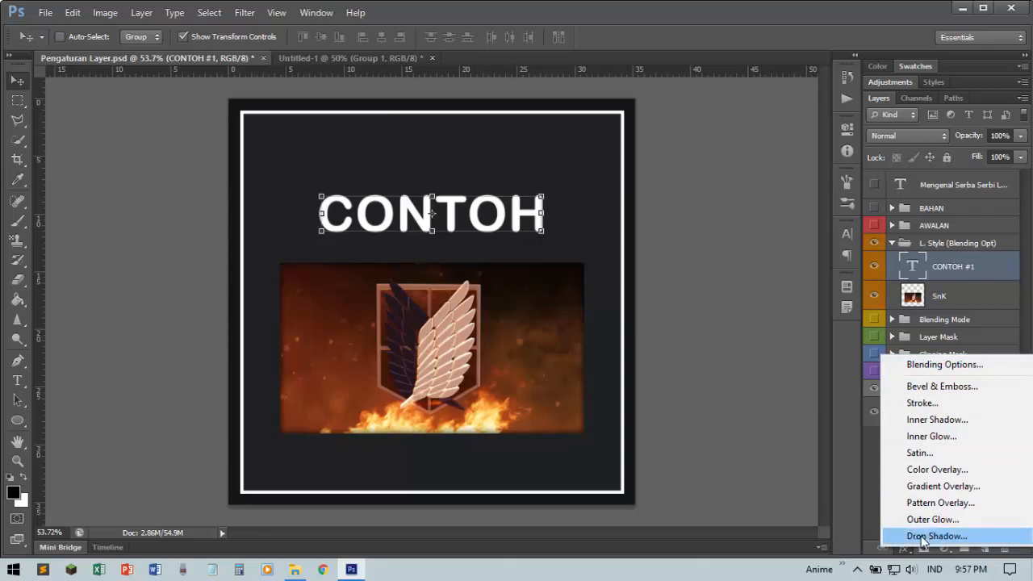
click(902, 553)
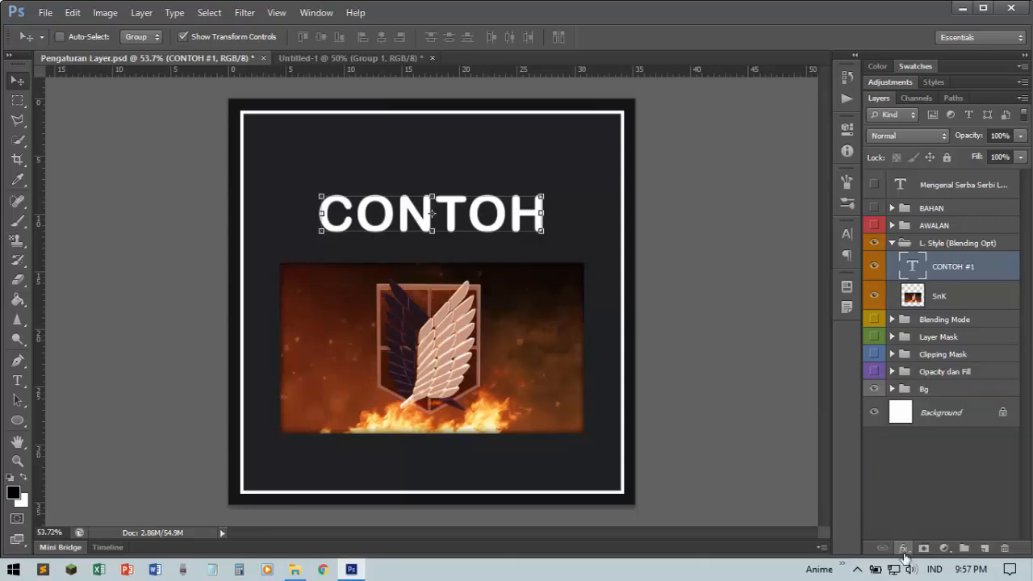
click(965, 292)
click(989, 268)
click(910, 549)
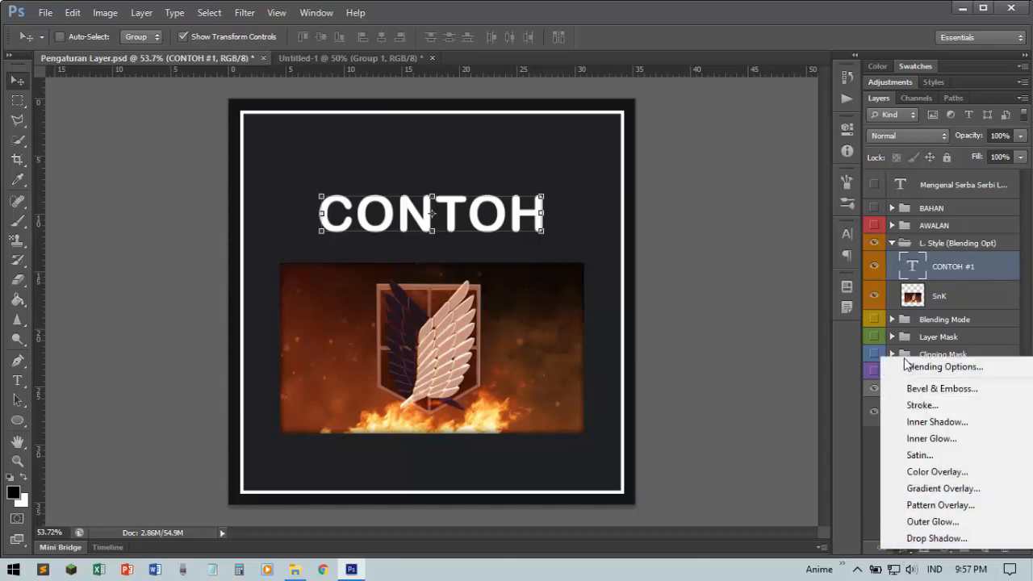
click(905, 551)
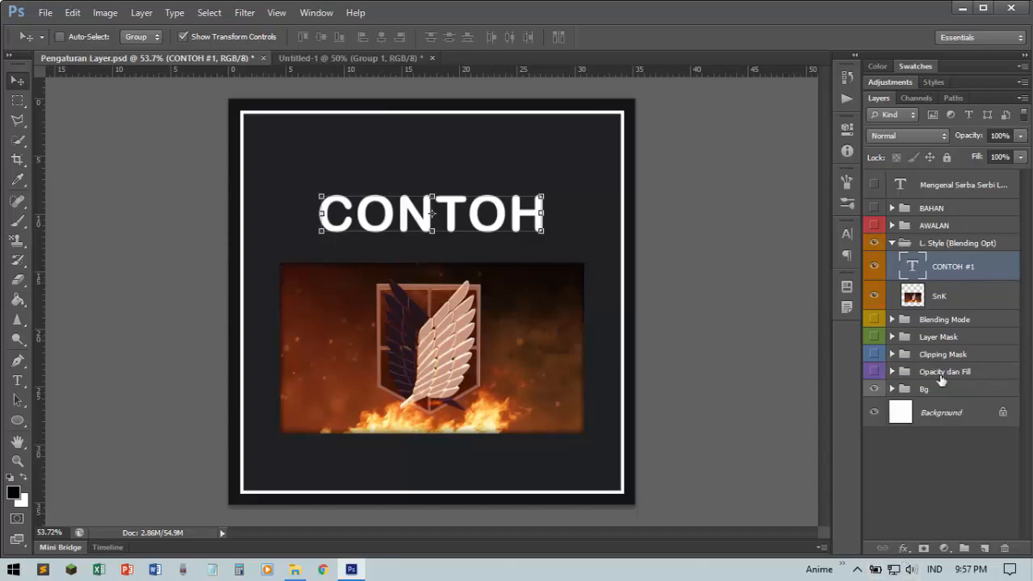
- View the Layer Style dialog of CONTOH #1 by opening it directly from the layer's entry, and cancel it
click(913, 297)
click(914, 268)
click(913, 297)
click(950, 273)
double_click(1011, 268)
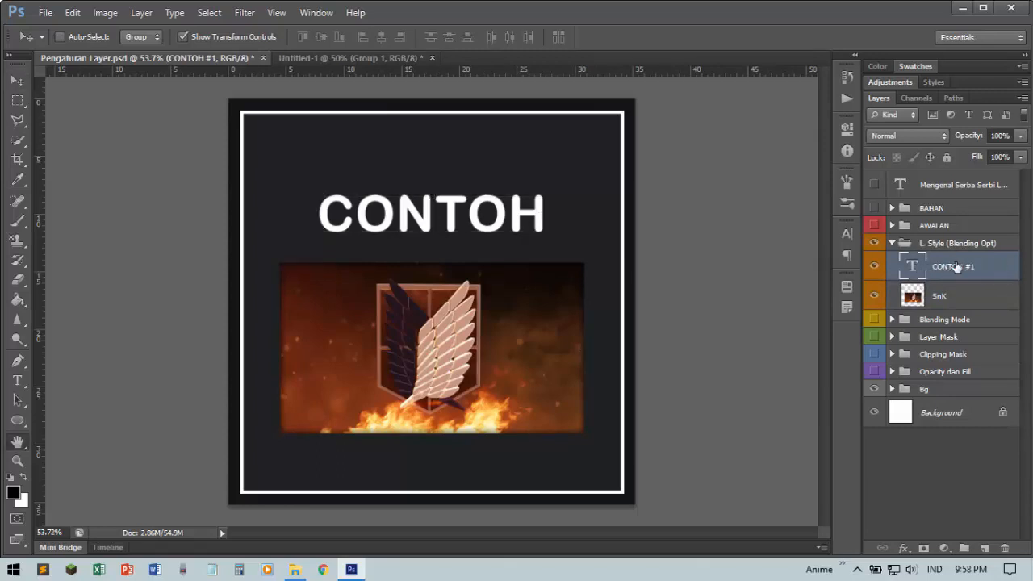
drag(697, 138, 444, 123)
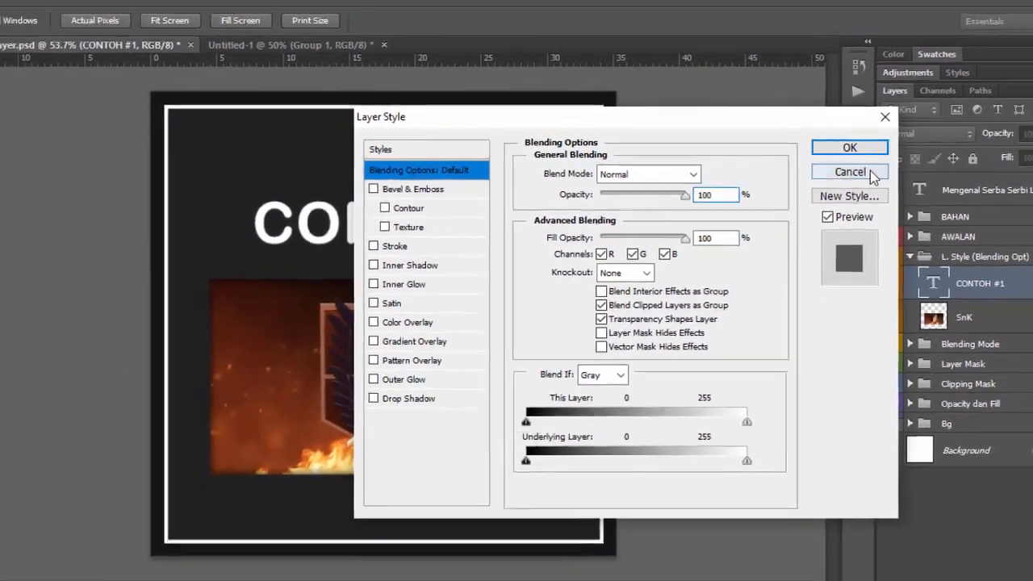
click(888, 175)
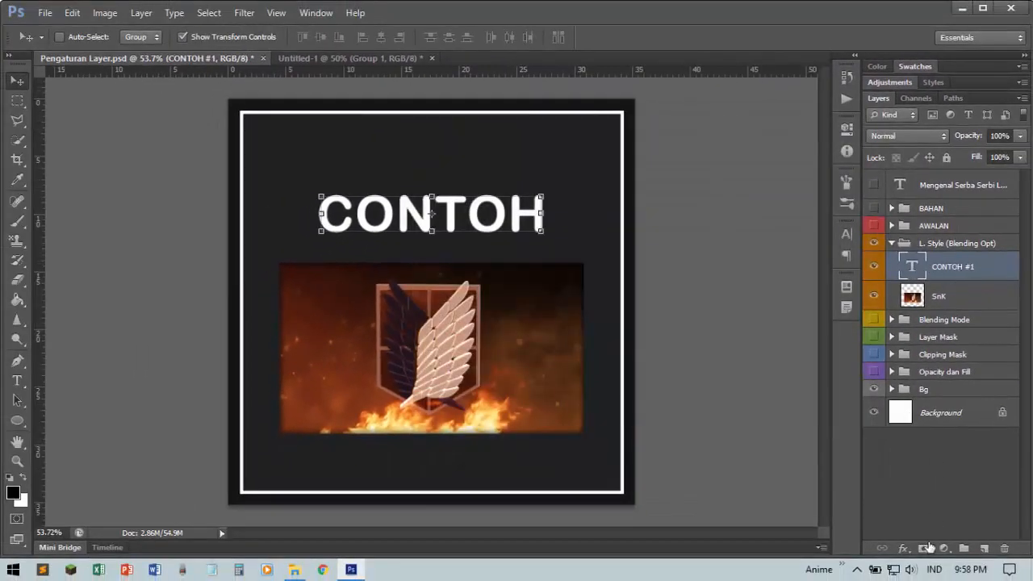
- Open the blending options of CONTOH #1 clear of the text, try Bevel & Emboss and disable it again
click(904, 550)
click(921, 369)
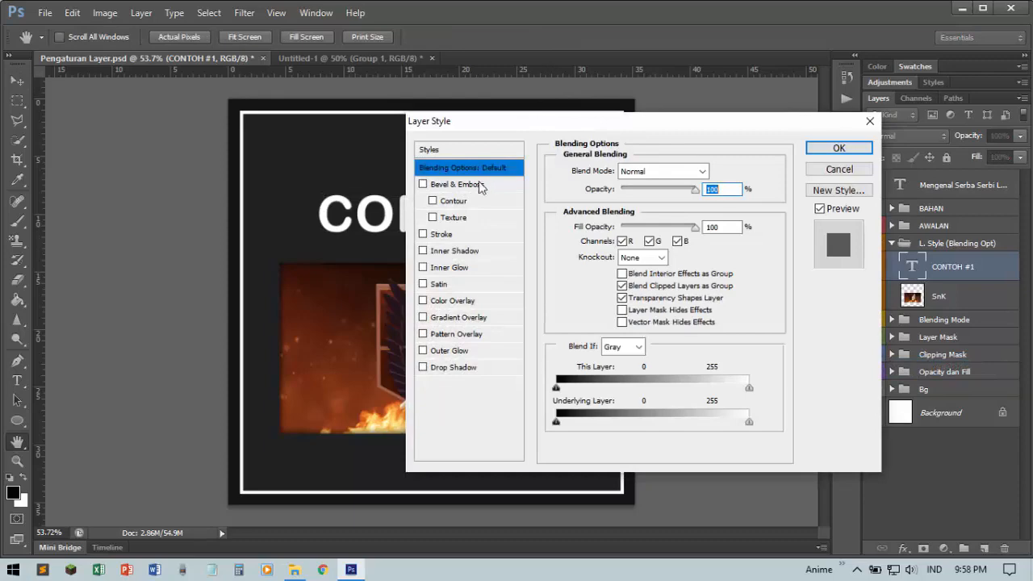
drag(526, 128, 682, 134)
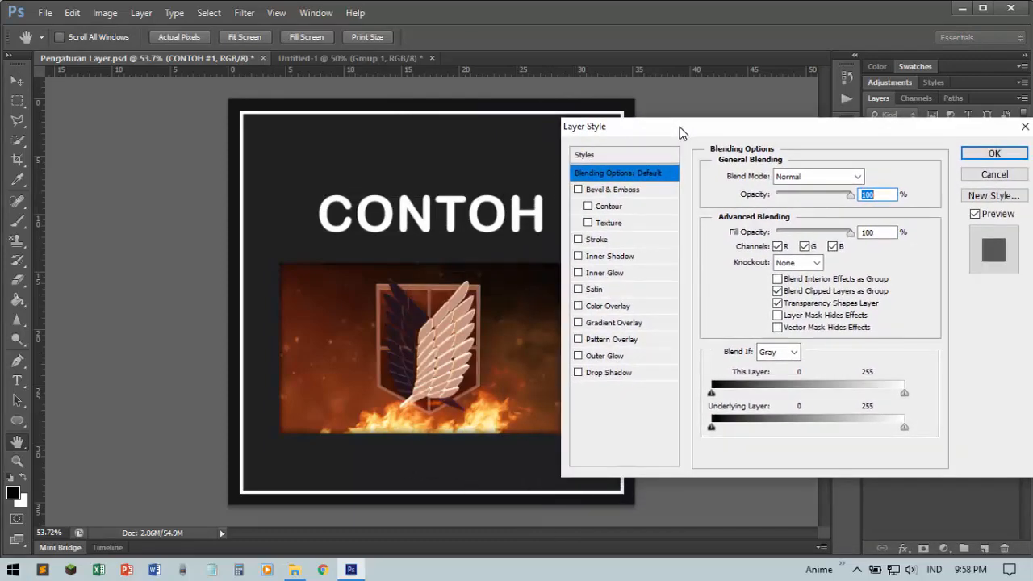
click(616, 190)
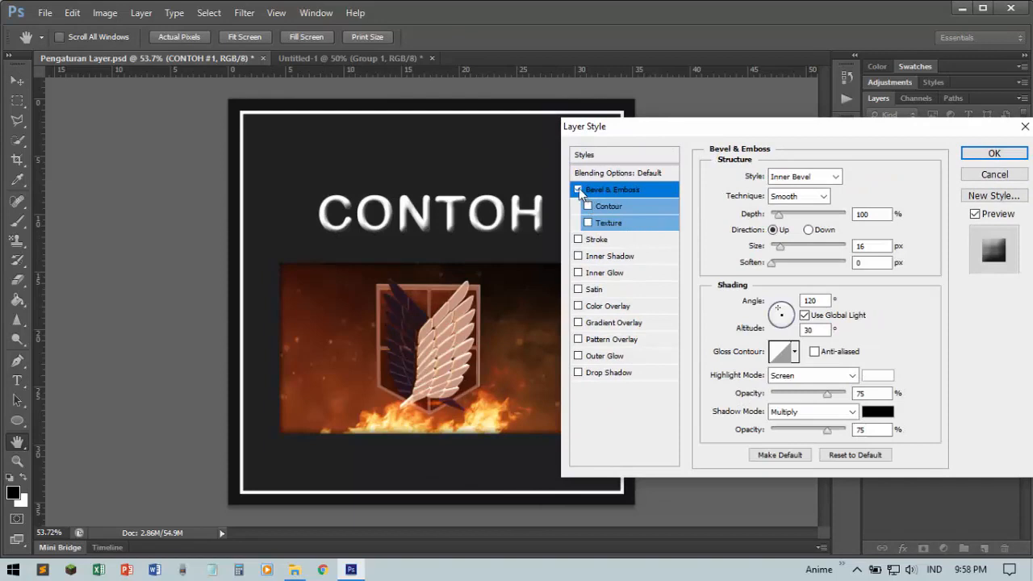
click(577, 189)
- Enable Stroke, Inner Shadow, Inner Glow, Color Overlay, Pattern Overlay and Outer Glow for the CONTOH #1 text
click(597, 240)
click(609, 256)
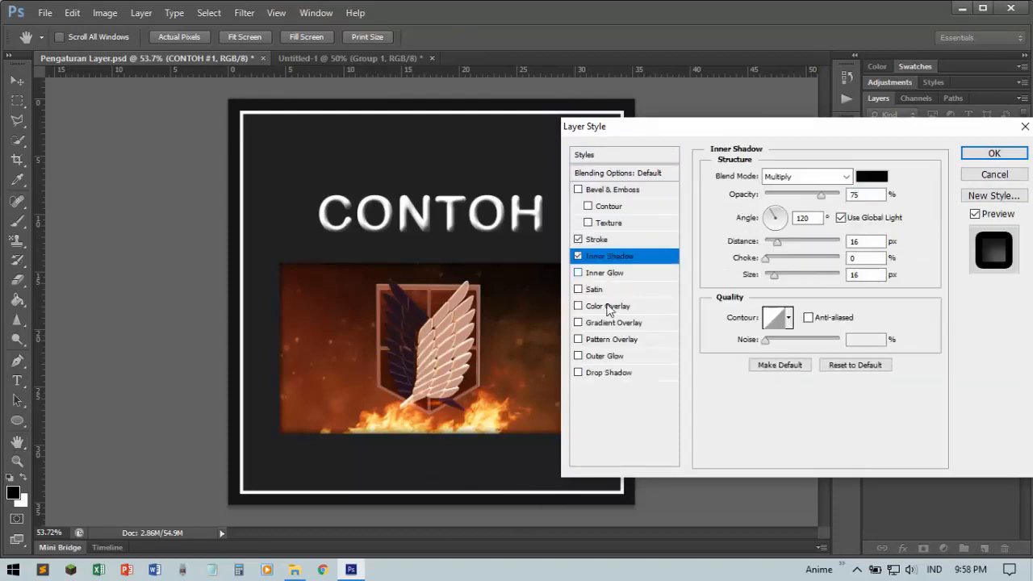
click(578, 273)
click(578, 306)
click(578, 339)
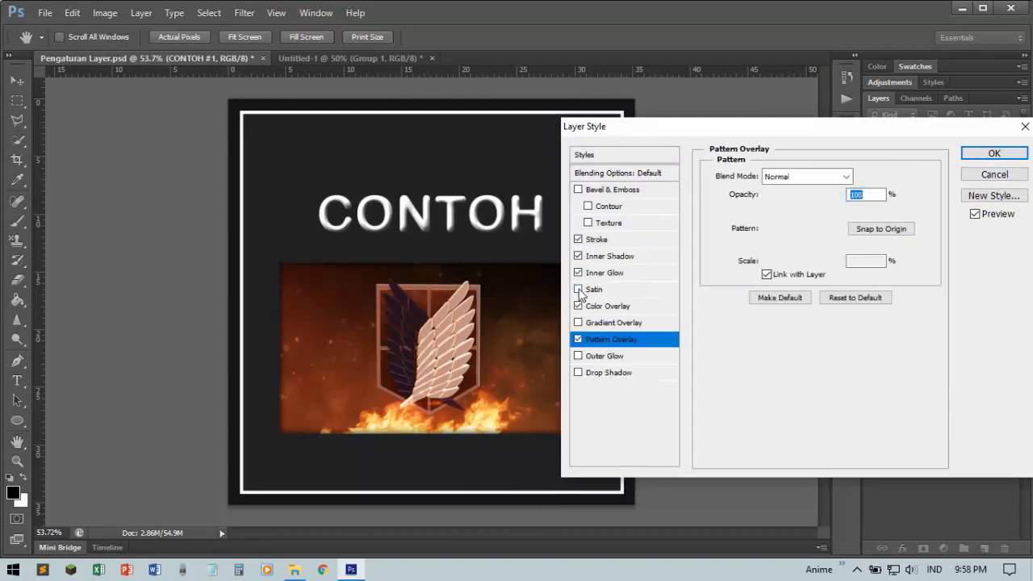
click(577, 356)
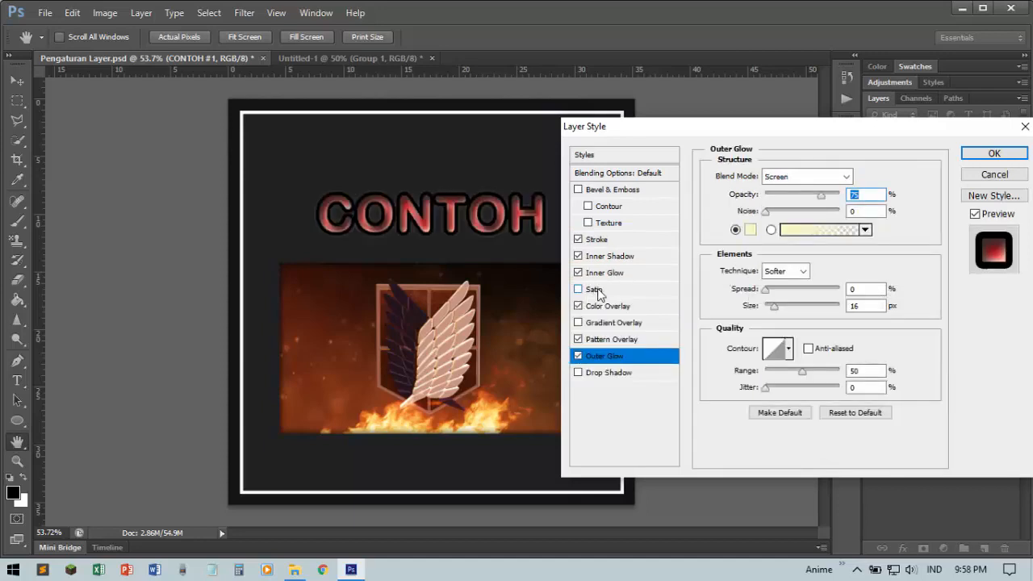
- Disable Pattern Overlay, Color Overlay, Inner Glow, Inner Shadow and Outer Glow, leaving only Stroke enabled for the text
click(616, 341)
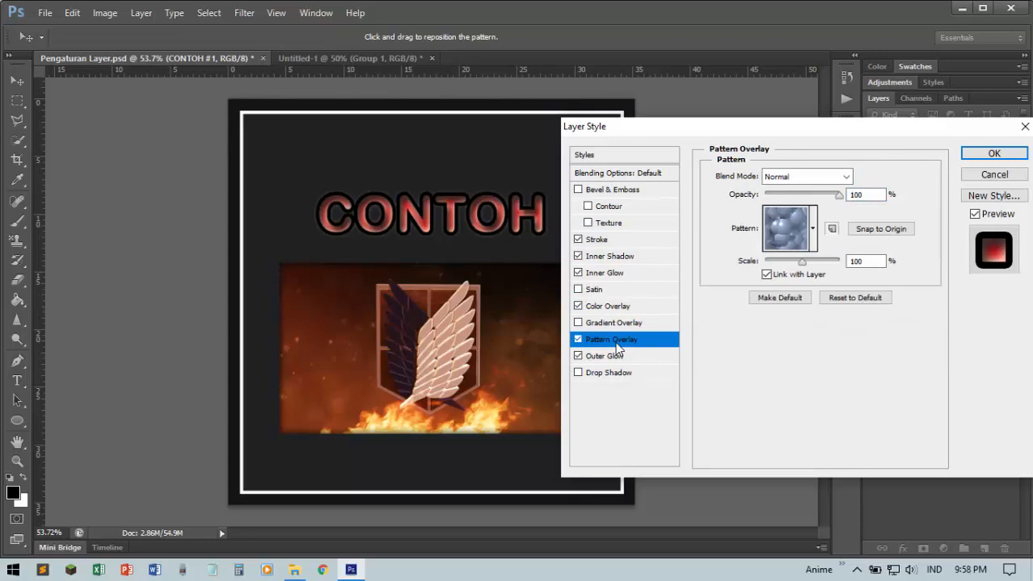
click(578, 339)
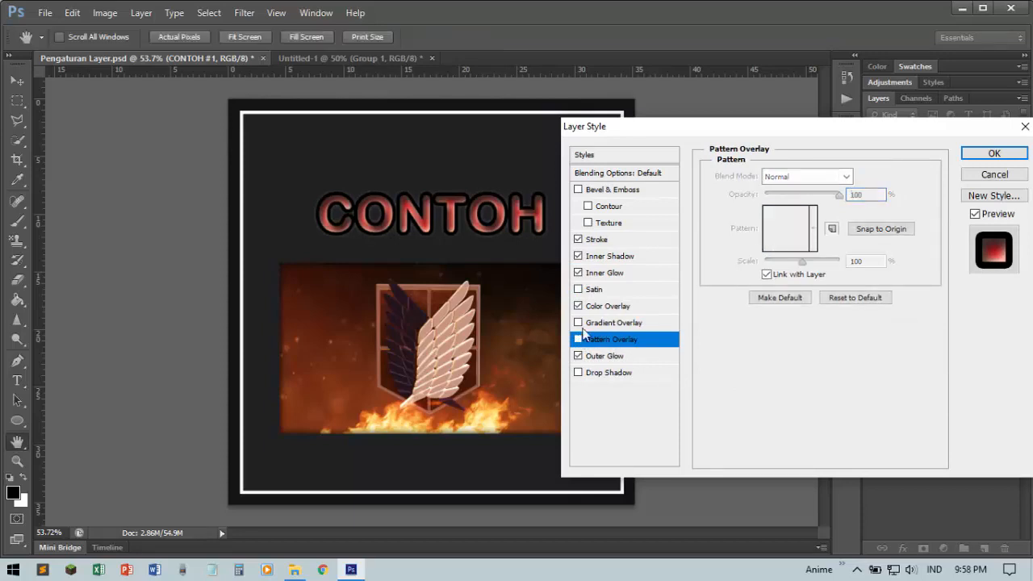
click(610, 307)
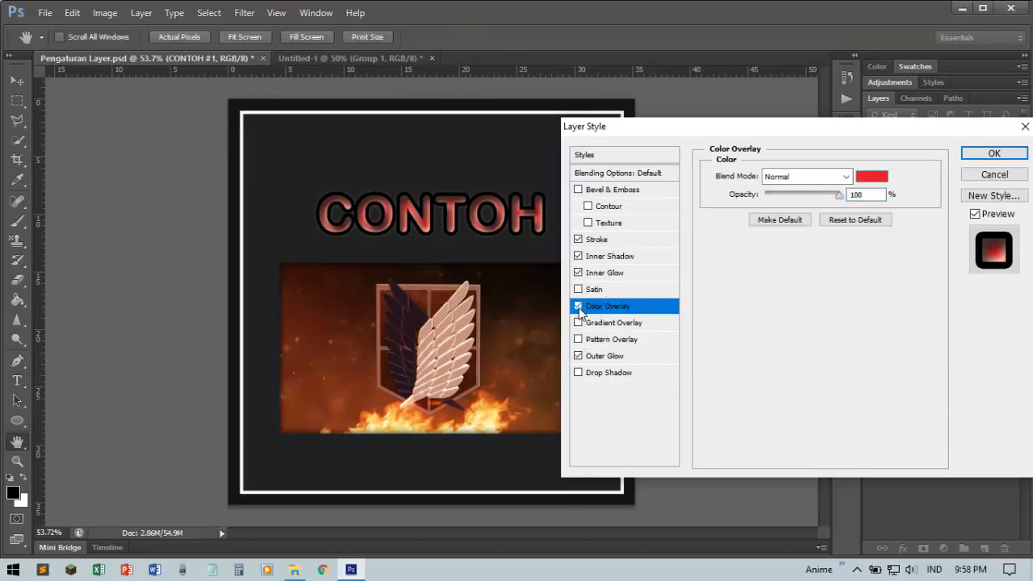
click(578, 306)
click(604, 273)
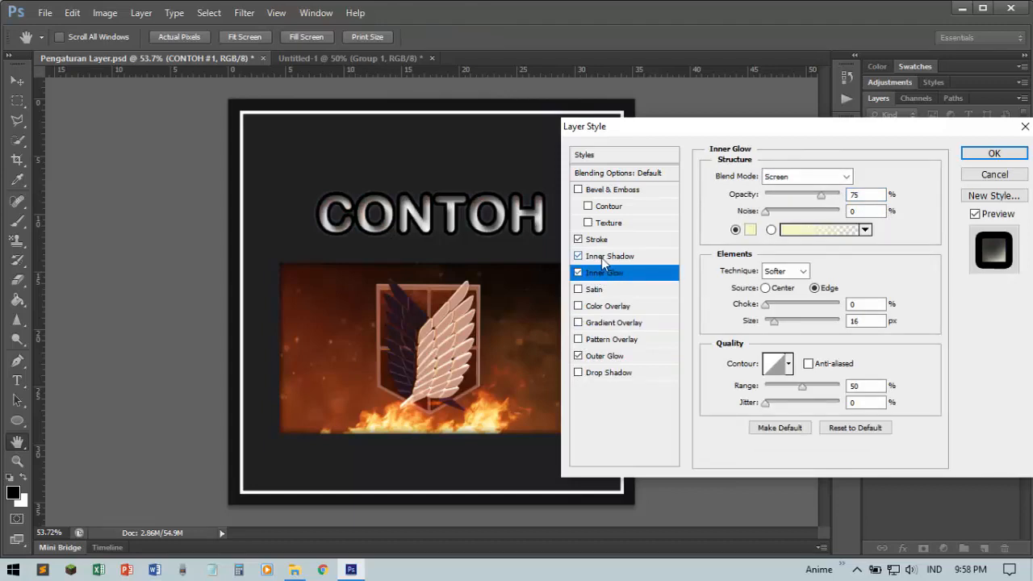
click(607, 256)
click(578, 272)
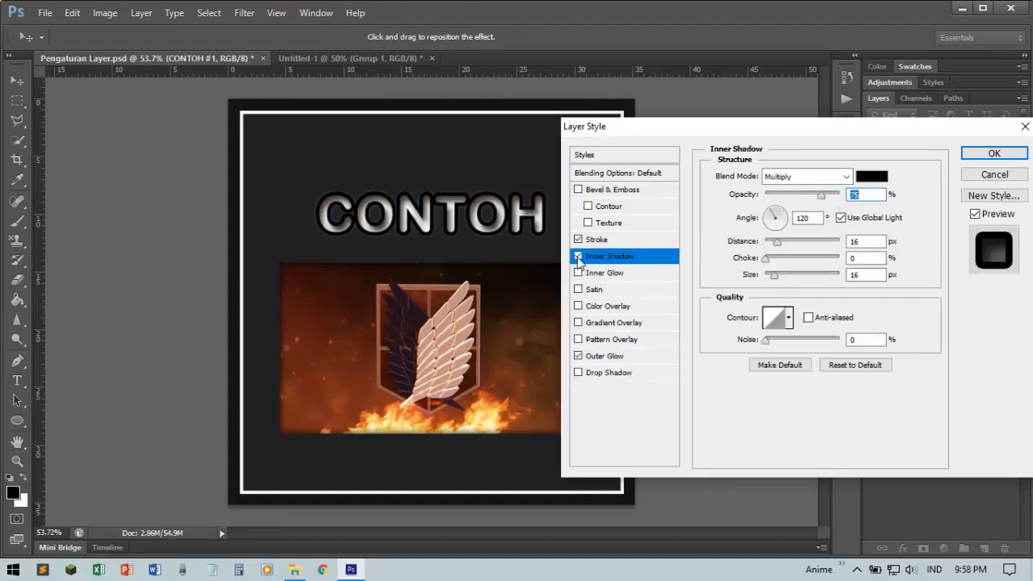
click(578, 256)
click(601, 240)
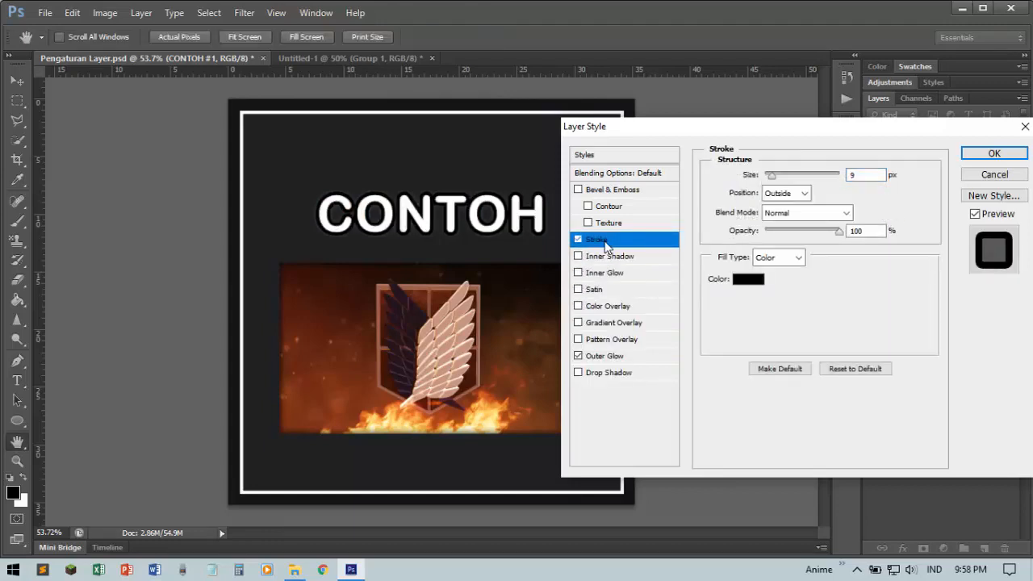
click(578, 356)
- Try cyan and green for the text's stroke color, and set it to a bright blue with hue 234
click(609, 245)
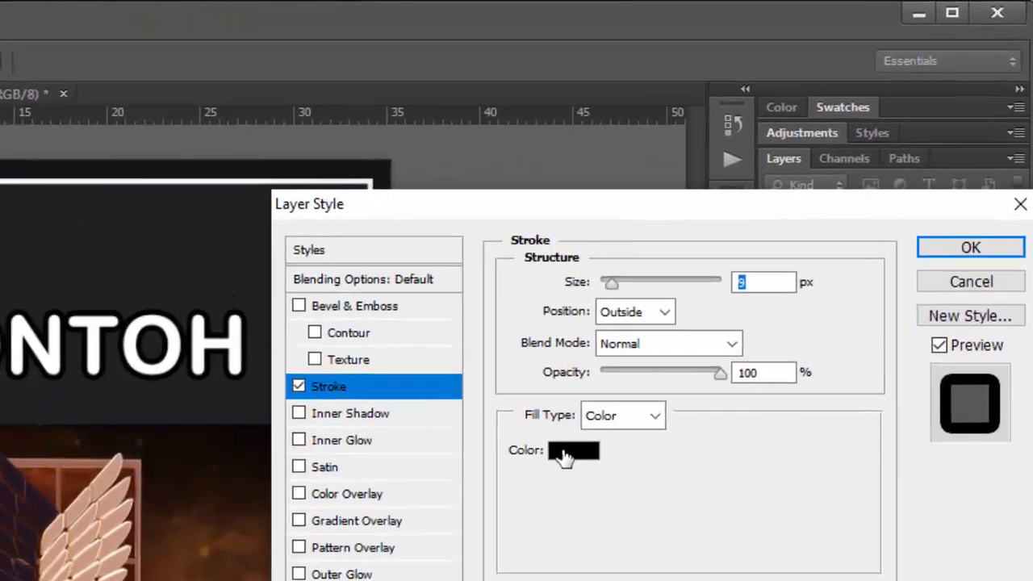
click(746, 280)
click(617, 422)
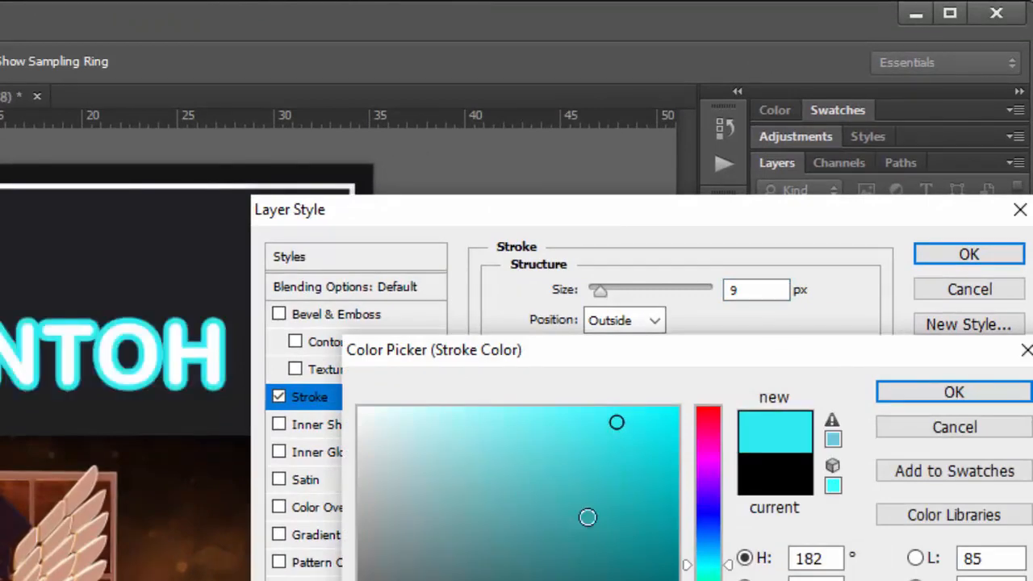
click(630, 431)
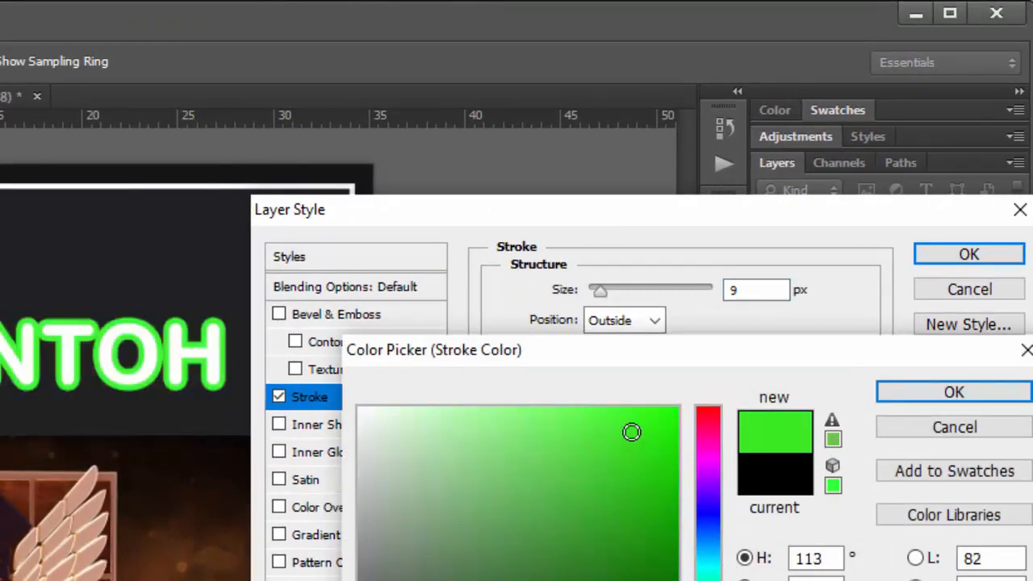
drag(716, 561, 712, 519)
click(656, 434)
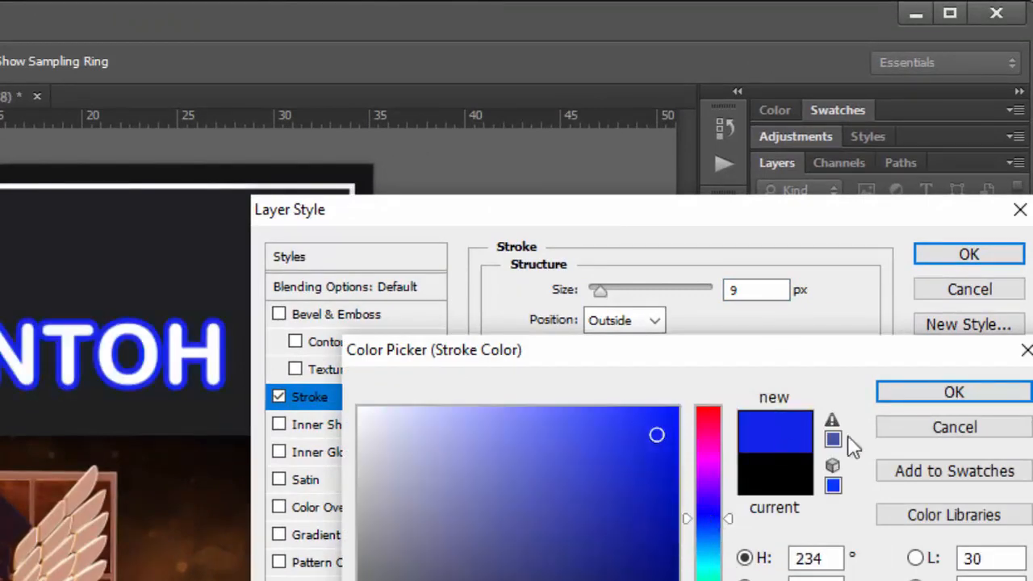
click(888, 392)
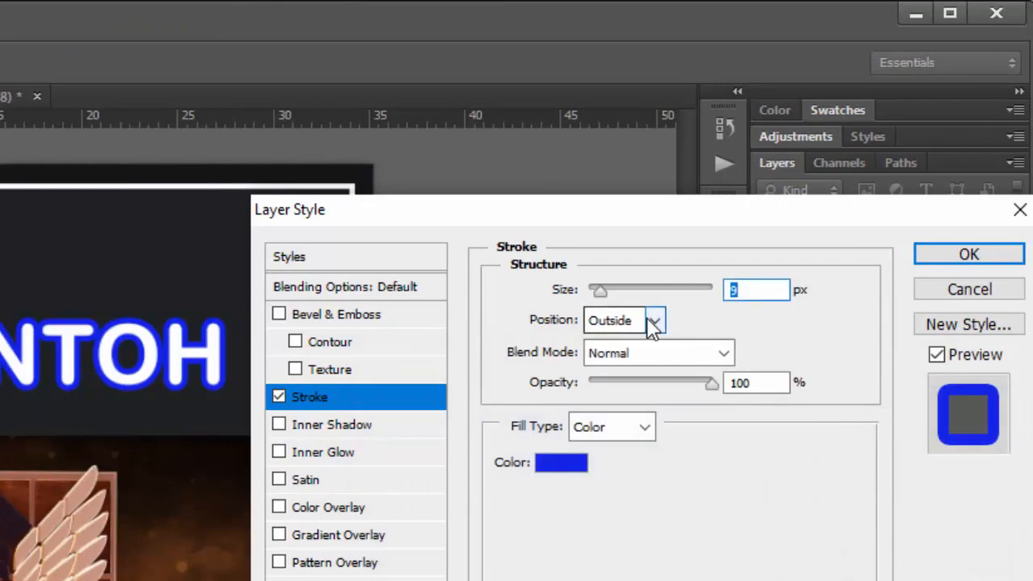
- Set the stroke's position to Inside and its size to 6 px
click(652, 323)
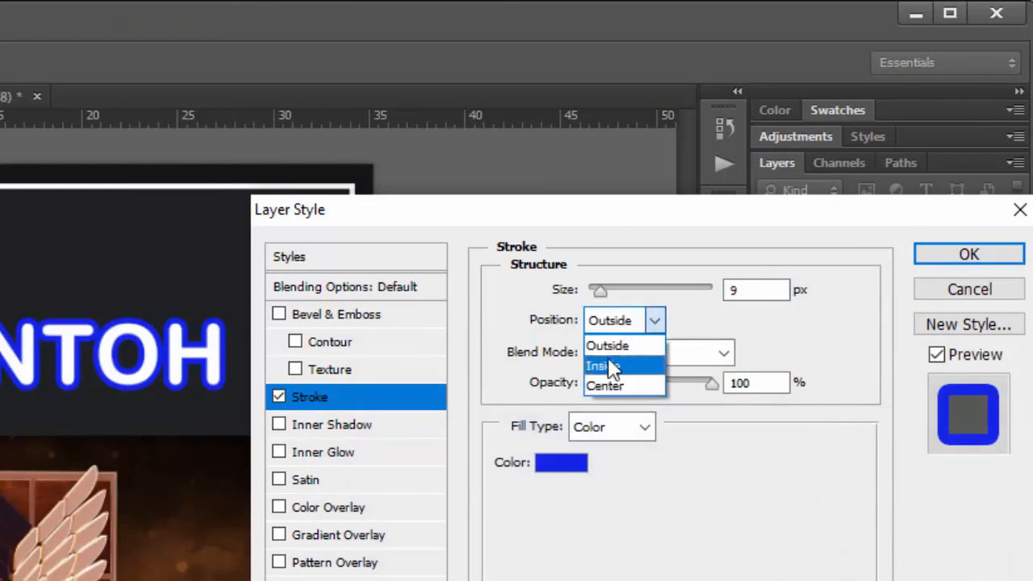
click(613, 365)
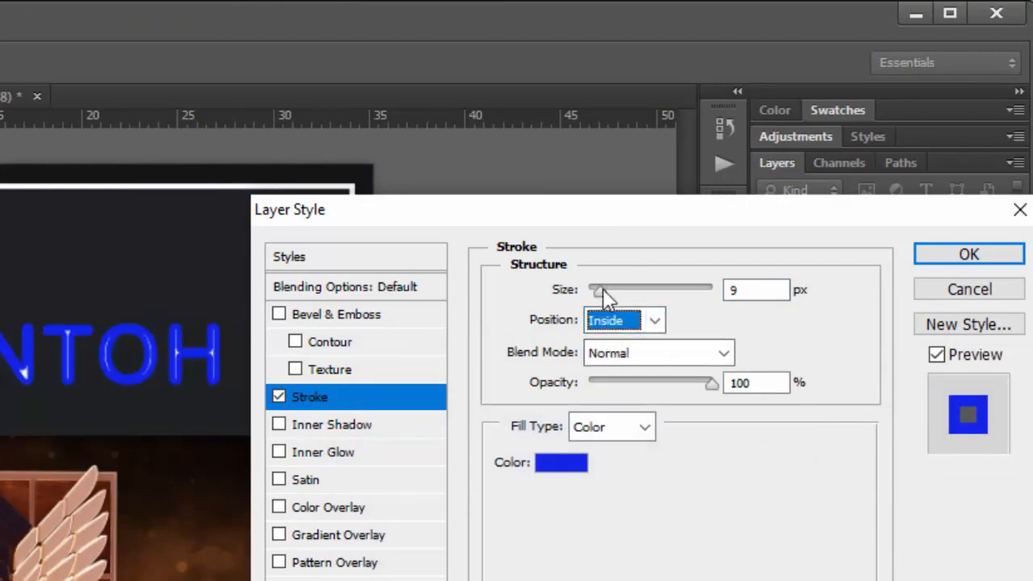
drag(602, 292, 597, 291)
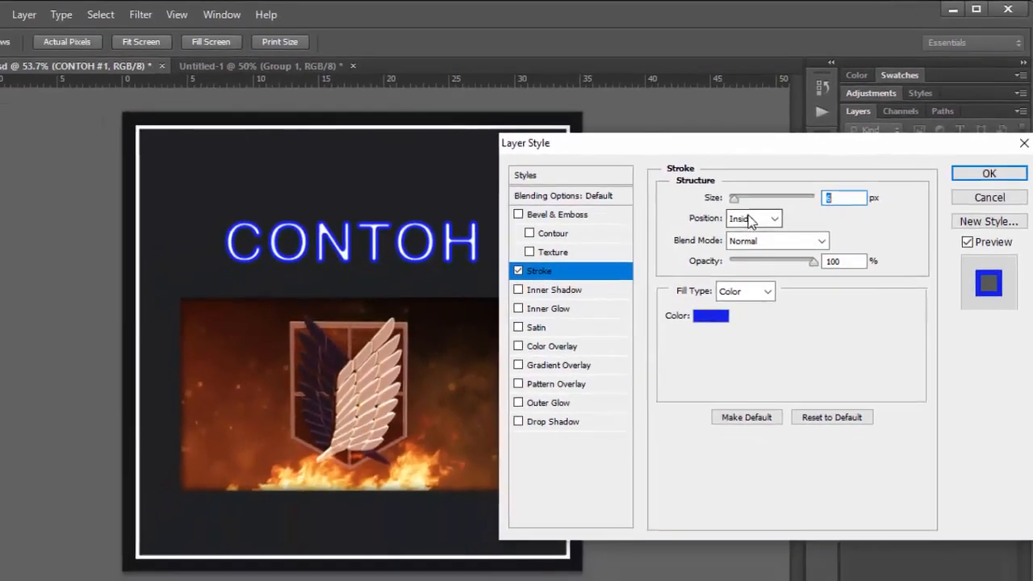
- Try the Center position for the stroke and set its position to Outside
click(750, 220)
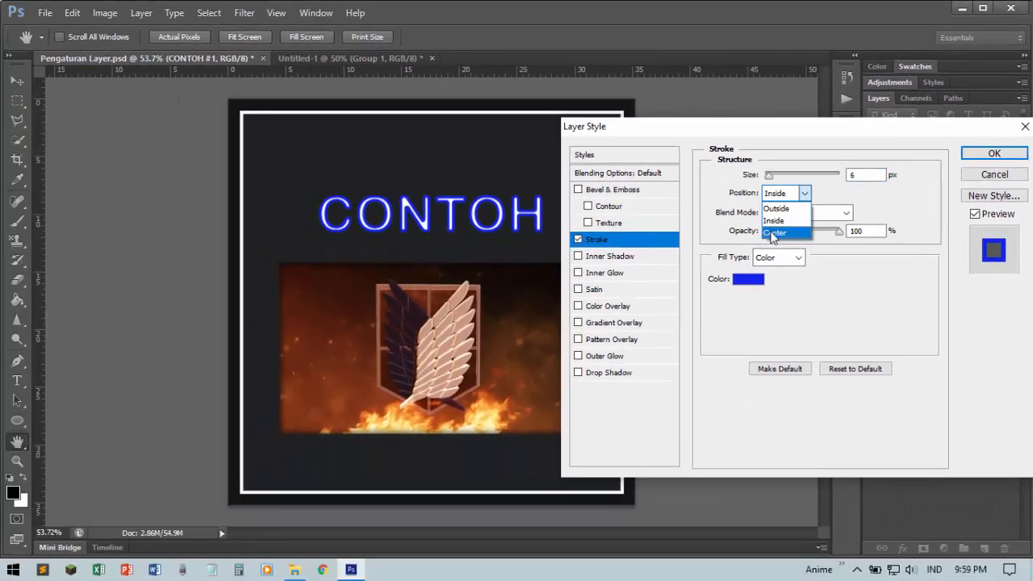
click(772, 234)
click(779, 194)
click(779, 194)
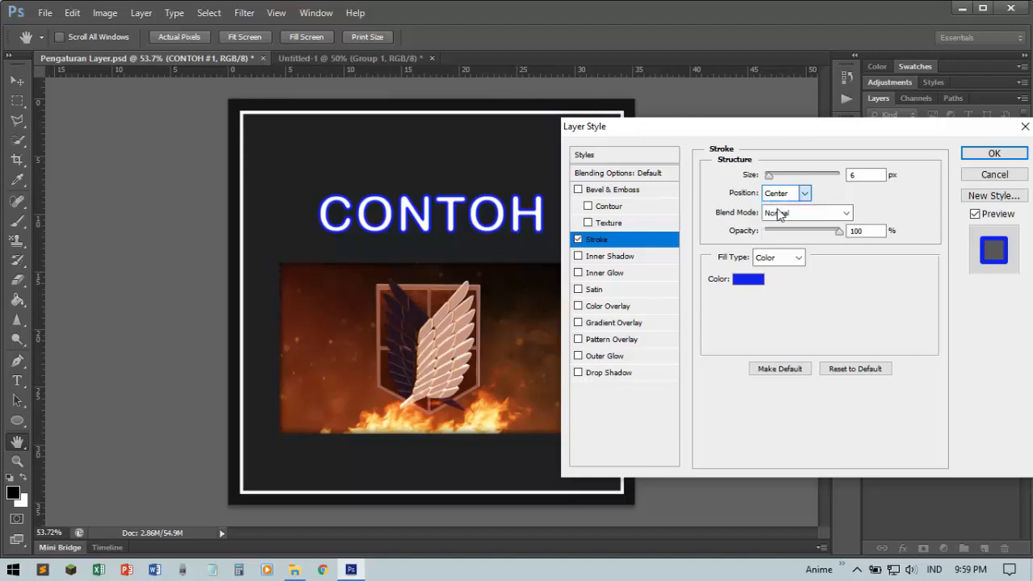
- Look through the stroke's blend modes, test its opacity ending at 100%, and apply the layer style
click(787, 213)
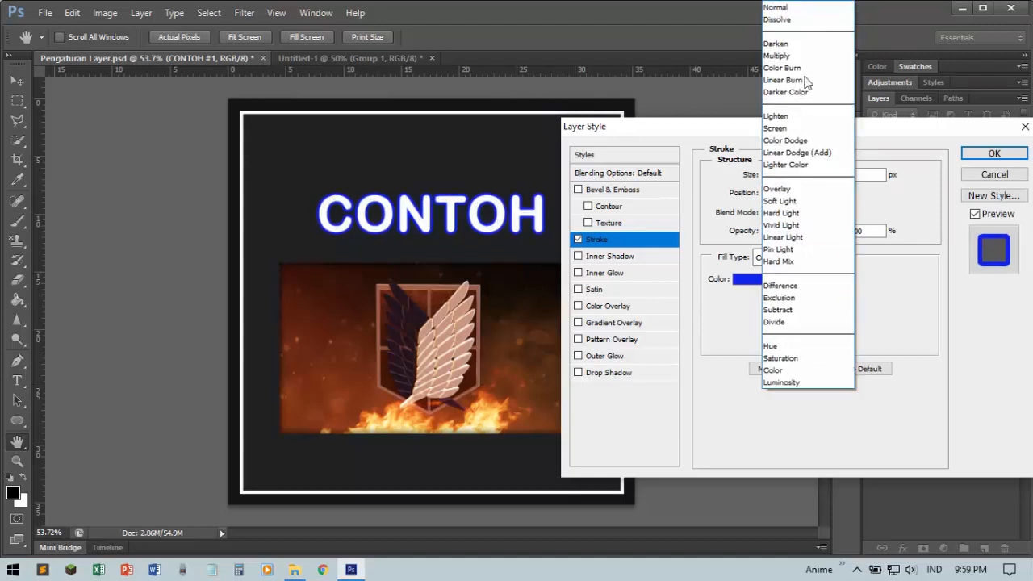
click(894, 206)
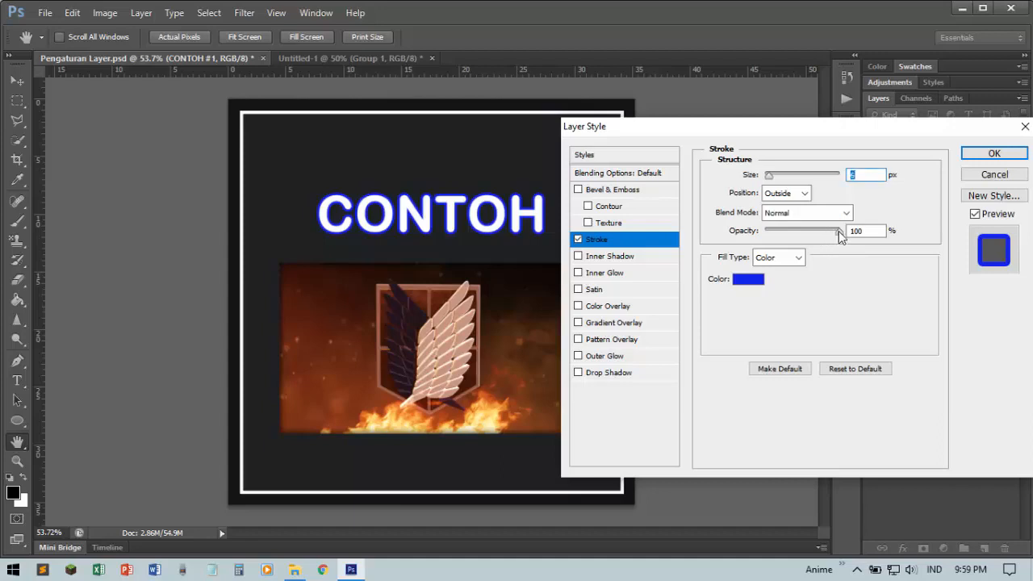
drag(837, 231, 871, 252)
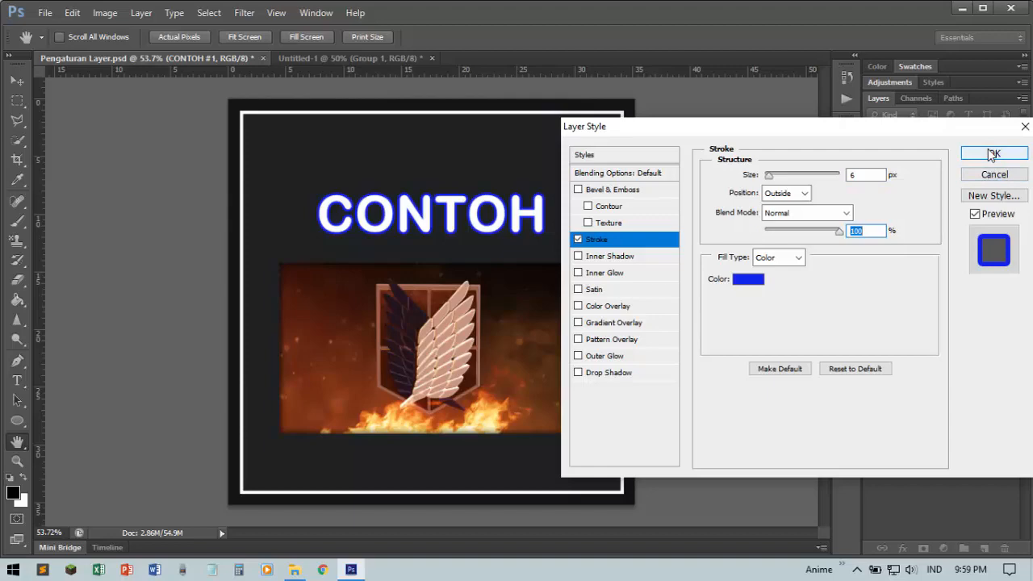
click(993, 154)
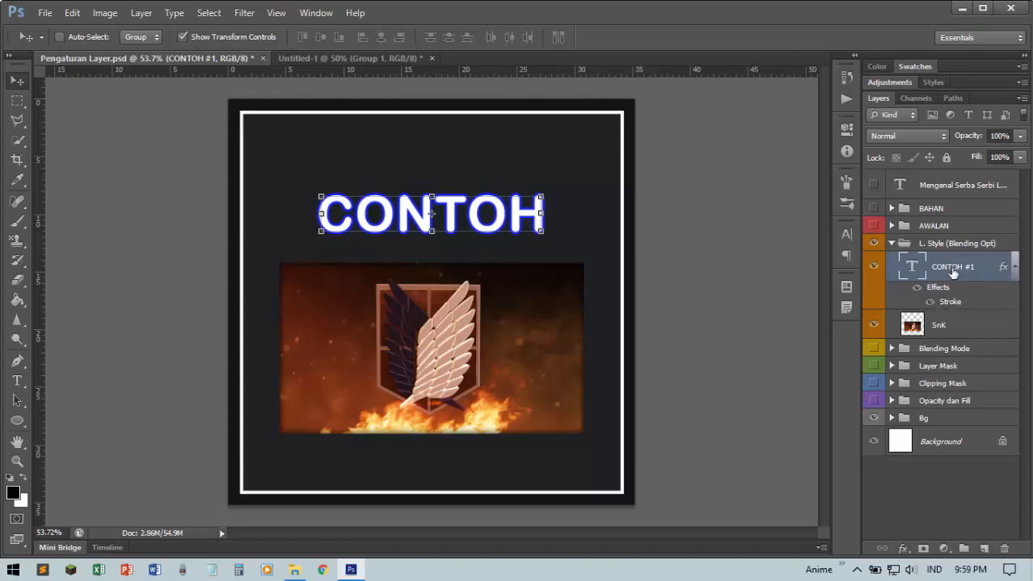
- Add an Outer Glow with about 95% opacity to the CONTOH #1 text through its blending options
right_click(951, 271)
click(794, 95)
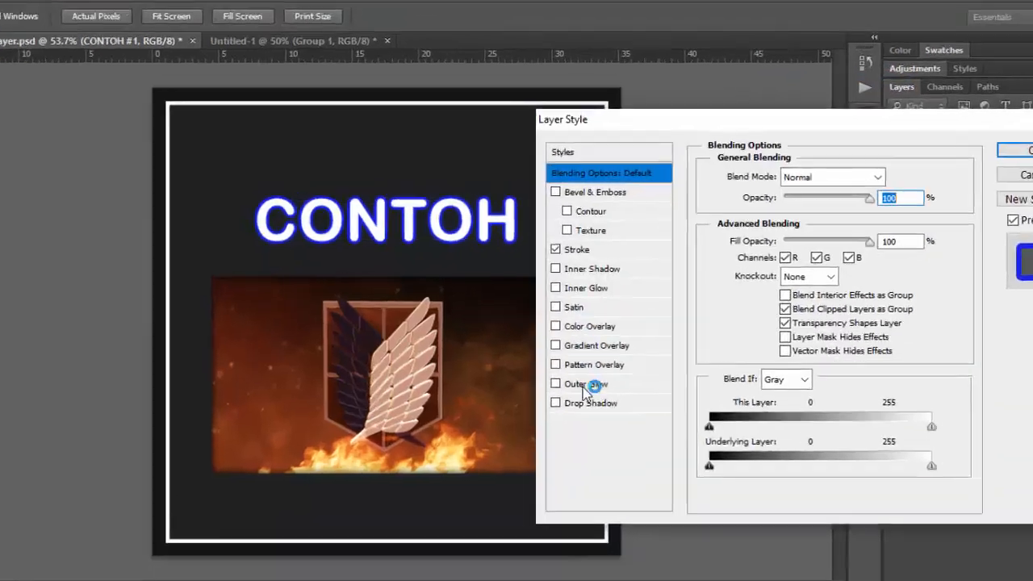
click(587, 387)
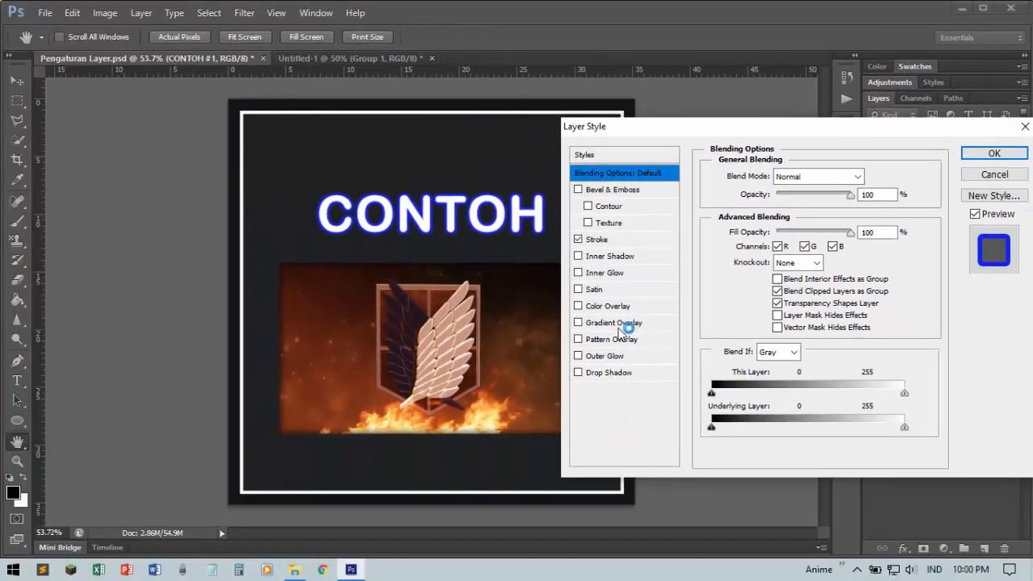
click(613, 356)
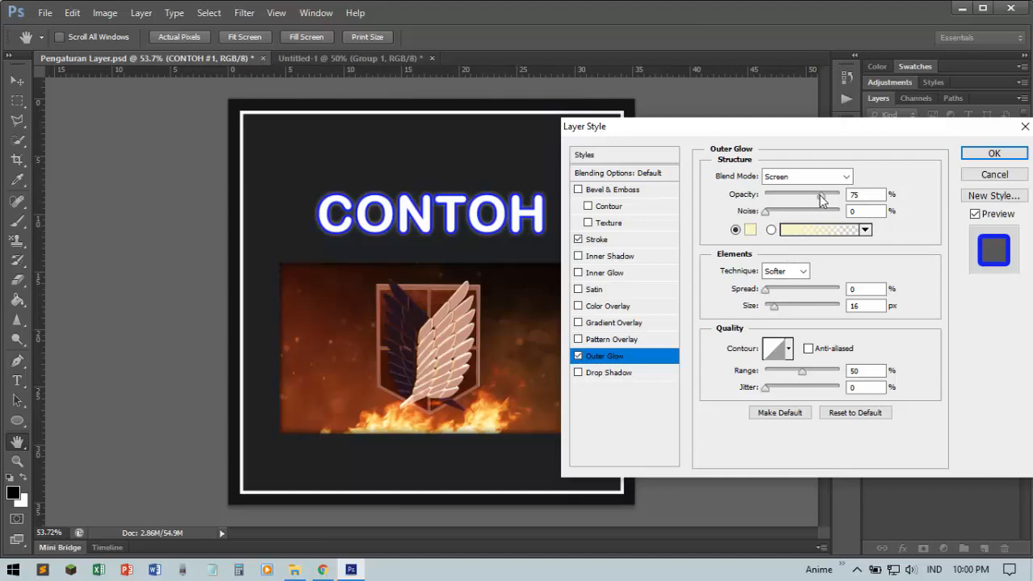
mouse_move(820, 199)
mouse_down()
mouse_move(799, 202)
mouse_move(837, 203)
mouse_up()
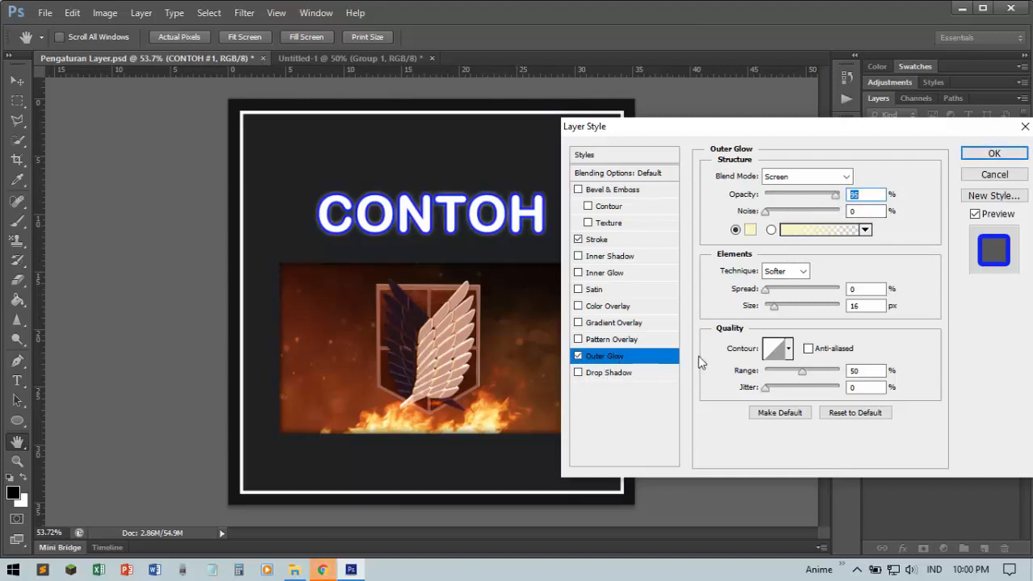
click(989, 154)
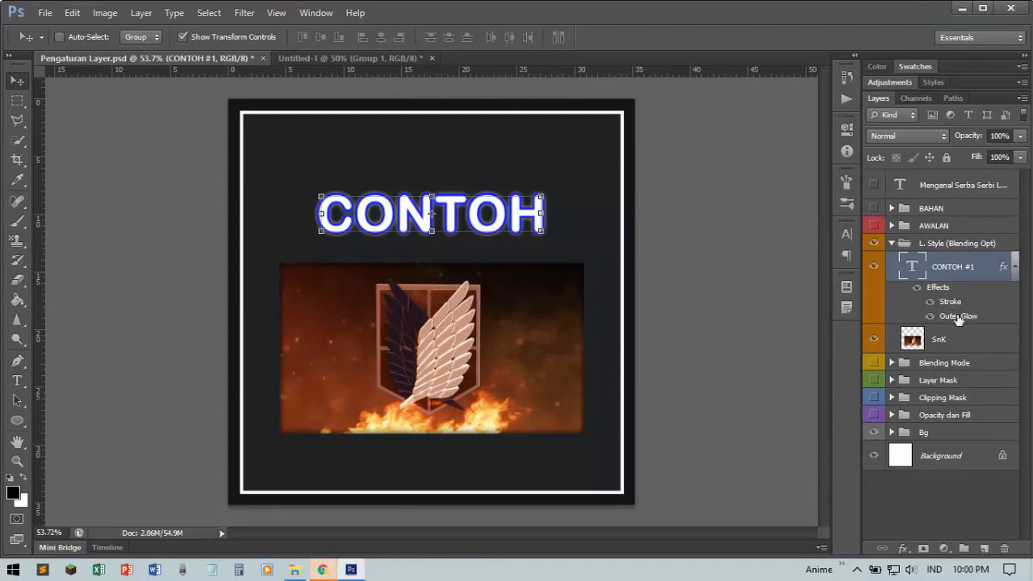
- Collapse and expand the list of effects under the CONTOH #1 layer to show how it is hidden
click(1015, 267)
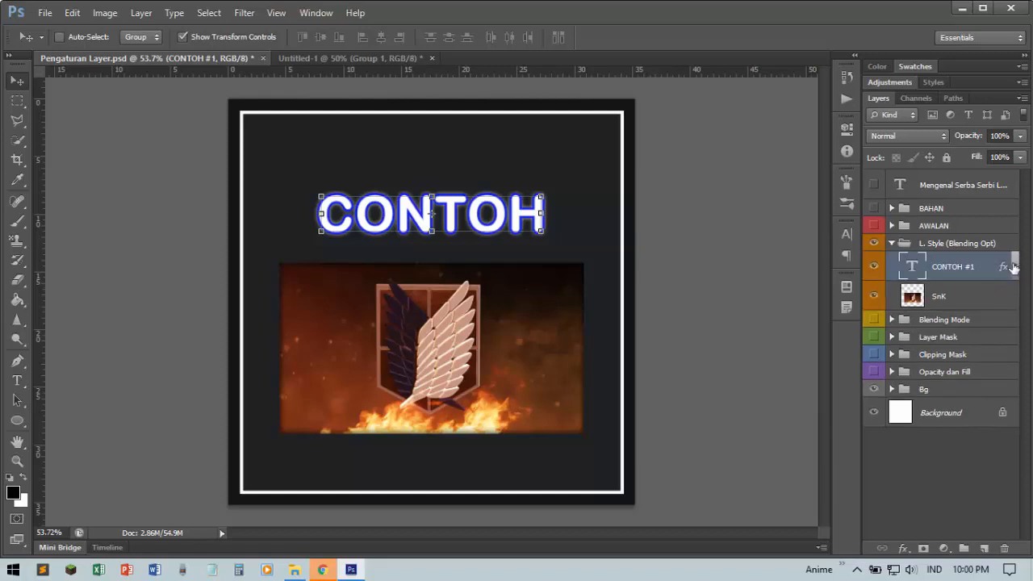
click(1015, 268)
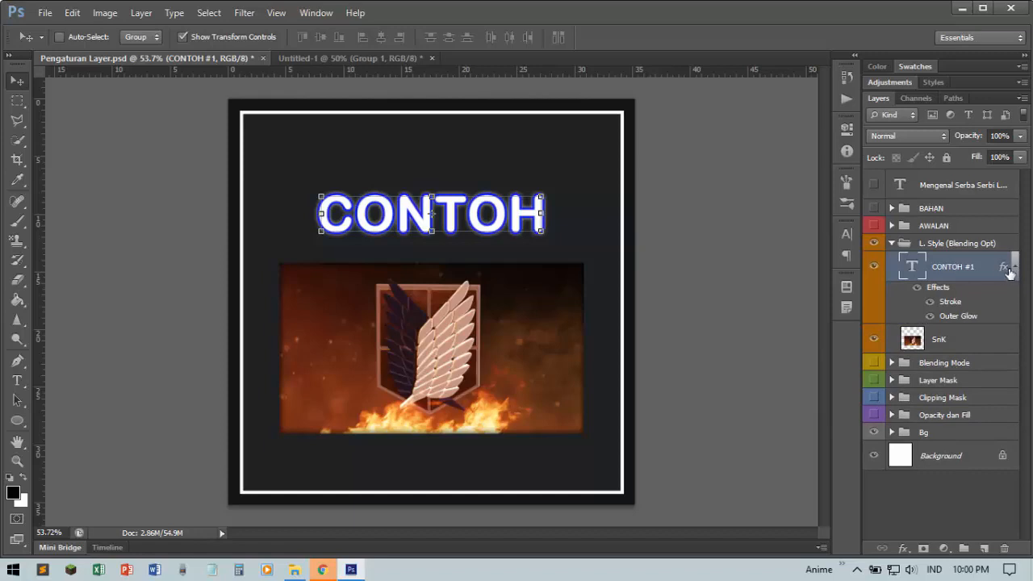
click(1016, 271)
click(1014, 274)
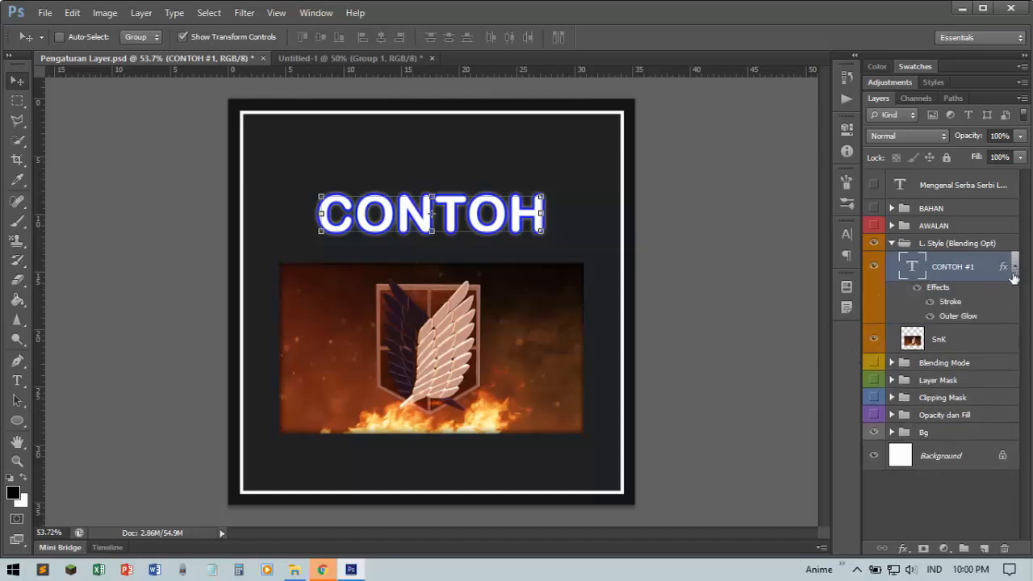
- Toggle the visibility of the Stroke and Outer Glow effects on the CONTOH #1 layer off and on again
click(929, 302)
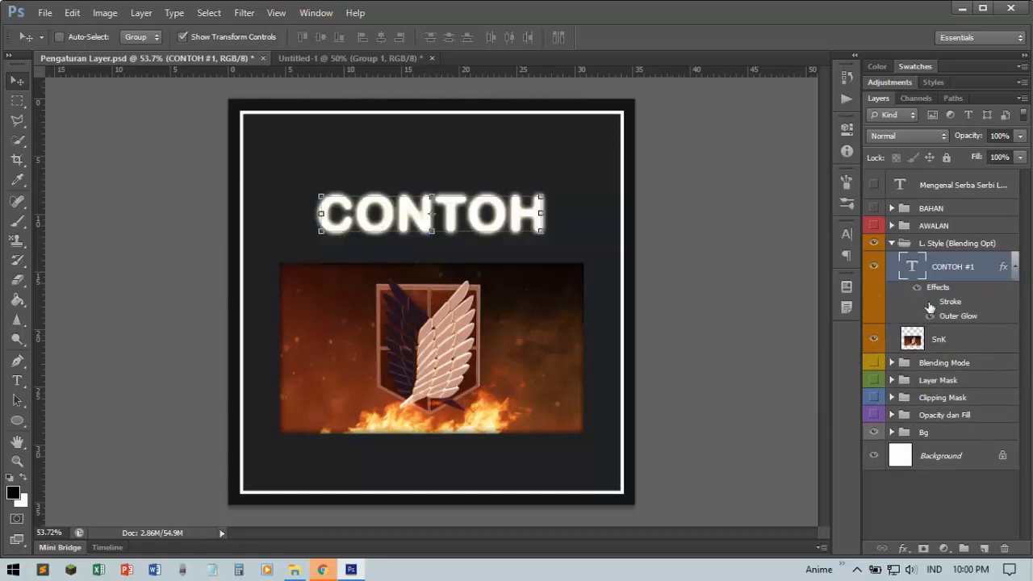
click(930, 303)
click(930, 317)
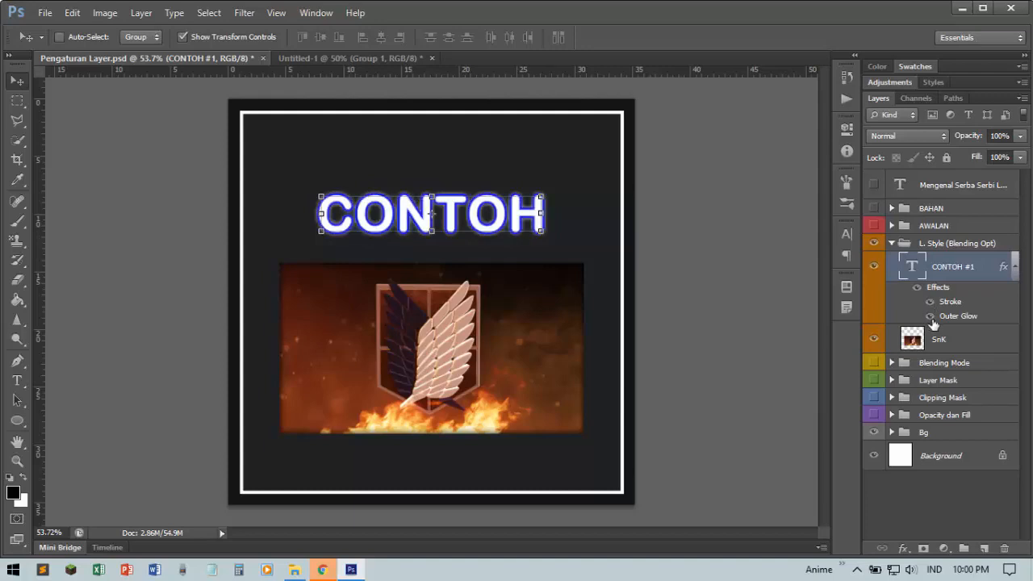
click(932, 320)
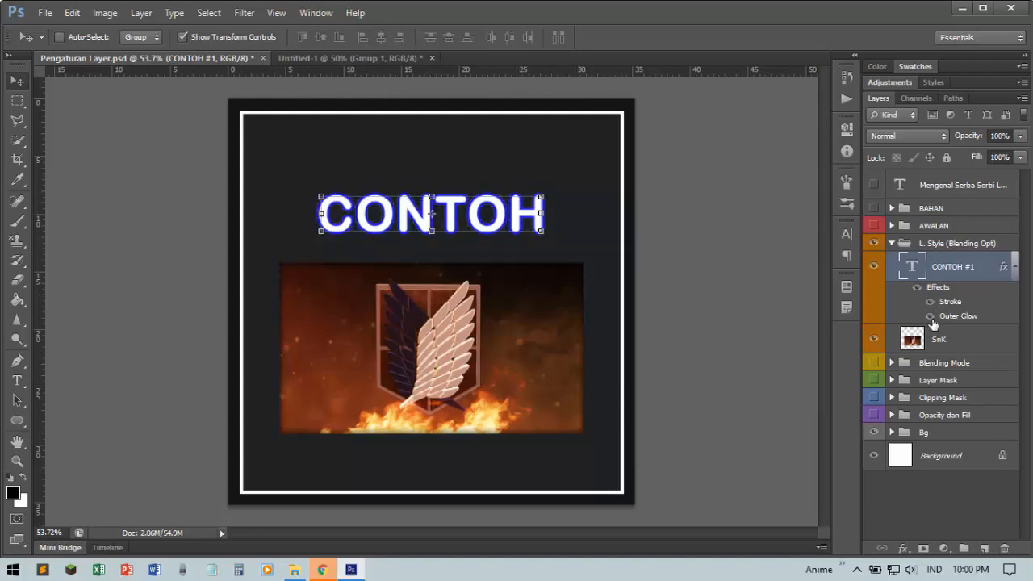
click(933, 320)
click(932, 320)
click(933, 320)
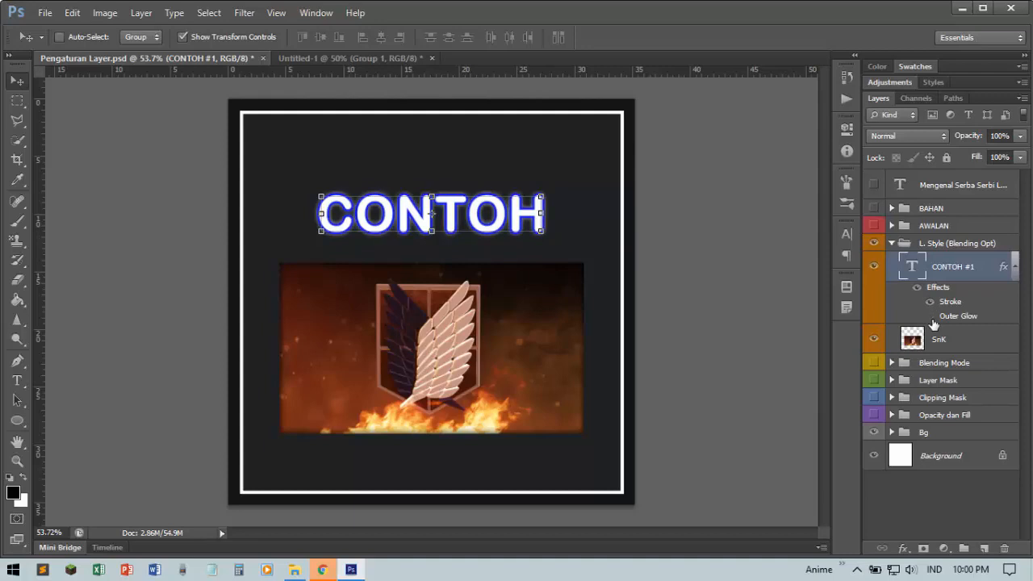
click(933, 319)
click(932, 320)
- Disable Outer Glow through the CONTOH #1 layer's blending options, then re-enable it in the layer's effects list and collapse the list
right_click(942, 277)
click(822, 94)
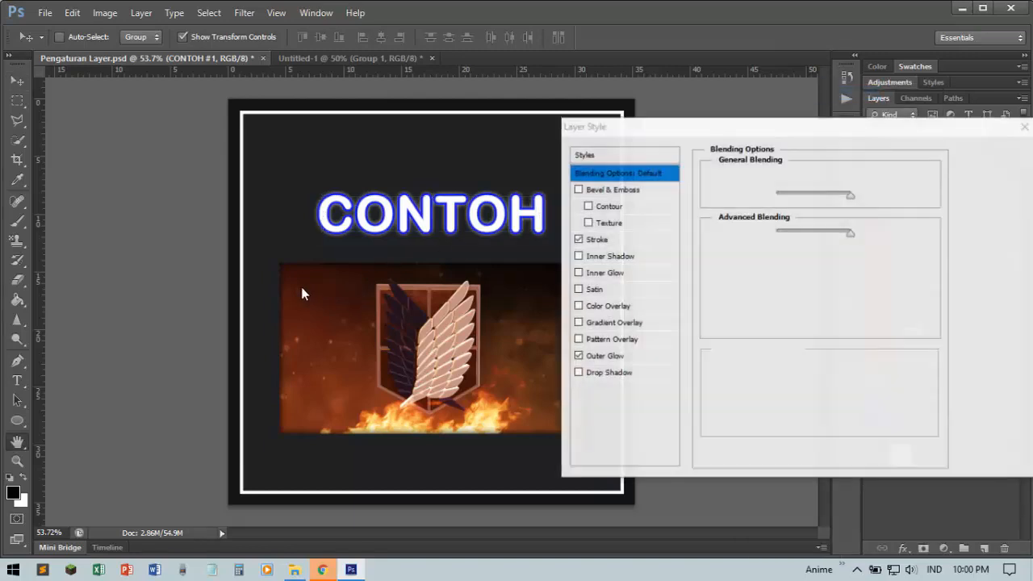
click(577, 357)
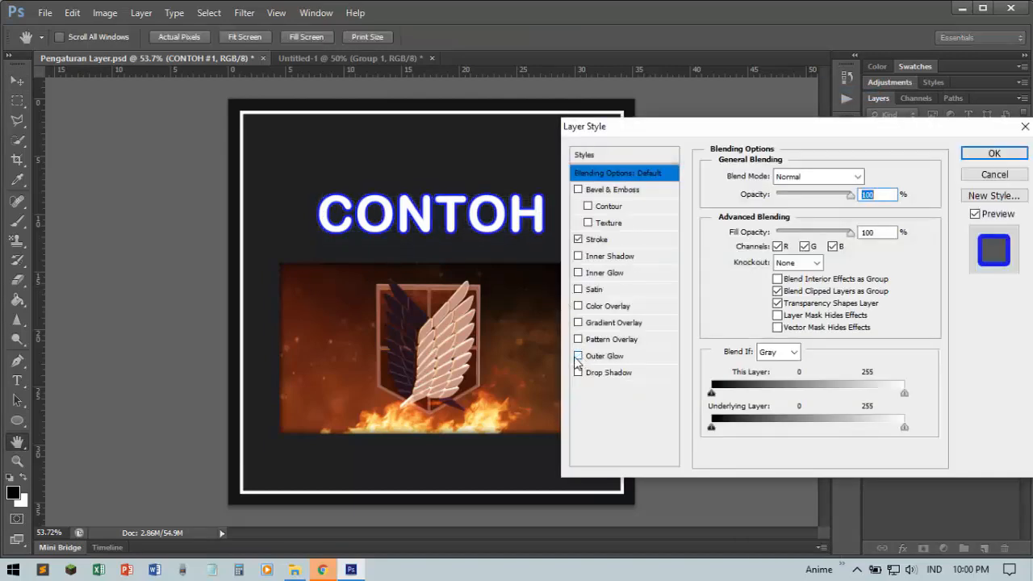
click(978, 160)
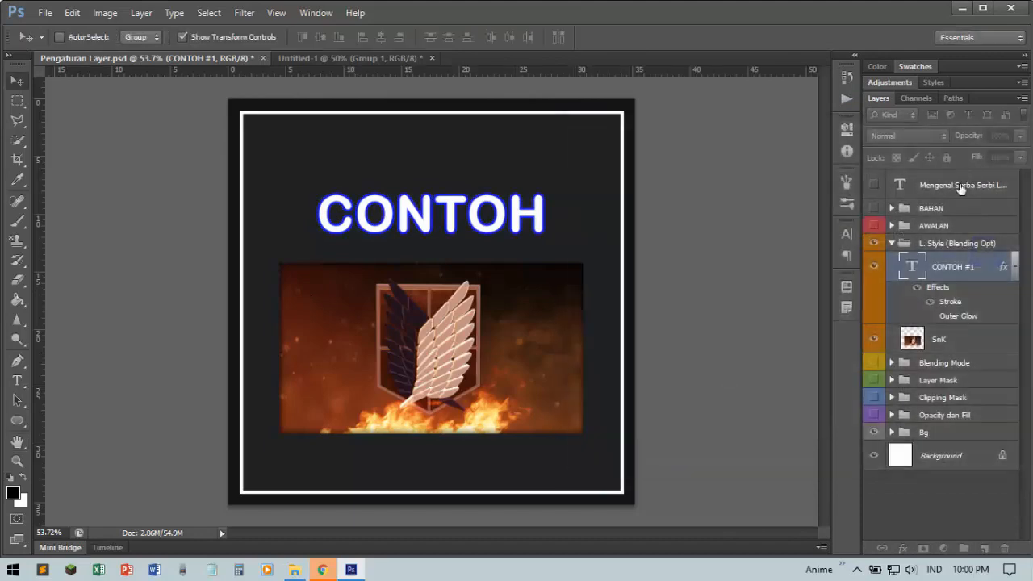
click(931, 316)
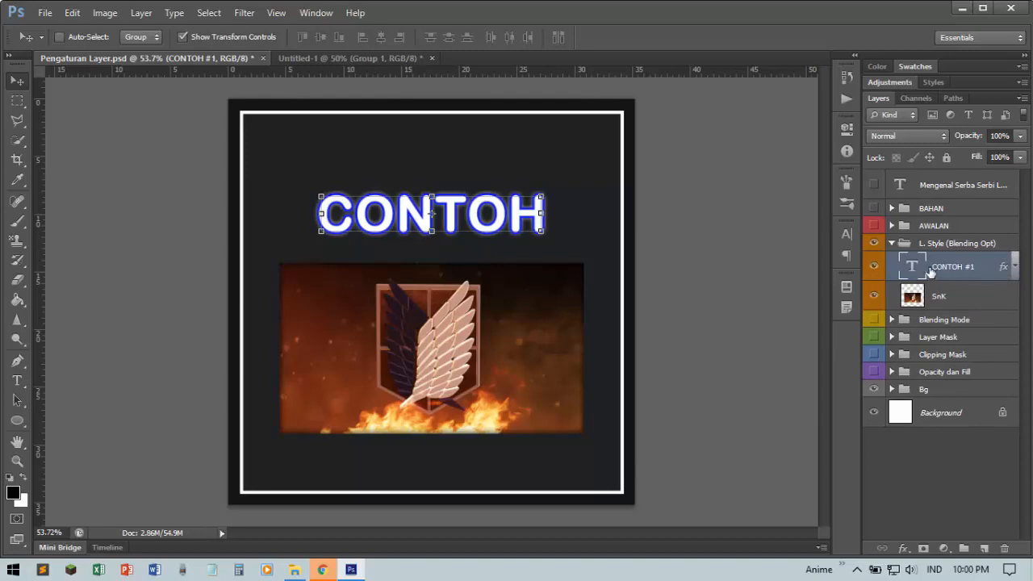
- Open the blending options of the SnK layer and try the Bevel & Emboss effect, turning it off again
click(933, 297)
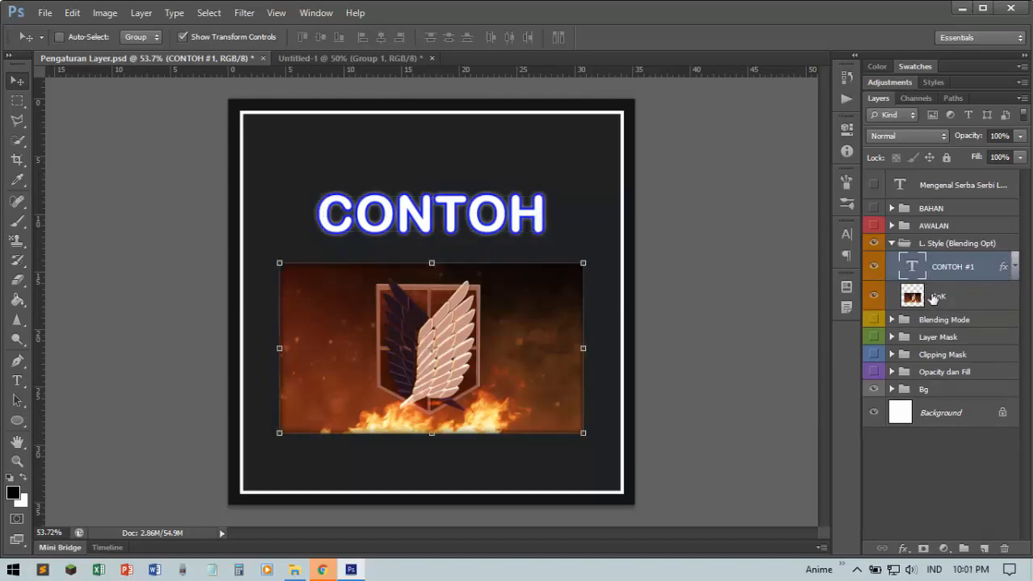
right_click(940, 299)
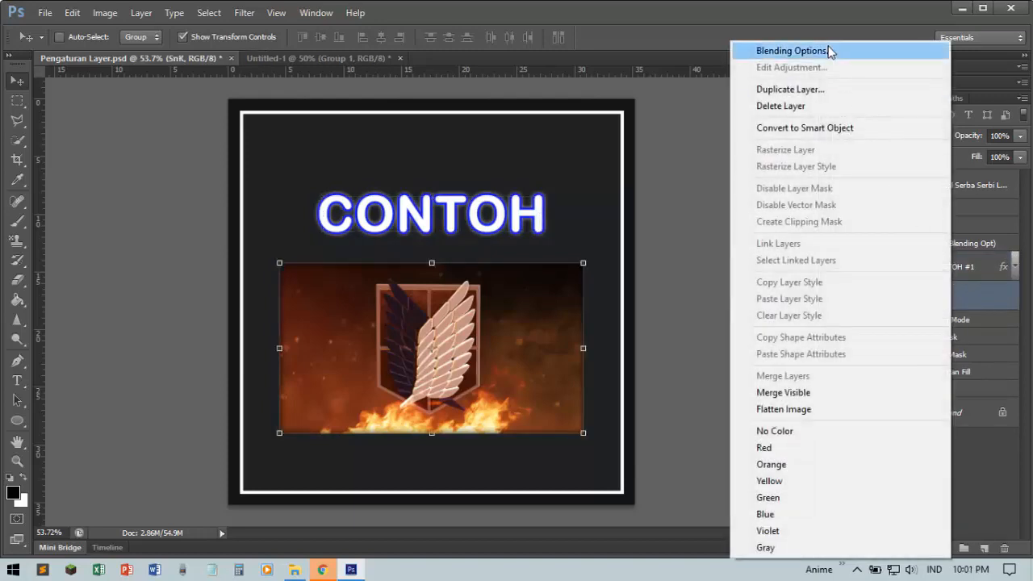
click(988, 301)
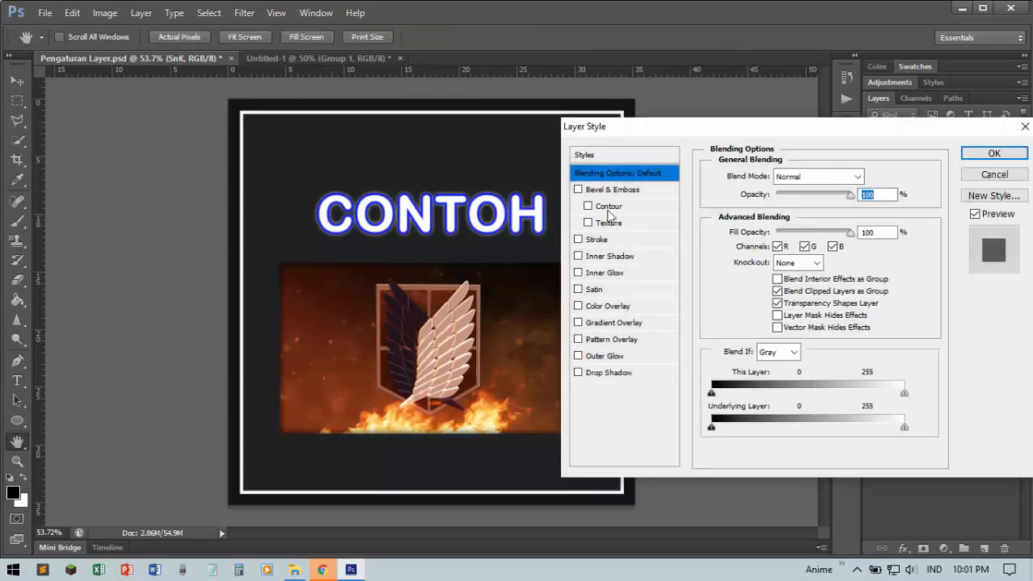
click(618, 190)
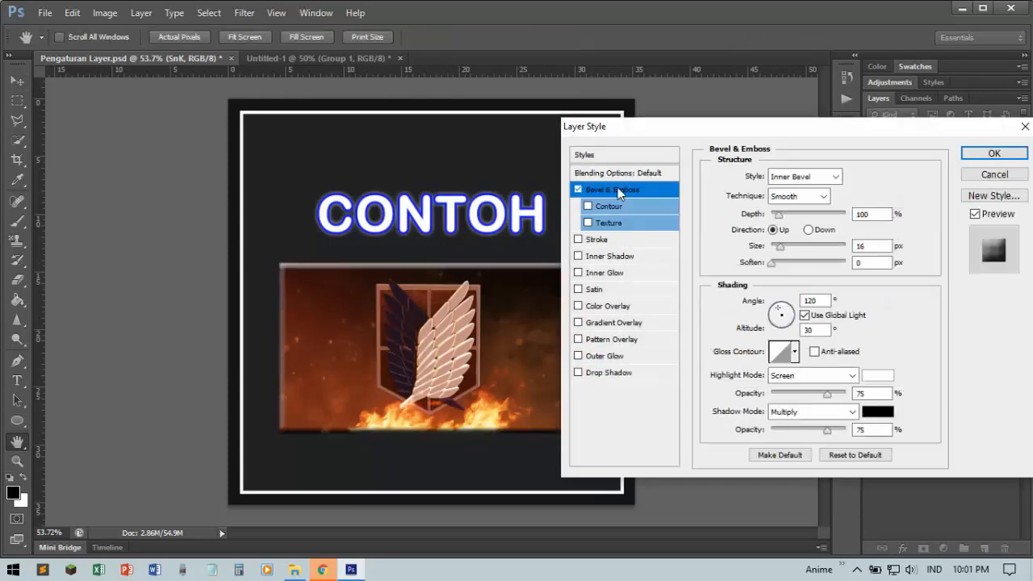
click(578, 189)
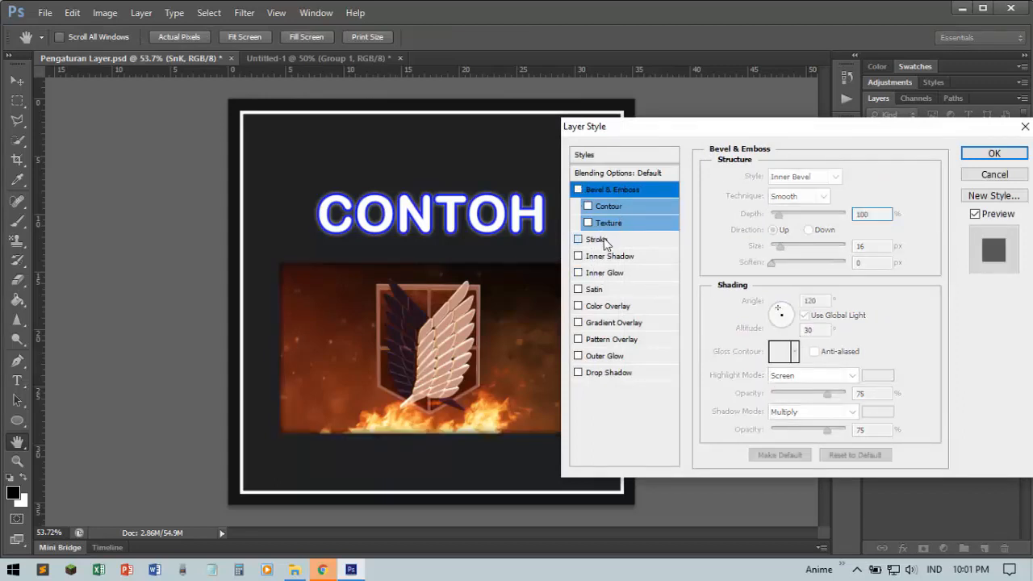
- Add a white stroke to the SnK image and set its position to Inside
click(599, 240)
click(744, 279)
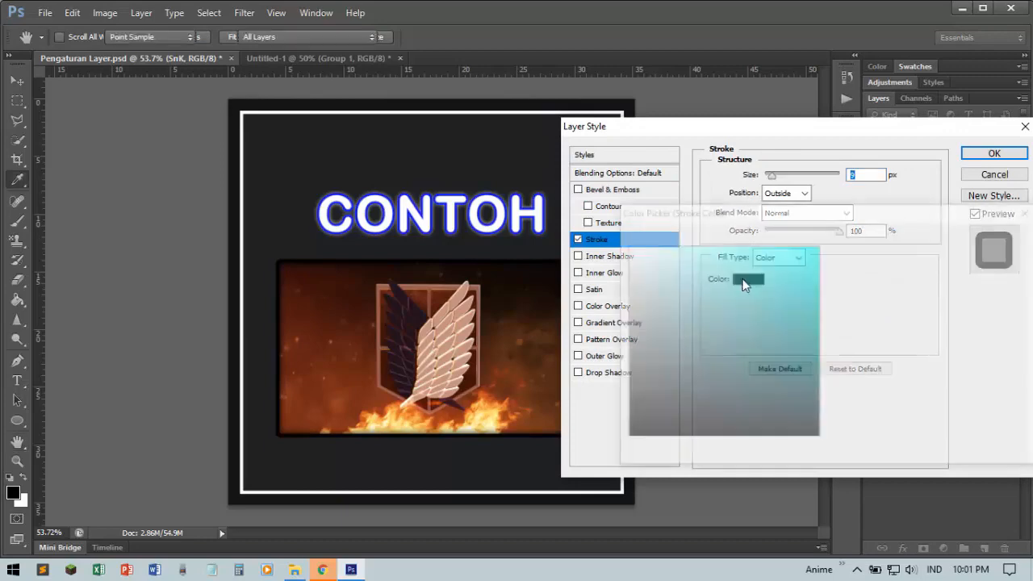
drag(703, 299, 687, 242)
click(985, 233)
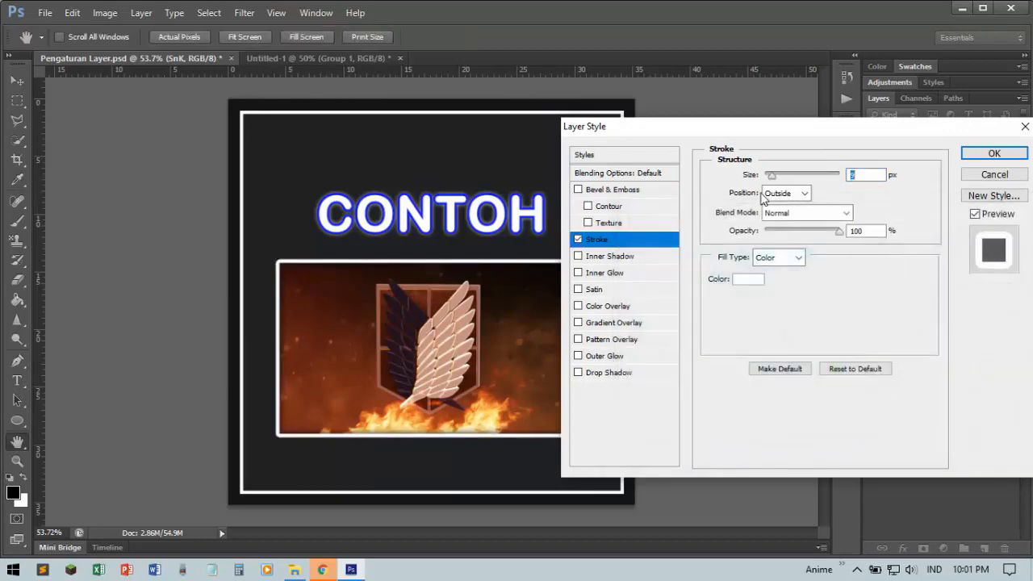
click(782, 197)
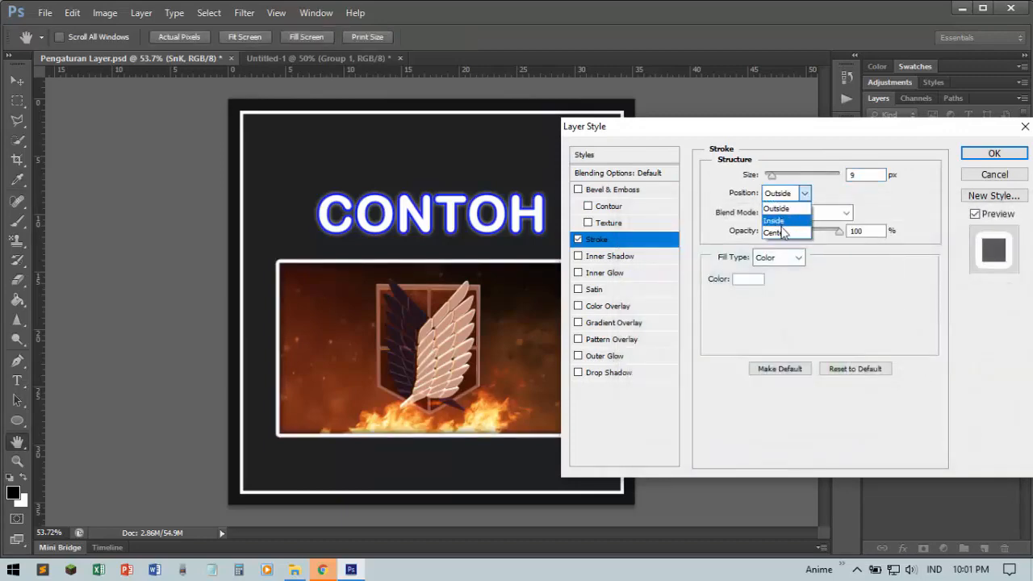
click(779, 218)
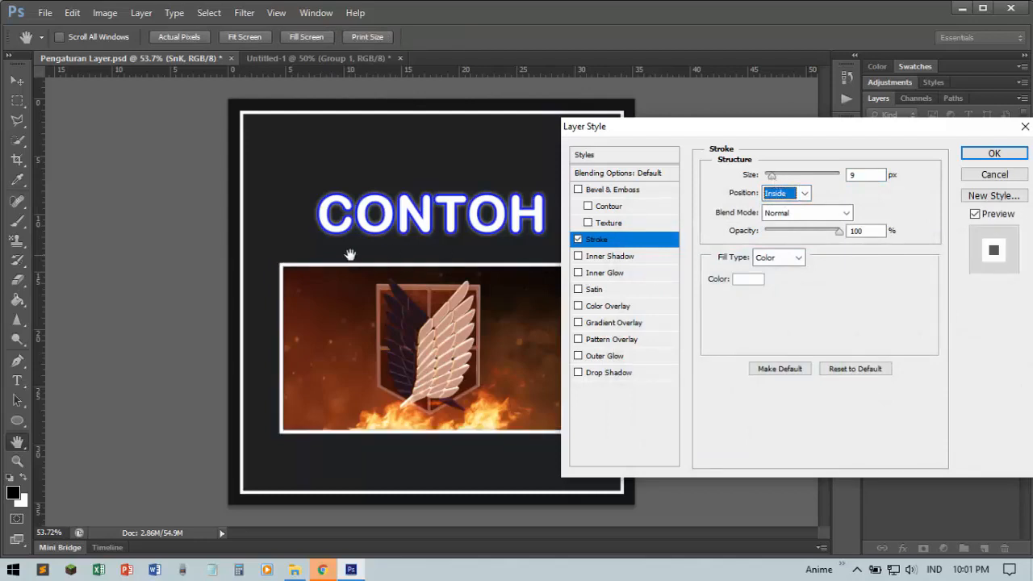
- Test the SnK stroke's size and opacity, ending at 9 px and 100%, and view its blend modes, keeping Normal
drag(771, 179, 772, 180)
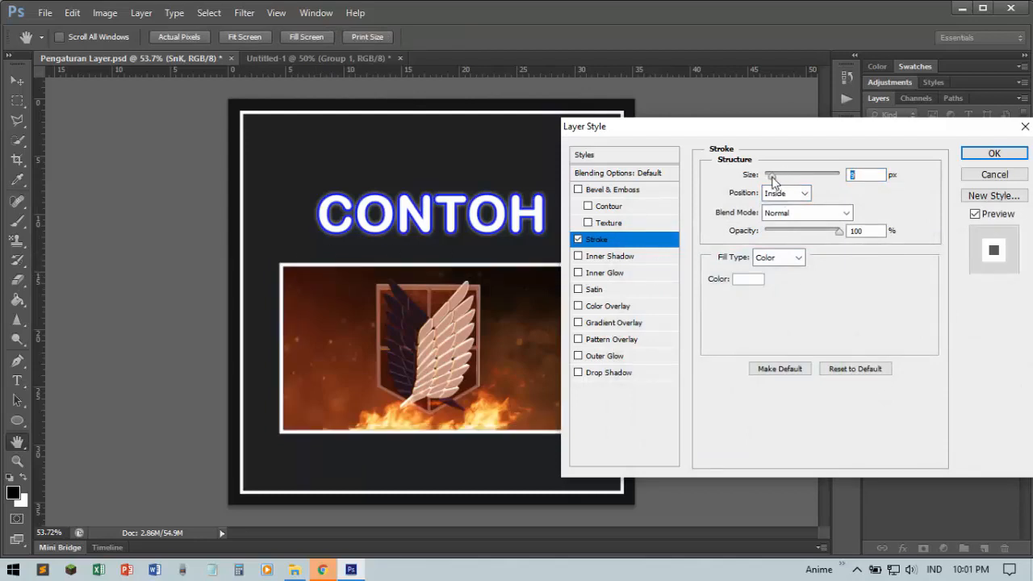
click(798, 233)
drag(798, 234, 863, 237)
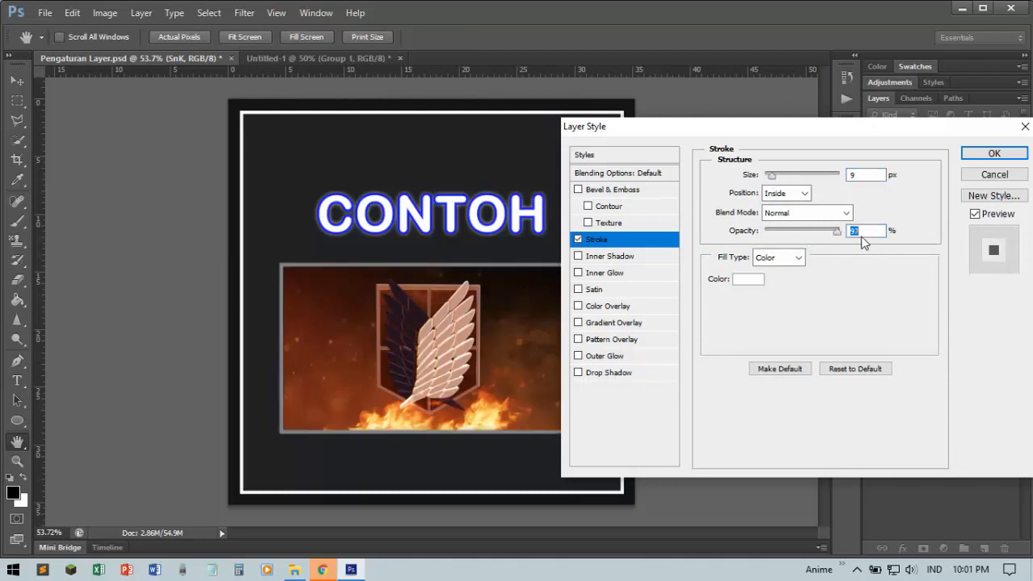
click(791, 212)
click(892, 209)
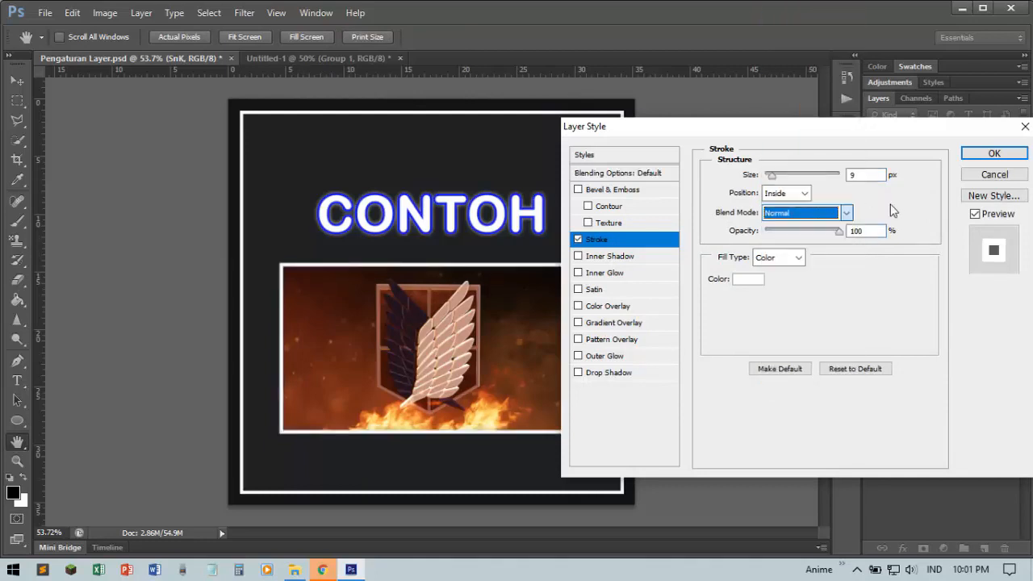
- Add an Outer Glow to the SnK layer, apply the style, hide the glow and collapse the layer's effects list
click(606, 356)
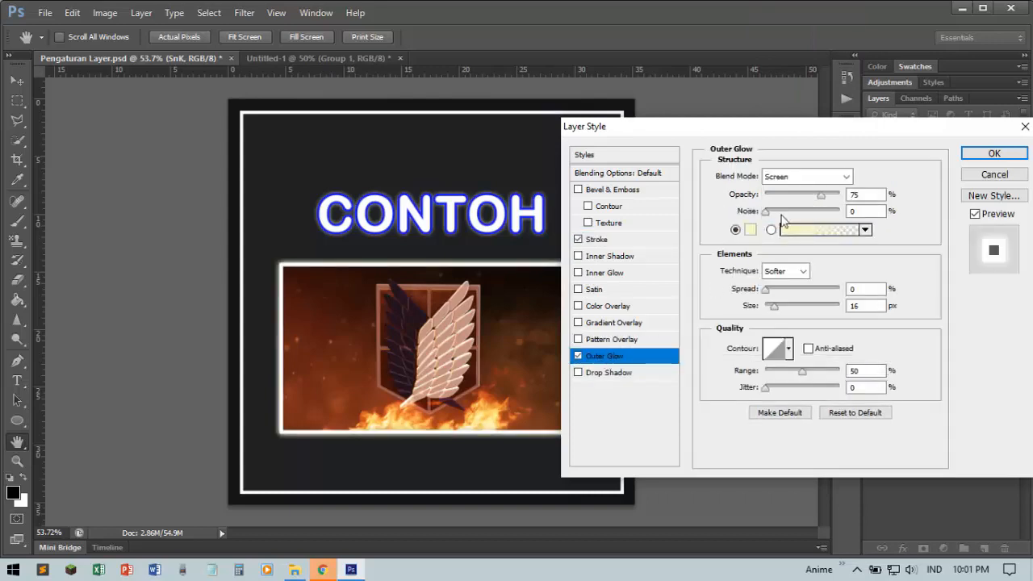
click(993, 155)
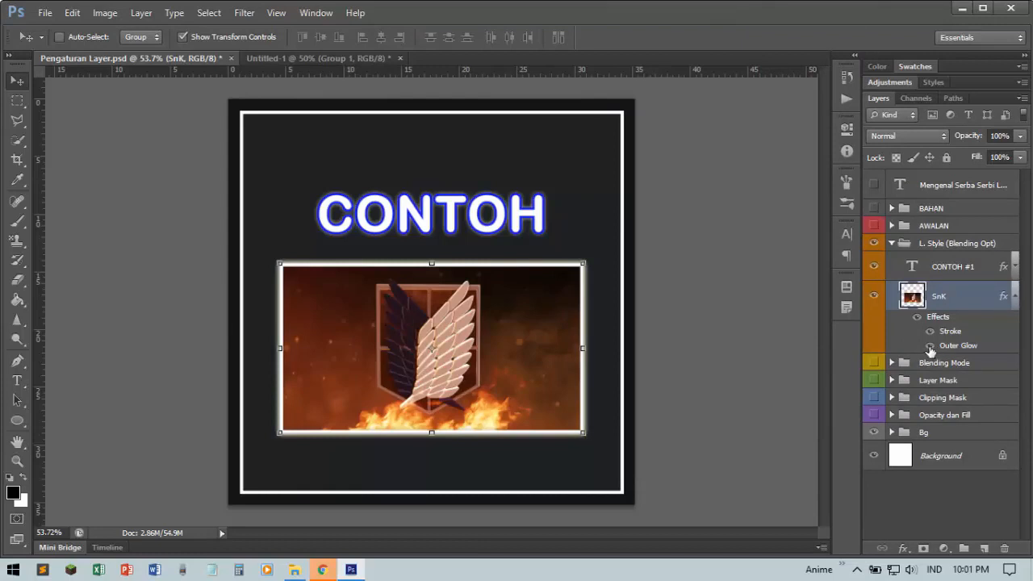
click(930, 346)
click(1016, 296)
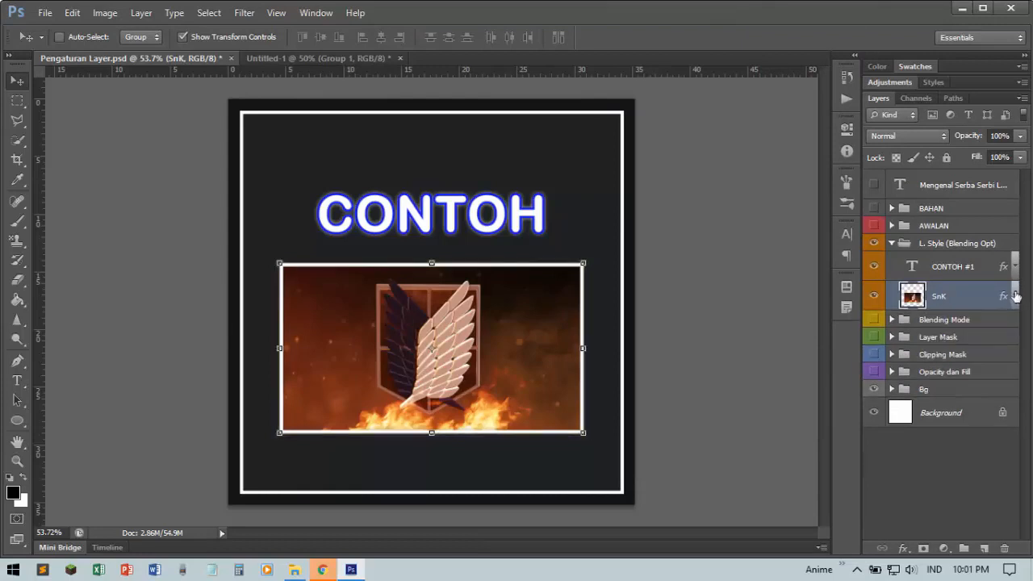
- Collapse and hide the L. Style (Blending Opt) group, and expand and show the Blending Mode group
click(891, 244)
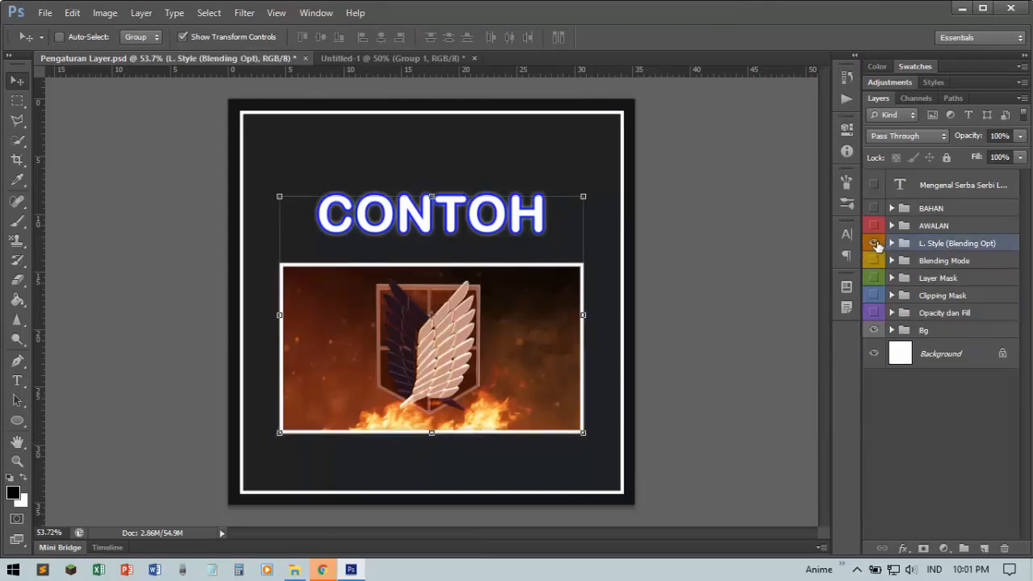
click(874, 244)
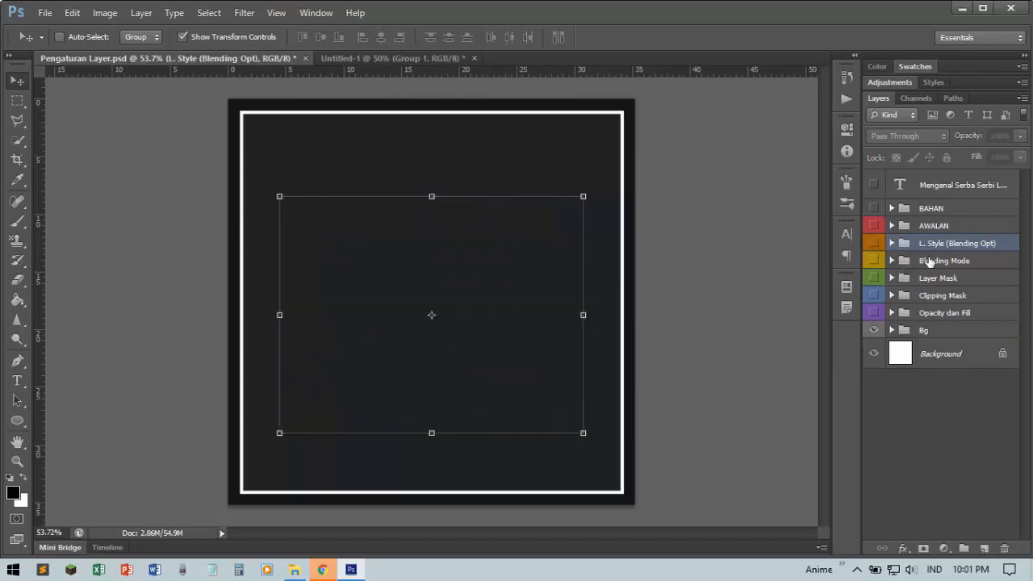
click(886, 263)
click(892, 261)
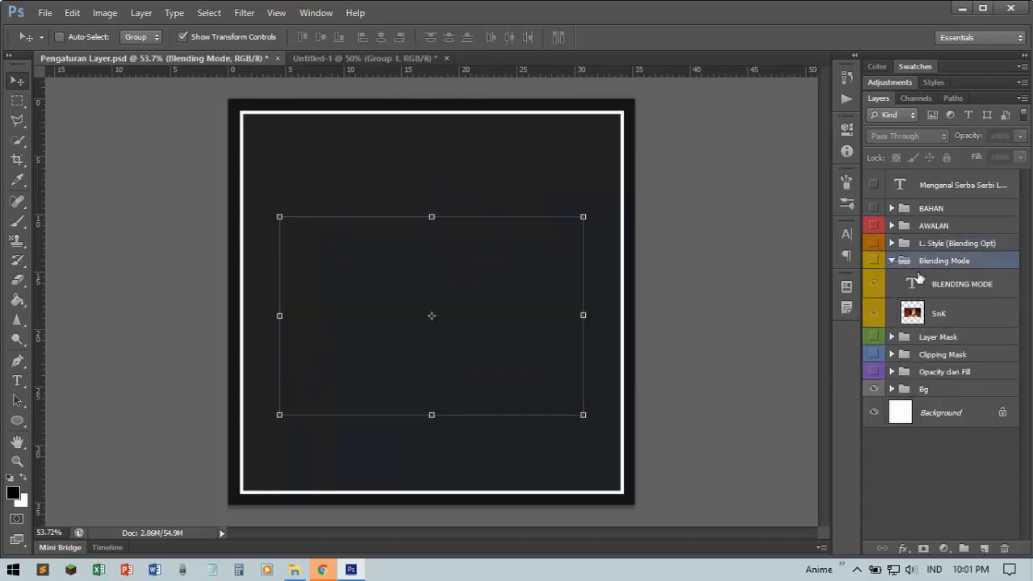
click(874, 262)
- Set the blend mode of the BLENDING MODE text layer to Dissolve
click(948, 287)
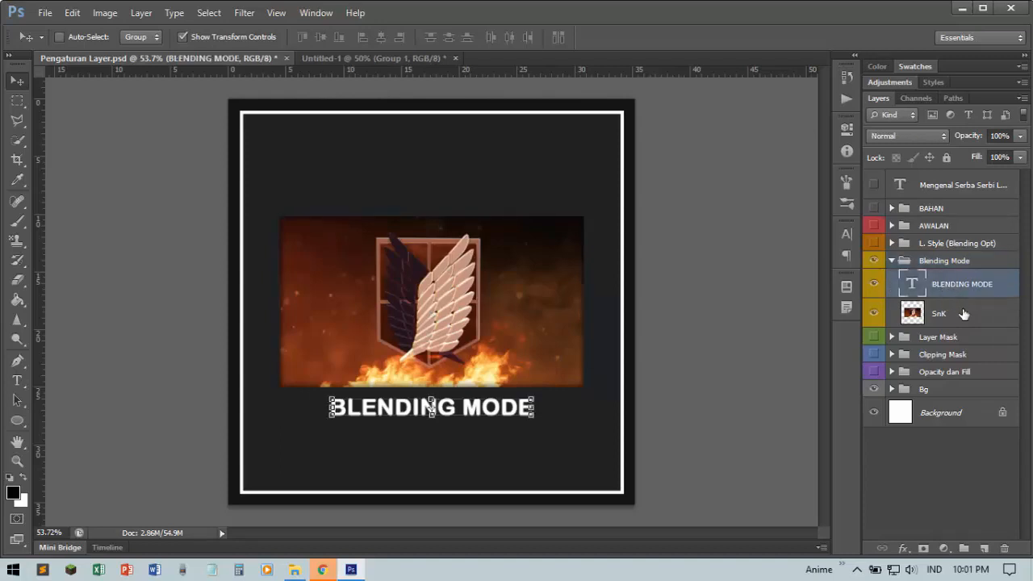
click(964, 314)
click(954, 295)
click(893, 136)
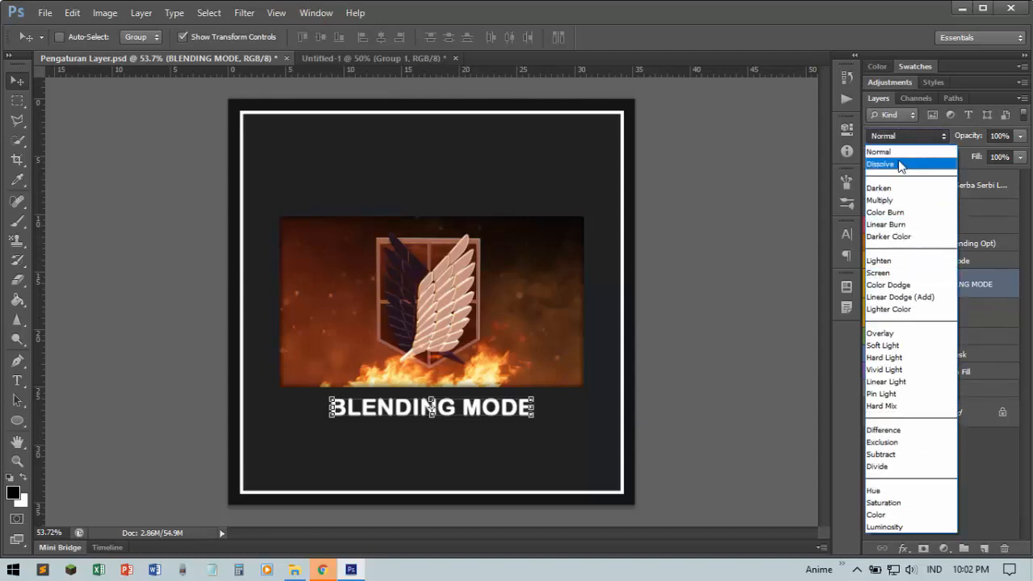
click(901, 165)
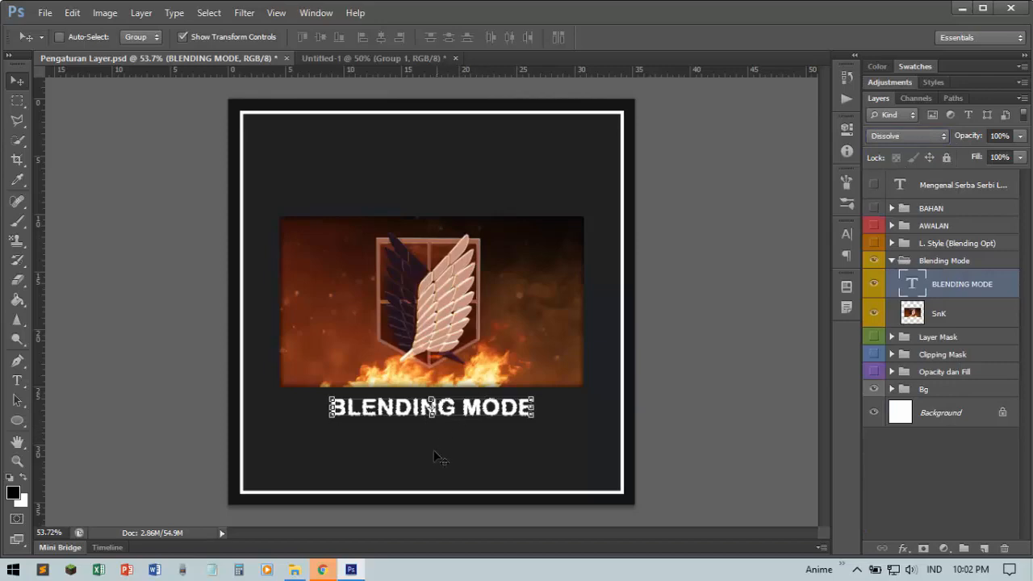
- Examine the Dissolve effect on the edges of the BLENDING MODE text at different magnifications
scroll(433, 450, up, 5)
scroll(434, 452, up, 3)
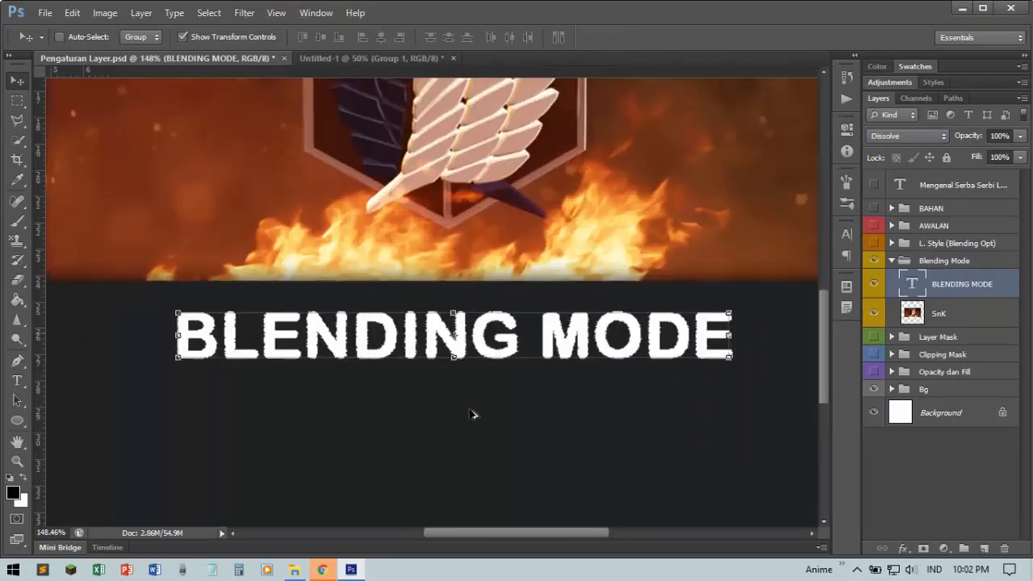
scroll(472, 416, down, 3)
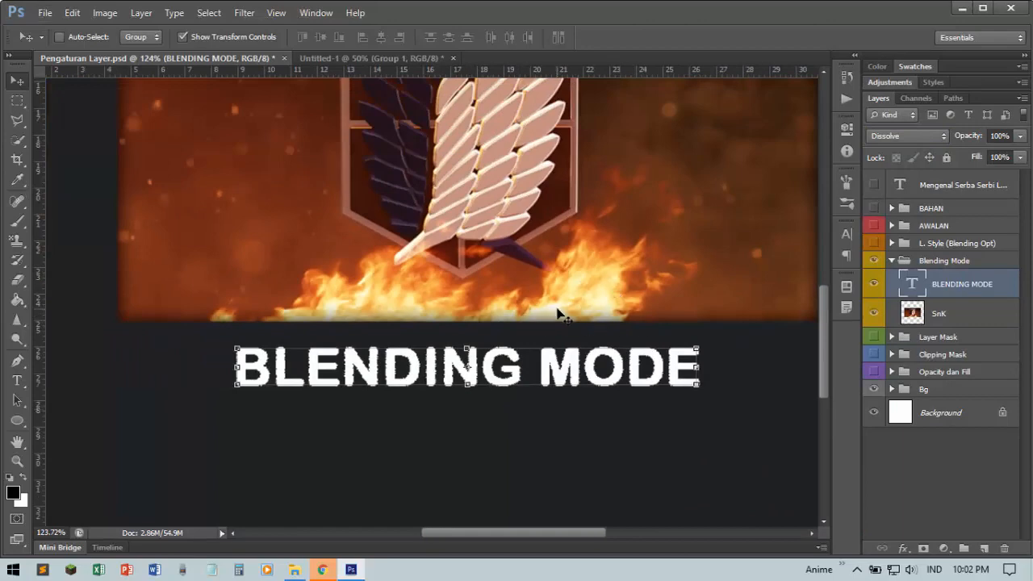
scroll(557, 314, down, 4)
scroll(546, 313, down, 2)
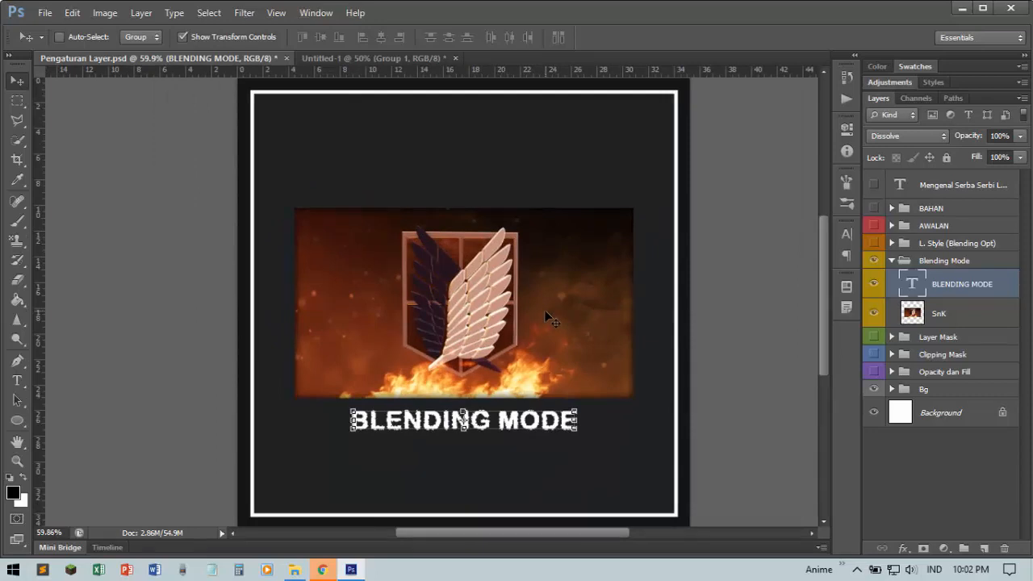
key(alt)
key(alt)
scroll(473, 382, up, 5)
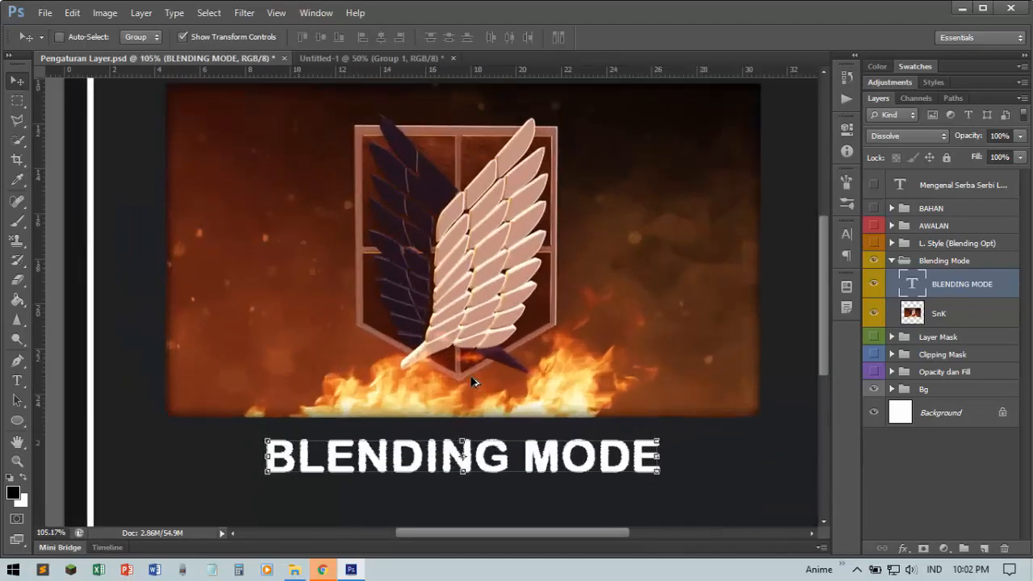
scroll(473, 382, down, 5)
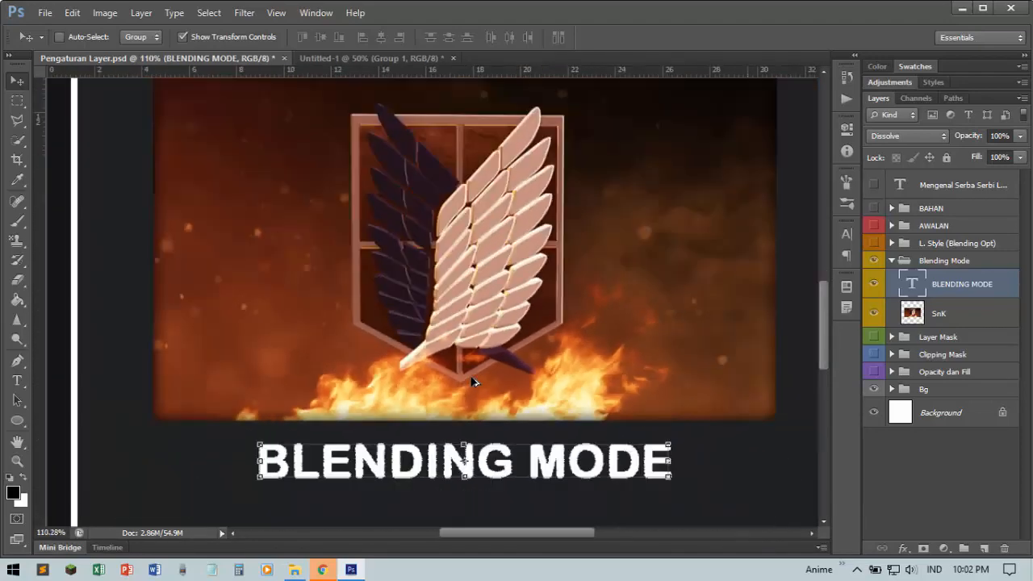
scroll(473, 382, up, 3)
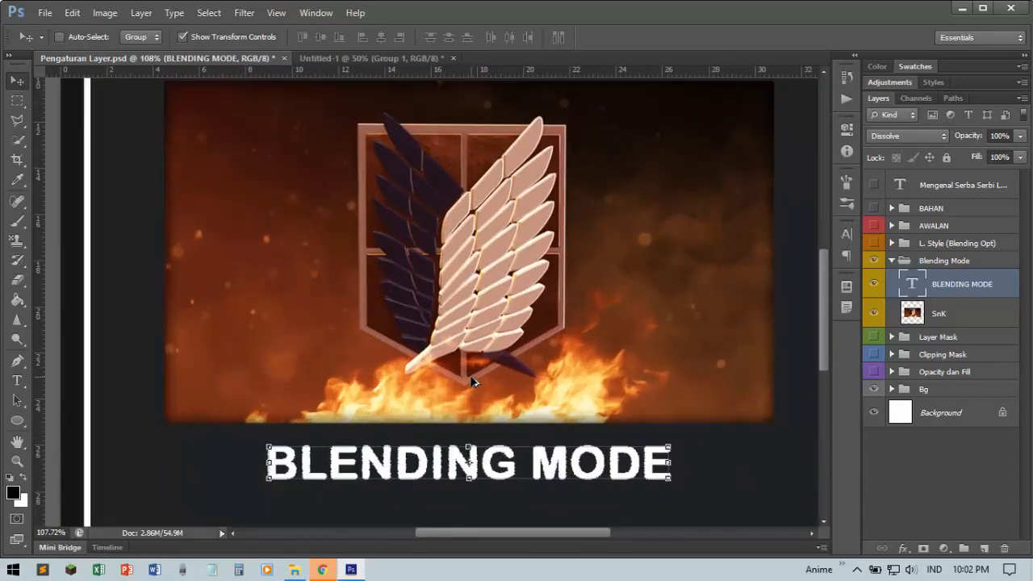
- Inspect the BLENDING MODE text together with the winged emblem and fire artwork above it, ending on a closer look at the text
scroll(473, 382, up, 1)
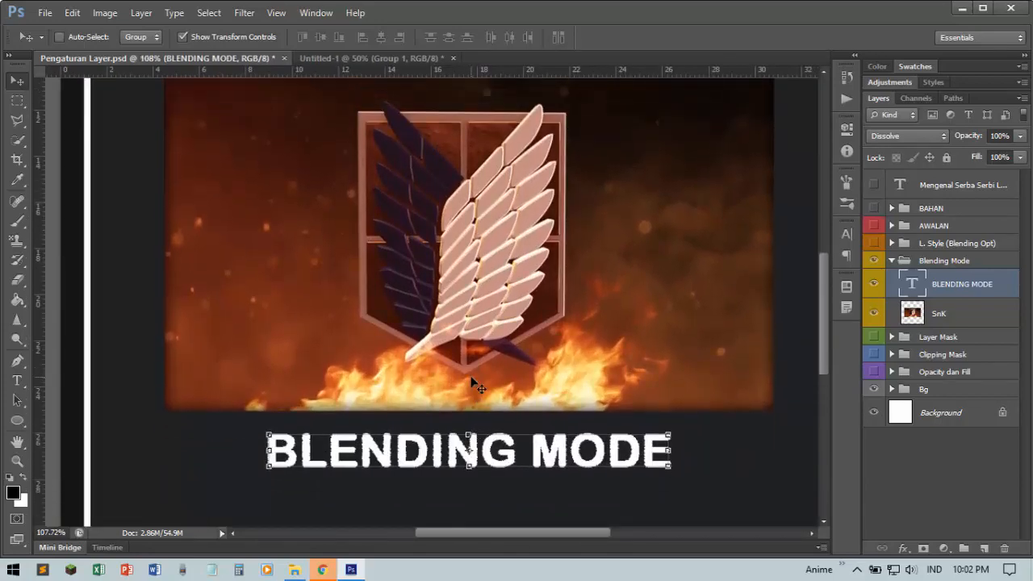
scroll(481, 345, up, 2)
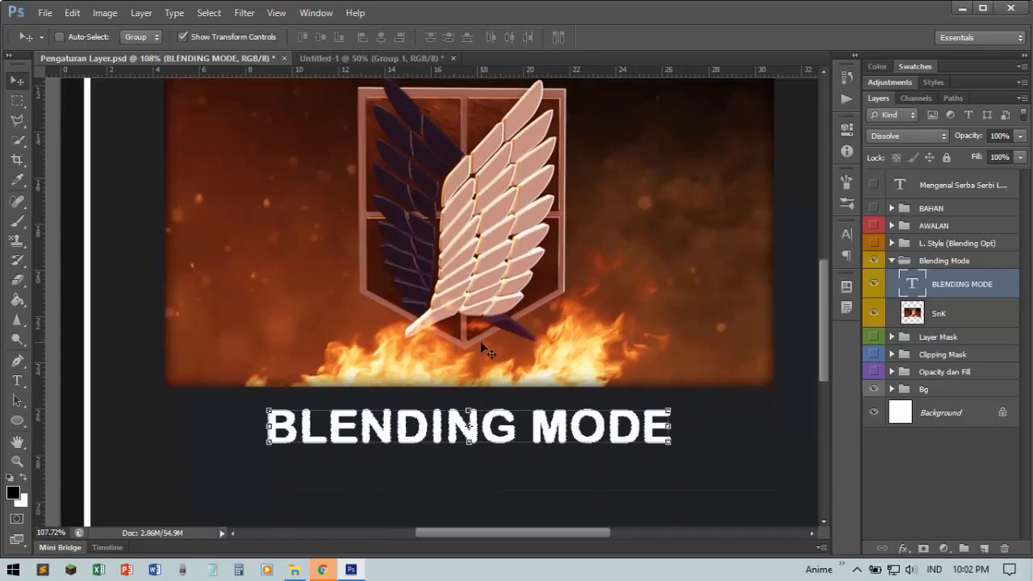
scroll(481, 346, down, 2)
scroll(481, 345, up, 2)
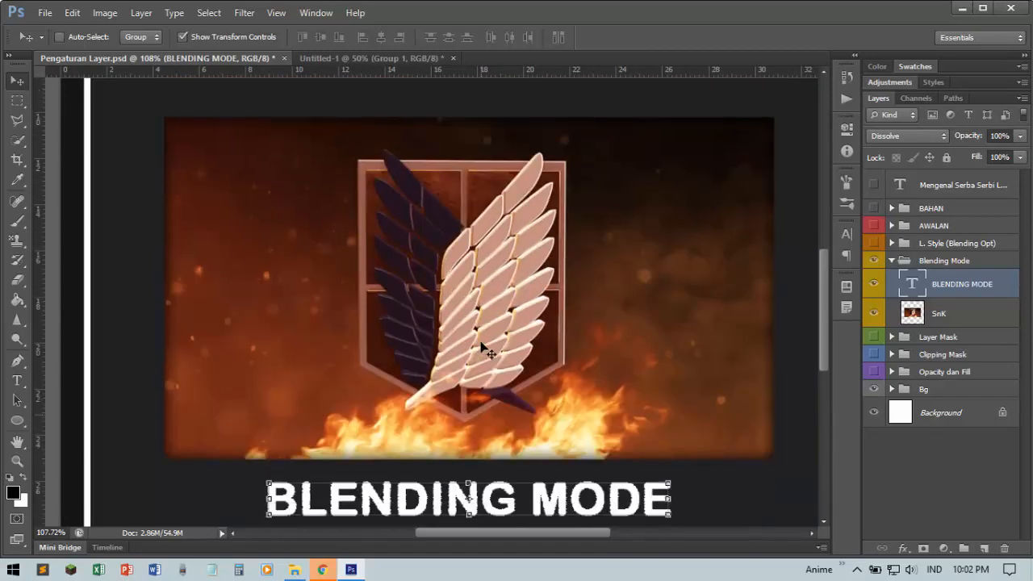
scroll(481, 346, down, 1)
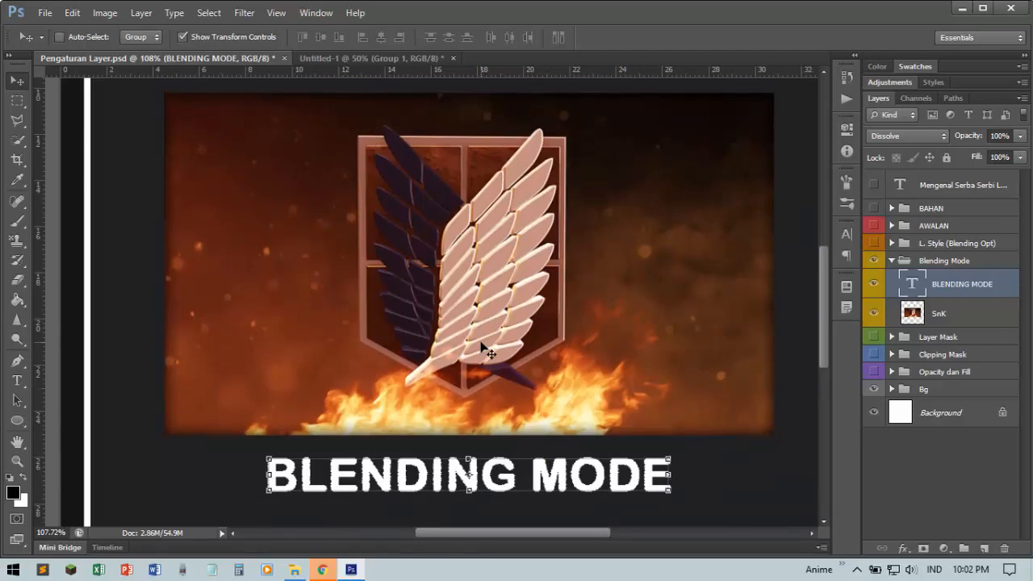
scroll(482, 347, right, 2)
scroll(483, 347, left, 3)
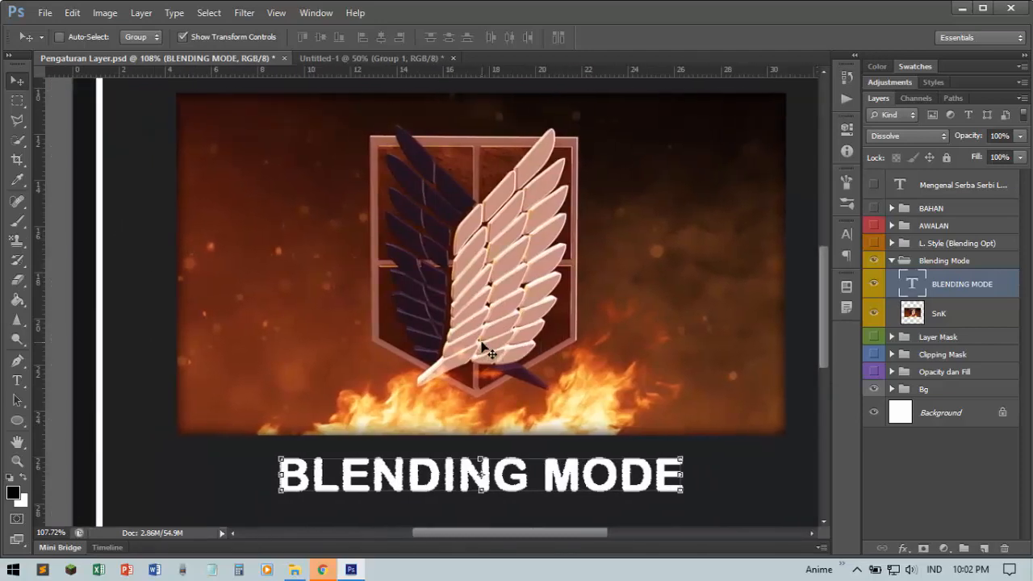
scroll(482, 347, up, 3)
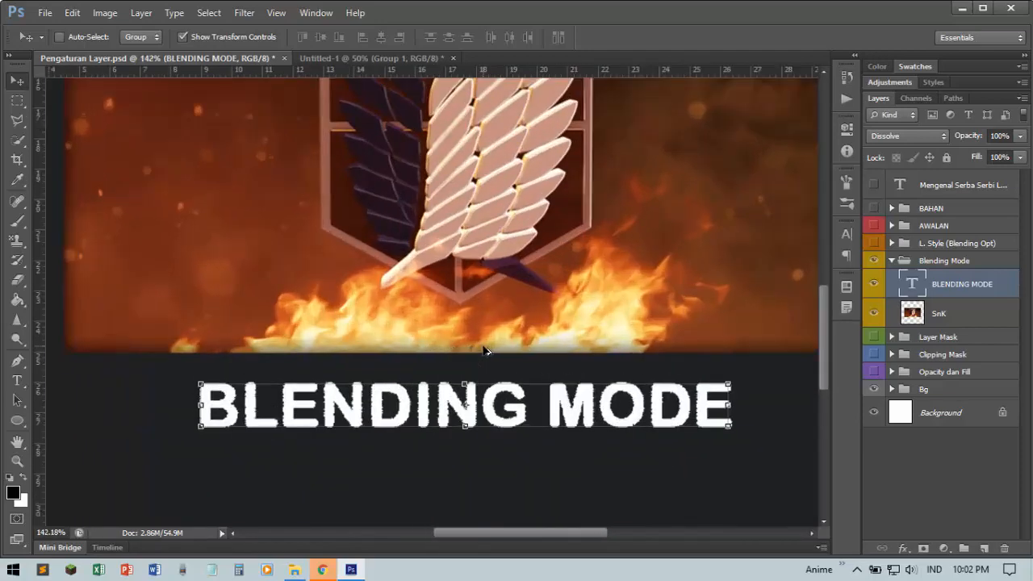
scroll(485, 350, right, 1)
scroll(485, 351, left, 3)
scroll(485, 350, down, 1)
scroll(485, 350, right, 2)
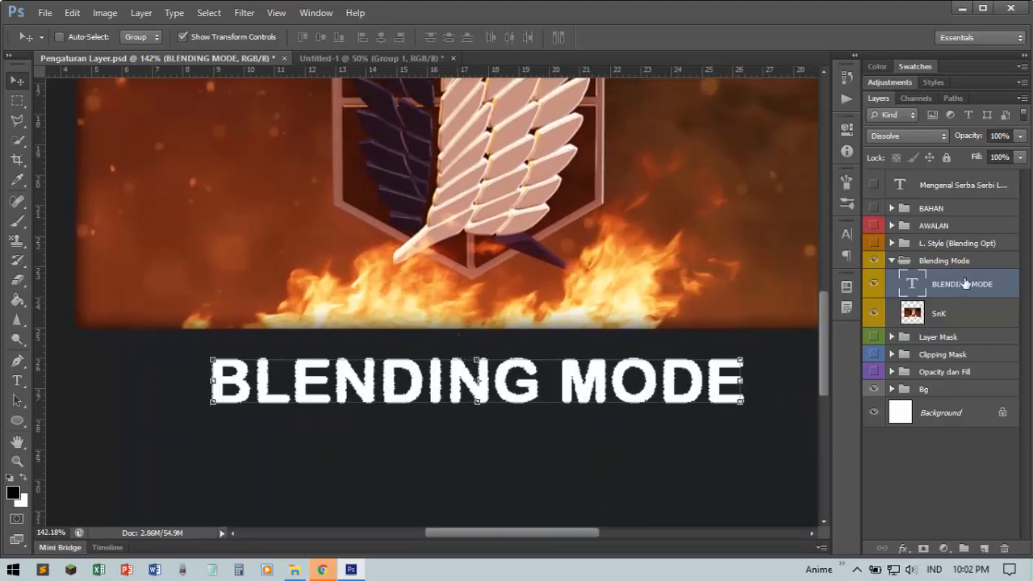
- Try the darkening blend modes on the BLENDING MODE text layer, from Multiply on to Lighten, and return to Darker Color
click(896, 136)
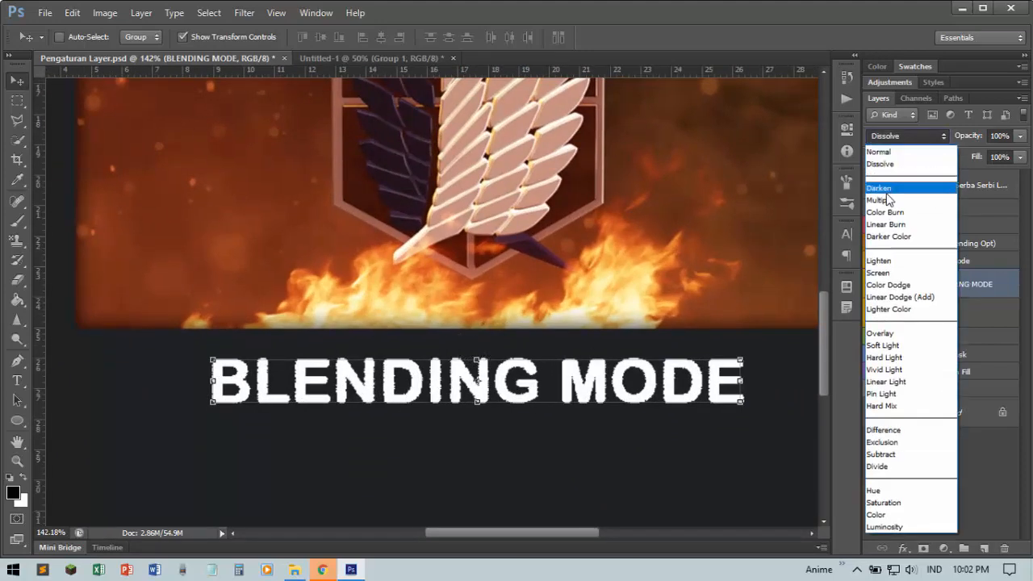
click(885, 194)
key(Down)
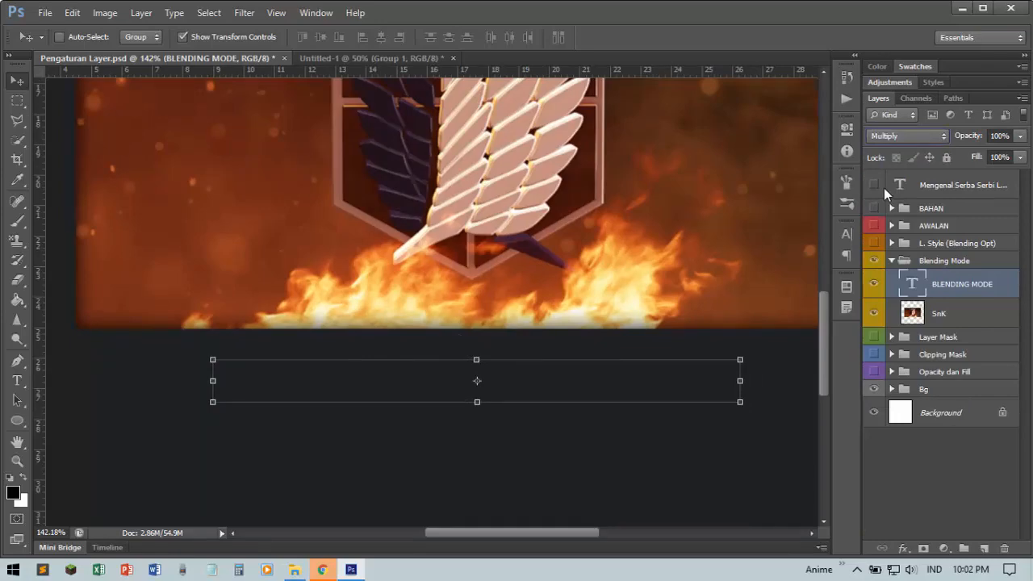
key(Down)
key(Down)
key(Down)
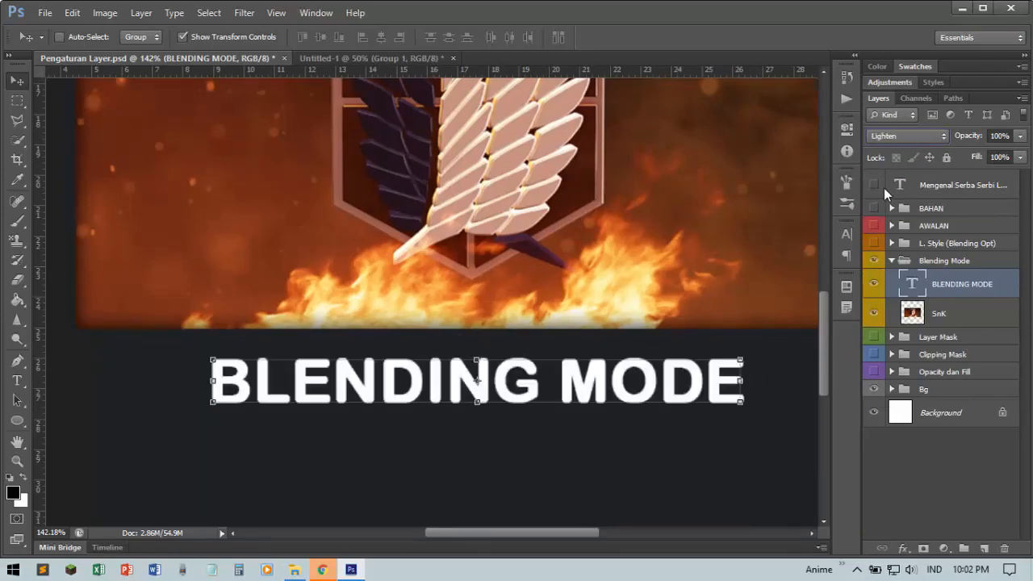
key(Up)
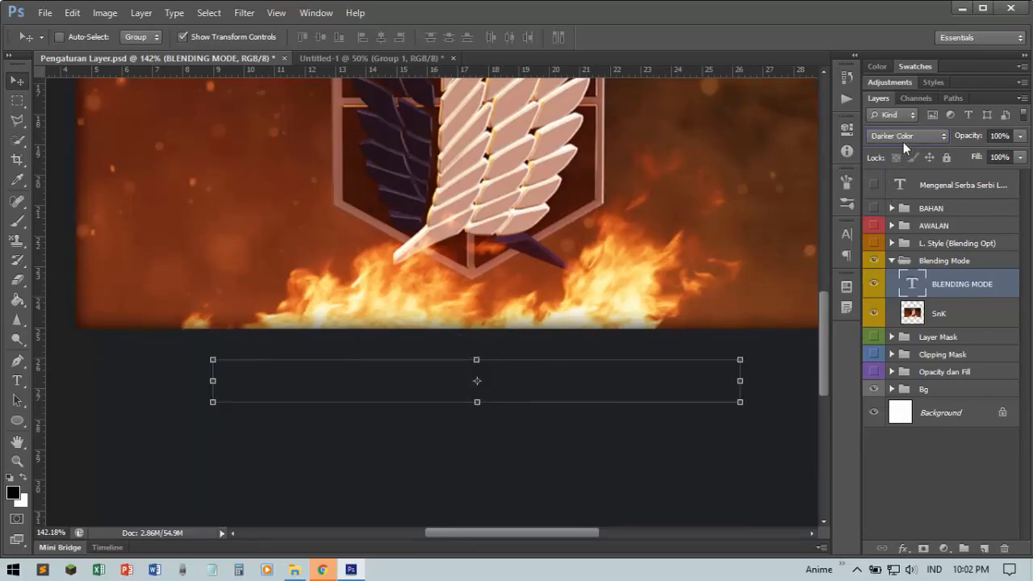
click(902, 137)
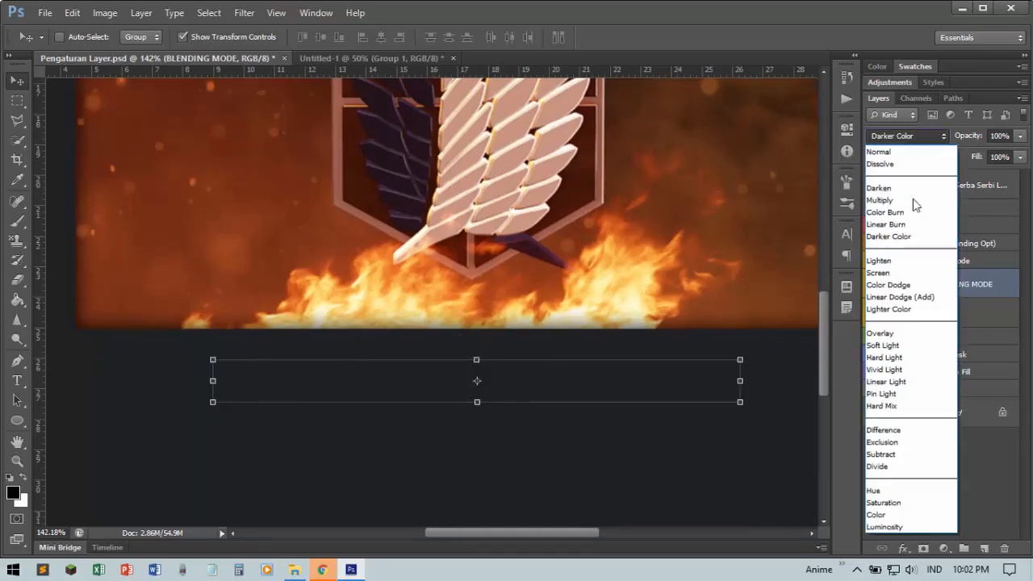
click(912, 135)
click(914, 134)
click(894, 260)
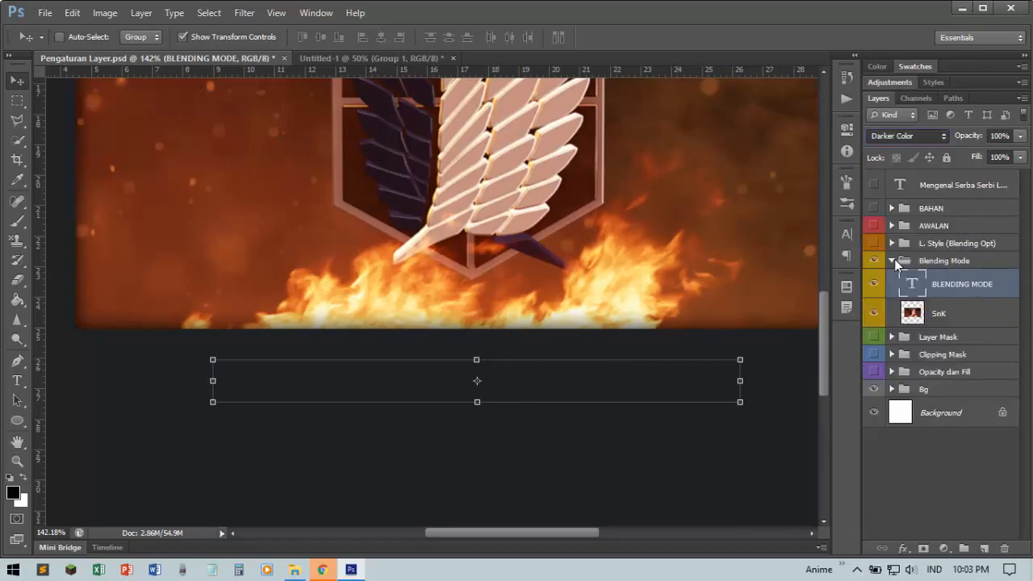
- Cycle the BLENDING MODE text layer's blend mode onward through Screen and Soft Light to Hard Light
key(shift+plus)
key(shift+plus)
key(shift+plus)
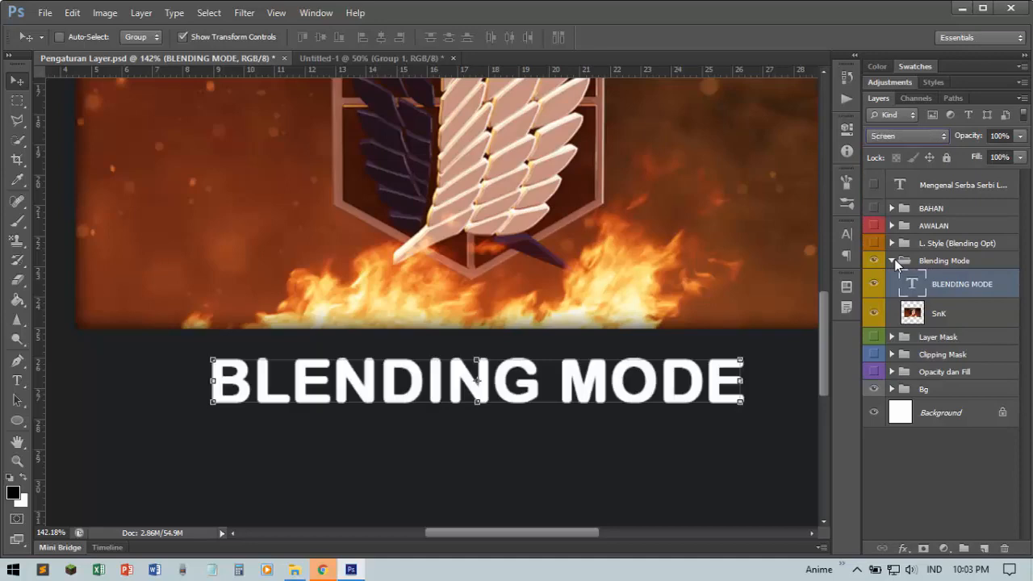
key(shift+plus)
key(shift+plus)
key(shift+plus)
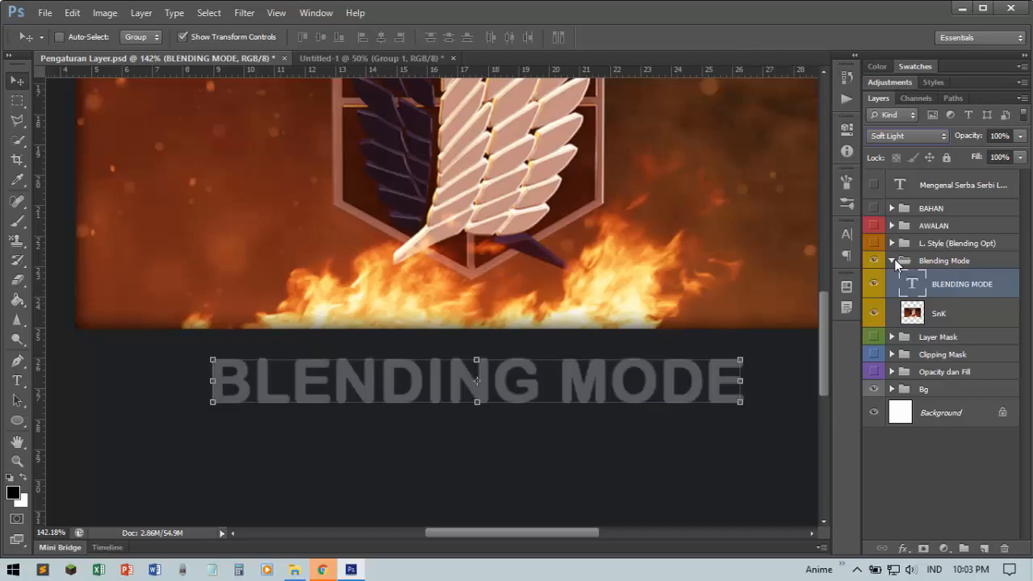
key(shift+plus)
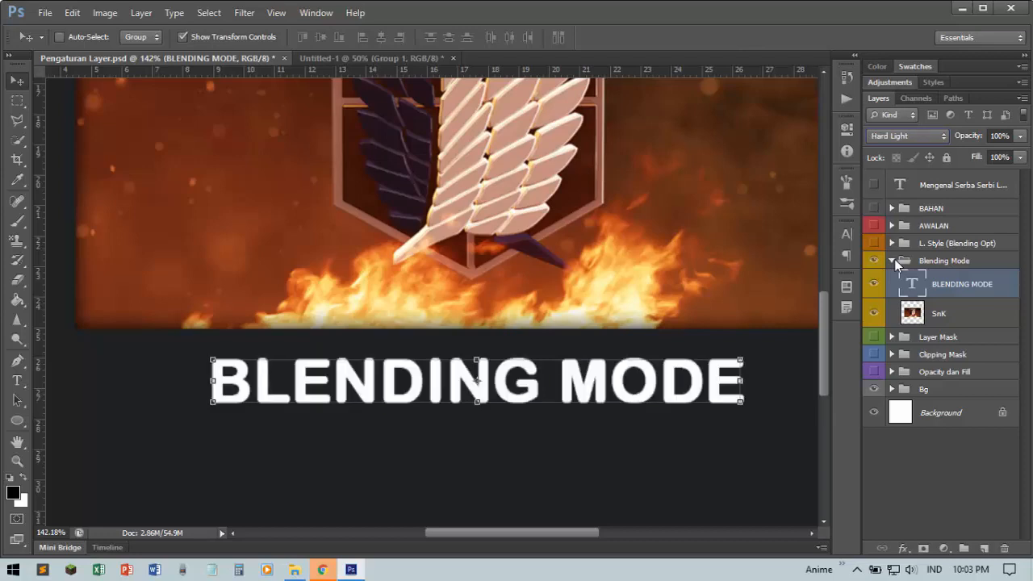
- Advance the BLENDING MODE text layer's blend mode past Pin Light to Luminosity, and bring up the list of blend modes
click(898, 137)
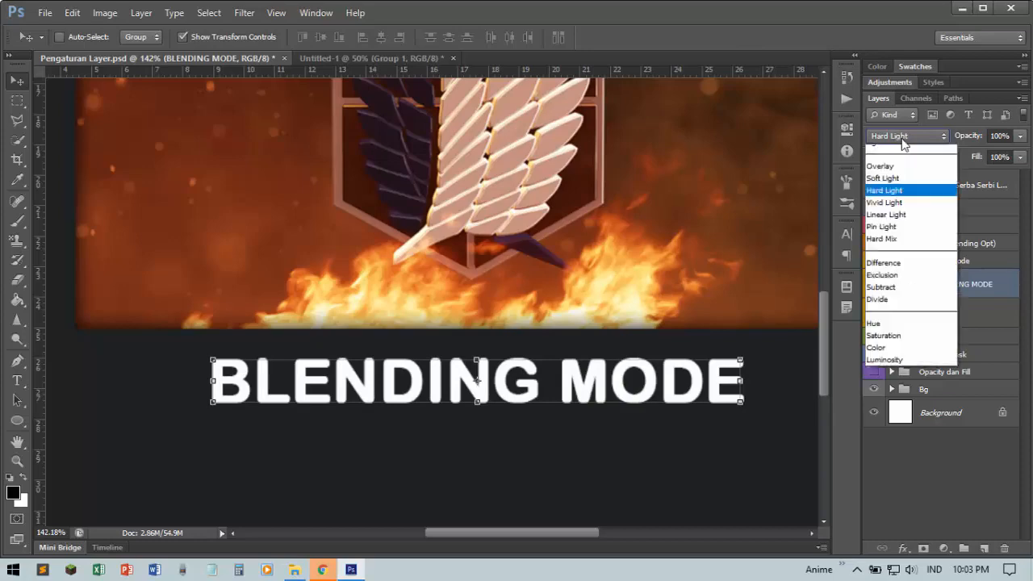
click(905, 392)
key(Down)
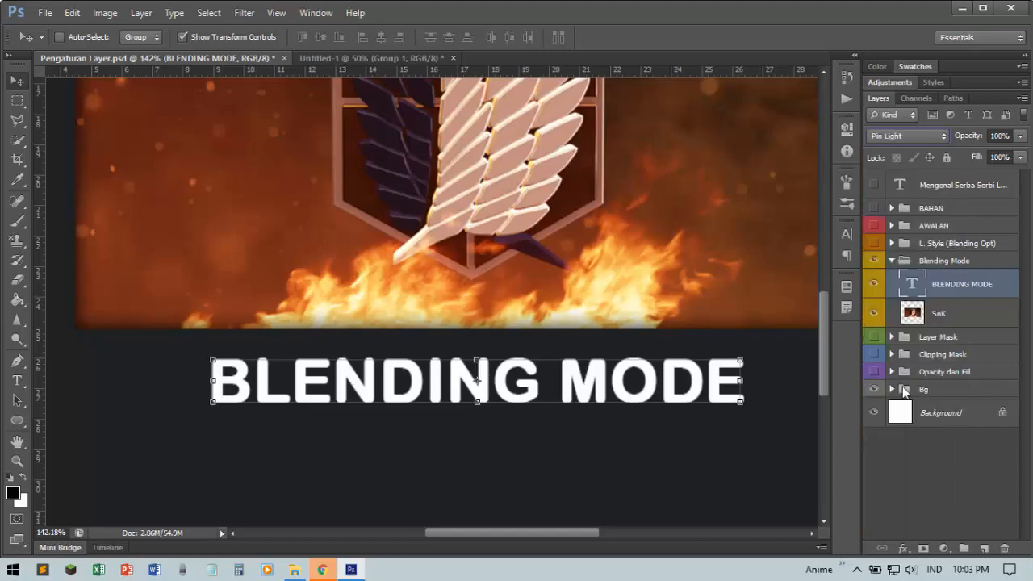
key(Down)
key(Down)
key(Down)
key(Down)
click(908, 136)
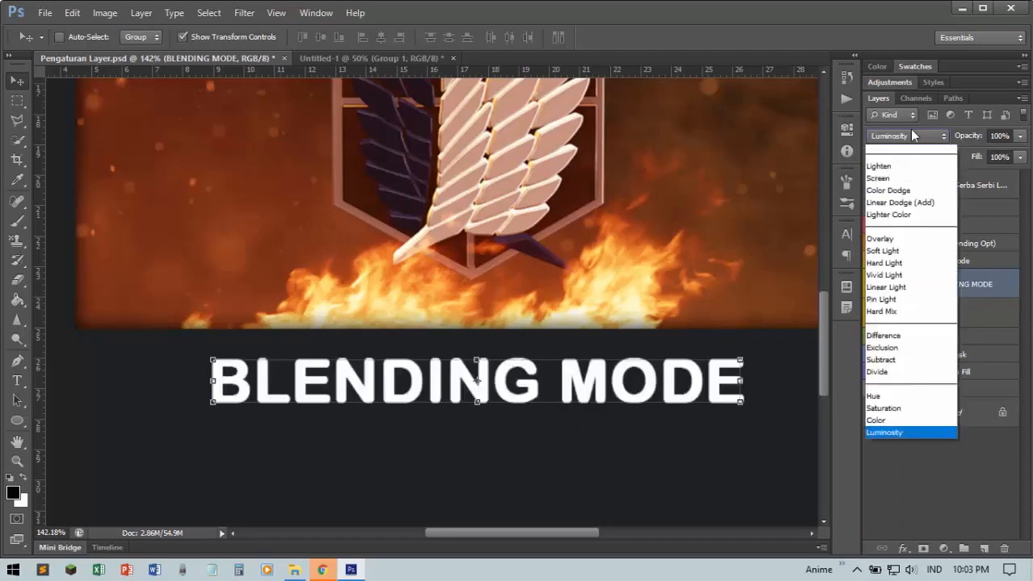
- Set the BLENDING MODE text layer's blend mode to Normal
click(887, 148)
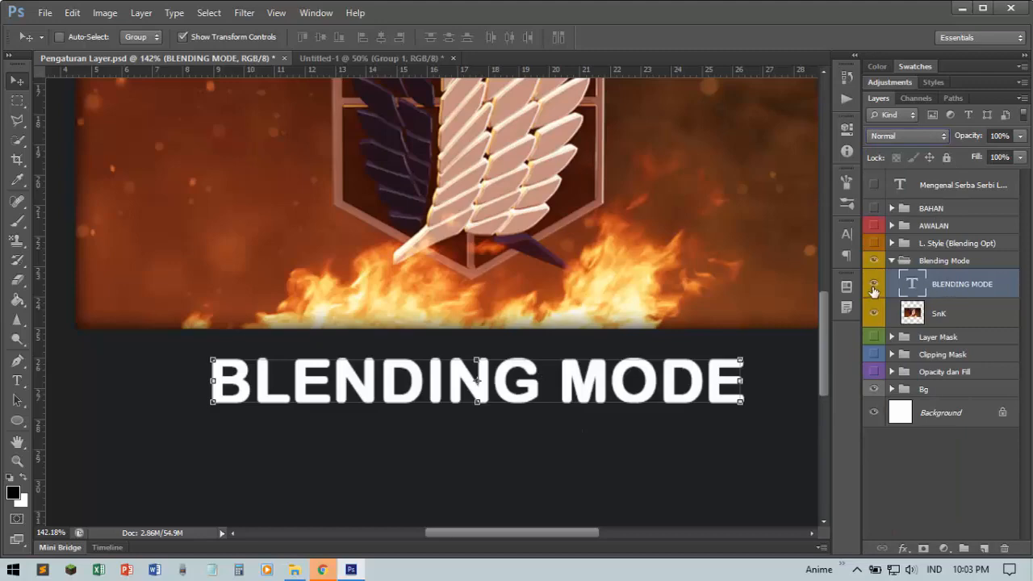
scroll(571, 232, down, 5)
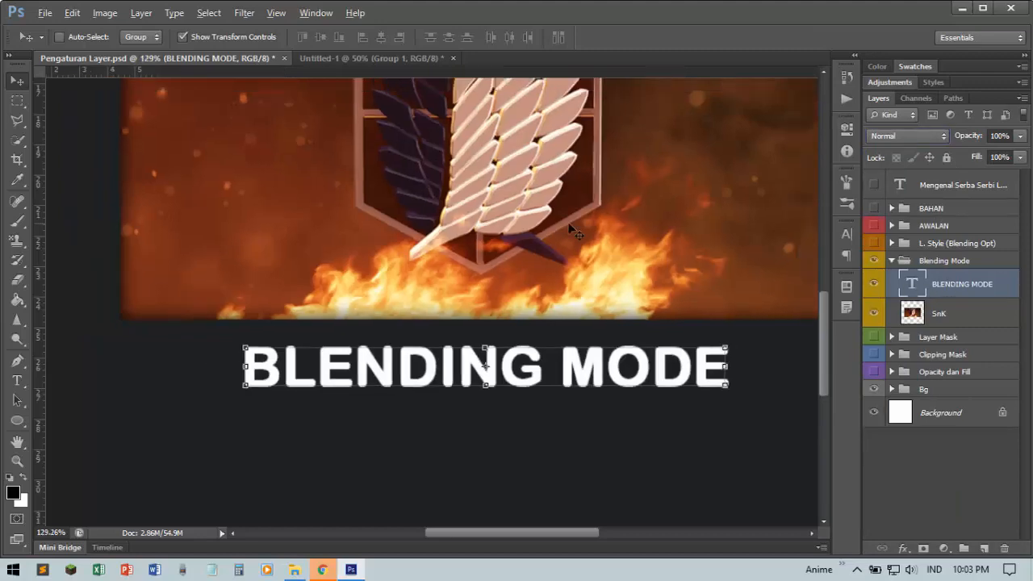
scroll(510, 303, up, 2)
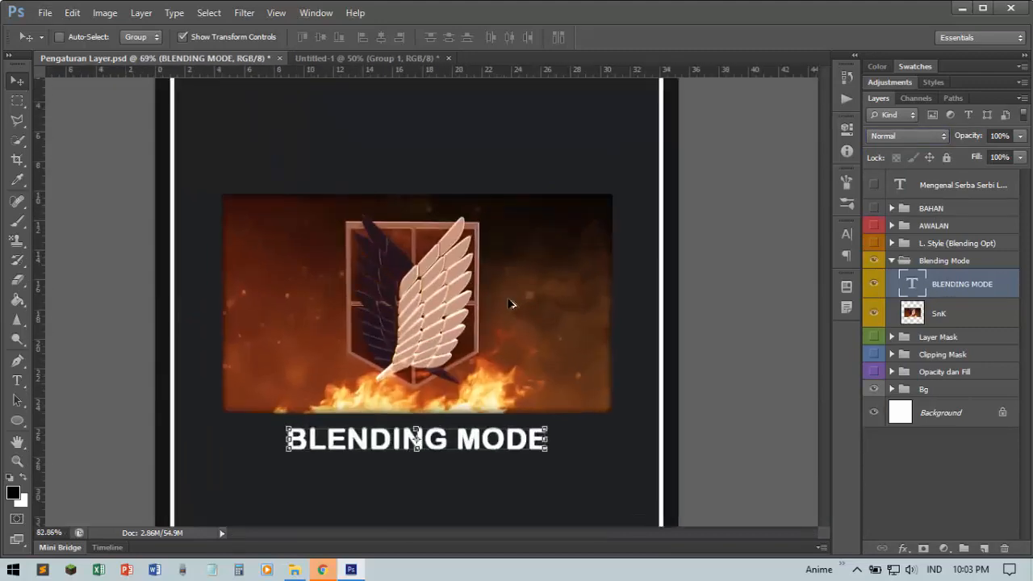
- Try the Dissolve blend mode on the SnK image layer and inspect the image's upper edge up close
click(929, 321)
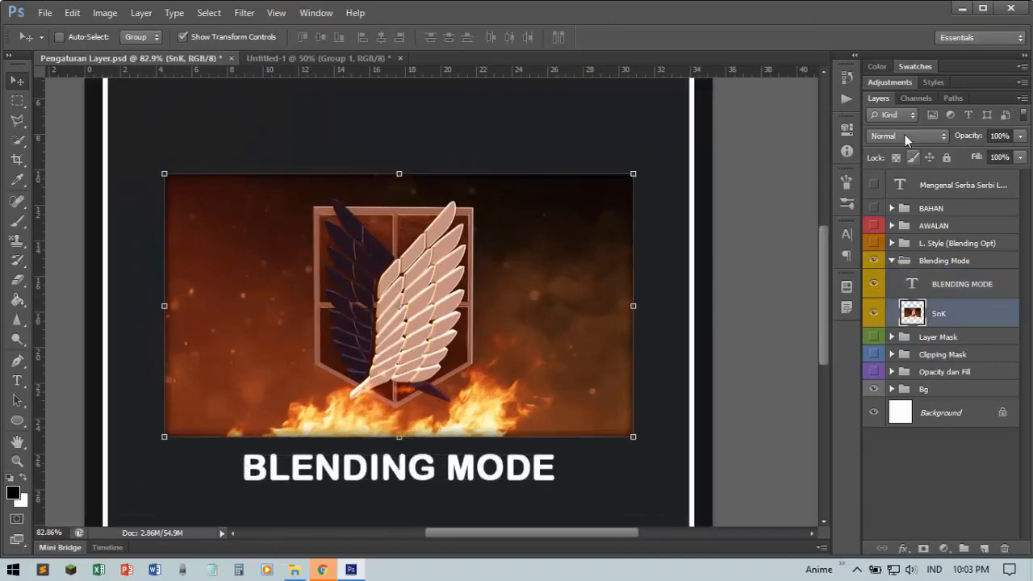
click(905, 135)
click(896, 161)
key(alt)
scroll(369, 192, up, 5)
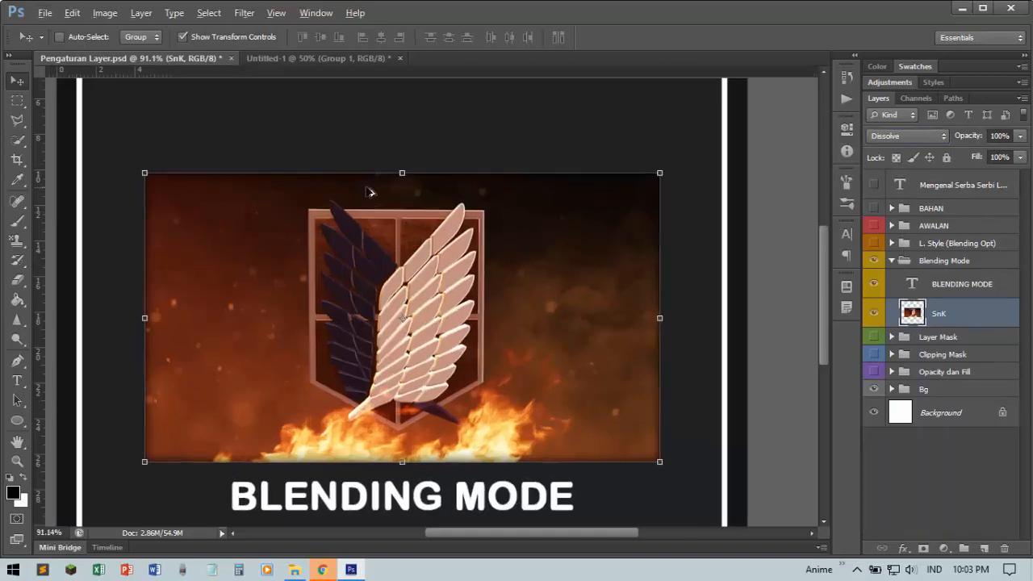
scroll(369, 191, up, 3)
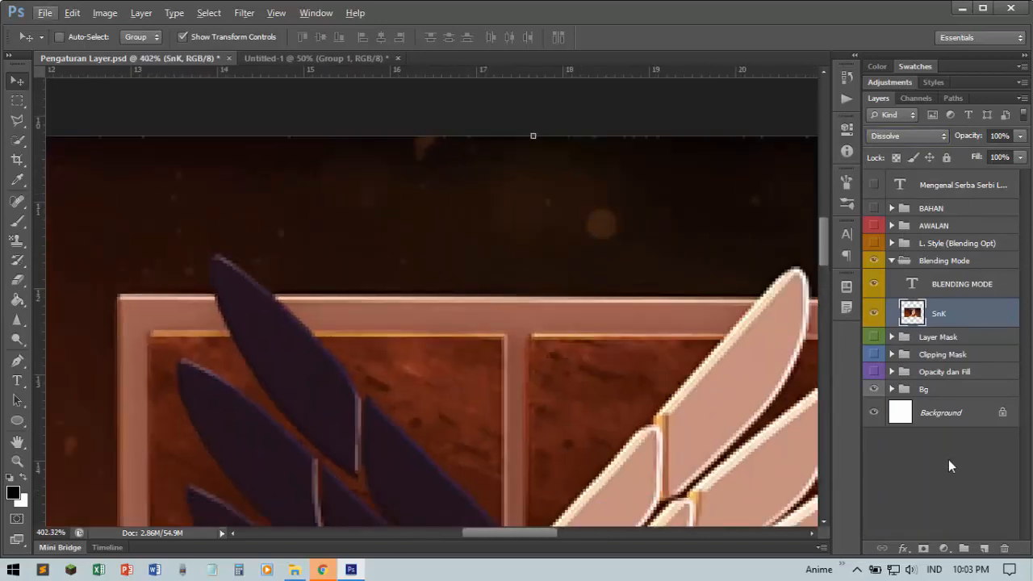
click(948, 464)
scroll(457, 155, up, 1)
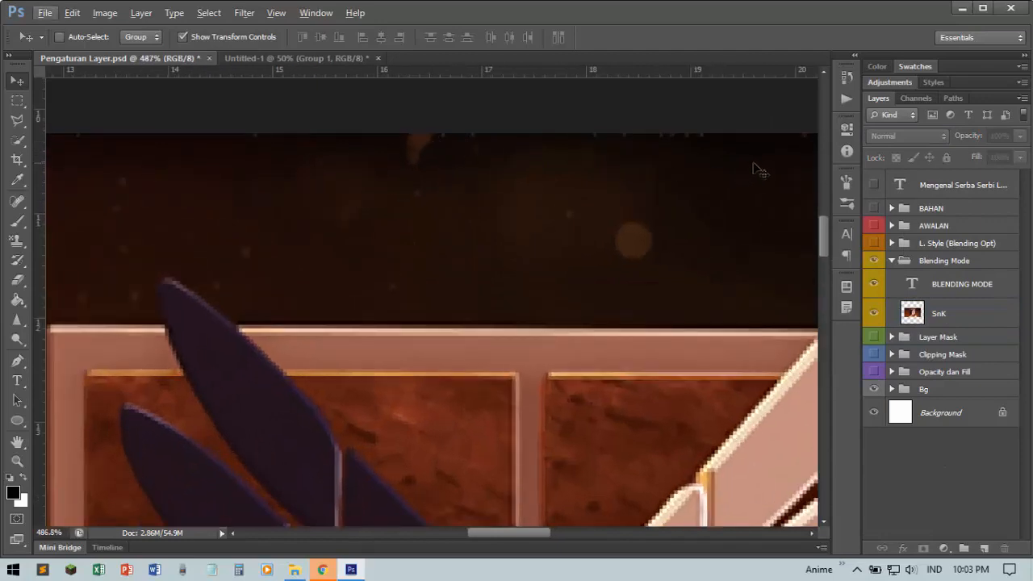
scroll(510, 167, down, 8)
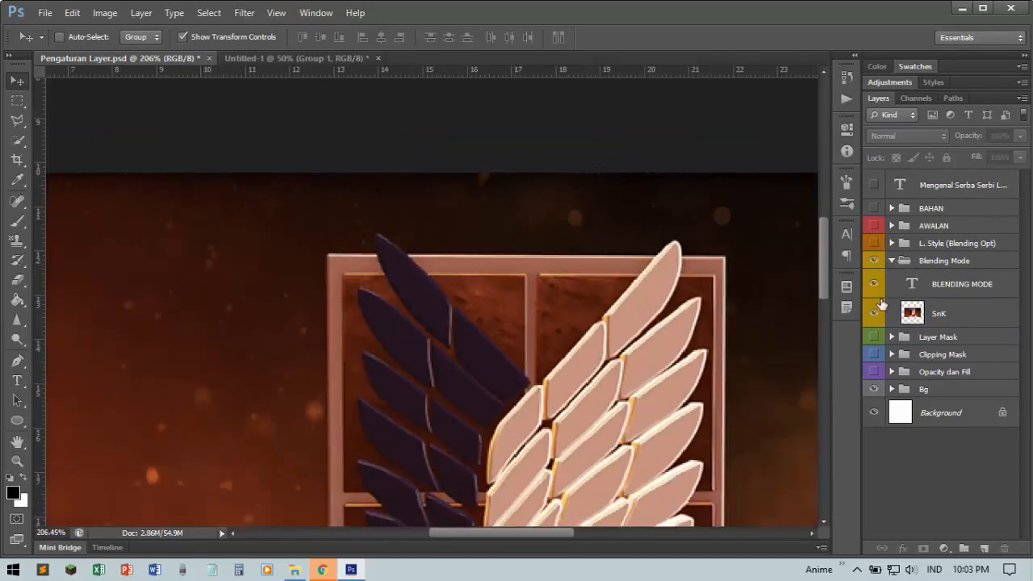
- Return the SnK layer's blend mode to Normal
click(938, 321)
click(899, 139)
key(Escape)
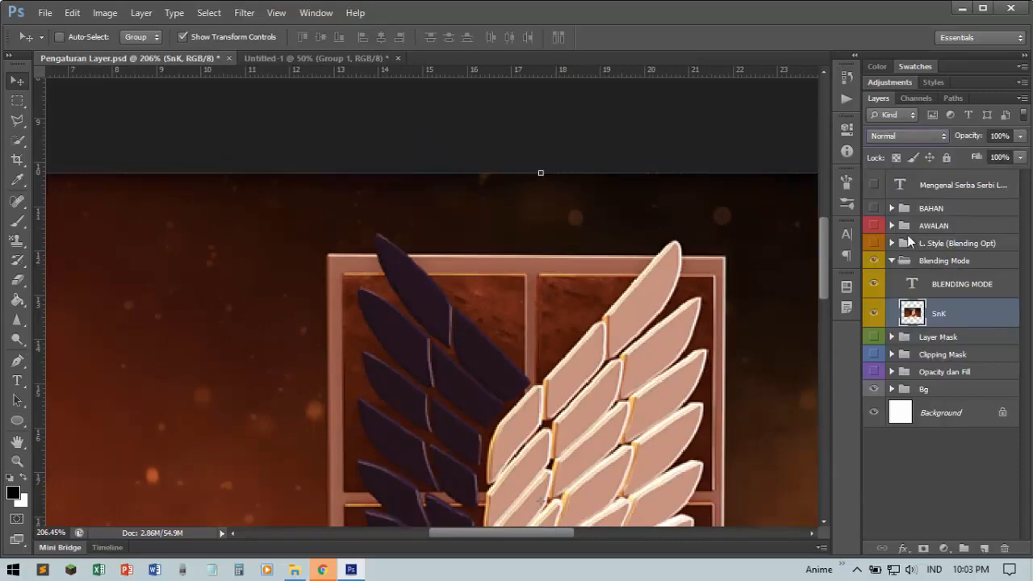
click(911, 429)
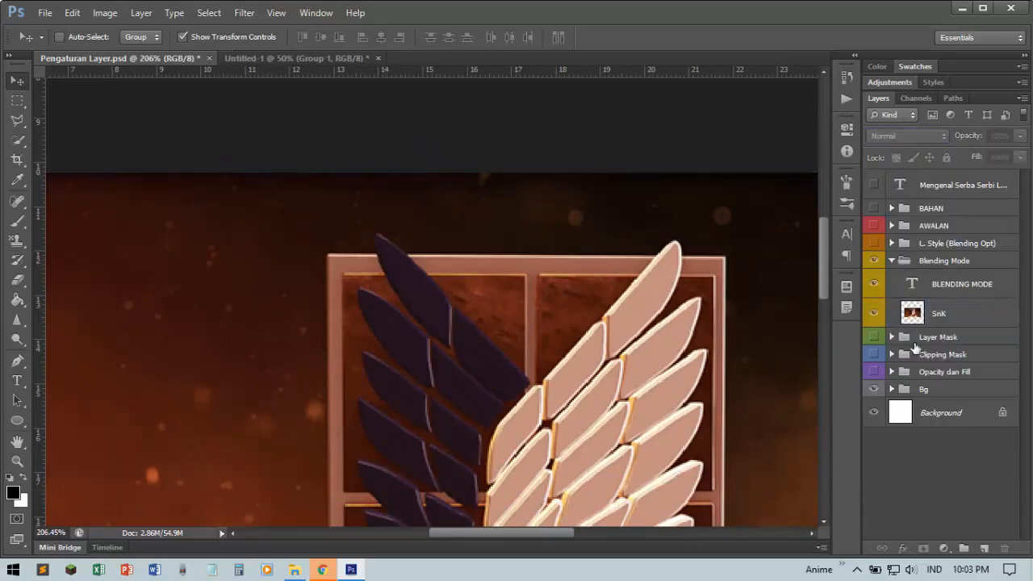
click(939, 314)
click(910, 136)
click(909, 138)
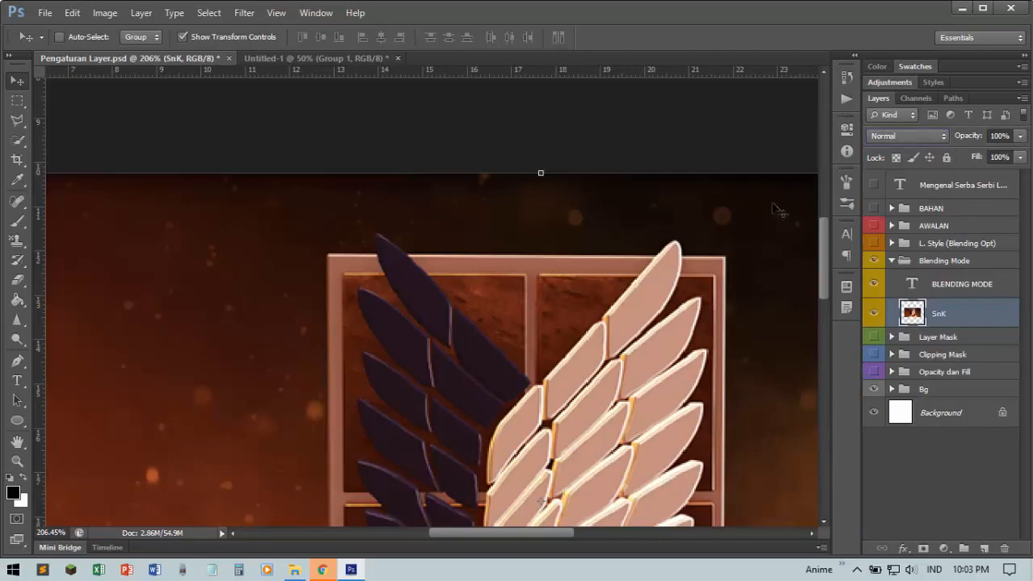
- Apply the Darken blend mode to the SnK layer with the whole image in view
scroll(542, 343, down, 5)
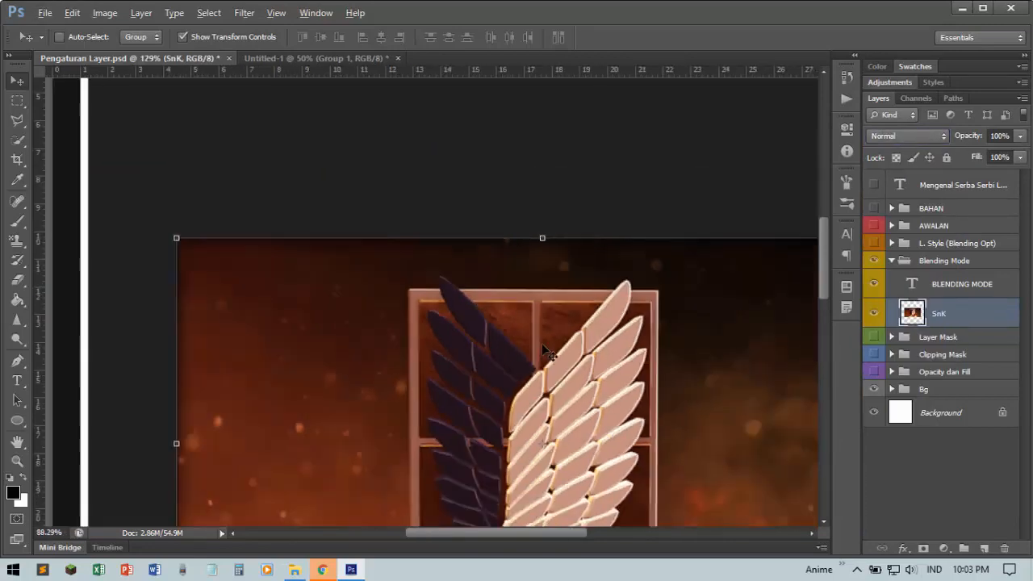
scroll(543, 347, down, 3)
scroll(524, 362, up, 3)
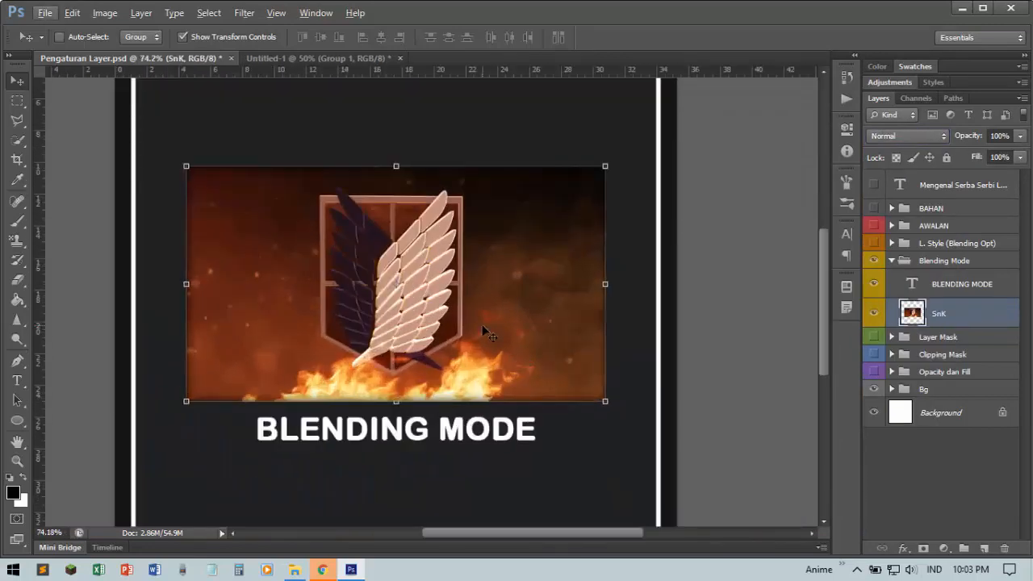
scroll(483, 330, left, 2)
scroll(483, 330, left, 1)
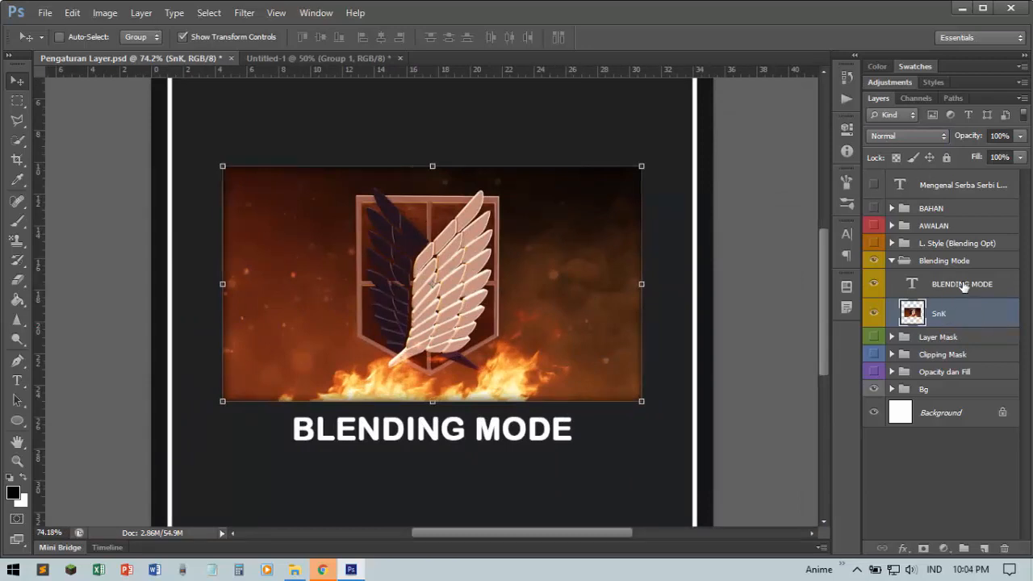
click(907, 137)
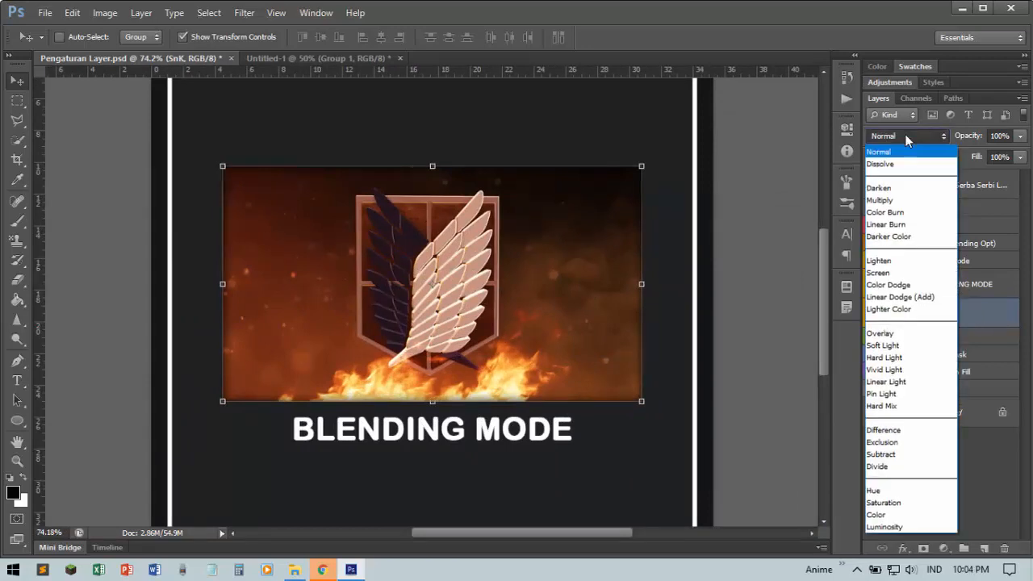
click(893, 188)
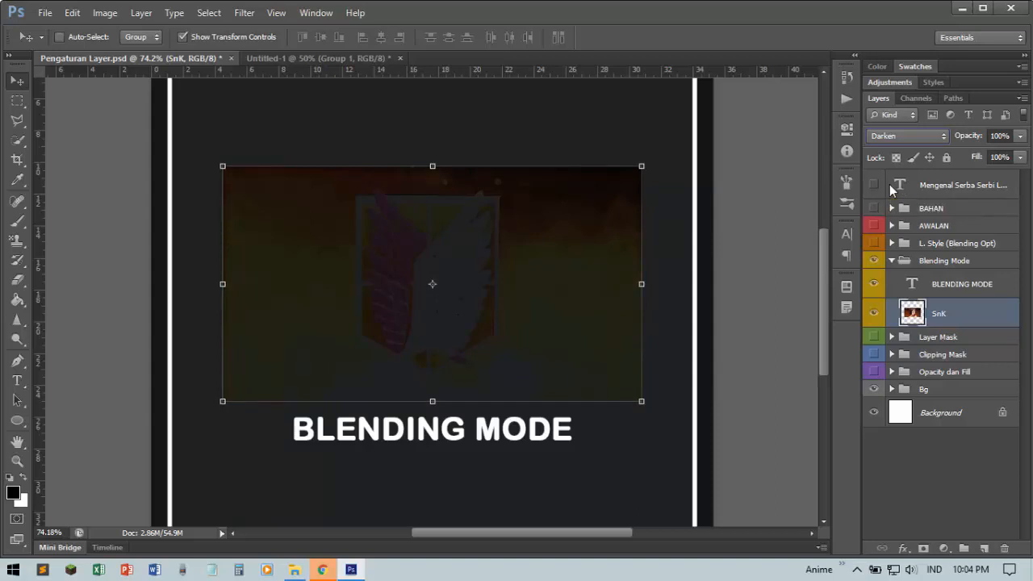
- Preview the SnK layer in the successive blend modes from Multiply through Color Burn and Lighten to Lighter Color
click(875, 137)
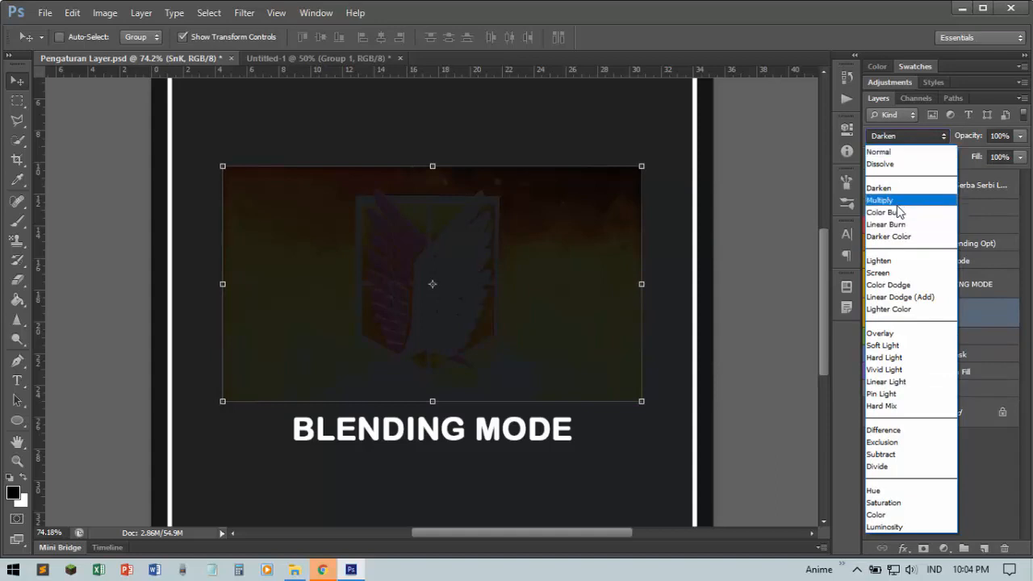
click(897, 208)
key(Down)
key(Down)
key(Down)
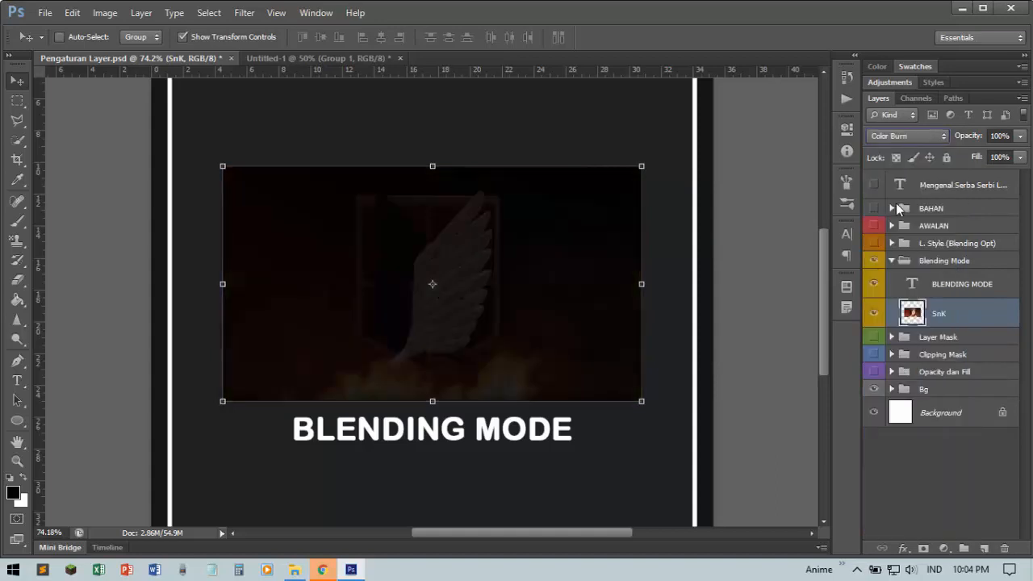
key(Down)
key(Down)
key(Down)
key(Down)
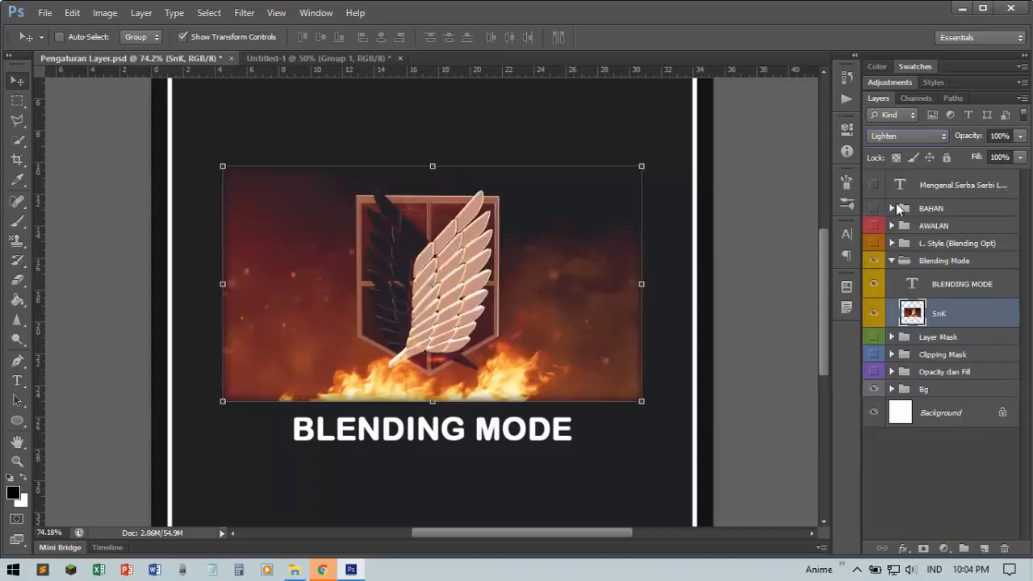
key(Down)
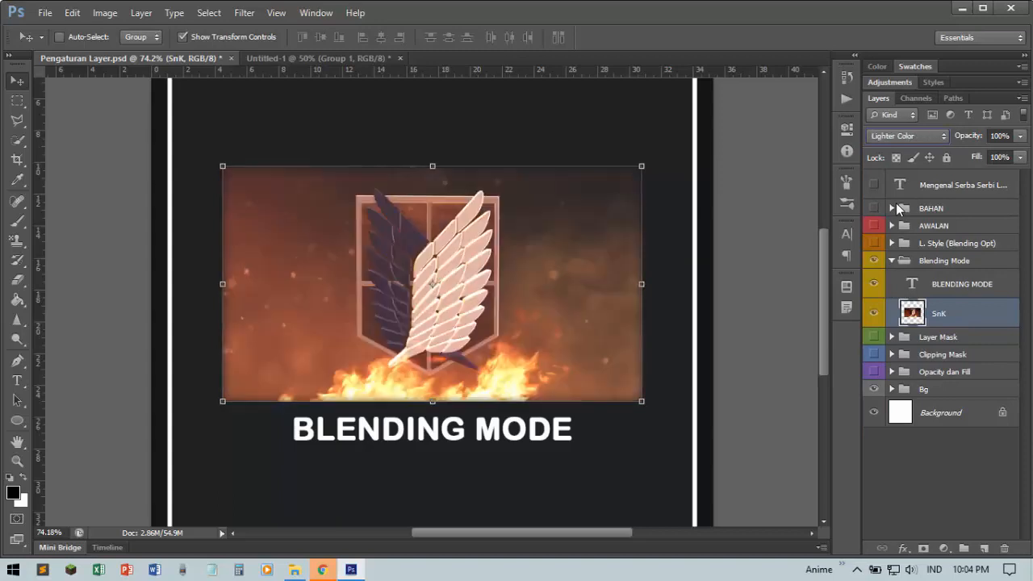
- Set the SnK layer to Color Dodge, and cycle through Hard Light, Hard Mix, Divide and Saturation to end on the Luminosity blend mode
click(920, 137)
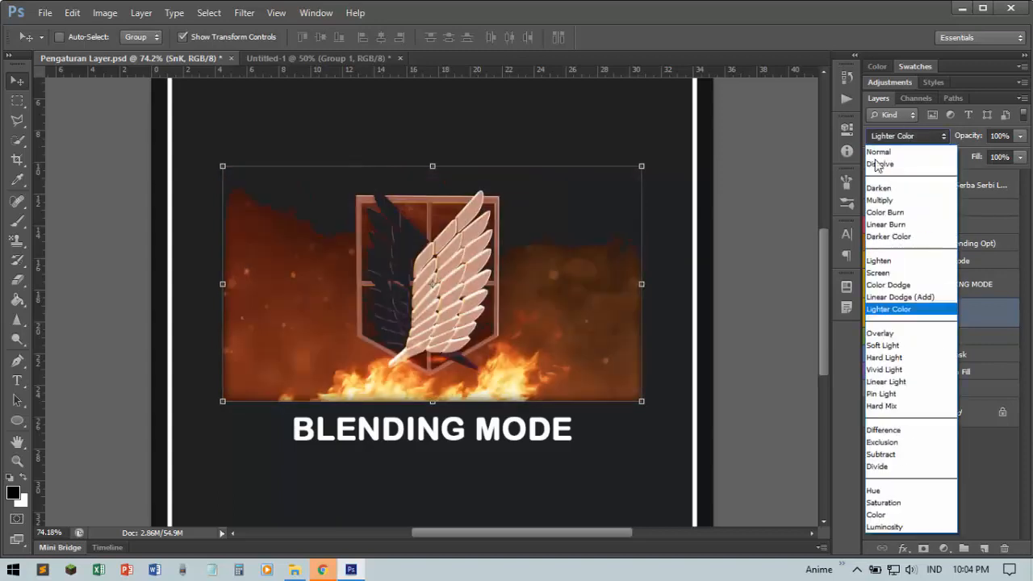
click(891, 287)
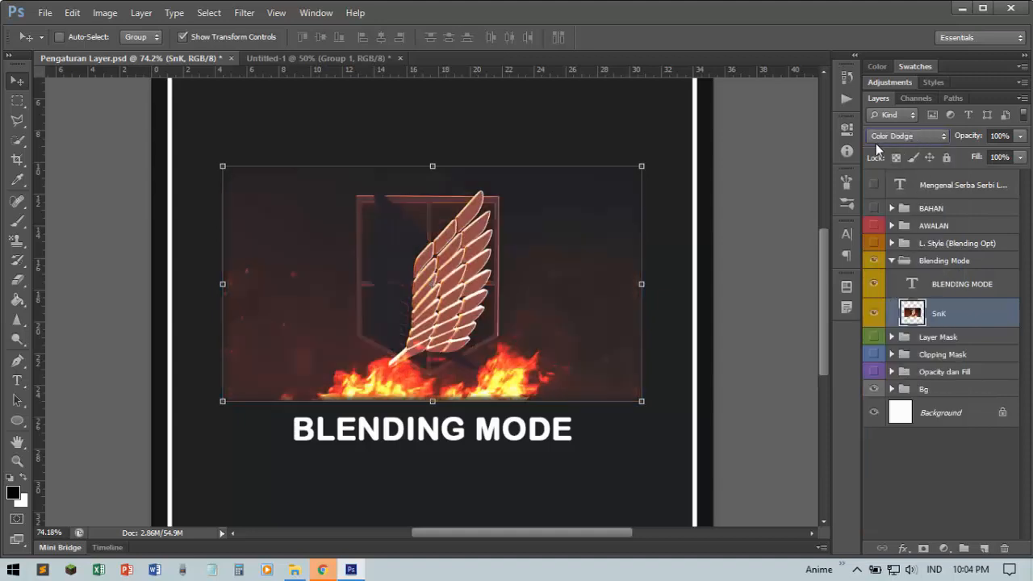
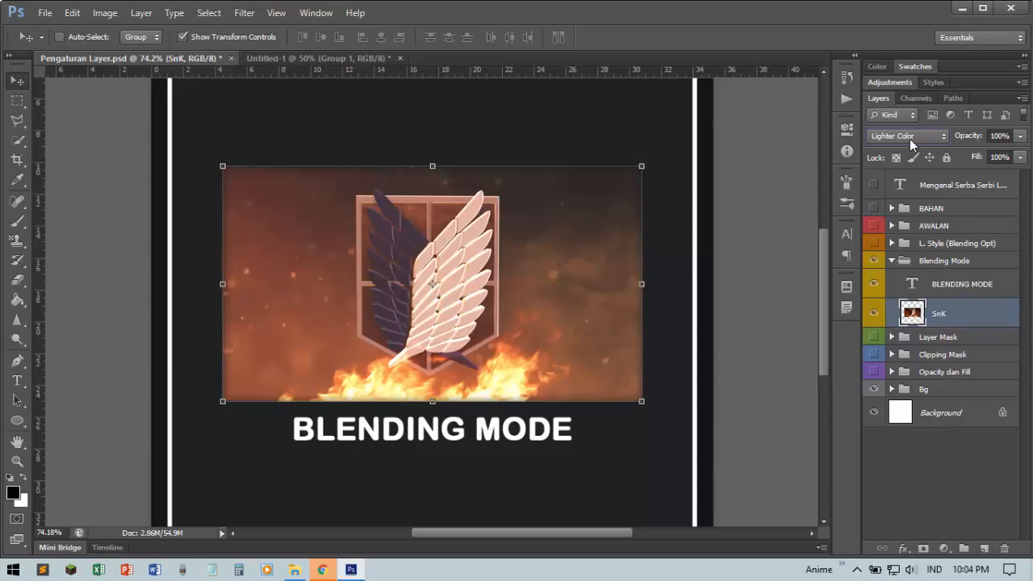
scroll(909, 138, down, 2)
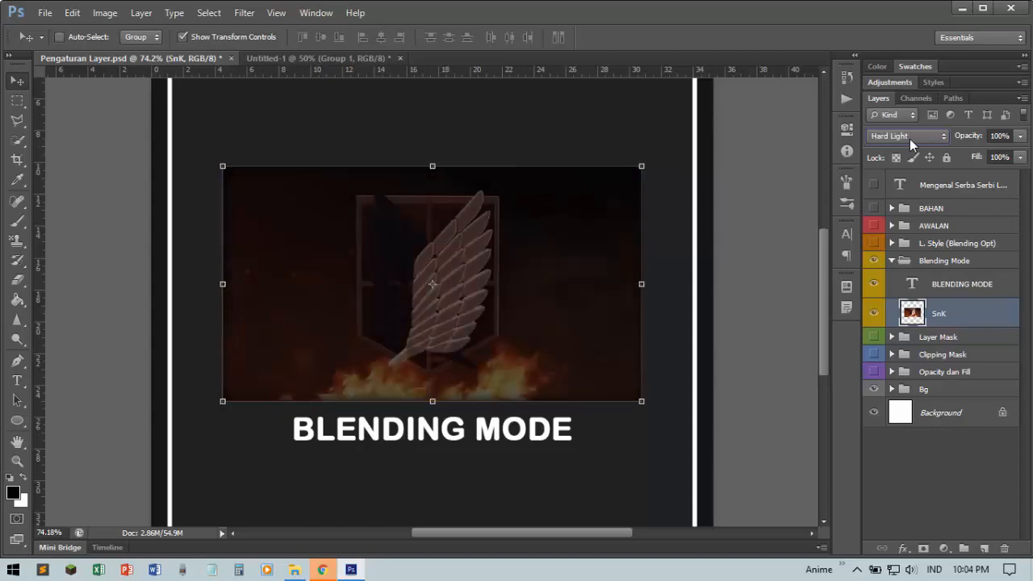
scroll(910, 139, down, 4)
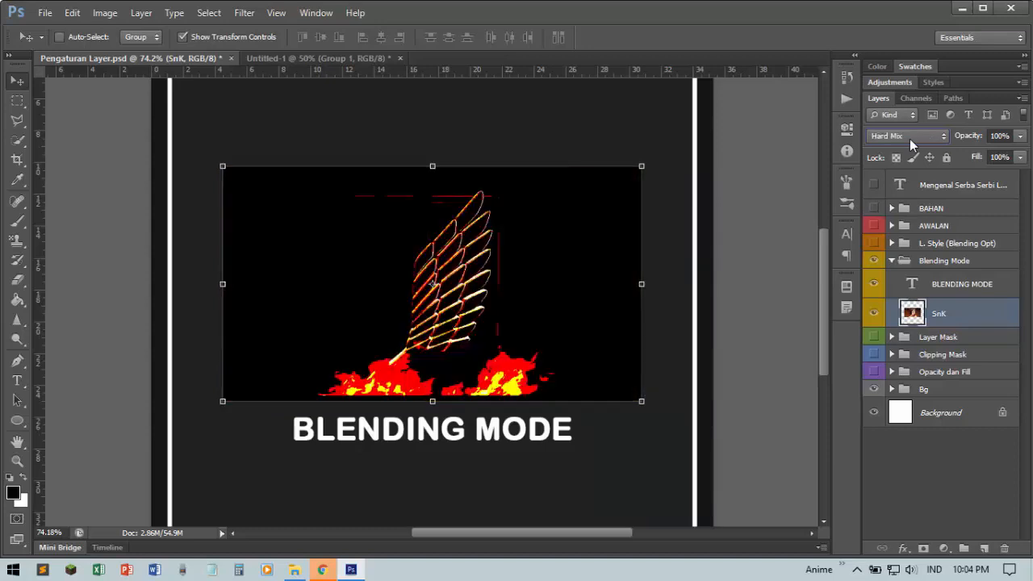
scroll(910, 139, down, 1)
scroll(910, 139, down, 2)
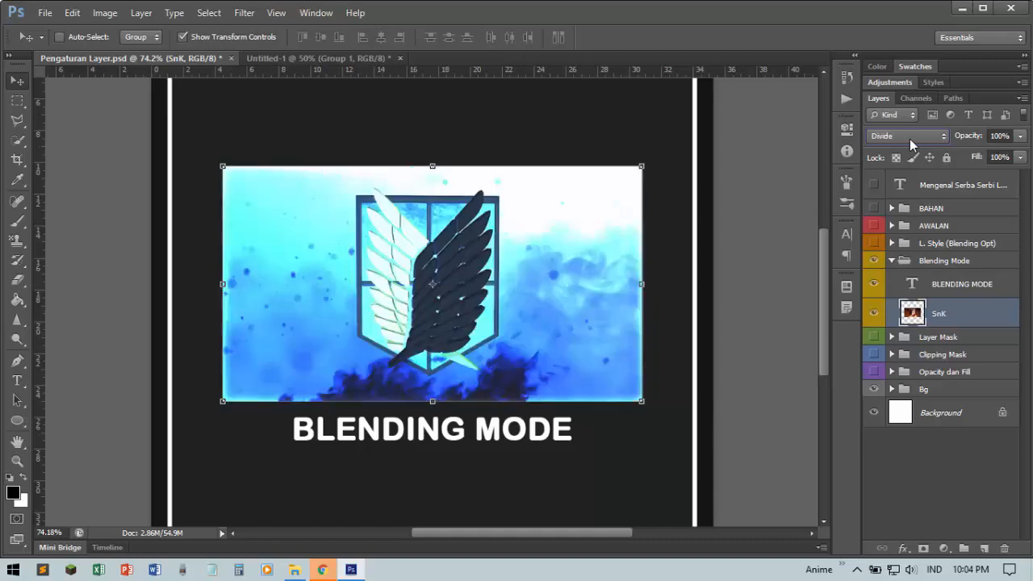
scroll(910, 138, up, 1)
scroll(910, 139, down, 1)
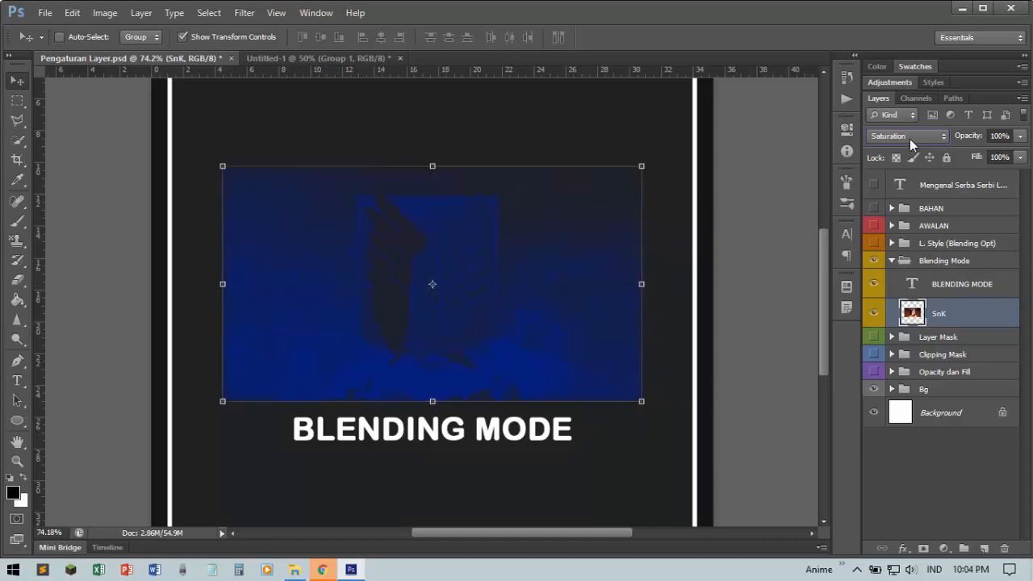
scroll(910, 139, down, 1)
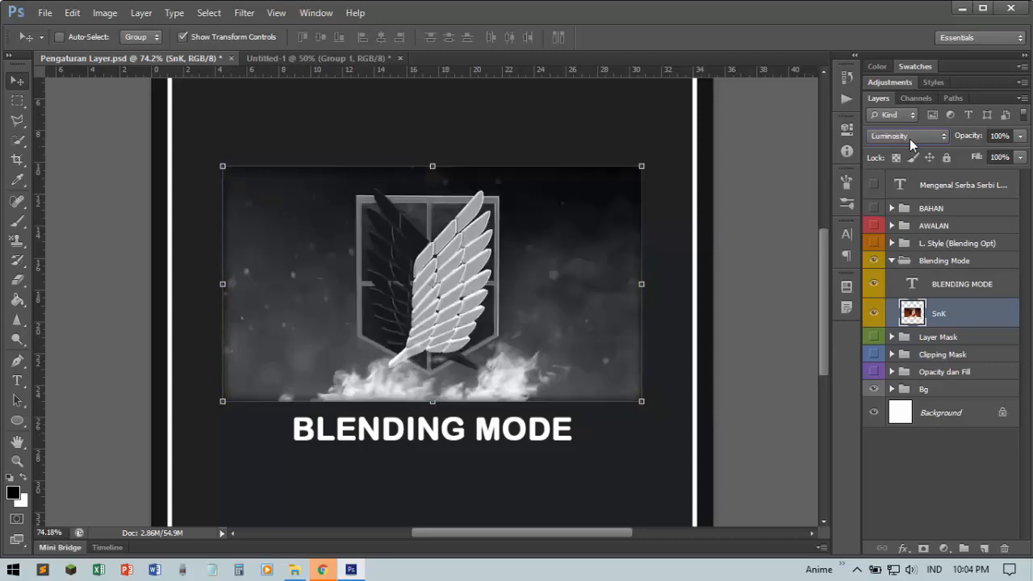
click(940, 461)
click(936, 314)
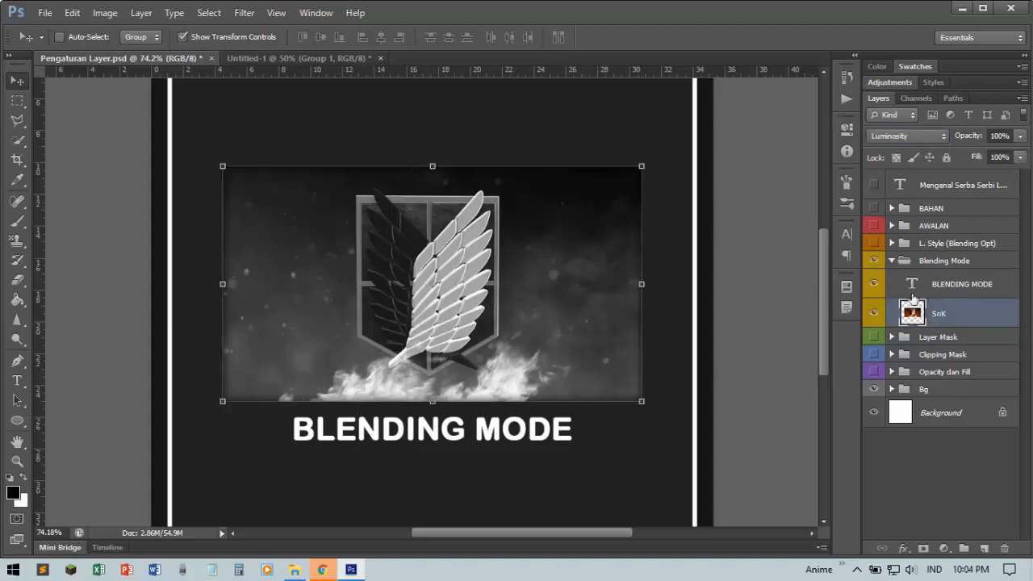
- Deselect the SnK layer, and collapse and hide the Blending Mode layer group
click(918, 462)
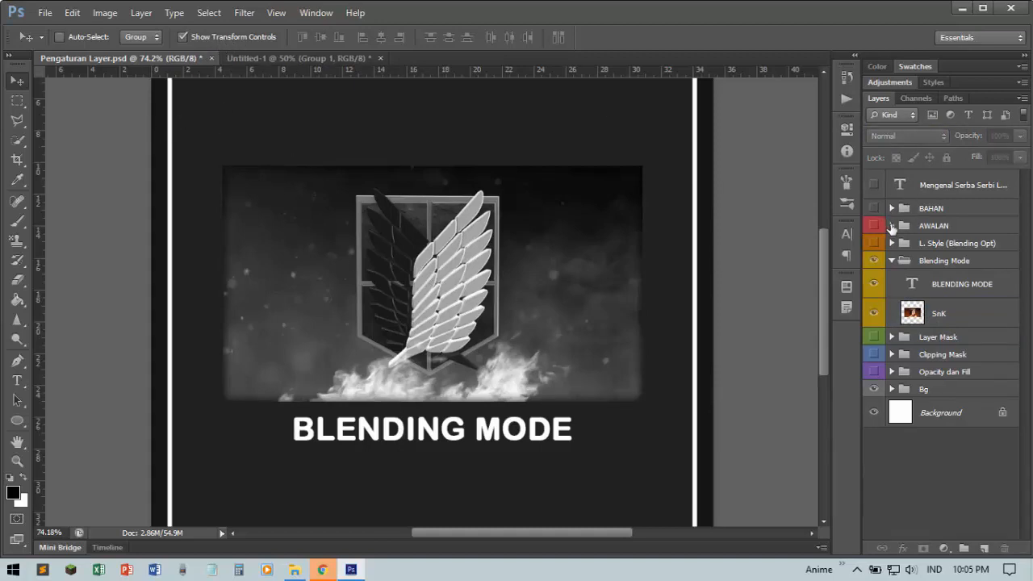
click(891, 261)
click(874, 260)
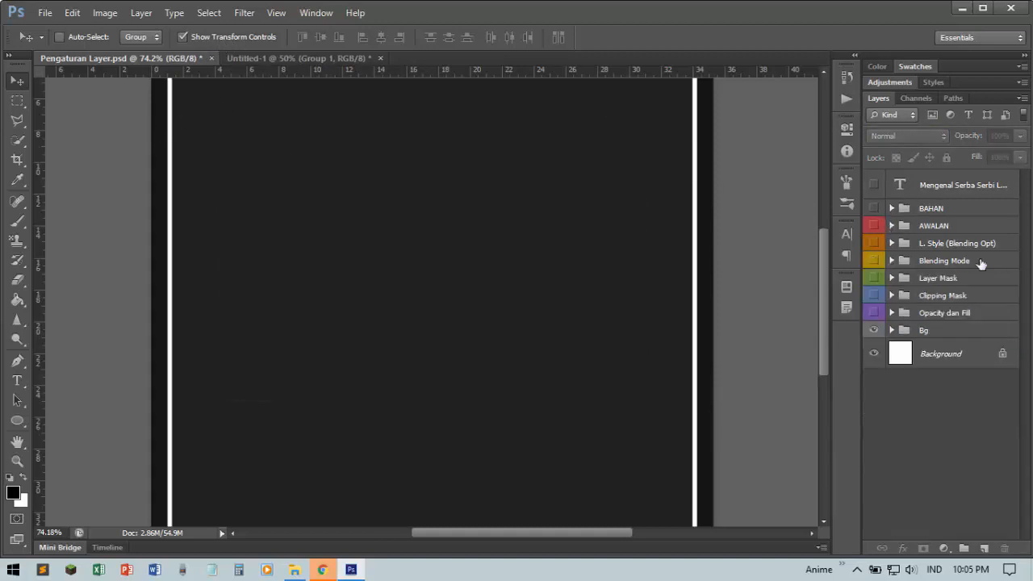
- Show and expand the Layer Mask group, and select the masked SnK layer inside it
click(875, 278)
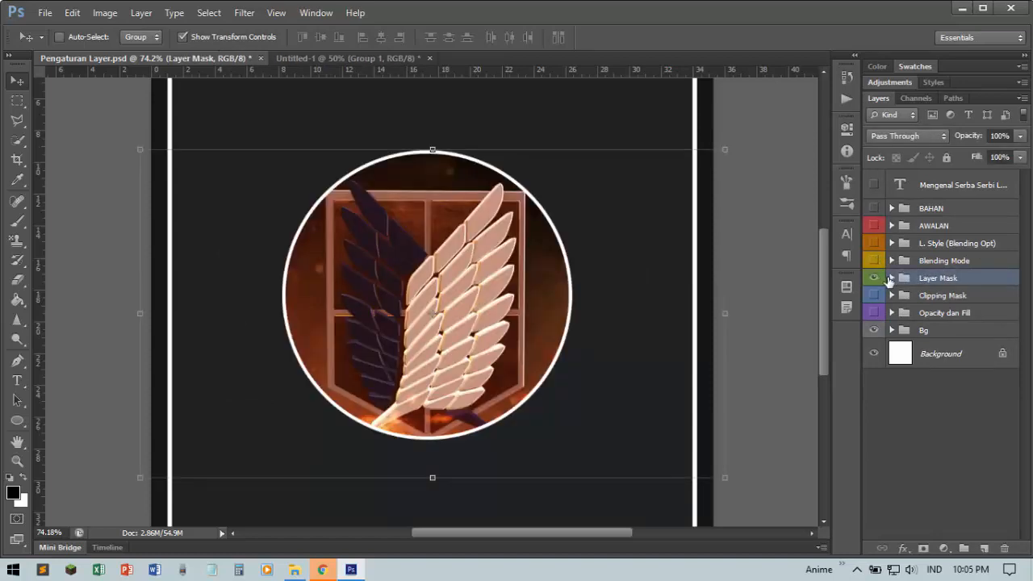
click(892, 278)
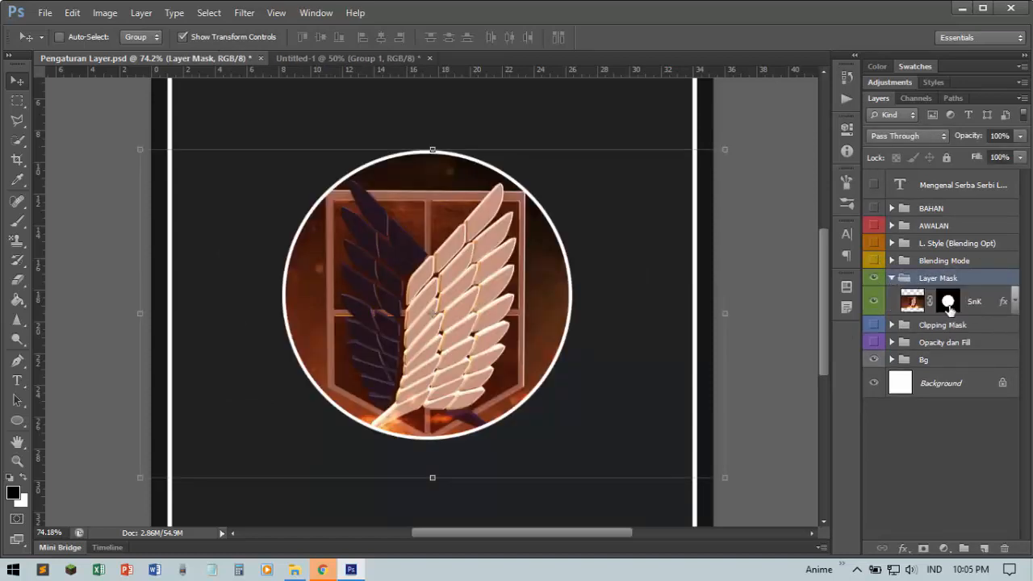
click(976, 303)
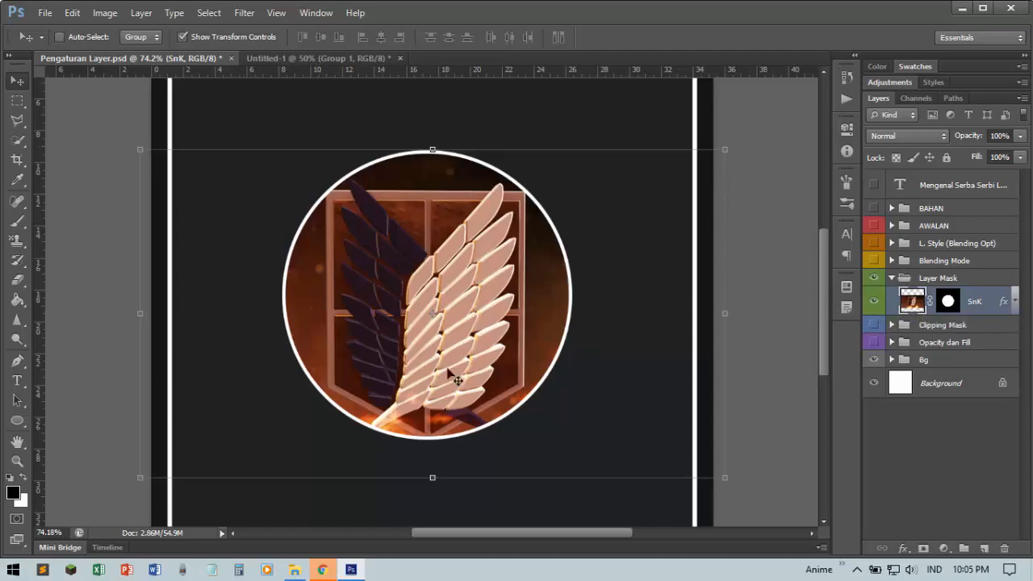
- Move the SnK [BAHAN] layer out of the BAHAN group into the Layer Mask group, above the masked SnK layer, and select it
click(891, 208)
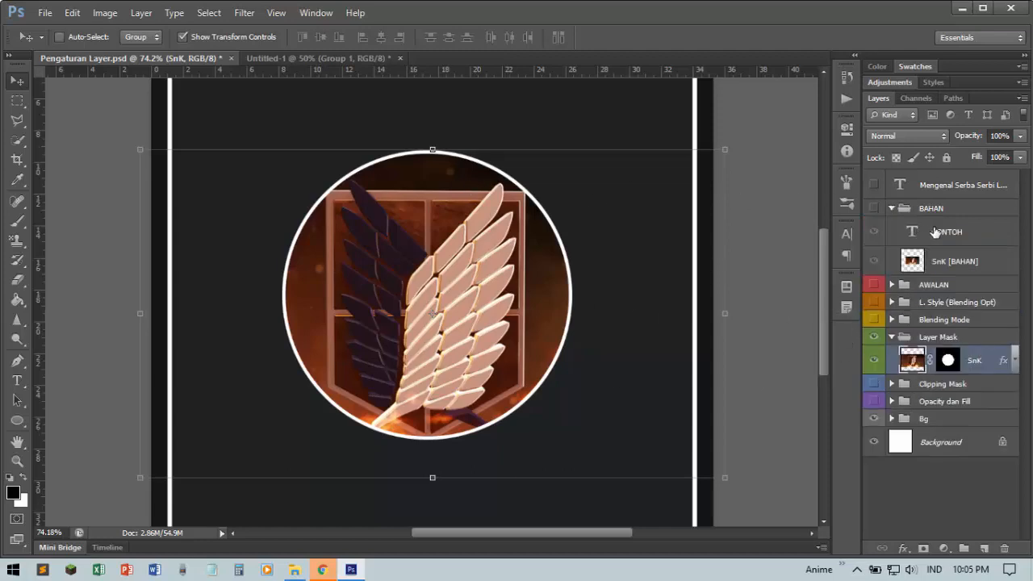
drag(923, 268, 936, 344)
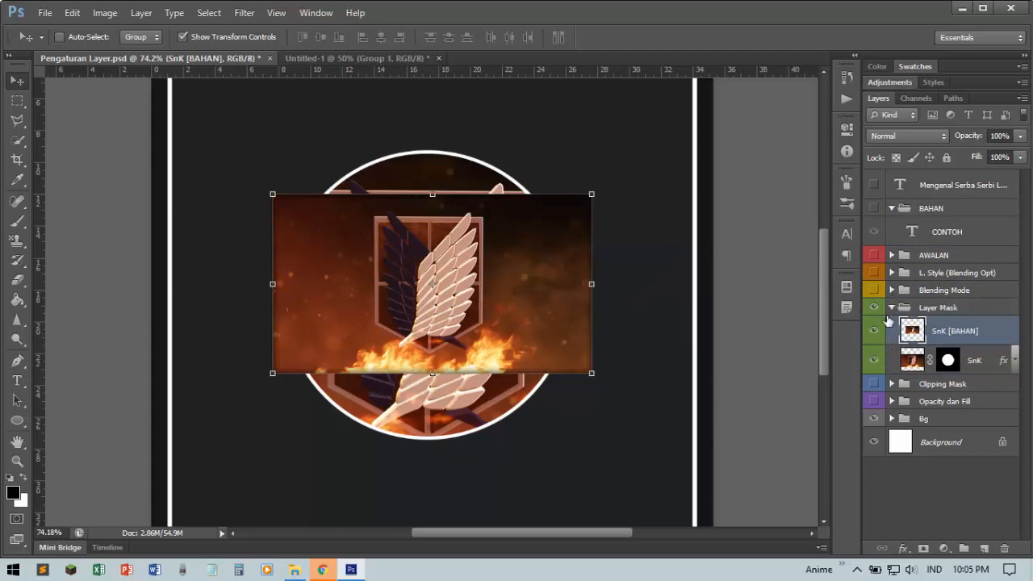
click(892, 307)
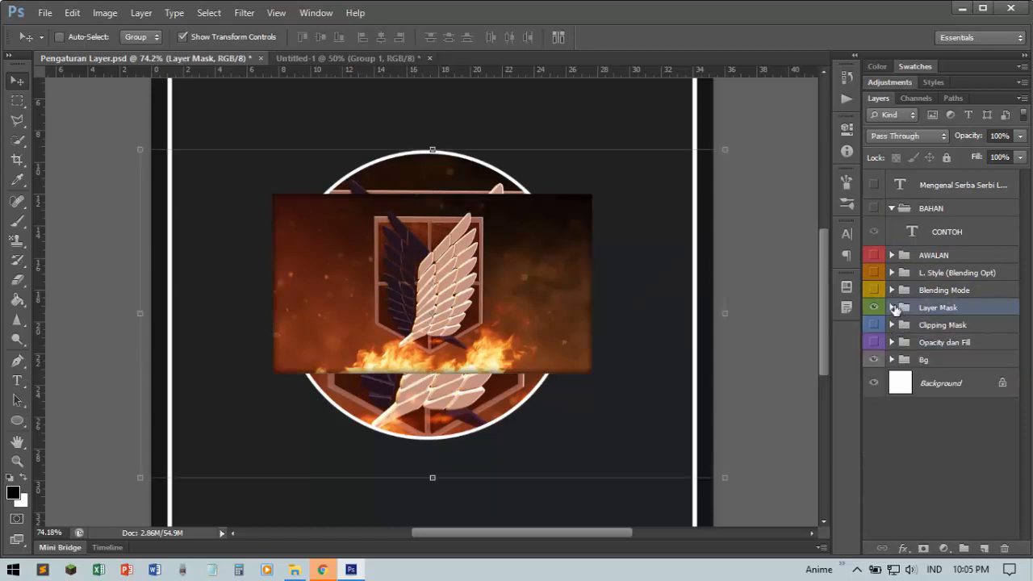
click(893, 307)
click(946, 331)
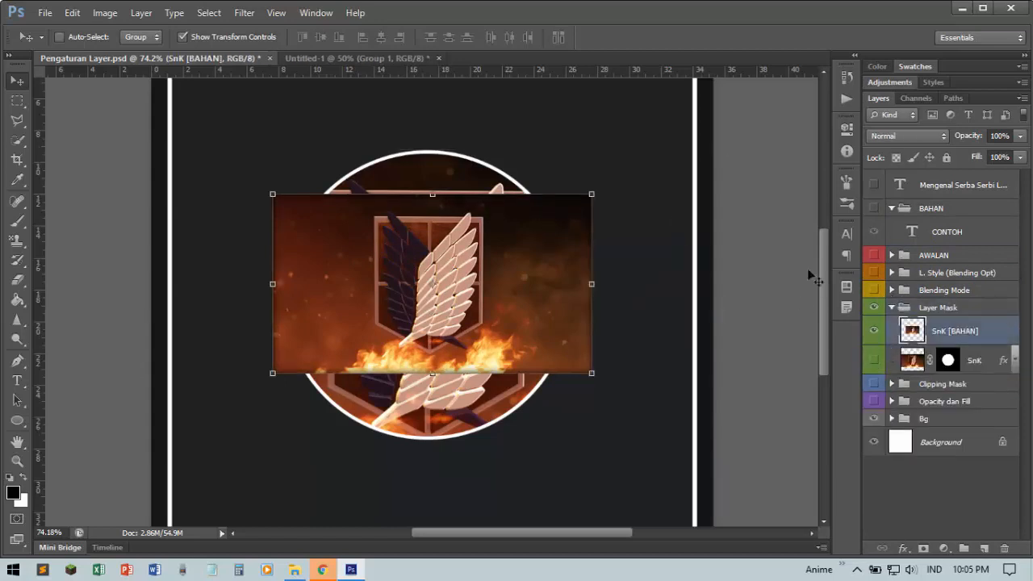
- Scale the SnK [BAHAN] image up to about 149% around its centre with Free Transform
key(ctrl+t)
drag(594, 193, 663, 121)
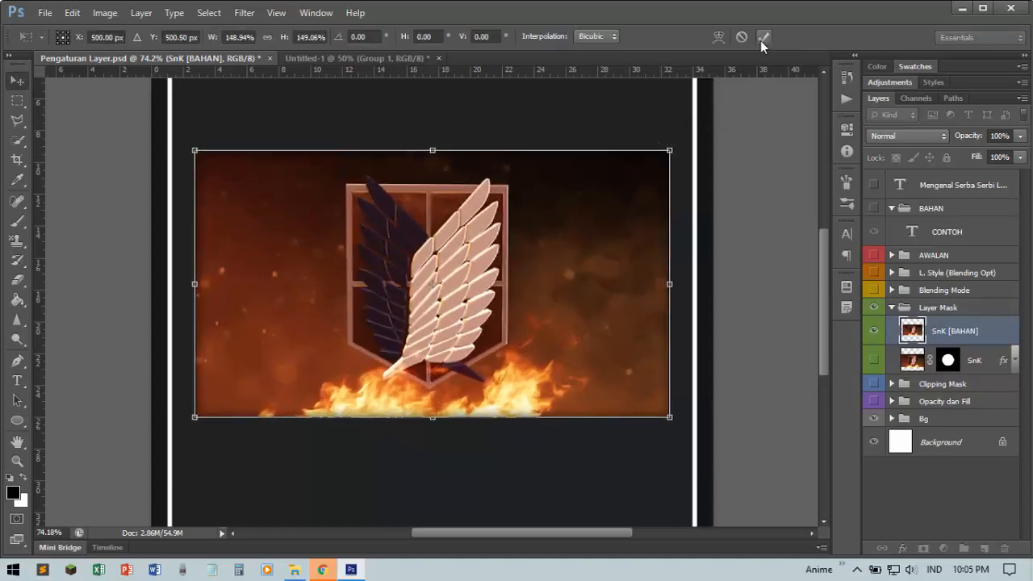
click(761, 38)
scroll(468, 266, up, 3)
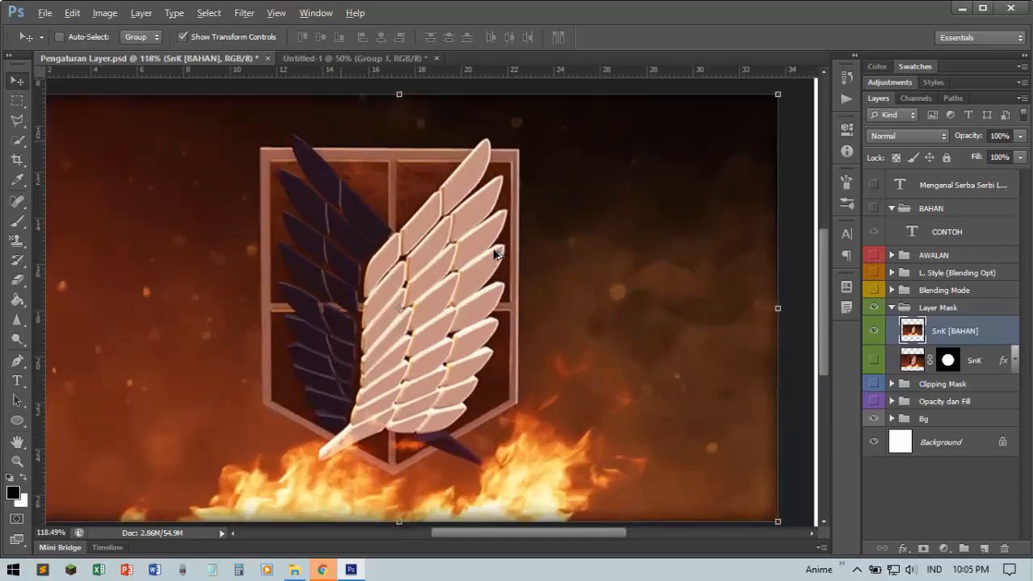
scroll(496, 253, down, 3)
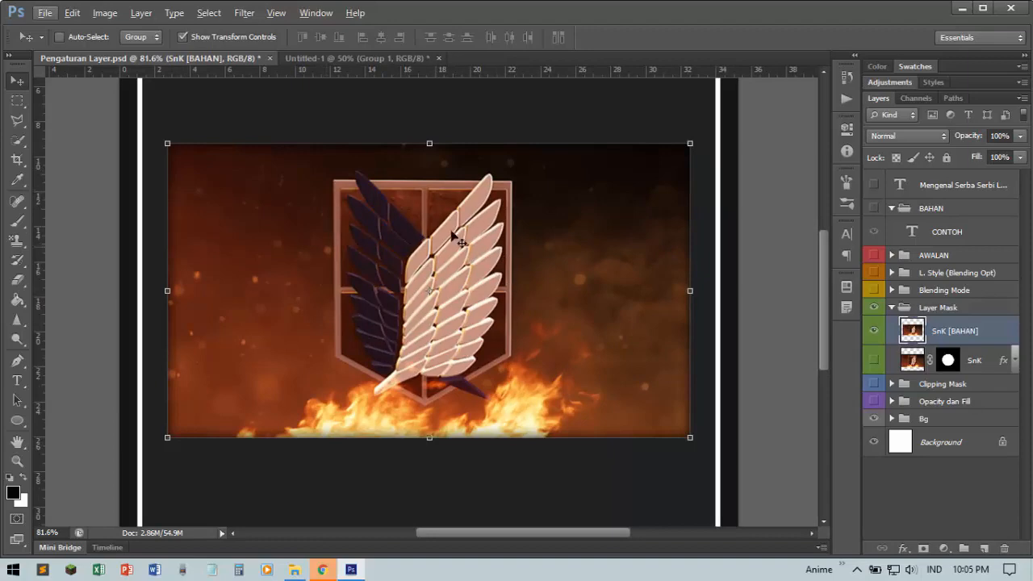
- Draw a circular selection around the wings emblem with the Elliptical Marquee Tool and nudge it into position
click(19, 102)
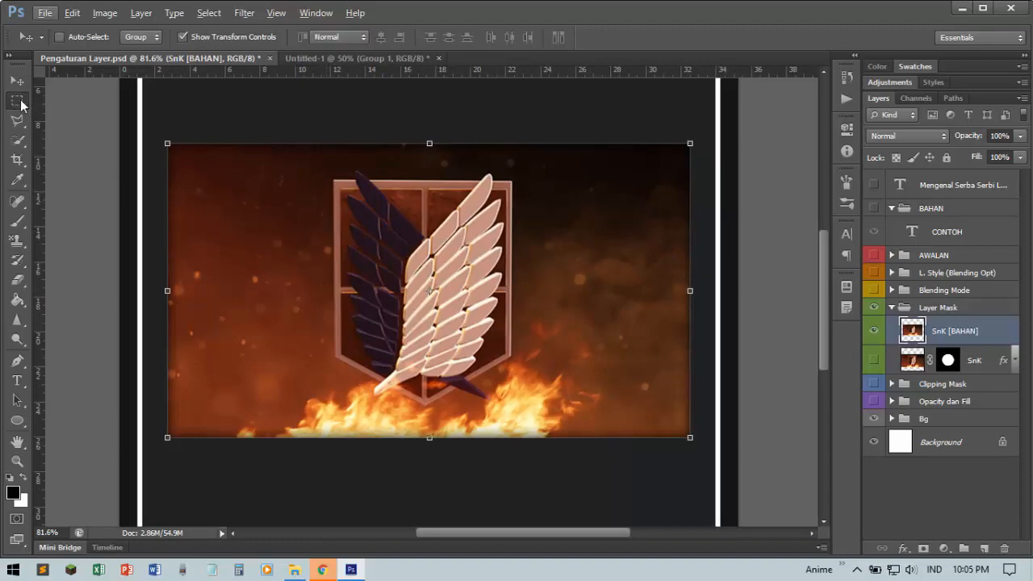
click(22, 104)
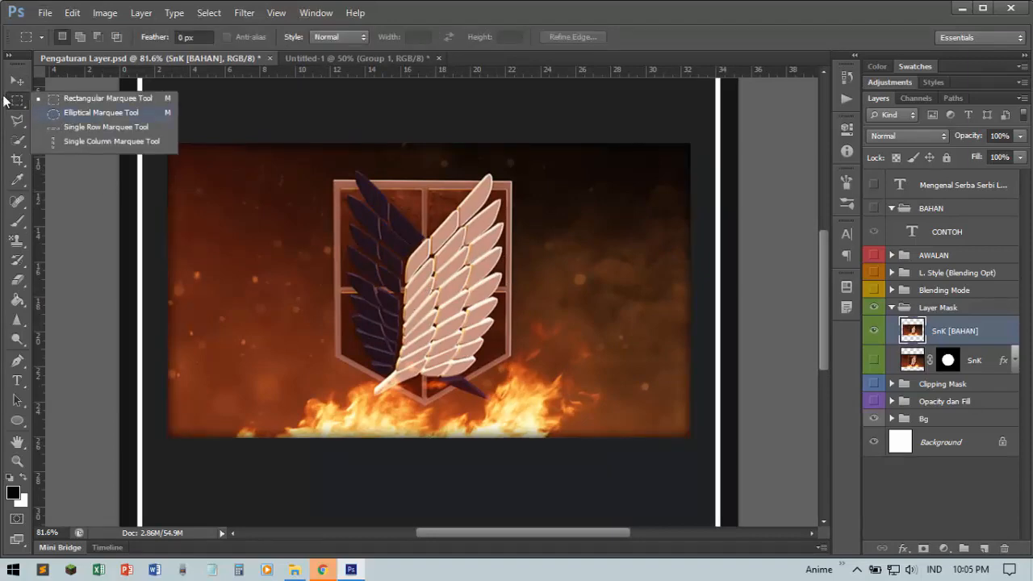
click(9, 99)
right_click(16, 103)
click(76, 114)
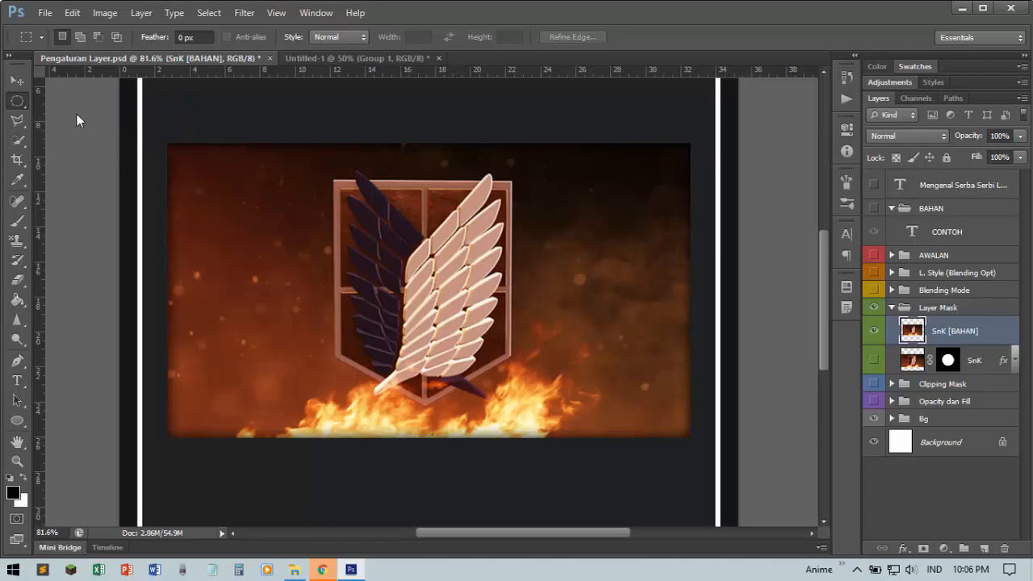
drag(281, 153, 566, 438)
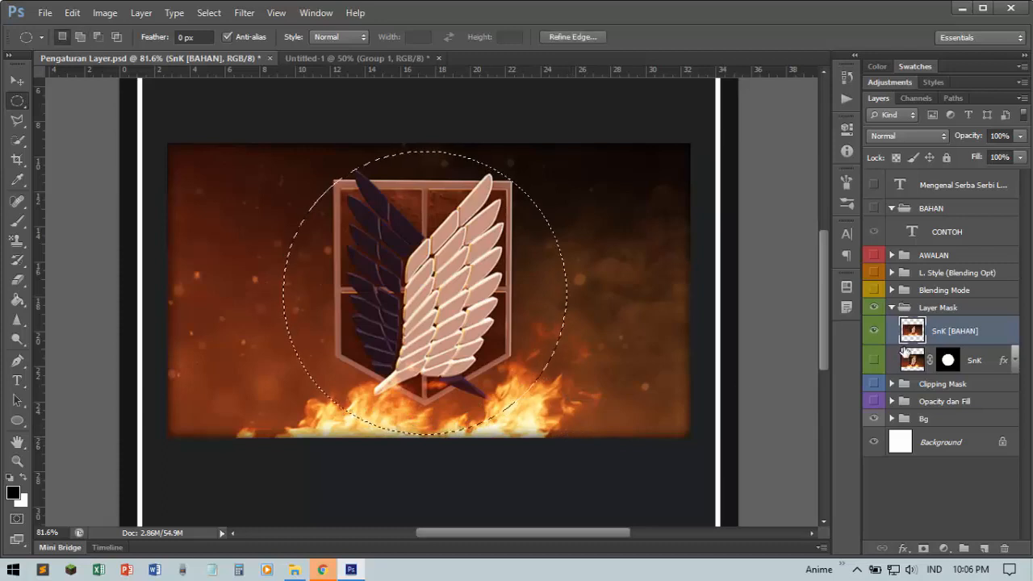
mouse_move(433, 270)
mouse_down()
mouse_move(427, 248)
mouse_move(428, 269)
mouse_up()
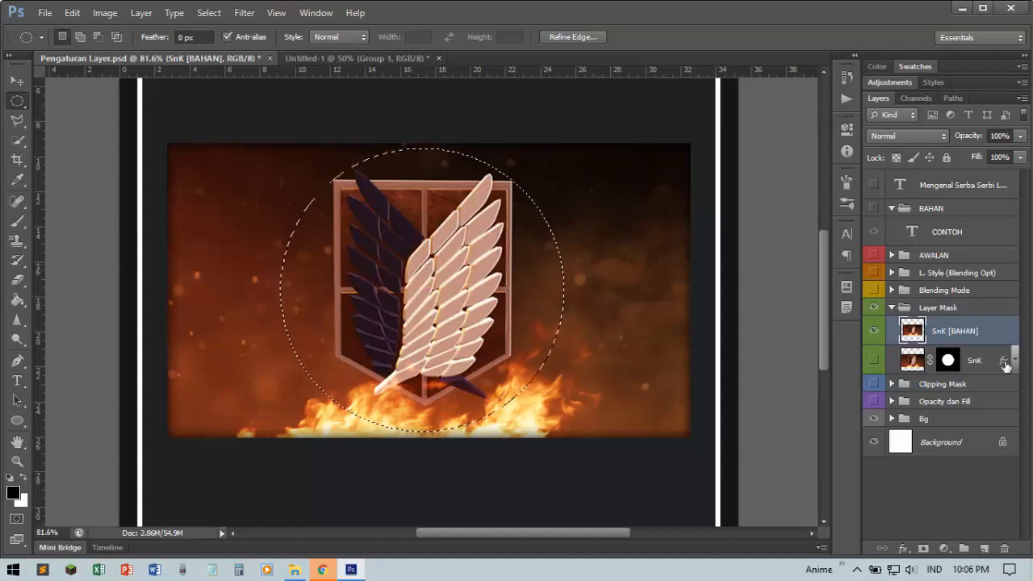
- Try a layer mask from the circular selection on the SnK [BAHAN] layer several times, undoing it each time
click(924, 549)
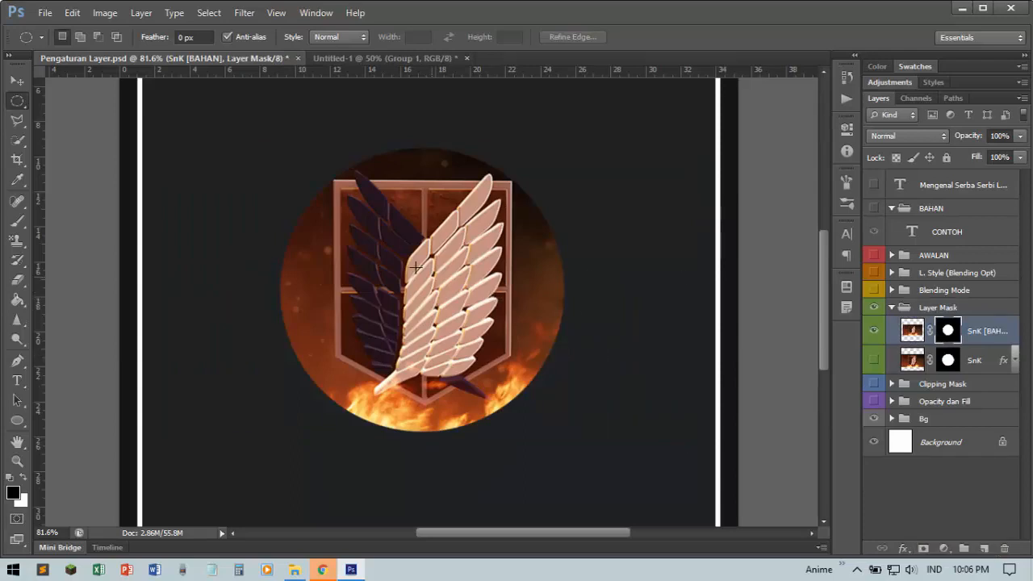
key(ctrl+z)
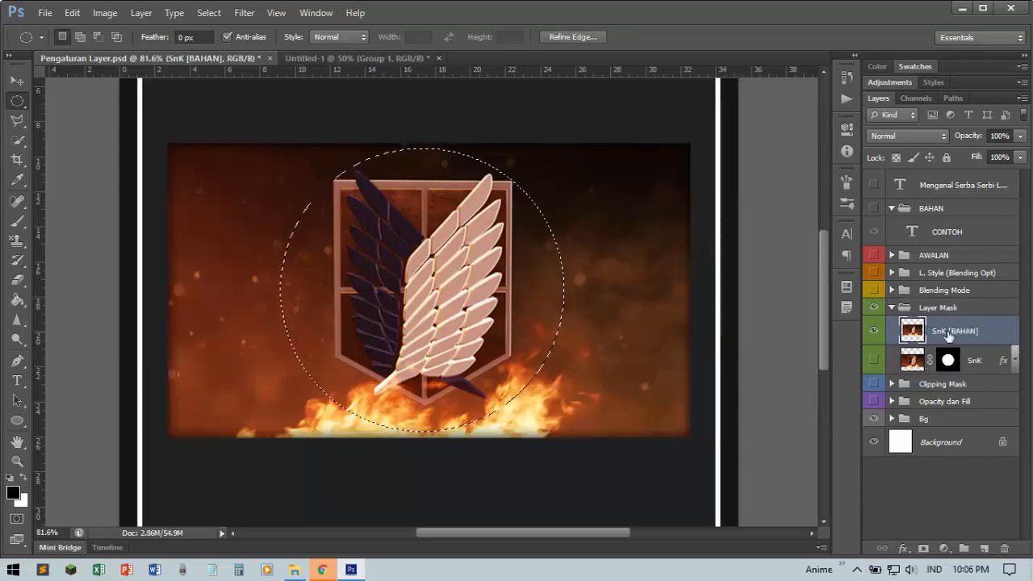
click(924, 547)
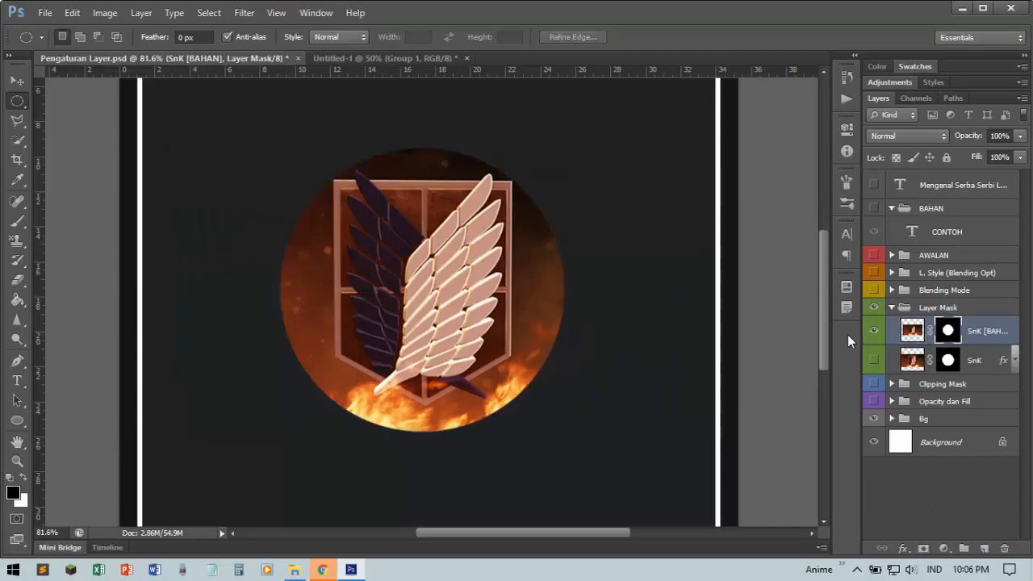
key(ctrl+z)
click(925, 548)
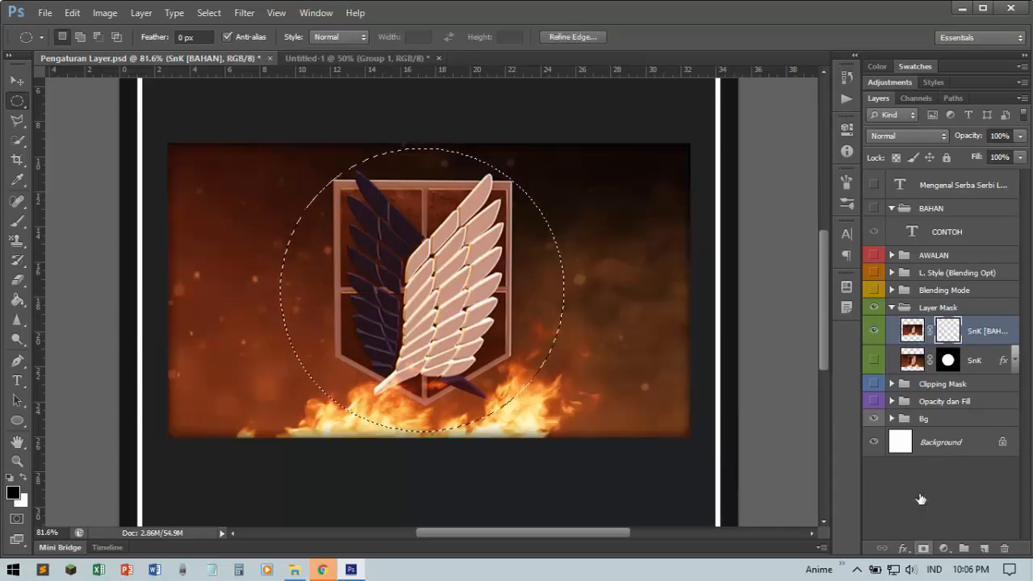
key(ctrl+z)
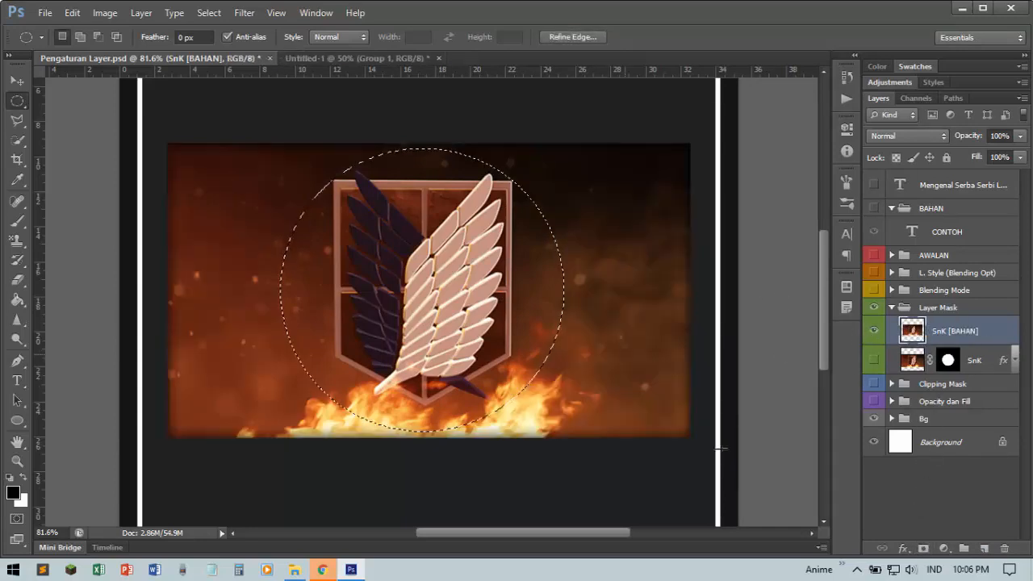
click(923, 548)
key(ctrl+z)
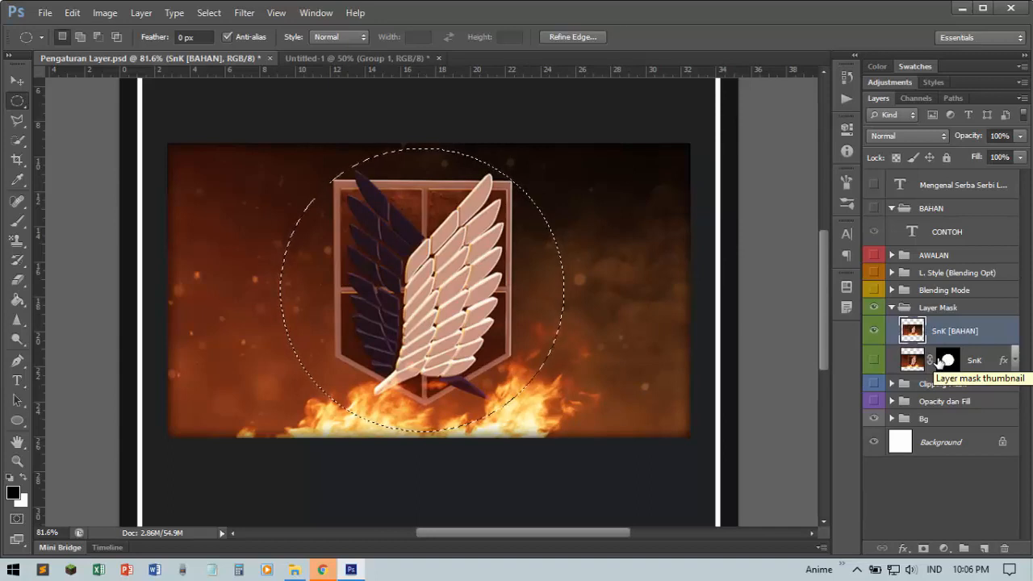
click(923, 548)
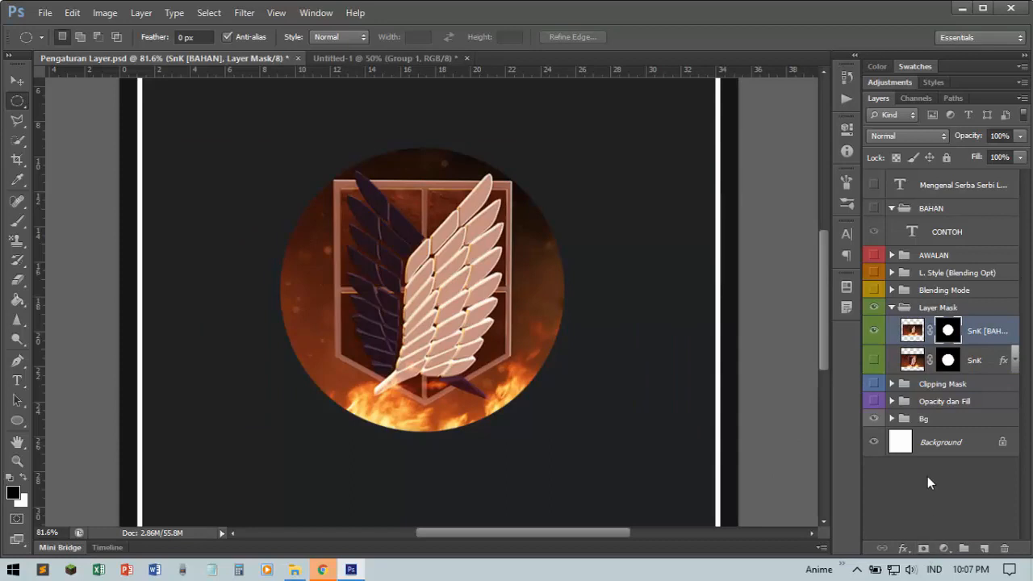
key(ctrl+z)
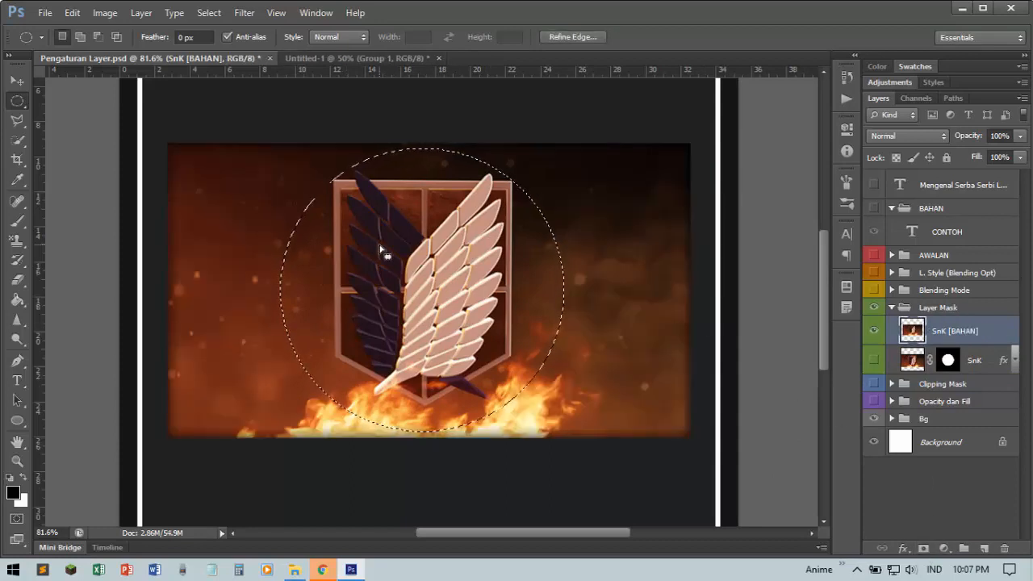
- Try a layer mask from the inverted circular selection on SnK [BAHAN], and return to the original circular selection
click(206, 18)
click(206, 18)
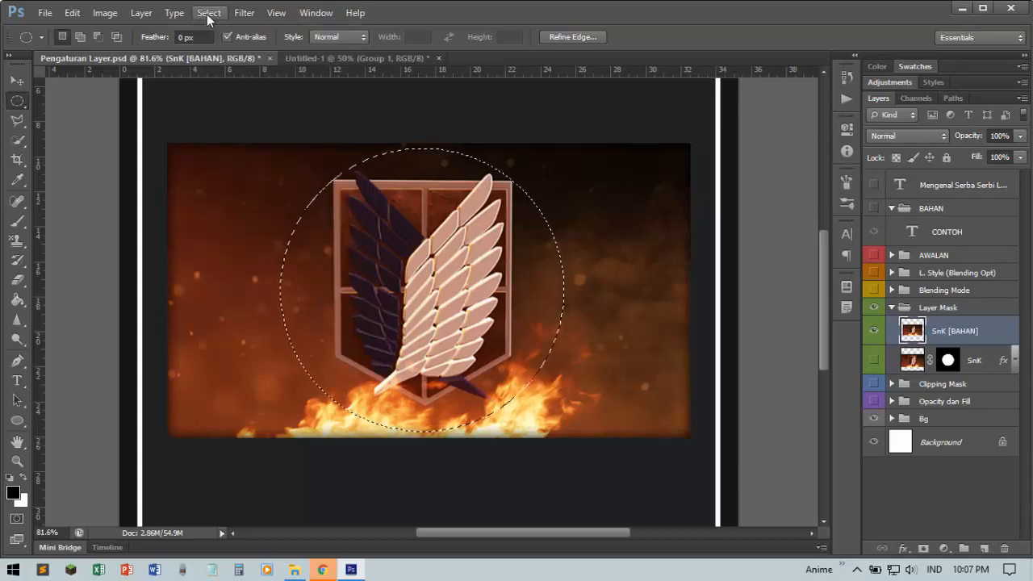
click(208, 18)
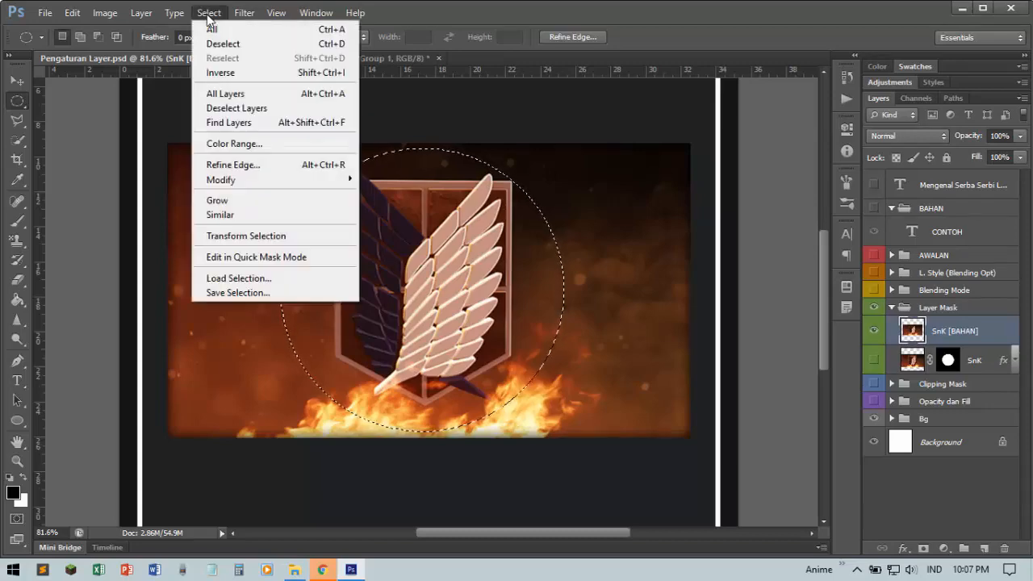
click(231, 73)
key(ctrl+0)
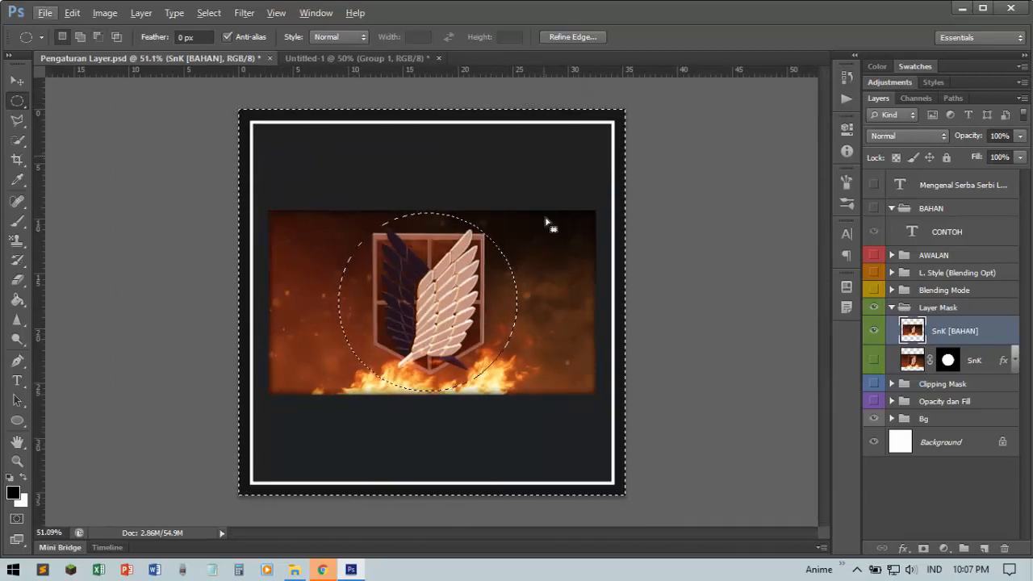
alt+click(924, 547)
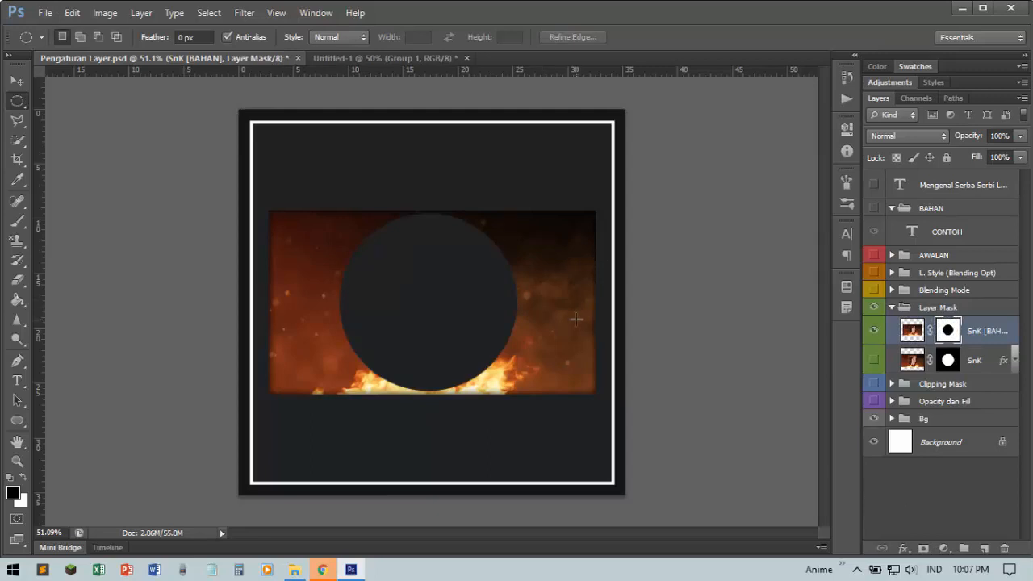
key(ctrl+z)
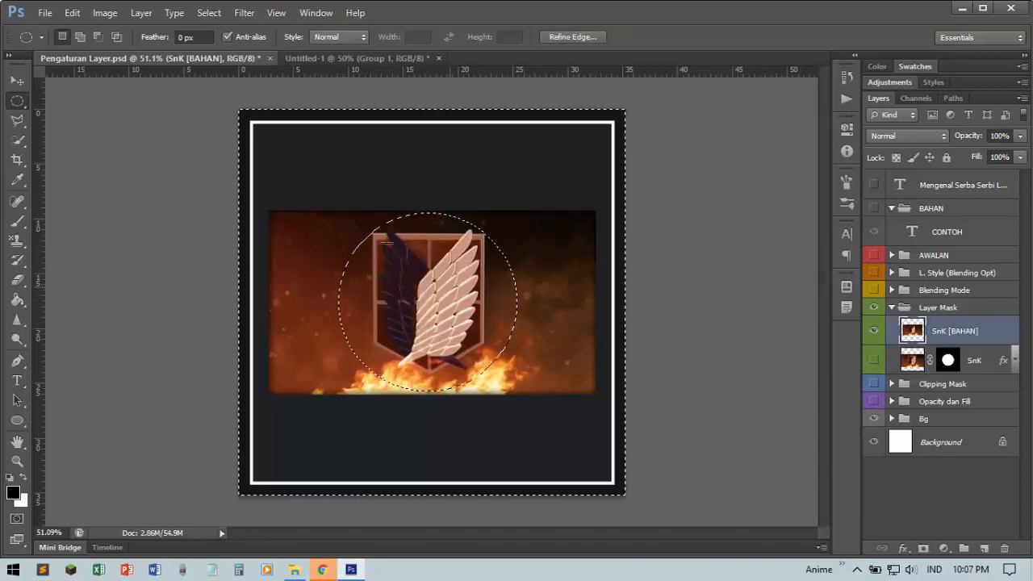
key(ctrl+shift+i)
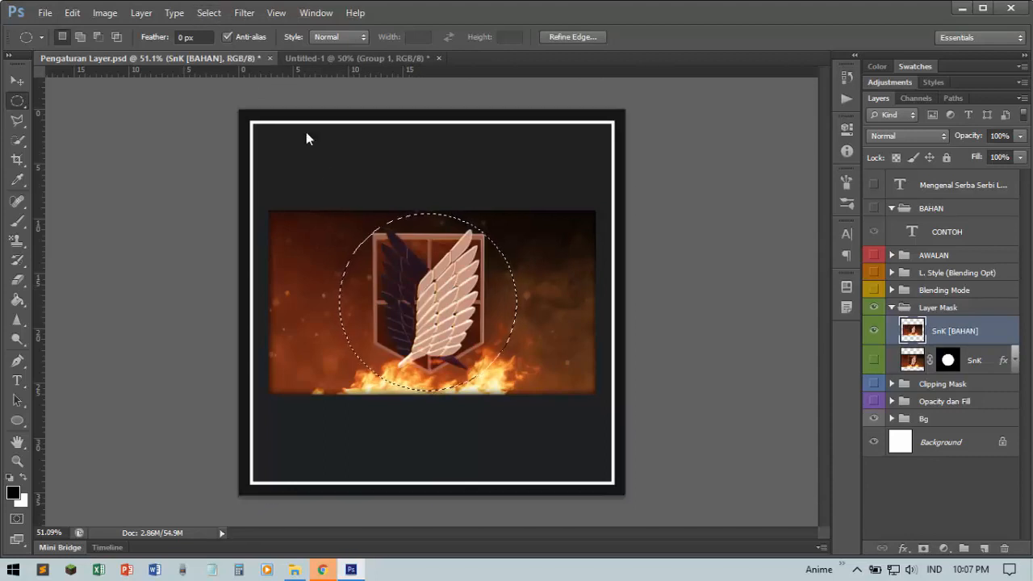
- Add a layer mask to the SnK [BAHAN] layer that keeps only the area inside the circular selection
scroll(439, 240, up, 2)
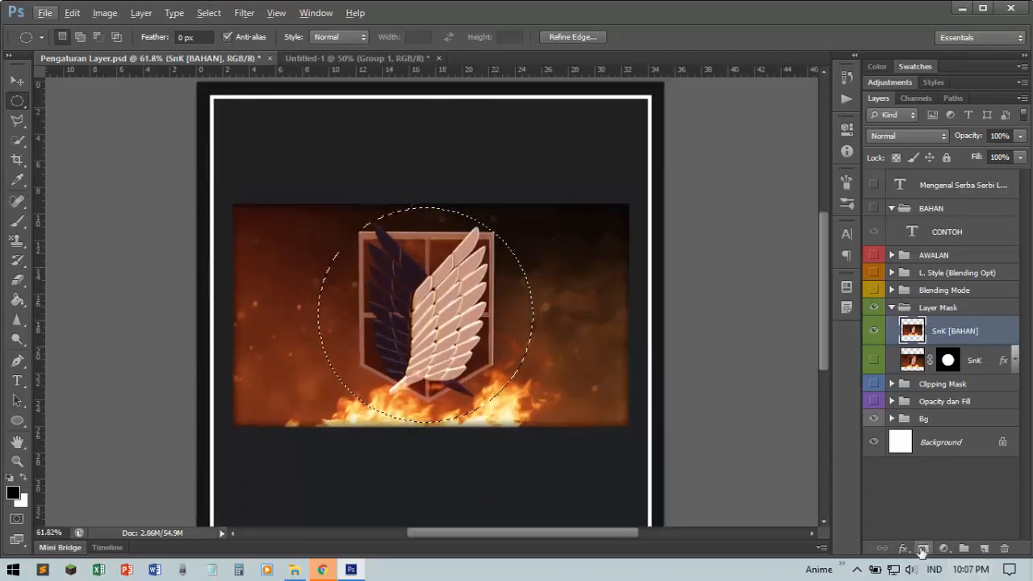
click(924, 549)
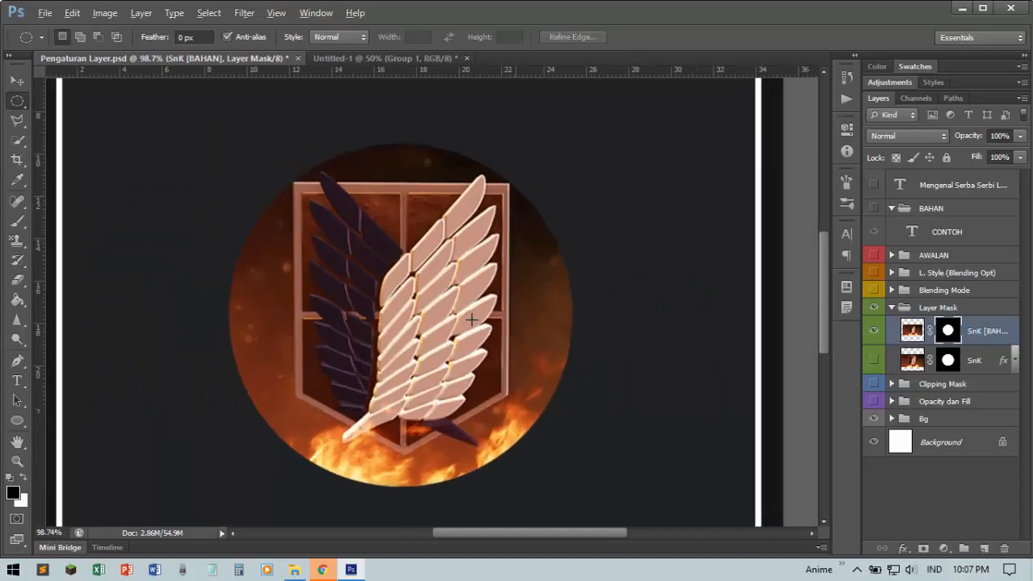
key(alt)
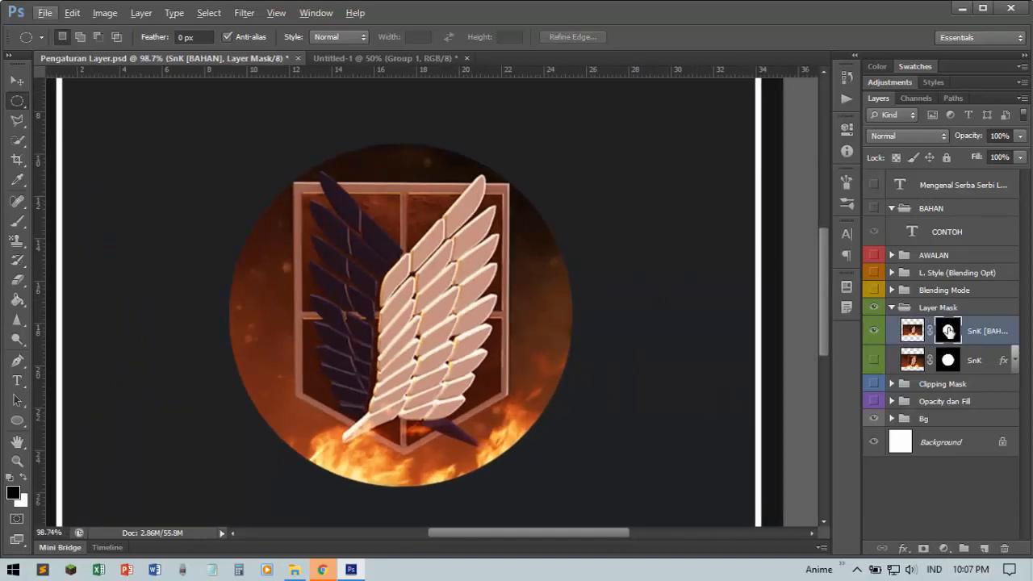
- Target the layer mask of SnK [BAHAN] instead of its image, and ready the Brush tool at 70 px
click(915, 327)
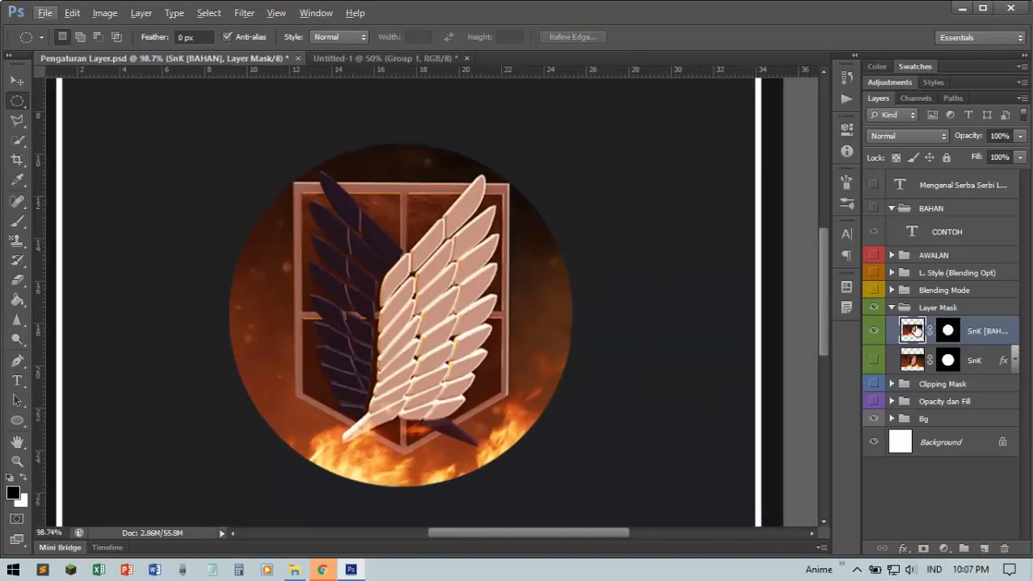
click(949, 332)
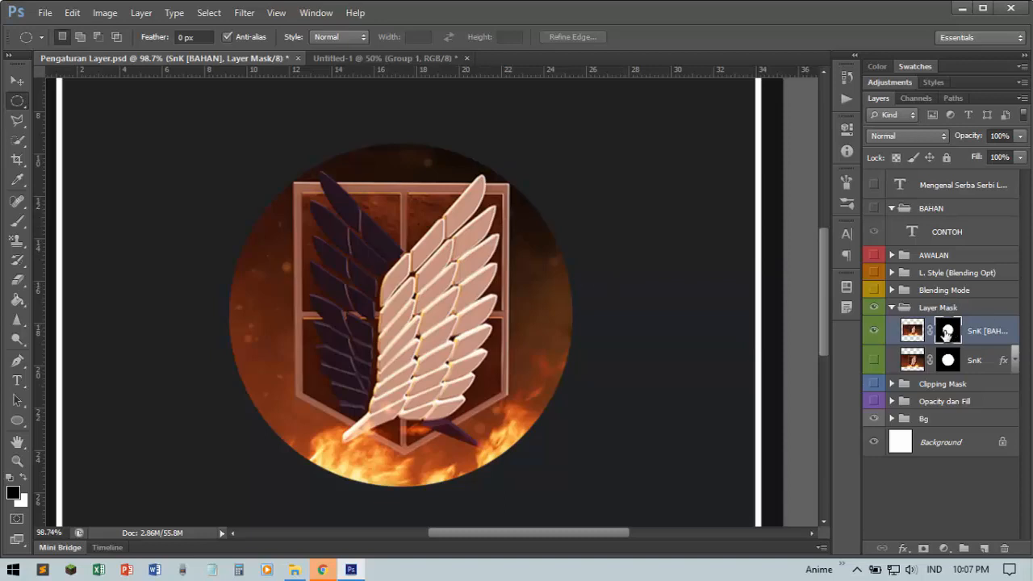
click(910, 333)
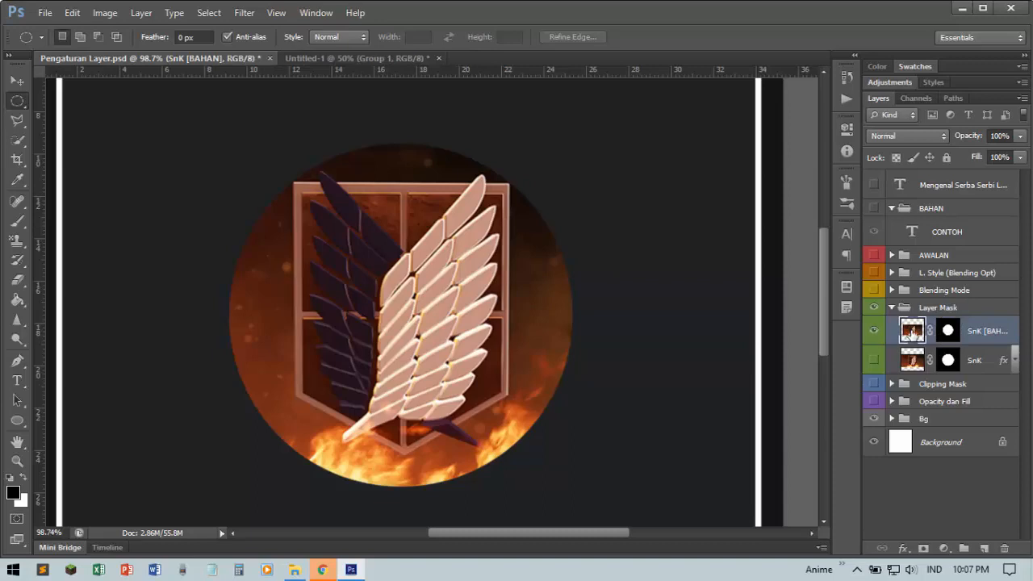
click(948, 331)
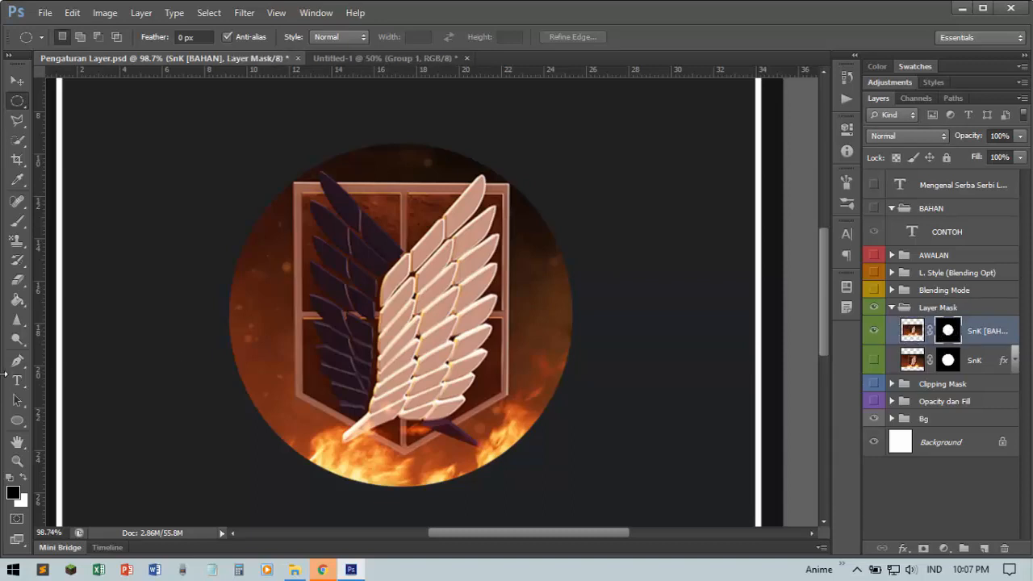
click(17, 222)
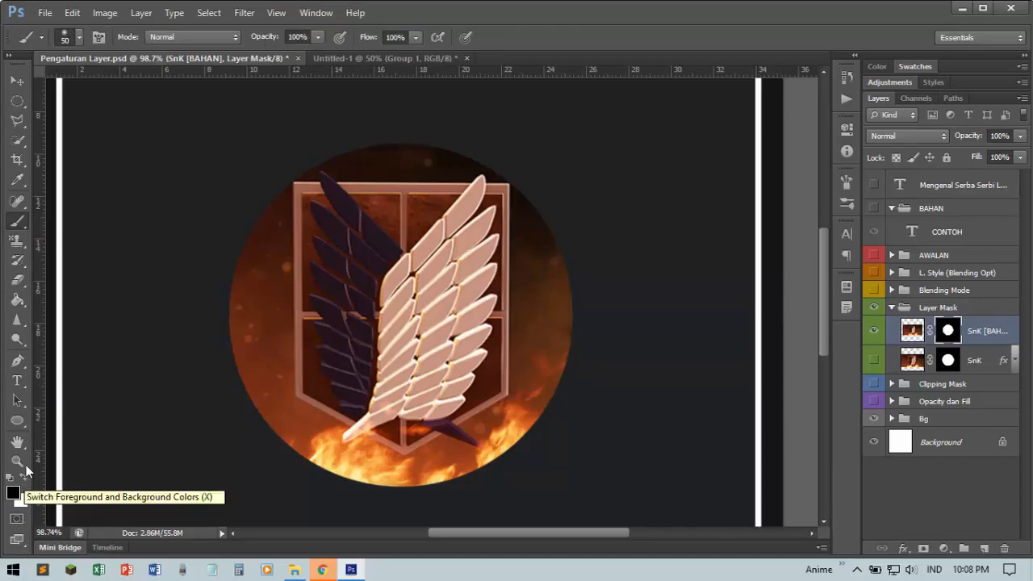
scroll(385, 209, down, 2)
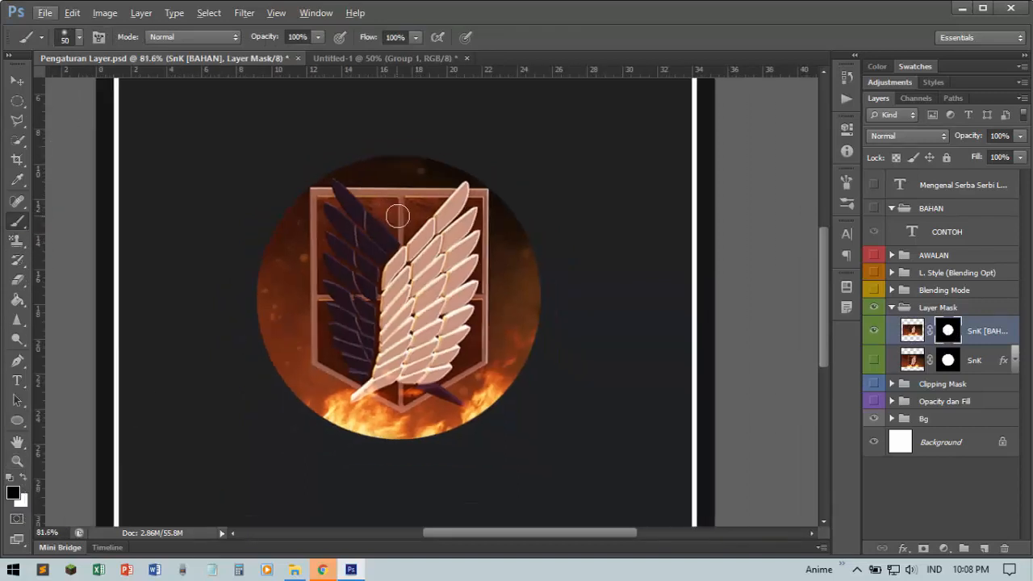
key(bracketright)
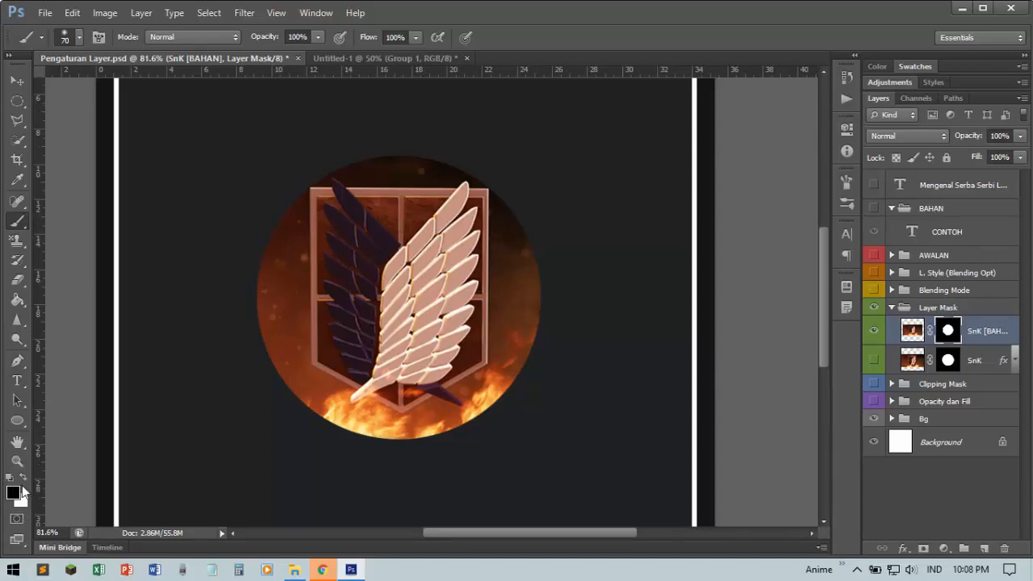
- Paint black on the SnK [BAHAN] mask with the soft brush to hide the upper half of the circle
key(x)
click(16, 462)
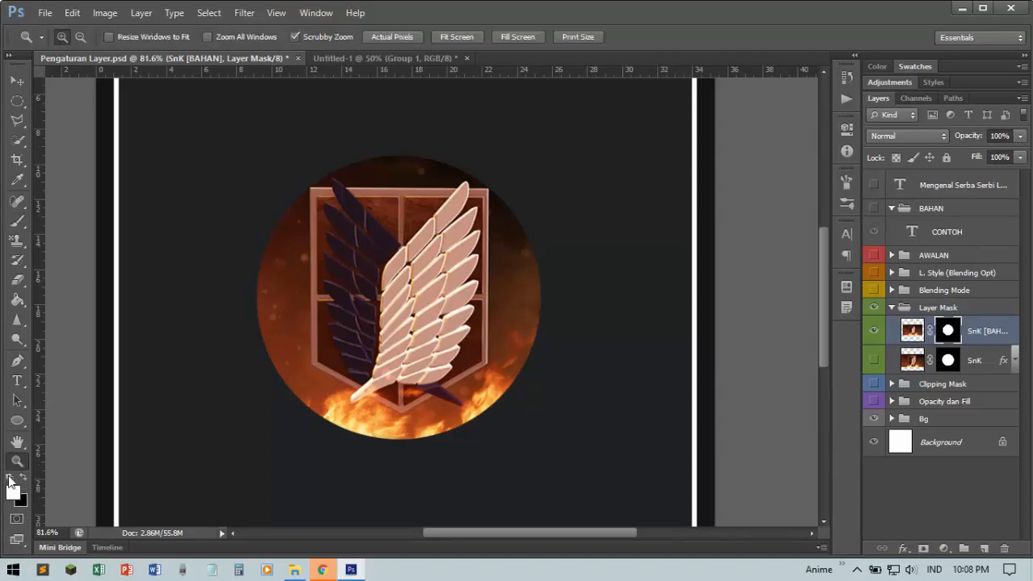
click(17, 221)
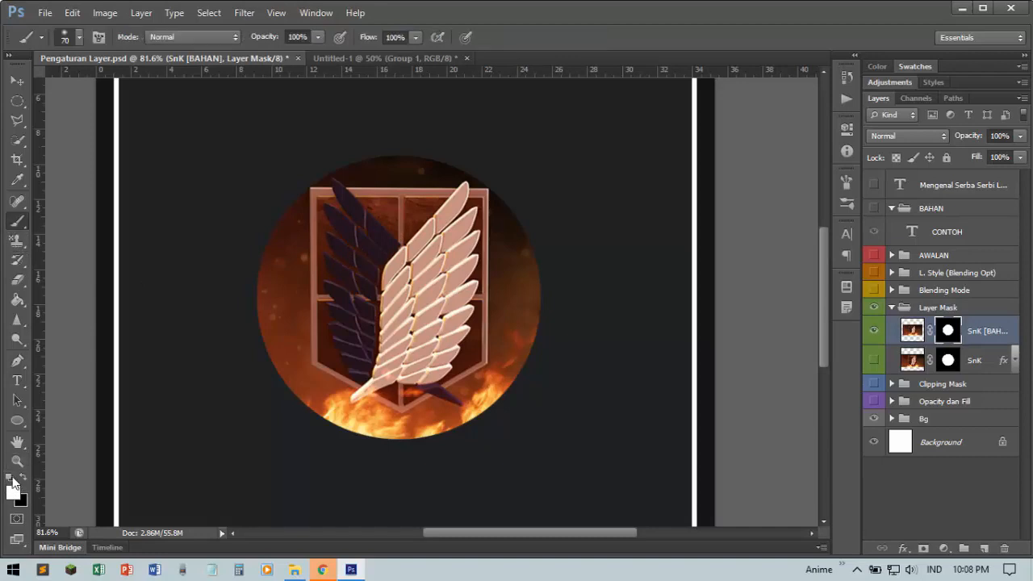
click(24, 478)
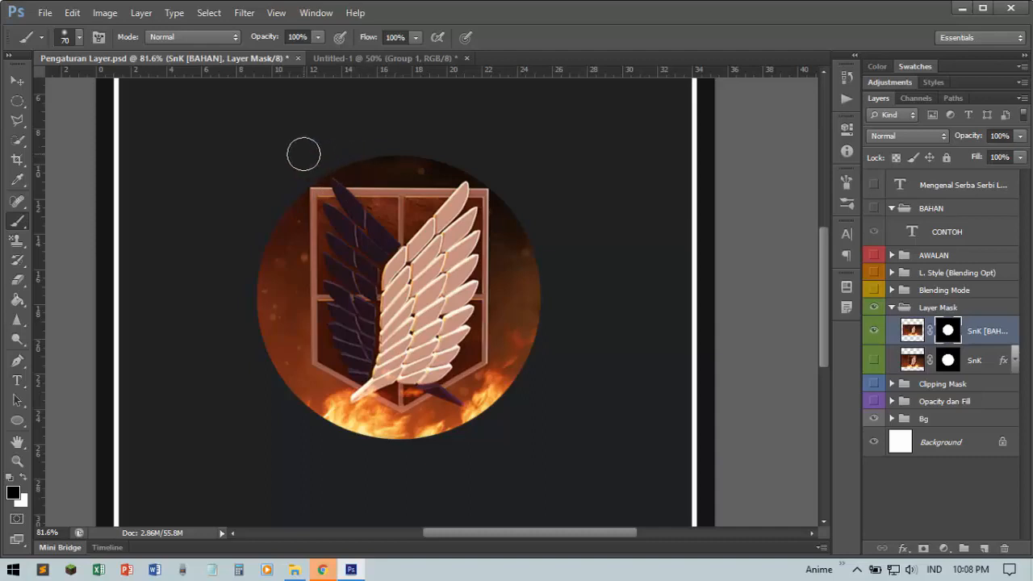
drag(318, 162, 422, 159)
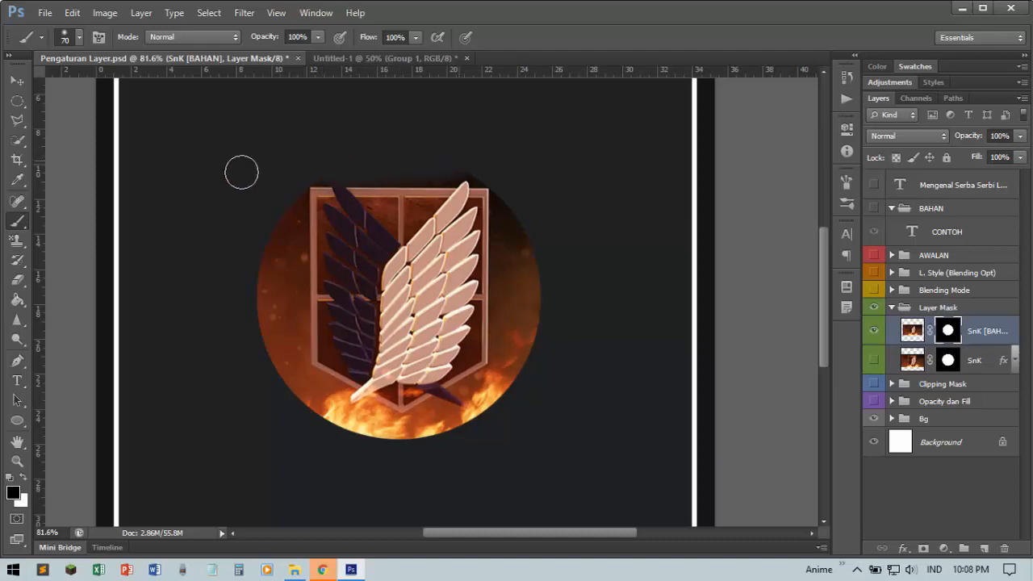
mouse_move(241, 172)
mouse_down()
mouse_move(549, 202)
mouse_move(262, 184)
mouse_move(544, 223)
mouse_move(184, 231)
mouse_up()
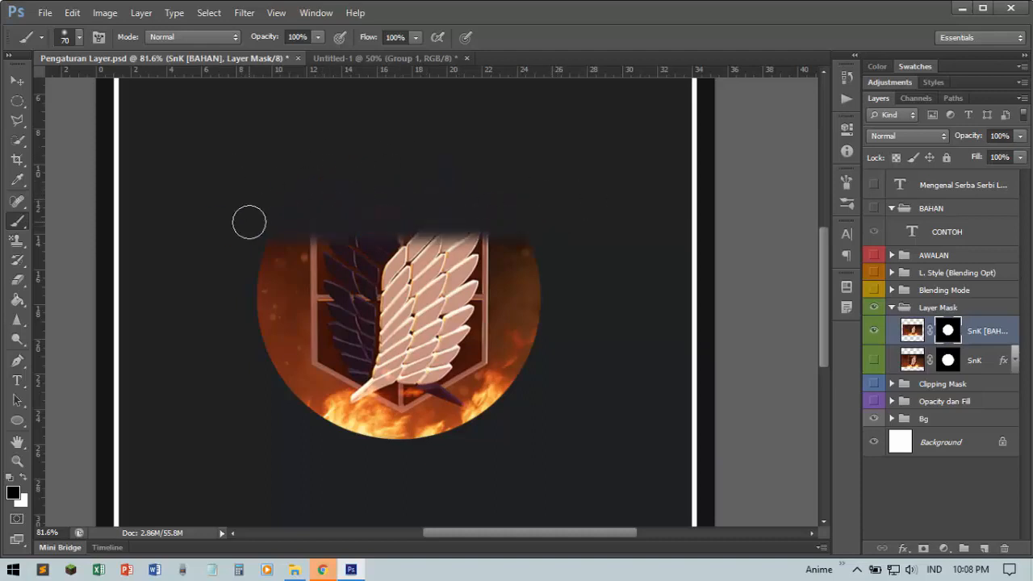
mouse_move(249, 222)
mouse_down()
mouse_move(554, 229)
mouse_move(270, 219)
mouse_move(298, 237)
mouse_move(447, 240)
mouse_move(302, 215)
mouse_move(509, 240)
mouse_move(498, 267)
mouse_move(549, 369)
mouse_up()
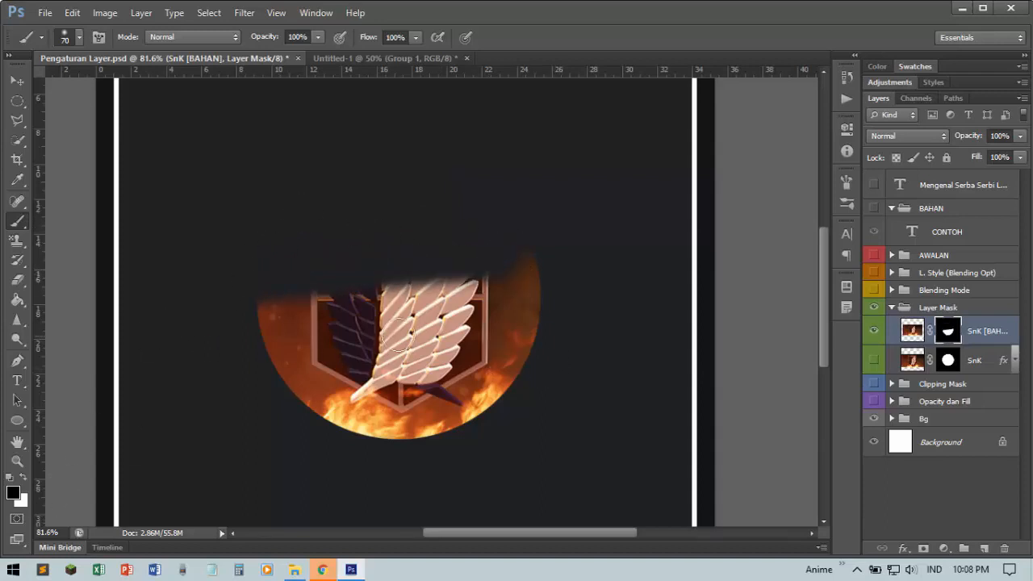
- Paint white on the mask to restore the upper emblem and reveal the image's upper area on both sides beyond the circle
click(23, 479)
click(24, 480)
click(24, 480)
mouse_move(503, 279)
mouse_down()
mouse_move(472, 258)
mouse_move(386, 285)
mouse_move(445, 257)
mouse_move(334, 267)
mouse_move(405, 253)
mouse_move(301, 302)
mouse_move(287, 283)
mouse_move(304, 254)
mouse_move(292, 307)
mouse_move(288, 261)
mouse_up()
mouse_move(463, 276)
mouse_down()
mouse_move(483, 240)
mouse_move(425, 207)
mouse_move(350, 231)
mouse_up()
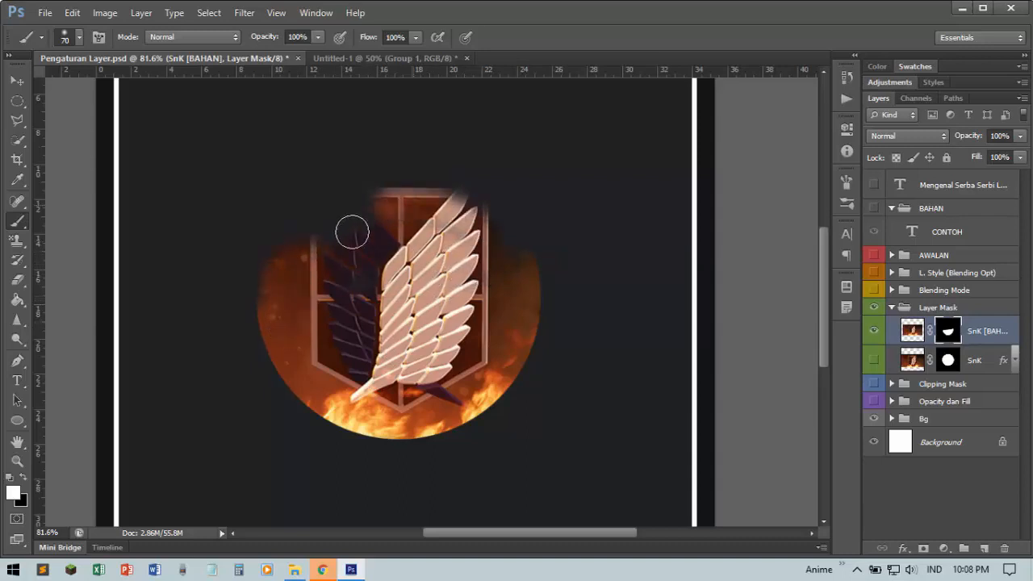
mouse_move(557, 287)
mouse_down()
mouse_move(642, 286)
mouse_move(516, 218)
mouse_move(364, 186)
mouse_move(589, 166)
mouse_move(646, 174)
mouse_move(613, 209)
mouse_move(658, 226)
mouse_up()
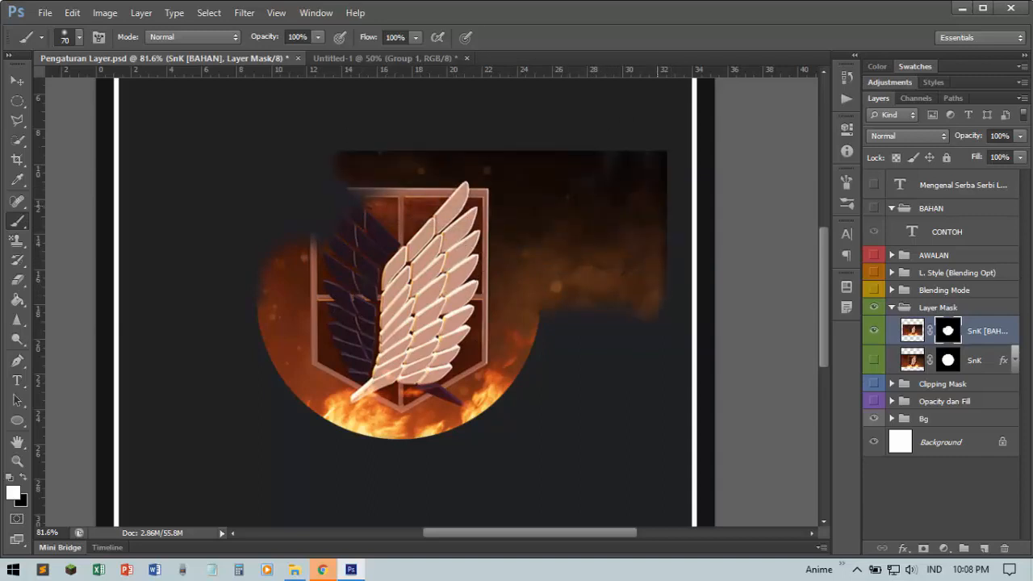
drag(238, 234, 234, 195)
drag(262, 282, 277, 294)
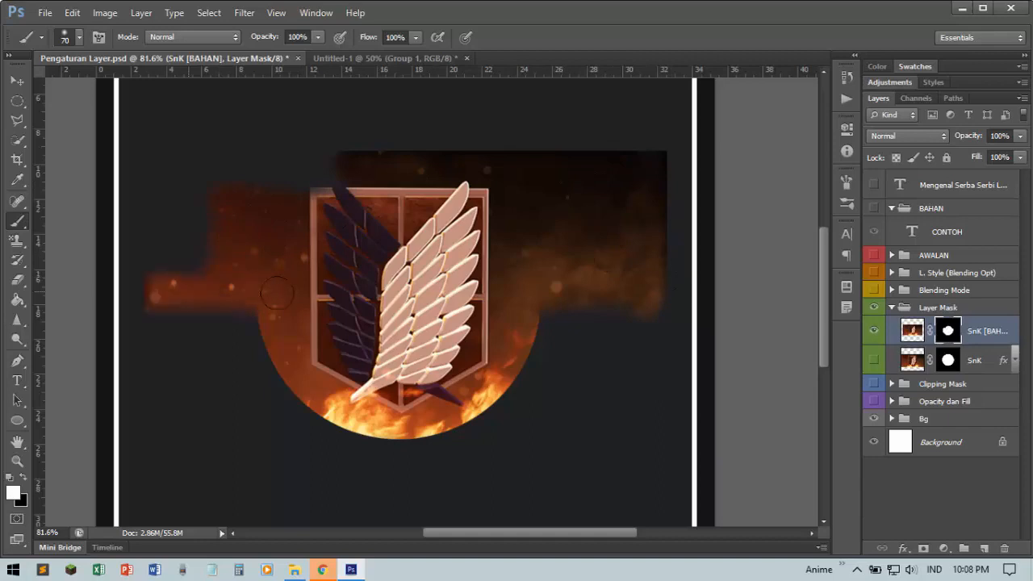
mouse_move(198, 283)
mouse_down()
mouse_move(78, 279)
mouse_move(171, 261)
mouse_move(129, 254)
mouse_up()
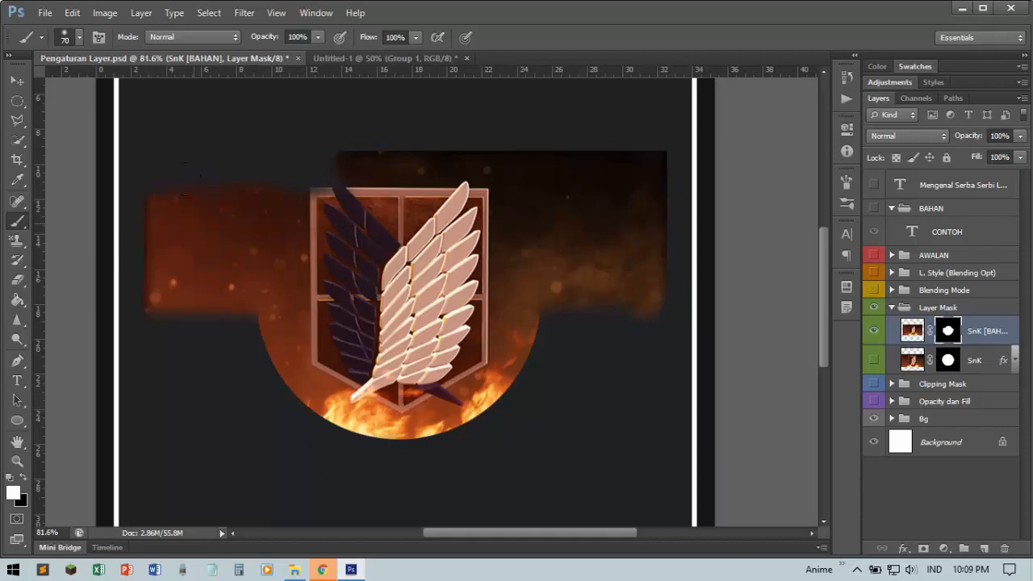
mouse_move(150, 169)
mouse_down()
mouse_move(229, 161)
mouse_move(331, 171)
mouse_up()
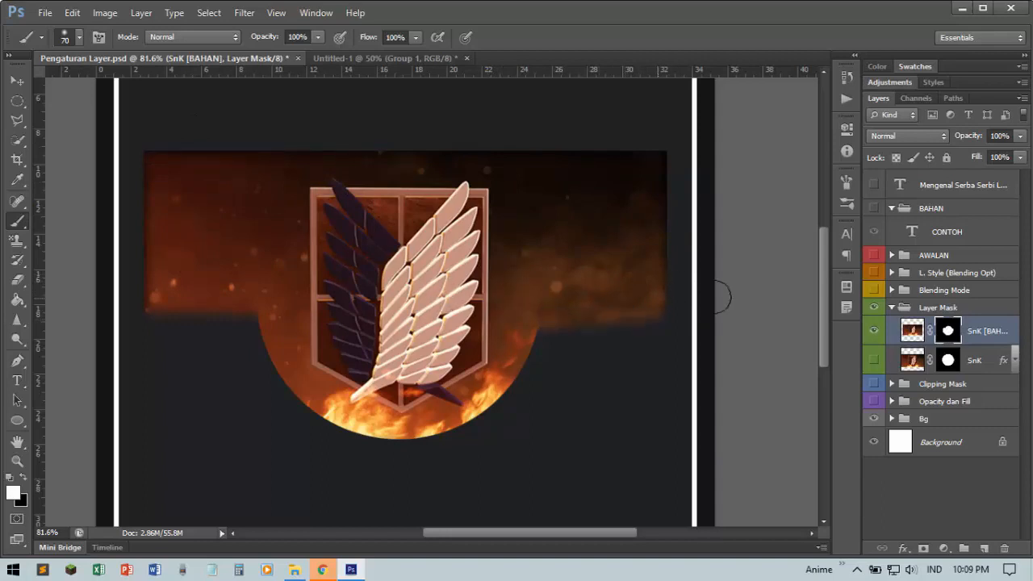
drag(259, 301, 184, 302)
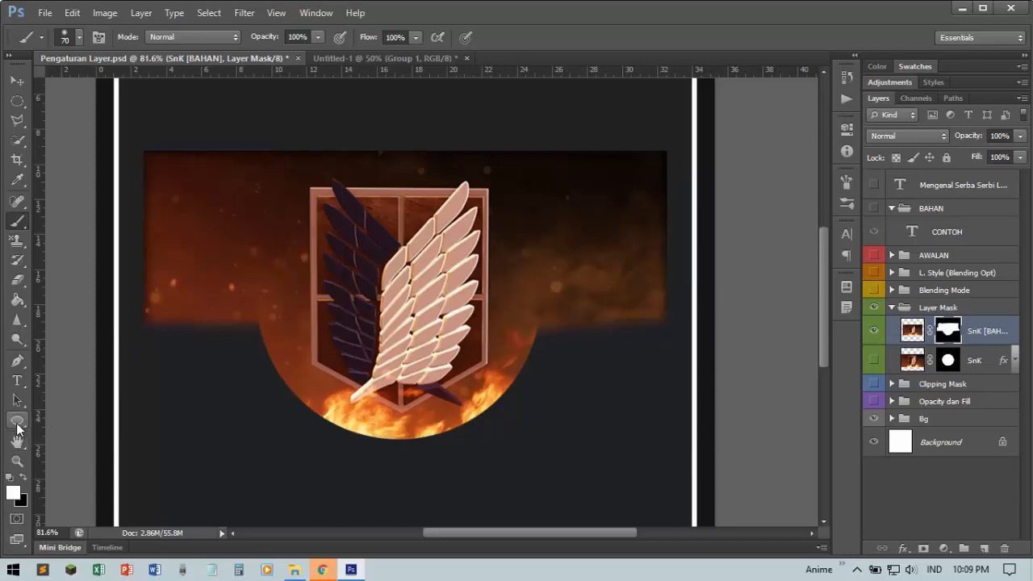
- Paint black on the mask to hide everything around the shield emblem, raising the brush hardness to 100% after the first soft strokes
click(24, 476)
mouse_move(154, 315)
mouse_down()
mouse_move(140, 280)
mouse_move(151, 112)
mouse_move(200, 132)
mouse_move(192, 160)
mouse_move(210, 333)
mouse_move(183, 330)
mouse_move(217, 198)
mouse_move(219, 375)
mouse_move(254, 192)
mouse_move(242, 334)
mouse_move(222, 156)
mouse_up()
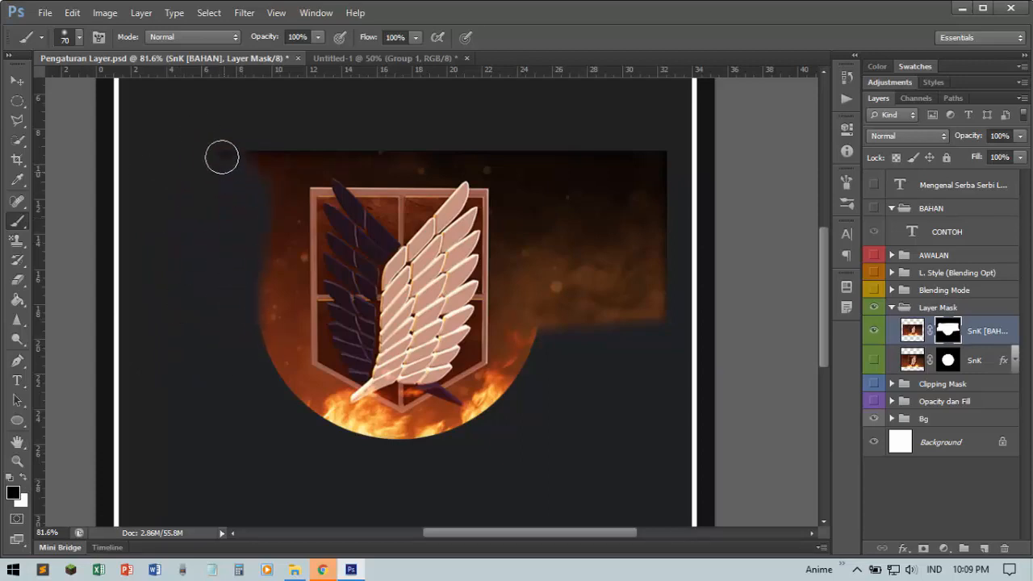
click(71, 40)
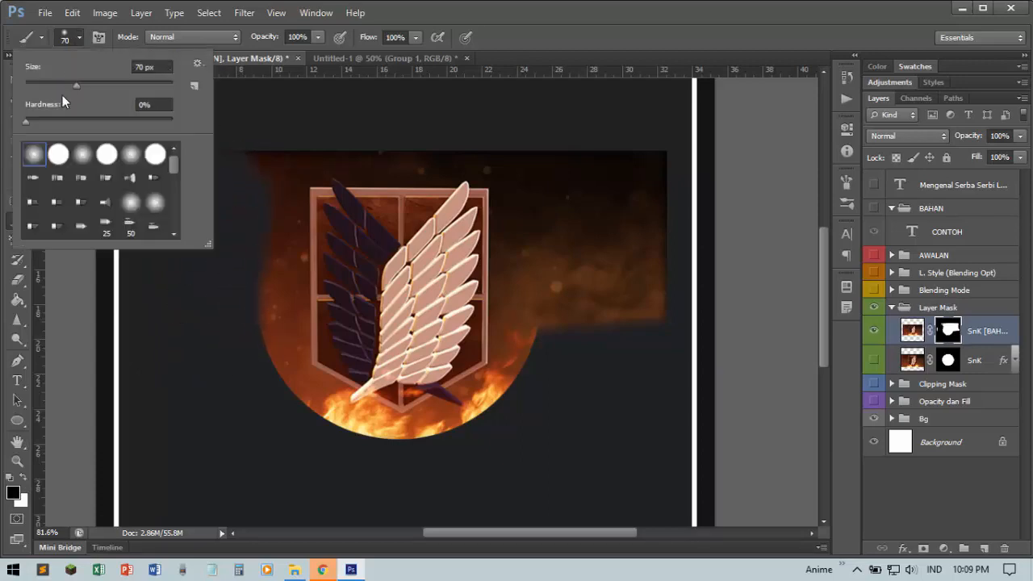
key(Tab)
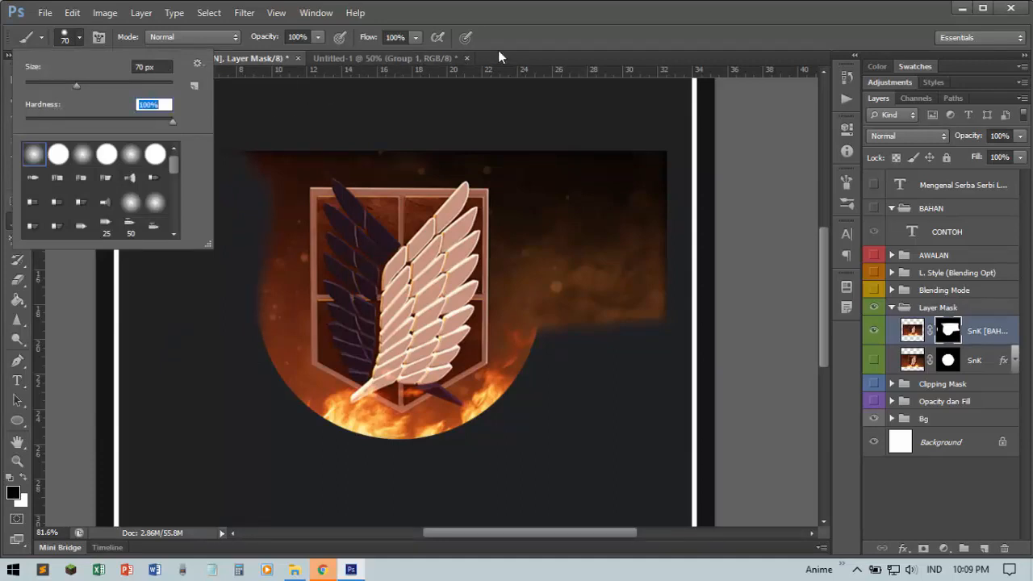
key(Return)
mouse_move(276, 191)
mouse_down()
mouse_move(272, 344)
mouse_move(269, 288)
mouse_move(294, 458)
mouse_move(293, 315)
mouse_move(288, 355)
mouse_up()
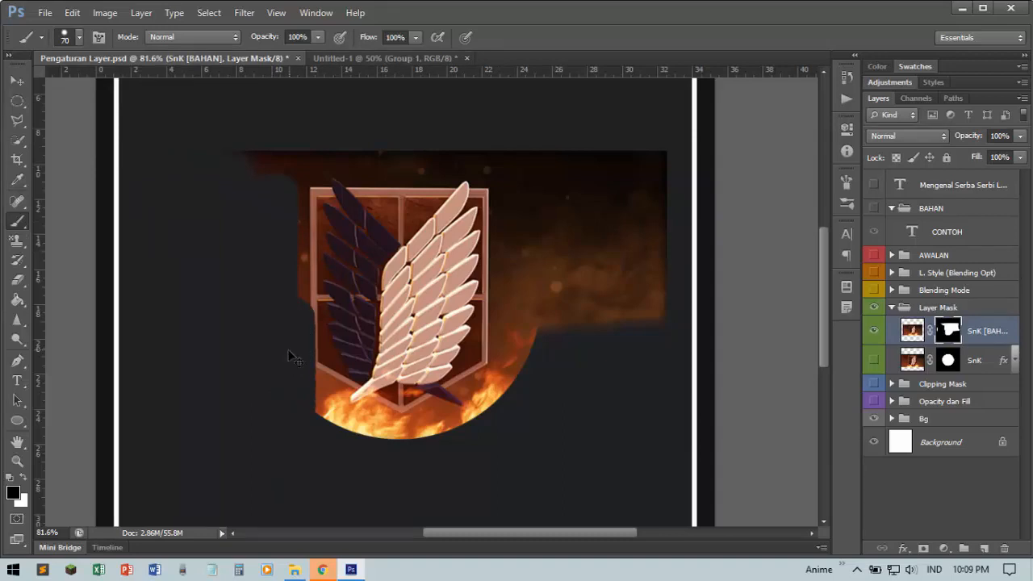
key(ctrl+z)
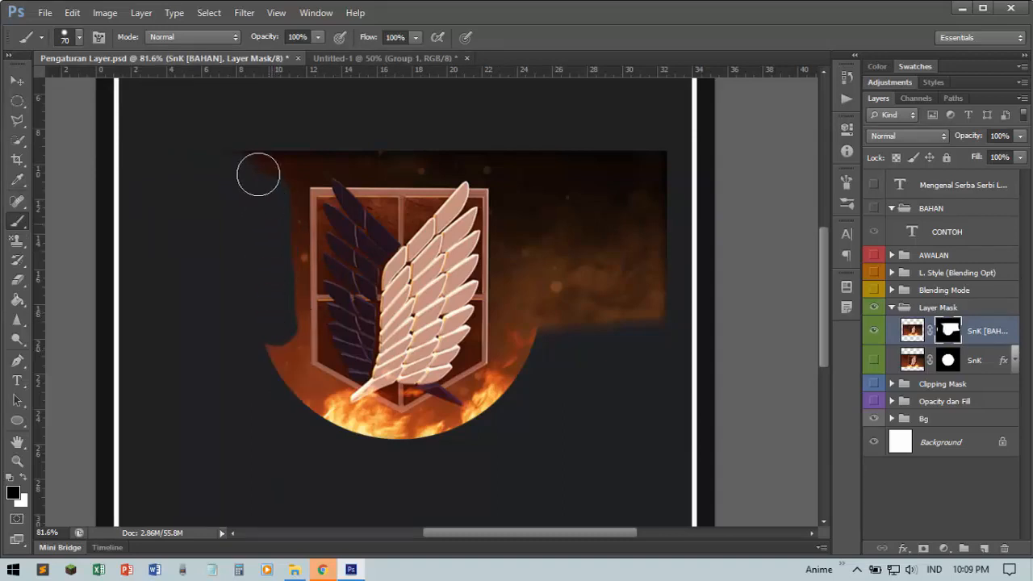
mouse_move(259, 175)
mouse_down()
mouse_move(301, 145)
mouse_move(408, 138)
mouse_move(252, 143)
mouse_move(564, 144)
mouse_move(456, 151)
mouse_move(587, 165)
mouse_move(560, 165)
mouse_move(528, 209)
mouse_move(527, 179)
mouse_move(520, 227)
mouse_move(513, 178)
mouse_move(508, 381)
mouse_move(523, 352)
mouse_move(563, 360)
mouse_move(529, 168)
mouse_move(636, 174)
mouse_move(640, 317)
mouse_move(648, 213)
mouse_move(606, 355)
mouse_move(651, 280)
mouse_up()
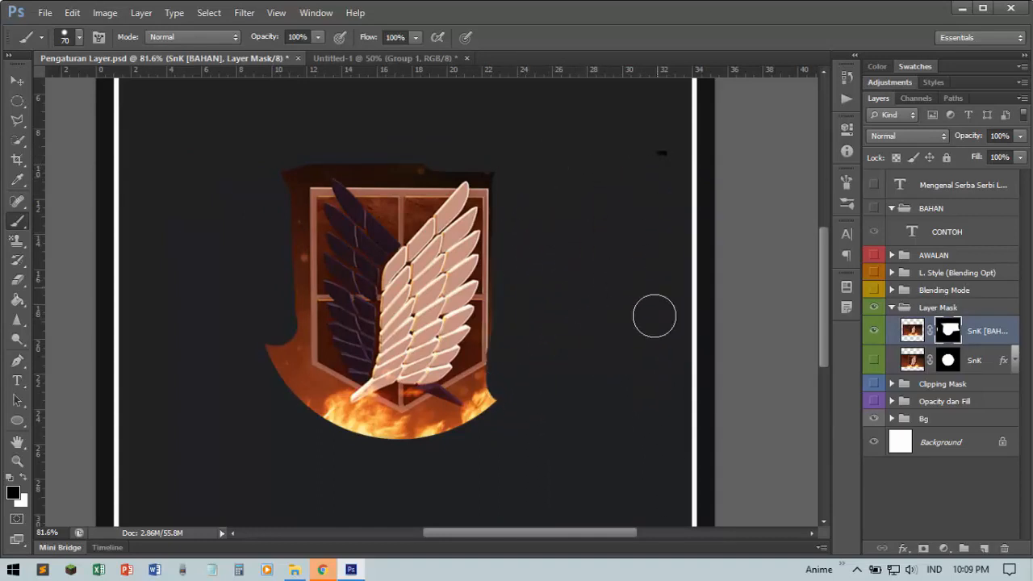
mouse_move(654, 315)
mouse_down()
mouse_move(669, 194)
mouse_move(509, 145)
mouse_move(263, 161)
mouse_move(268, 350)
mouse_move(288, 413)
mouse_move(422, 438)
mouse_move(468, 427)
mouse_move(350, 438)
mouse_move(295, 311)
mouse_move(290, 166)
mouse_move(289, 387)
mouse_move(431, 439)
mouse_move(352, 434)
mouse_move(505, 404)
mouse_move(445, 413)
mouse_move(466, 393)
mouse_move(318, 392)
mouse_move(371, 395)
mouse_up()
key(ctrl+z)
drag(307, 169, 511, 163)
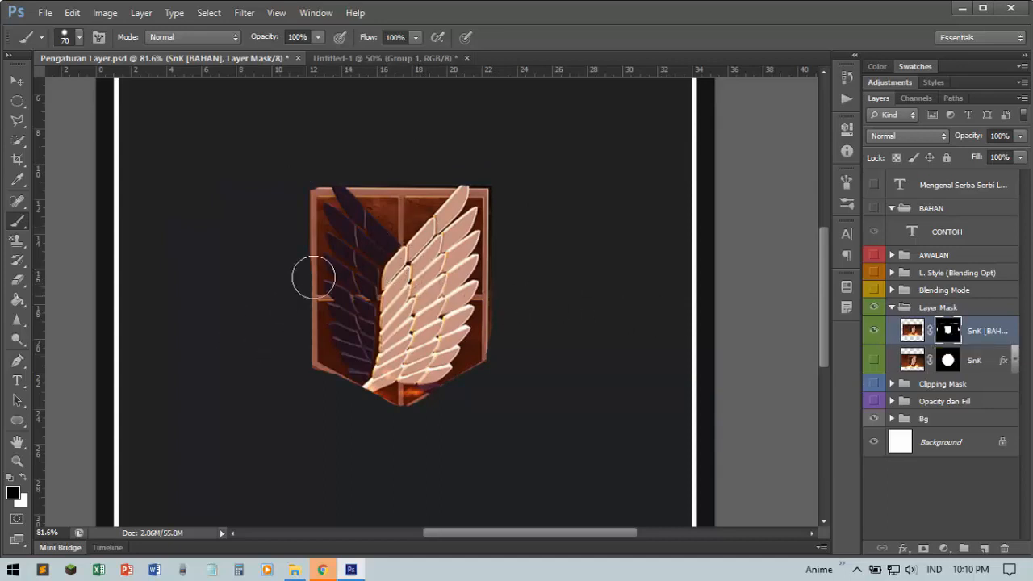
- Paint broad white strokes on the mask to bring back the fiery background around the shield emblem
click(22, 479)
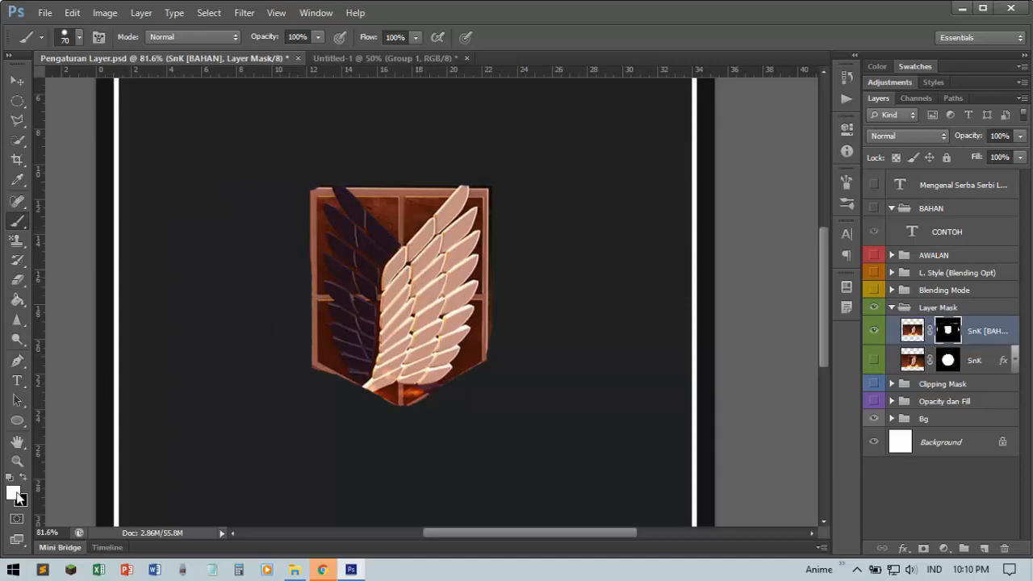
mouse_move(275, 338)
mouse_down()
mouse_move(446, 370)
mouse_move(497, 331)
mouse_move(508, 234)
mouse_move(613, 380)
mouse_move(77, 276)
mouse_move(206, 399)
mouse_move(565, 376)
mouse_move(581, 411)
mouse_move(96, 308)
mouse_up()
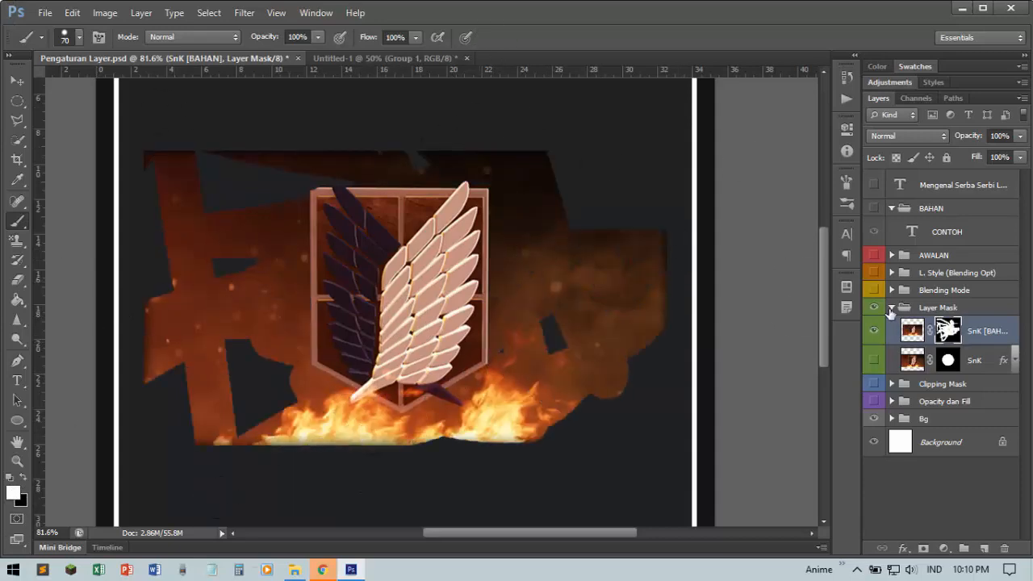
- Collapse and hide the Layer Mask group, and expand and show the Clipping Mask group
click(891, 309)
click(874, 307)
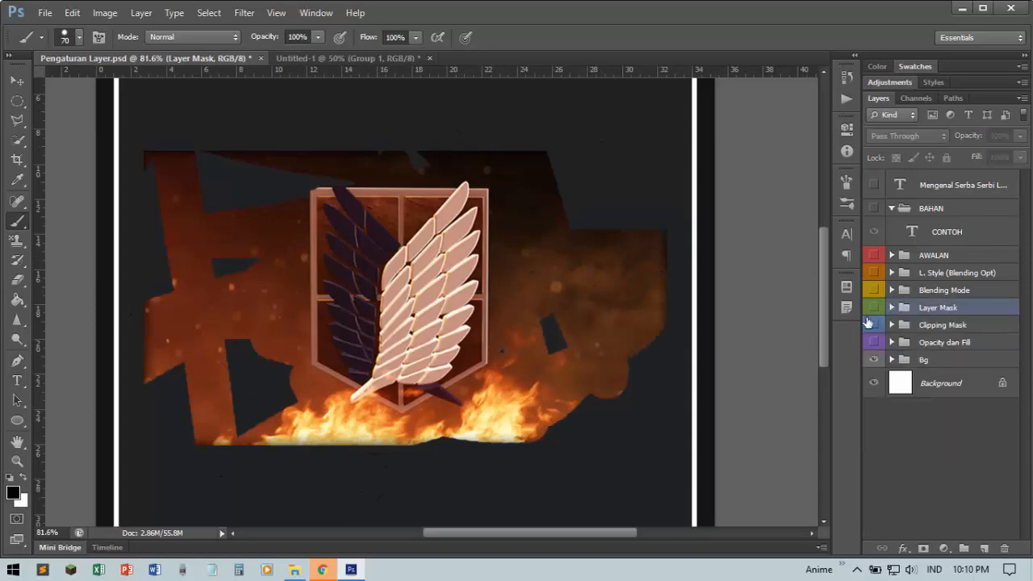
click(895, 326)
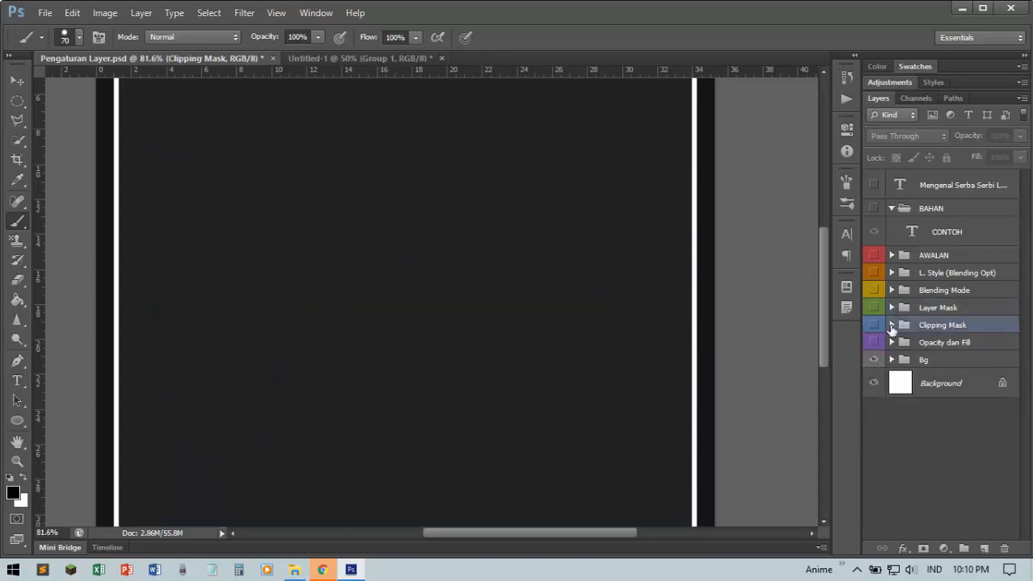
click(892, 325)
click(875, 324)
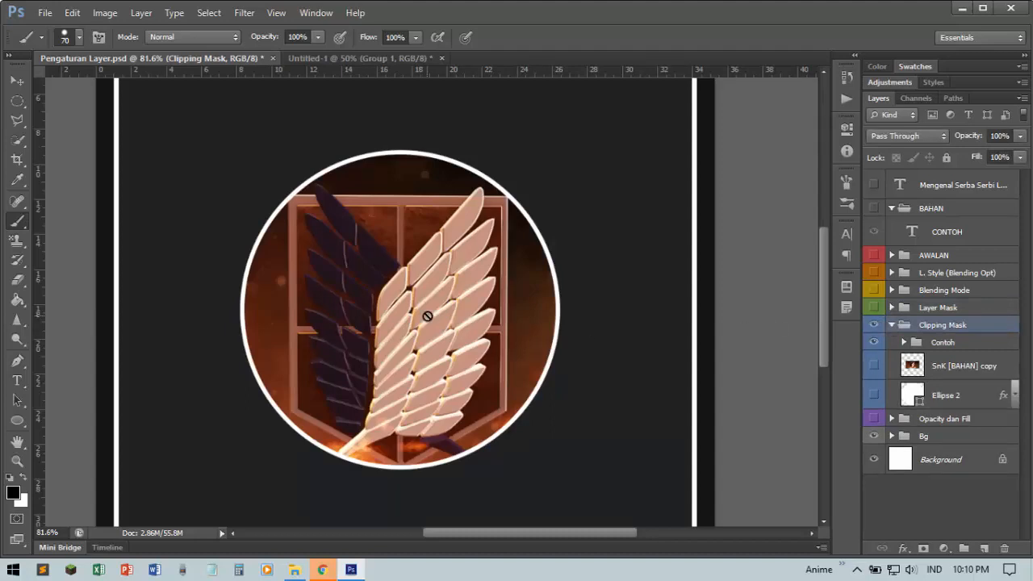
- Expand the Contoh group inside Clipping Mask and examine its structure down to the clipped SnK layer
click(904, 343)
click(943, 343)
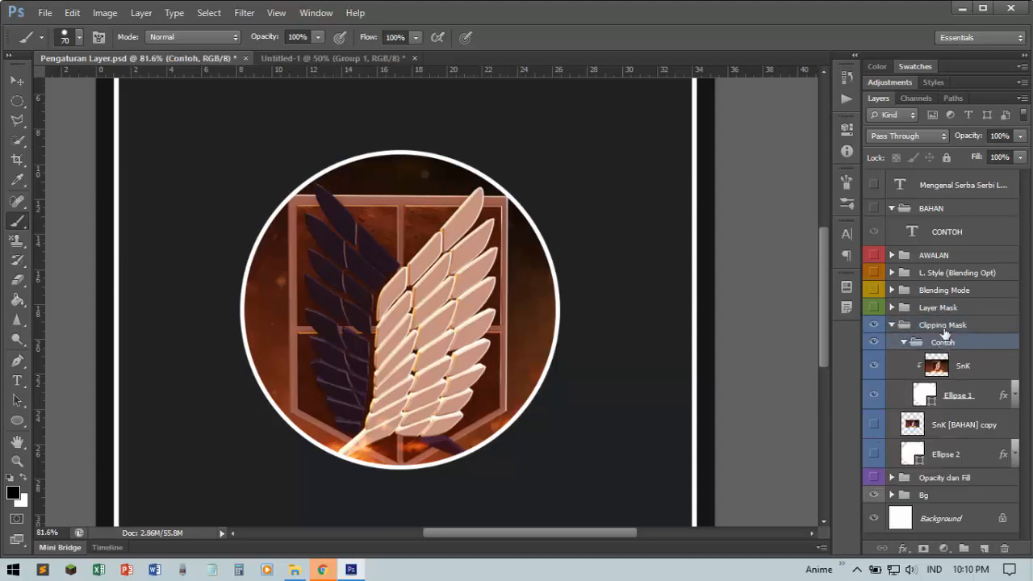
click(940, 327)
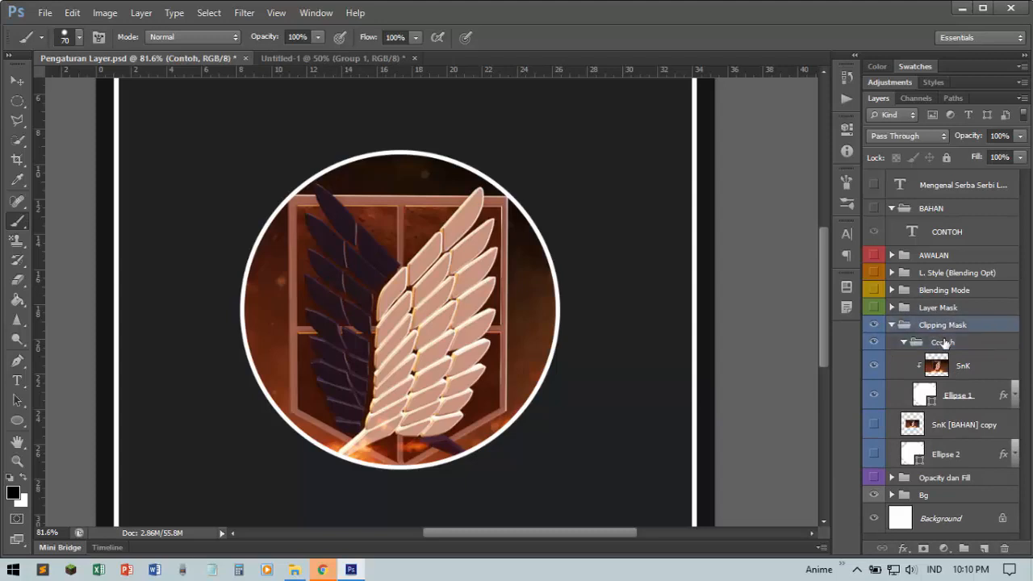
click(940, 345)
click(941, 324)
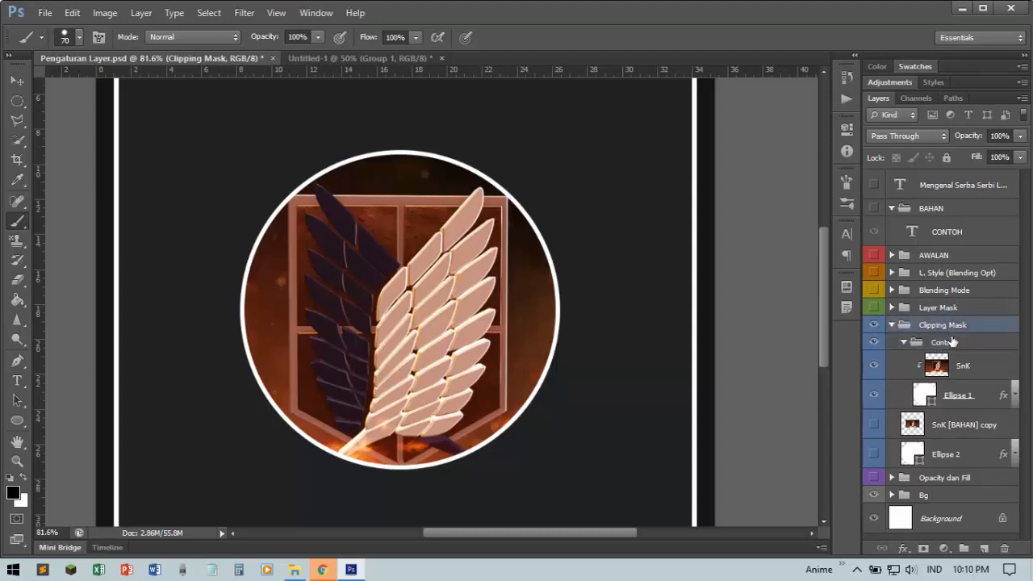
key(alt+bracketleft)
key(alt+bracketleft)
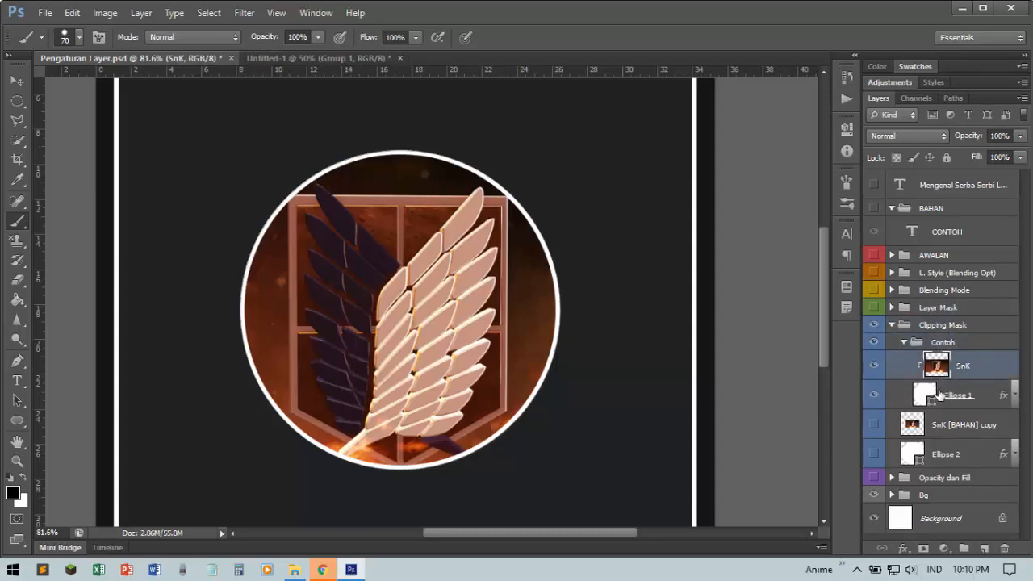
- Release the SnK layer from its clipping mask and switch to the Move tool
key(alt+bracketleft)
click(978, 367)
right_click(978, 366)
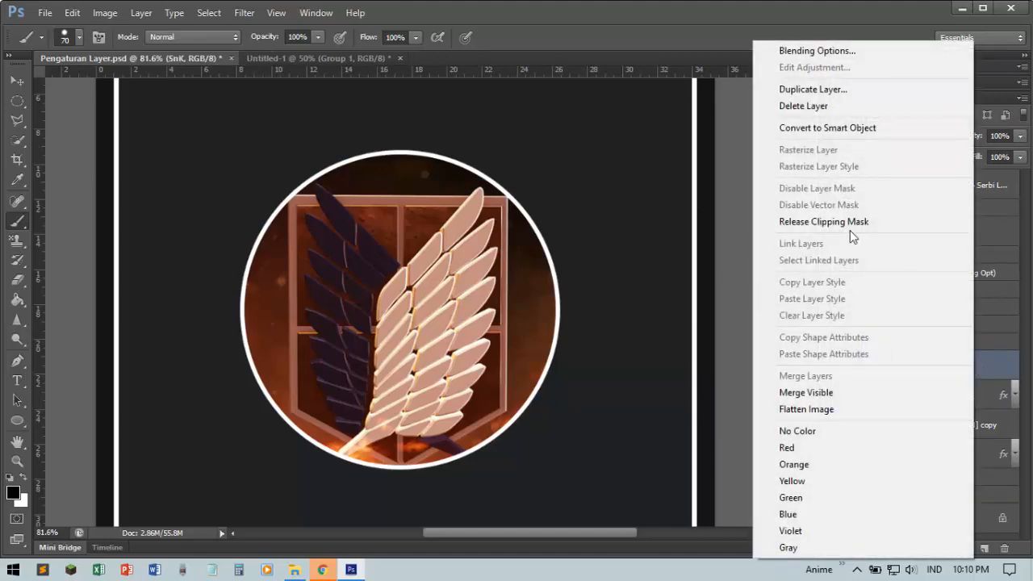
click(819, 222)
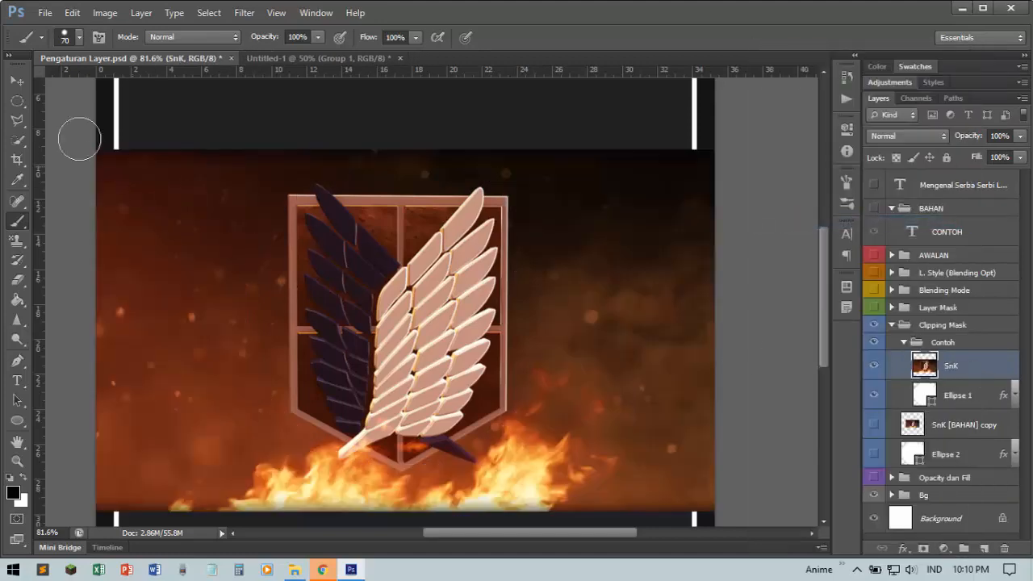
click(17, 82)
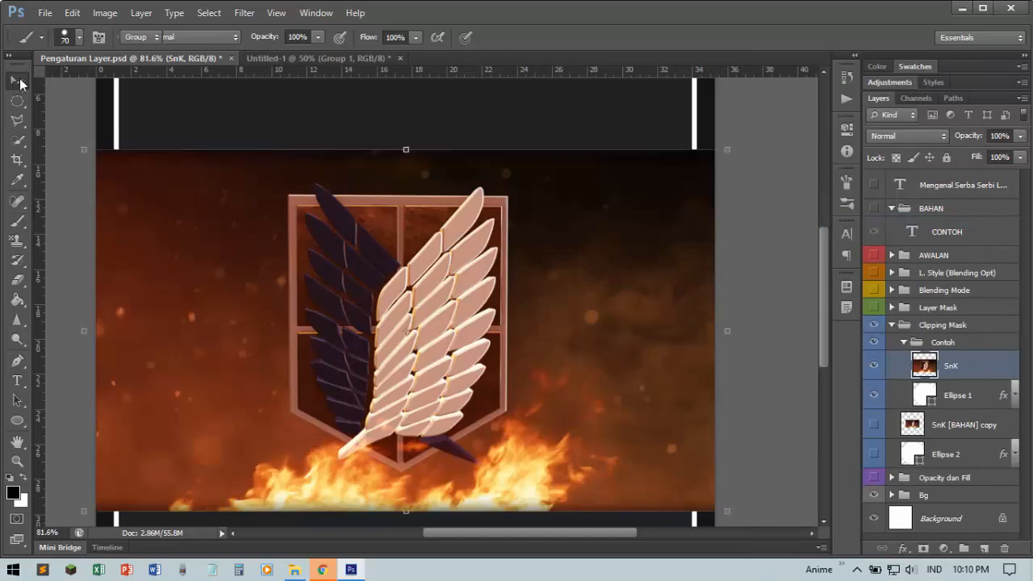
- Hide the SnK image and select Ellipse 1 to examine the plain circle underneath
click(875, 368)
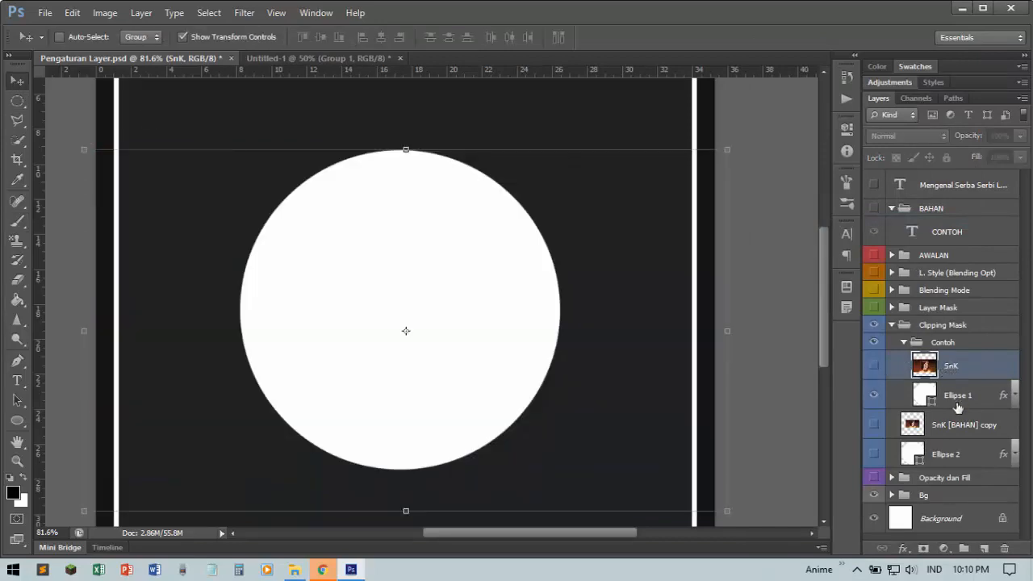
click(958, 408)
scroll(525, 330, down, 3)
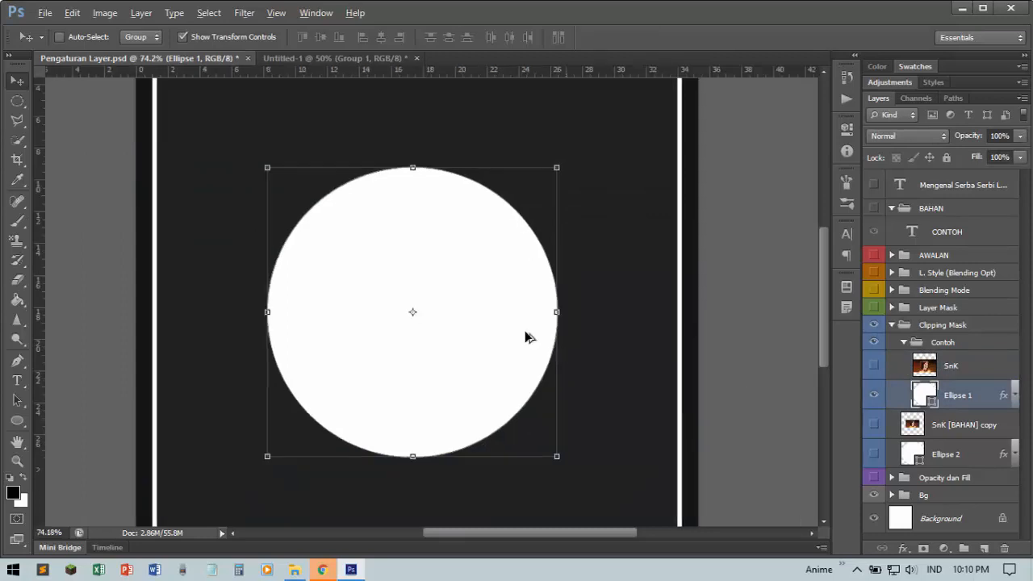
- Lower Ellipse 1's fill to 0% to isolate its Stroke effect, and restore the fill to 100%
click(1016, 395)
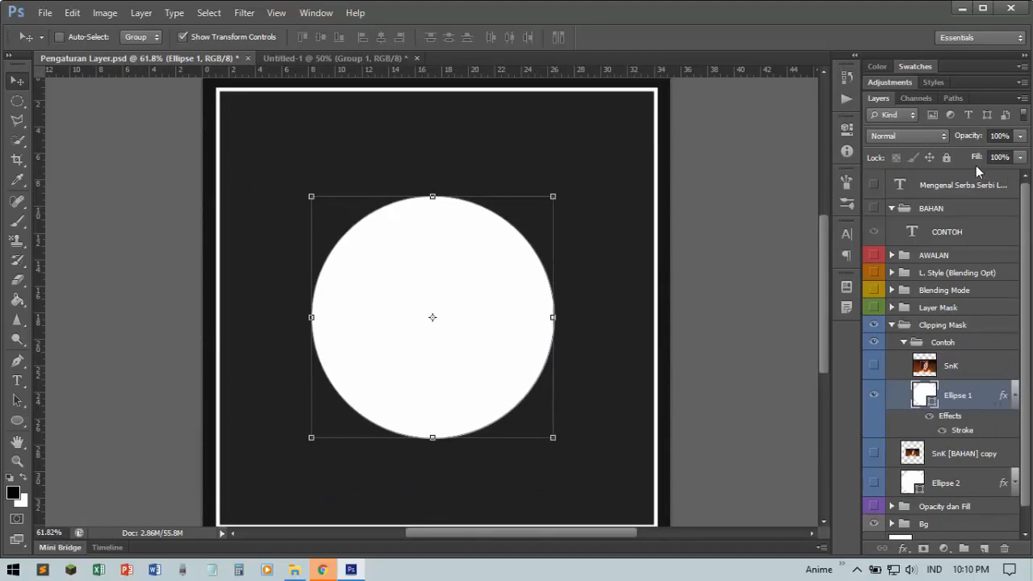
drag(975, 159, 799, 155)
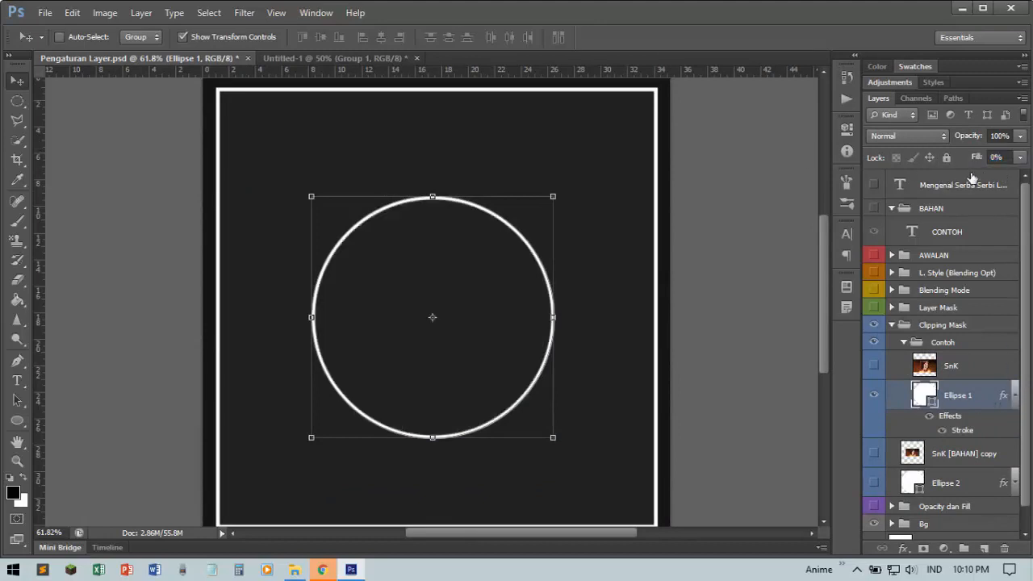
drag(971, 159, 1011, 160)
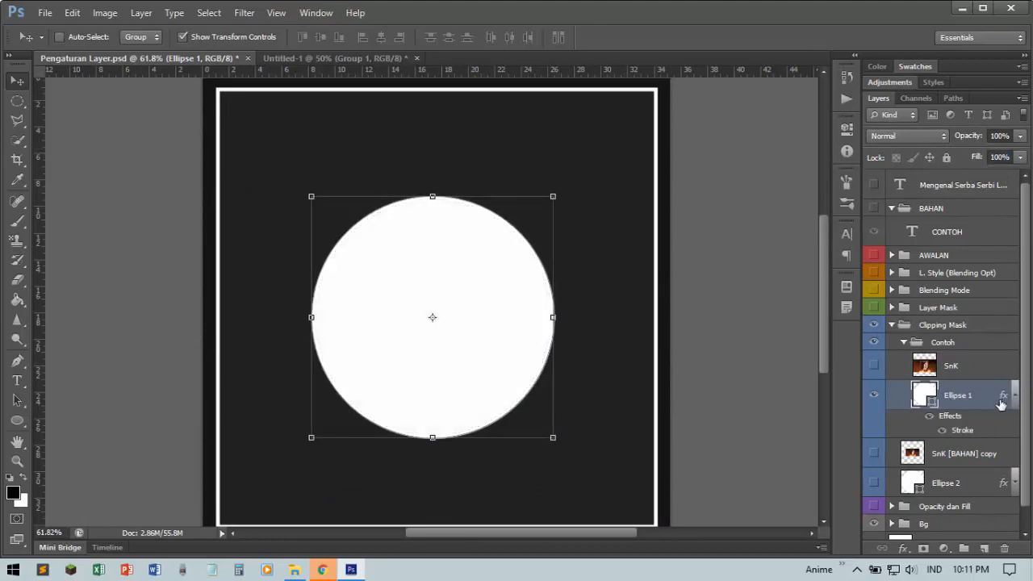
click(1016, 393)
- Compare the unclipped SnK image with the Ellipse 1 circle by showing and hiding the SnK layer, leaving it shown
click(951, 368)
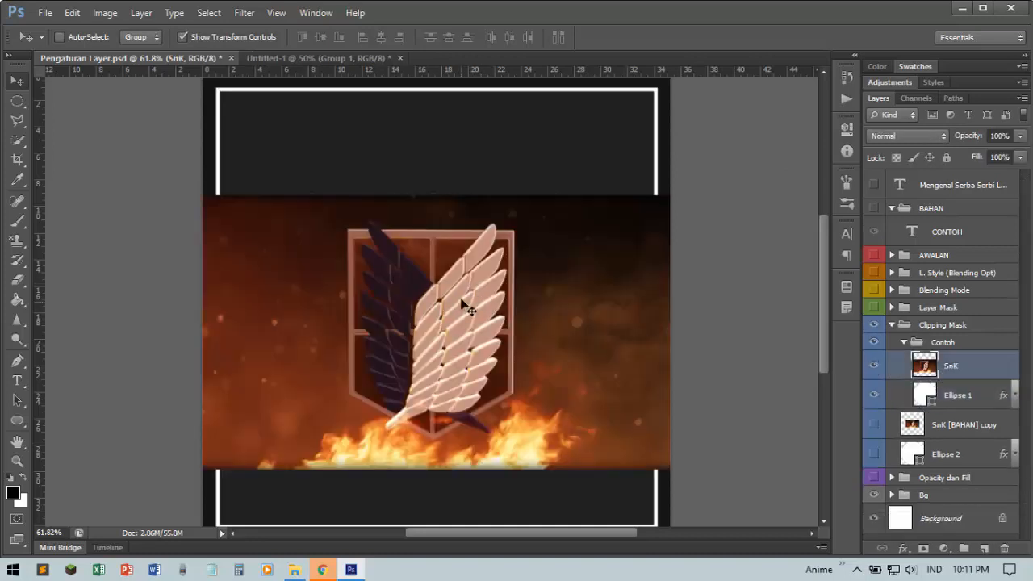
drag(468, 300, 468, 378)
click(959, 397)
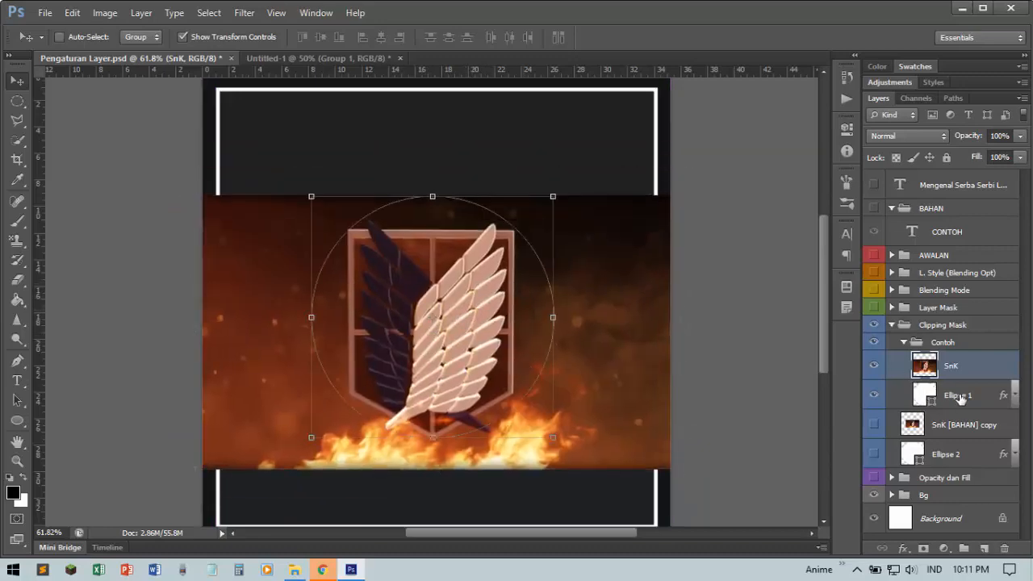
click(876, 368)
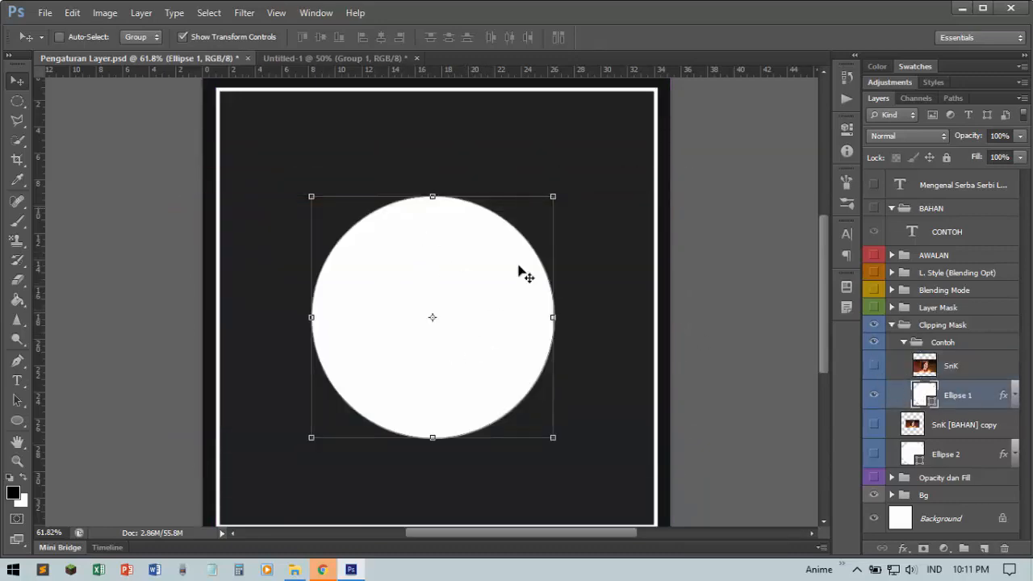
click(982, 371)
click(873, 366)
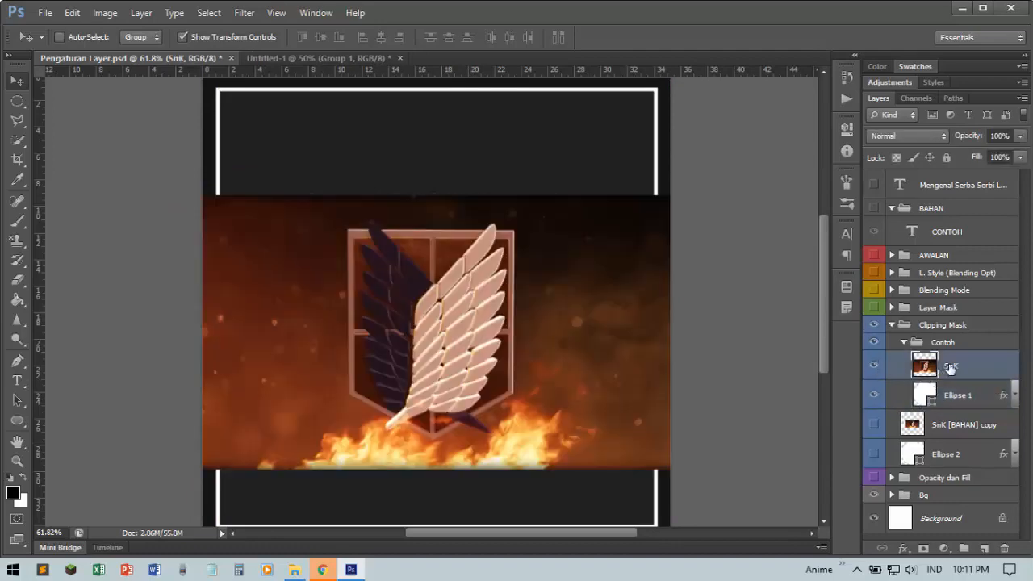
- Create a clipping mask from the SnK layer onto Ellipse 1, undoing it once and reapplying it
right_click(964, 367)
click(989, 372)
right_click(967, 364)
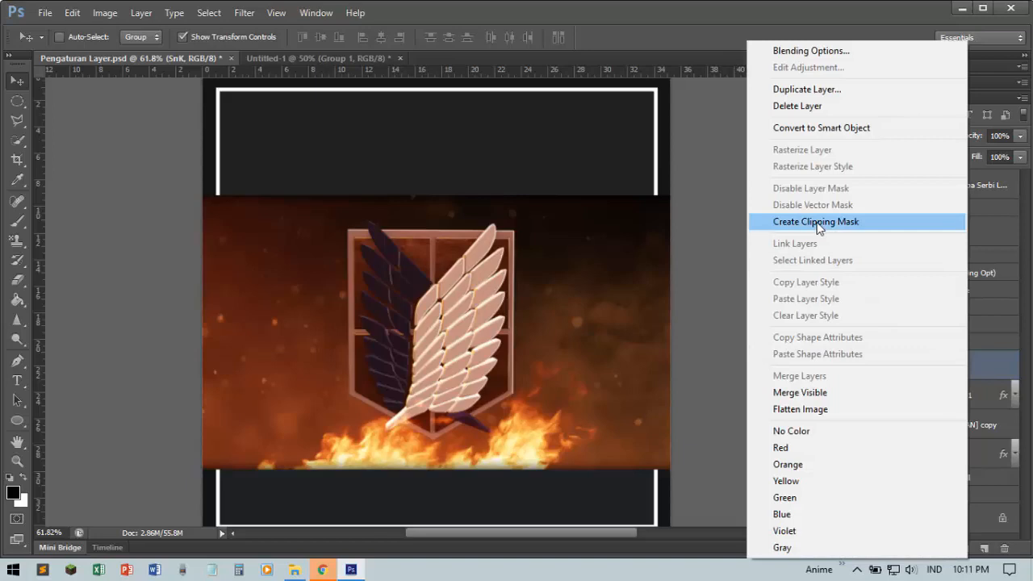
click(817, 223)
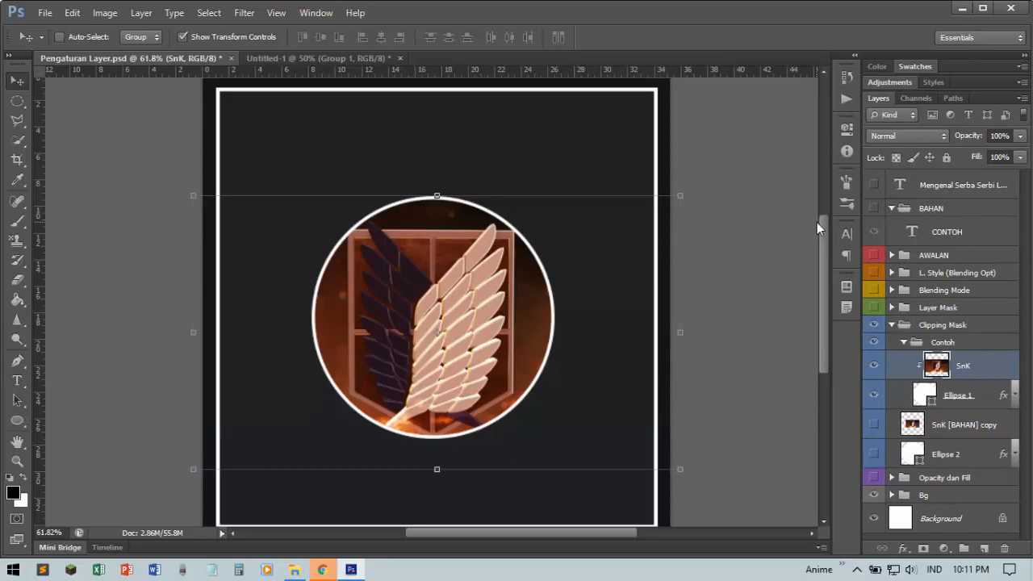
key(ctrl+z)
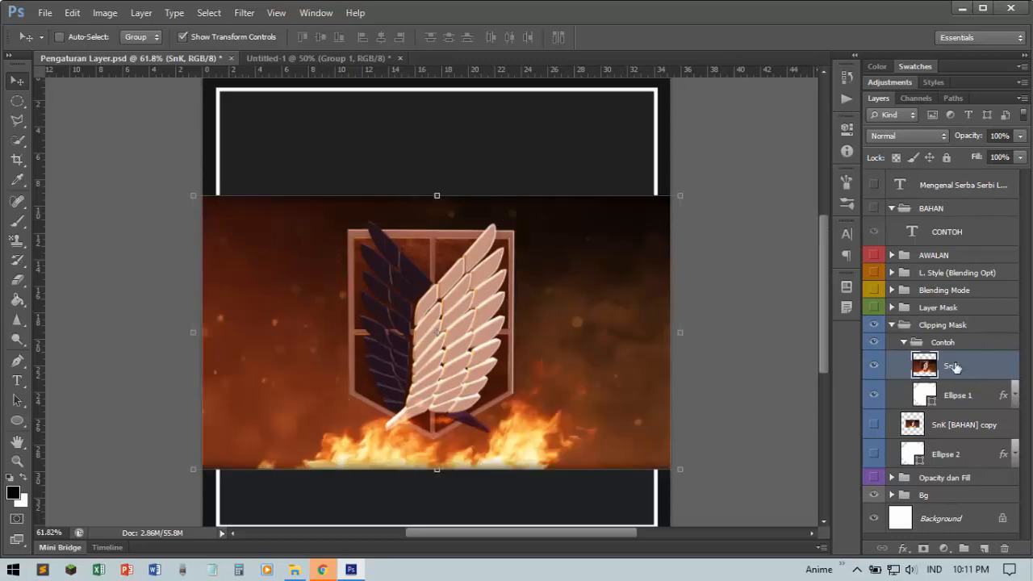
right_click(955, 368)
click(817, 223)
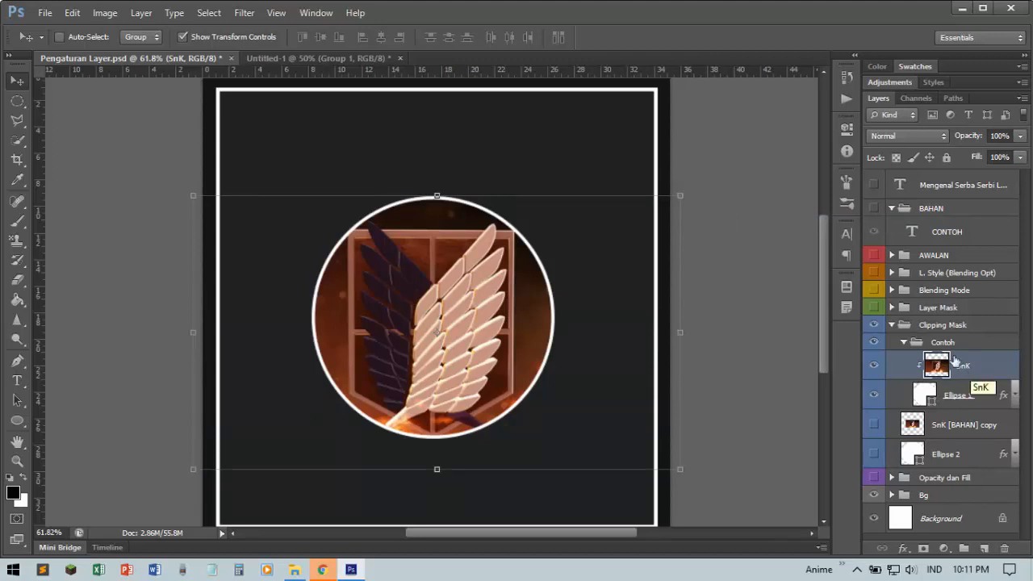
- Expand the Layer Mask group to compare its masked layers, collapse it, and select the clipped SnK layer
click(892, 308)
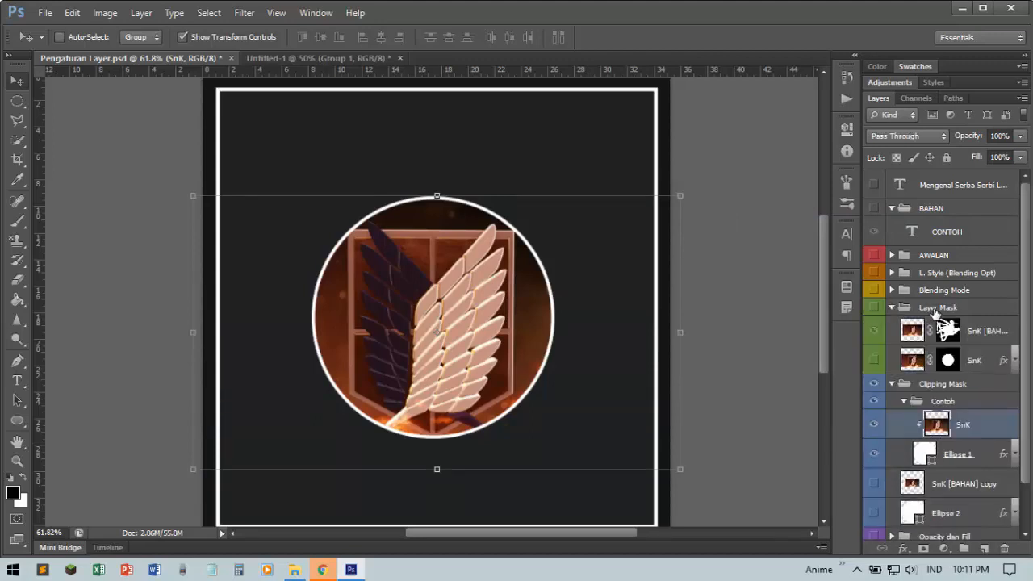
click(935, 310)
click(891, 308)
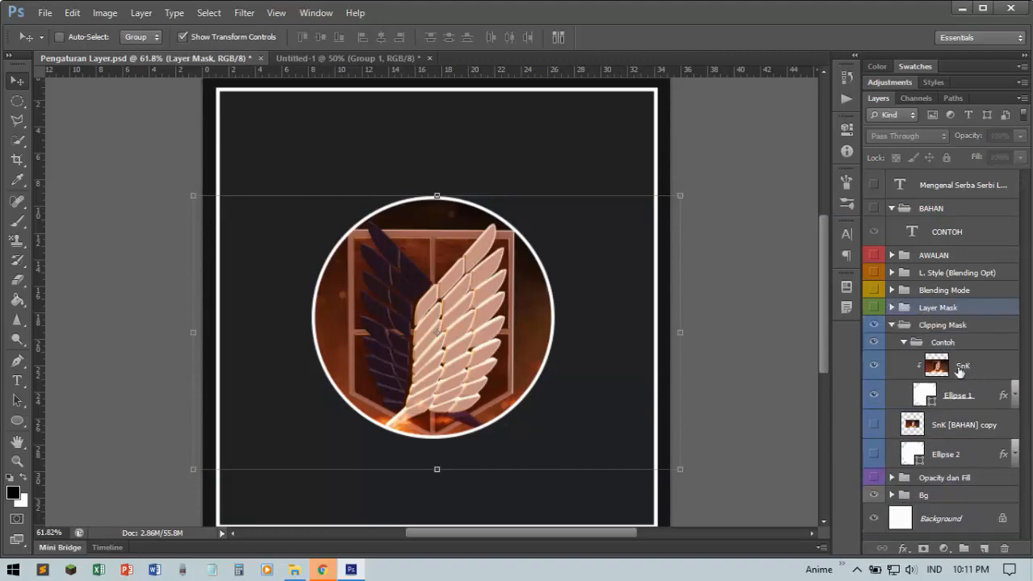
click(958, 331)
click(961, 343)
click(969, 366)
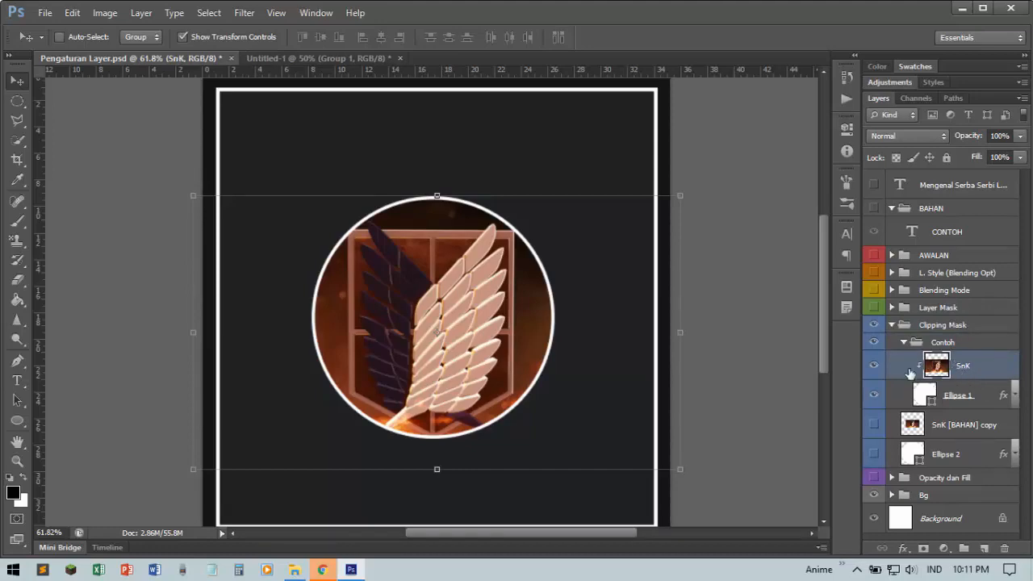
- Try moving the clipped SnK image inside the circle and undo the move
drag(489, 333, 509, 319)
key(ctrl+z)
click(966, 328)
click(957, 373)
click(953, 396)
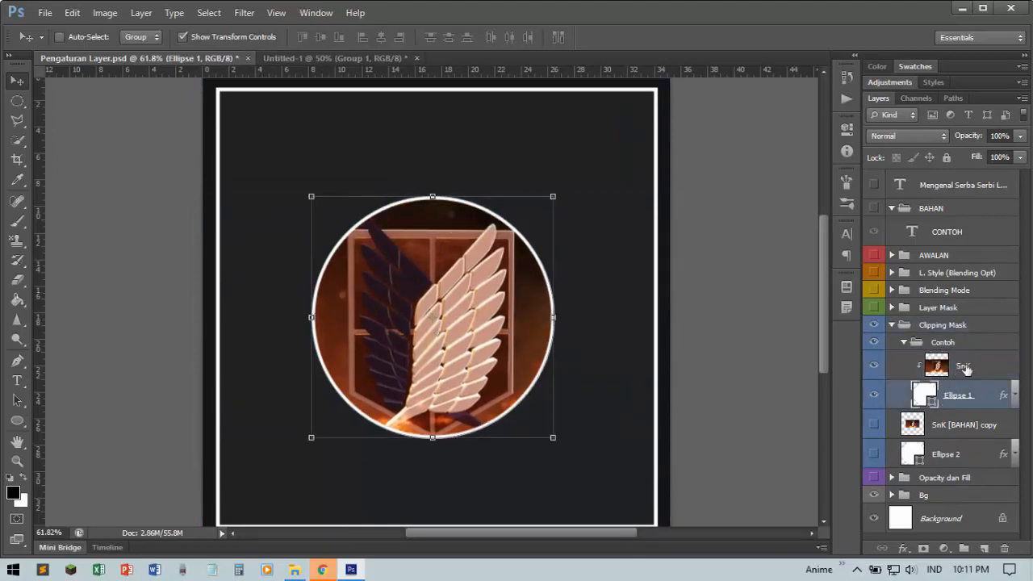
click(964, 370)
- Try moving the Ellipse 1 circle over the clipped image and return it to its original place
click(955, 400)
mouse_move(499, 321)
mouse_down()
mouse_move(611, 302)
mouse_move(342, 318)
mouse_up()
mouse_move(483, 314)
mouse_down()
mouse_move(435, 299)
mouse_move(483, 315)
mouse_up()
drag(449, 252, 456, 276)
key(ctrl+z)
drag(476, 323, 451, 327)
- Shift the clipped SnK image within the Ellipse 1 circle and reposition it so the shield sits near the centre
click(963, 368)
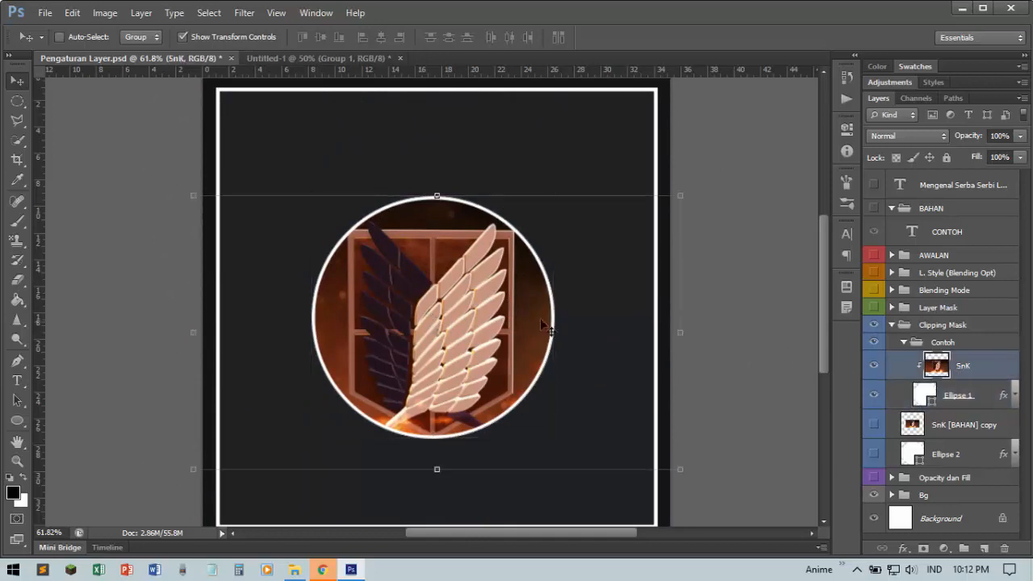
click(929, 396)
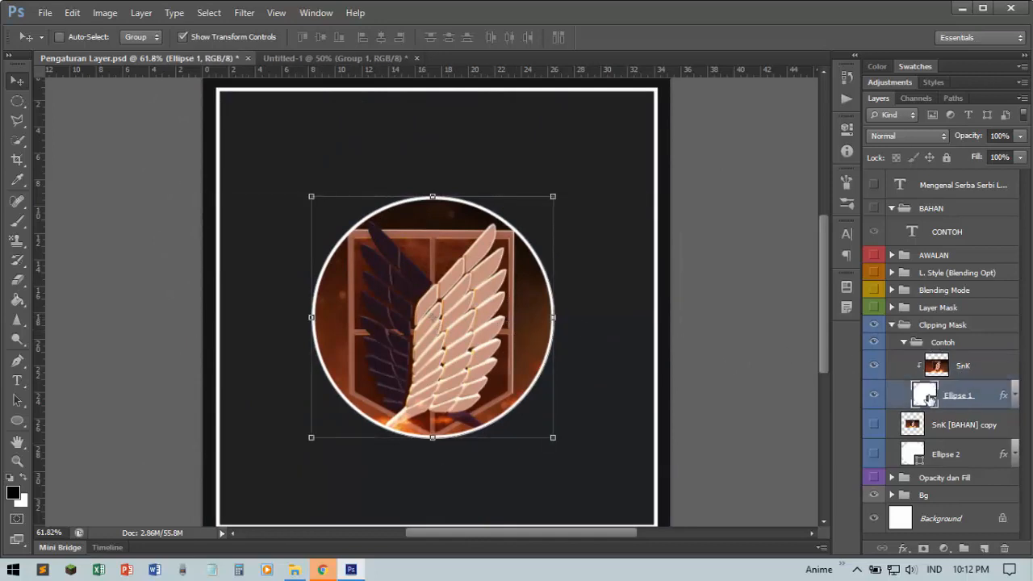
click(984, 361)
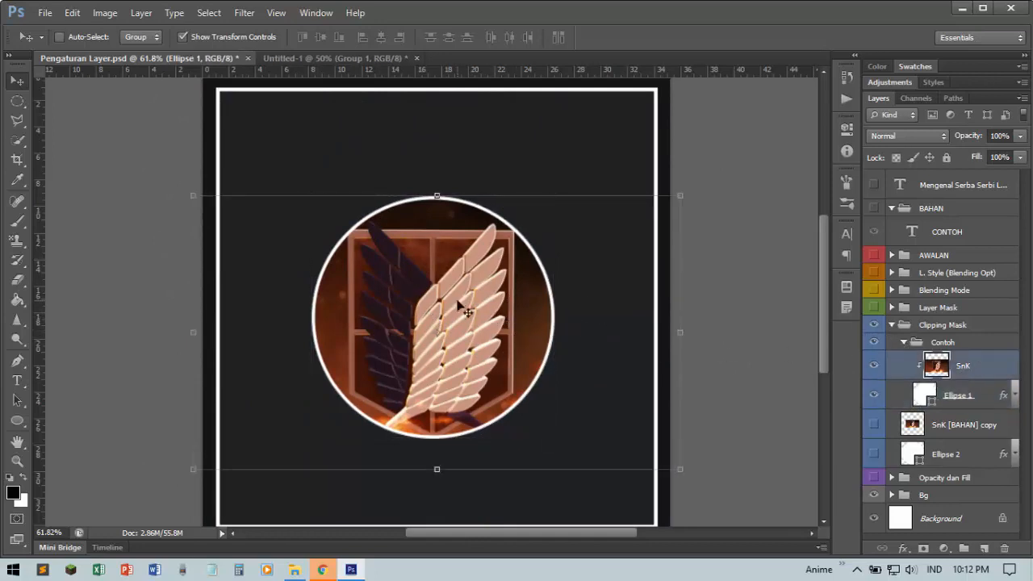
drag(461, 299, 508, 326)
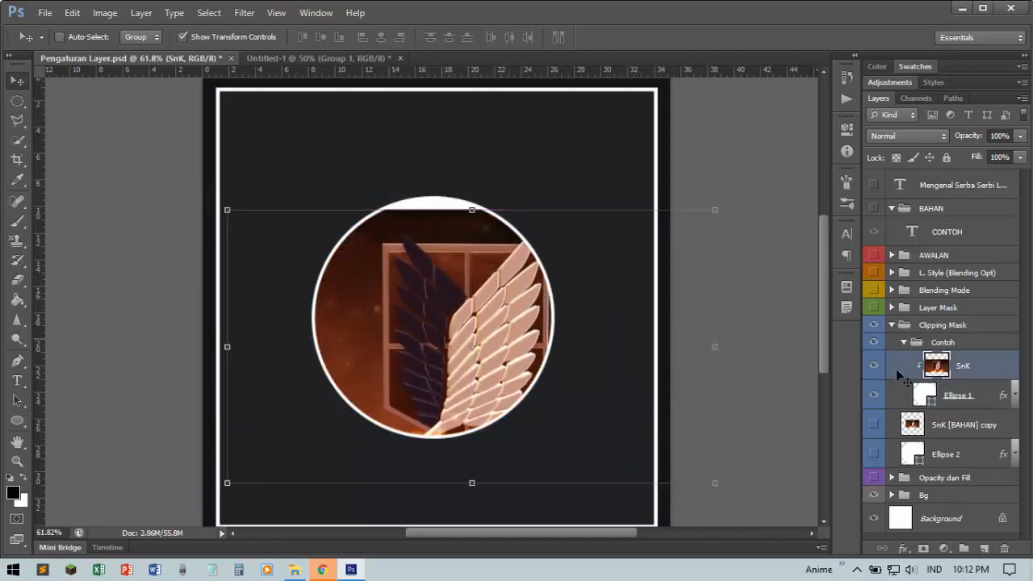
click(943, 395)
click(959, 365)
mouse_move(436, 323)
mouse_down()
mouse_move(394, 263)
mouse_move(428, 389)
mouse_move(450, 310)
mouse_up()
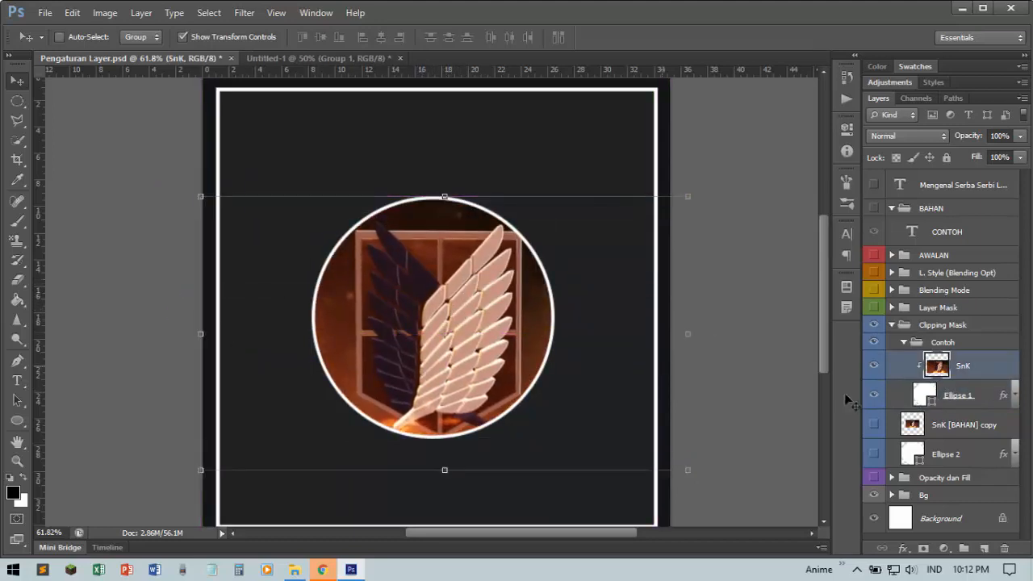
- Collapse and hide the Contoh group, and show the SnK [BAHAN] copy and Ellipse 2 layers
click(904, 342)
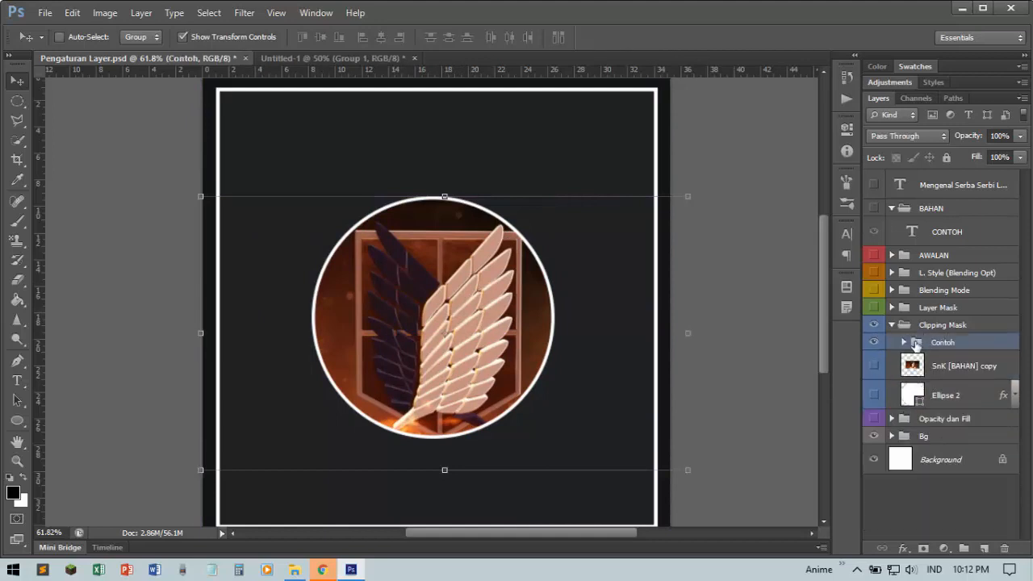
click(946, 368)
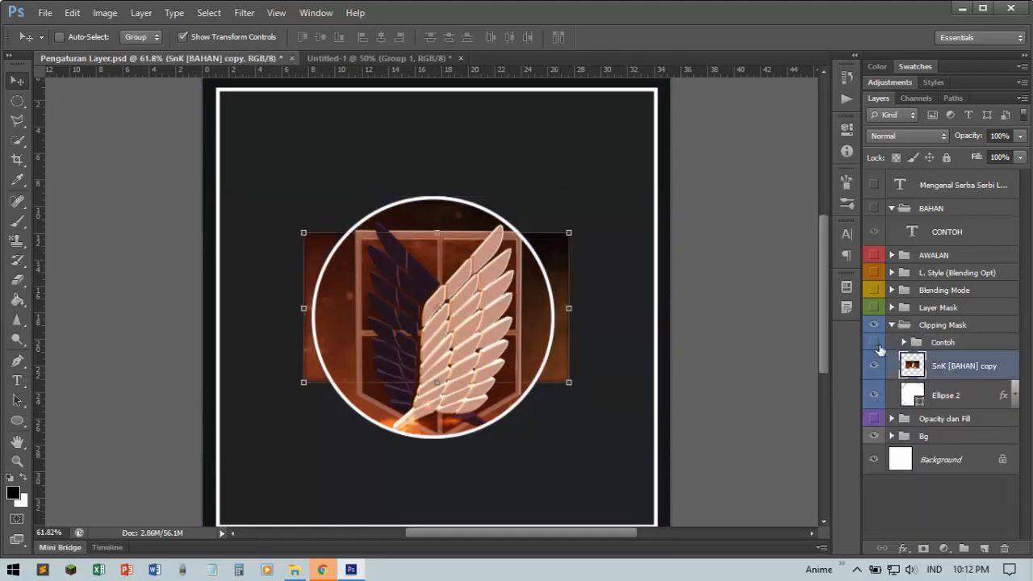
key(ctrl+alt+g)
click(936, 396)
click(947, 369)
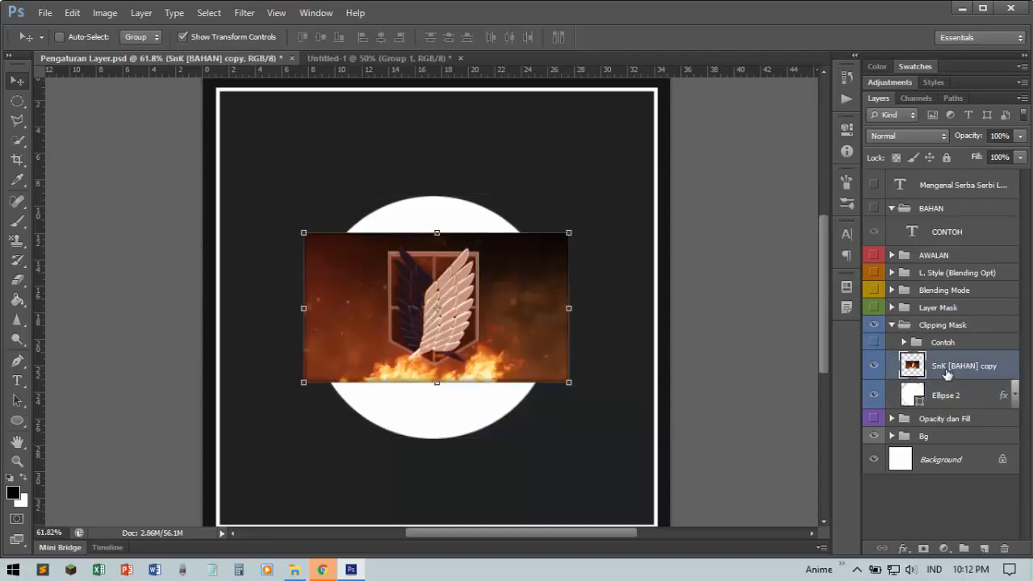
- Clip SnK [BAHAN] copy to Ellipse 2 and enlarge it to about 179%, centring the shield in the circle
key(ctrl+alt+g)
key(ctrl+t)
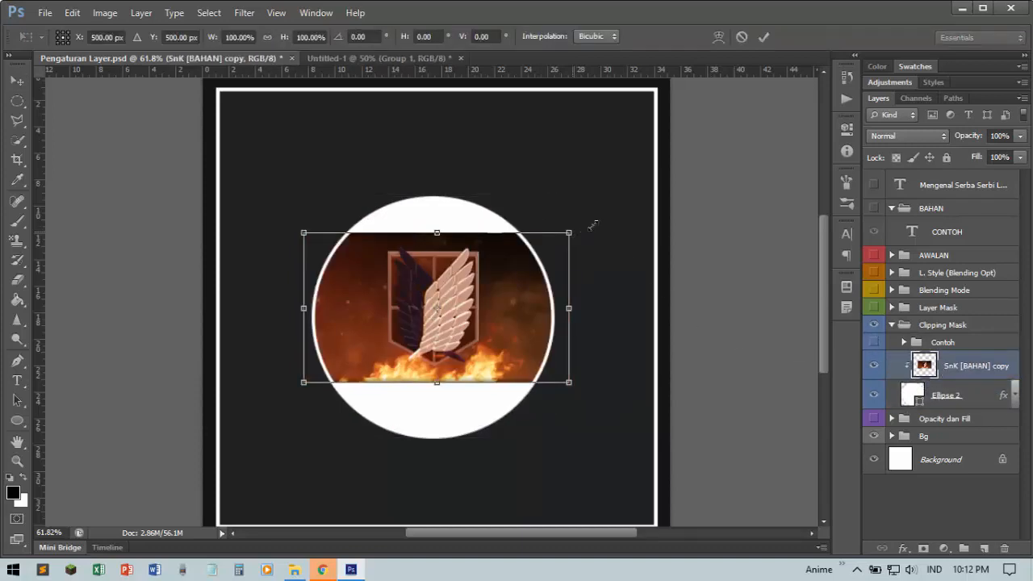
drag(593, 226, 681, 188)
click(764, 37)
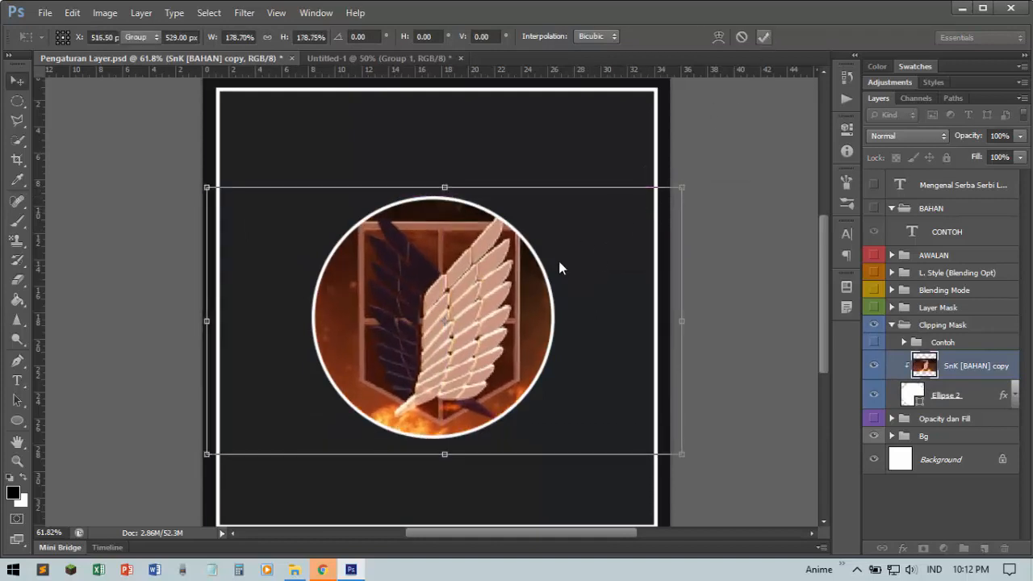
drag(544, 293, 537, 299)
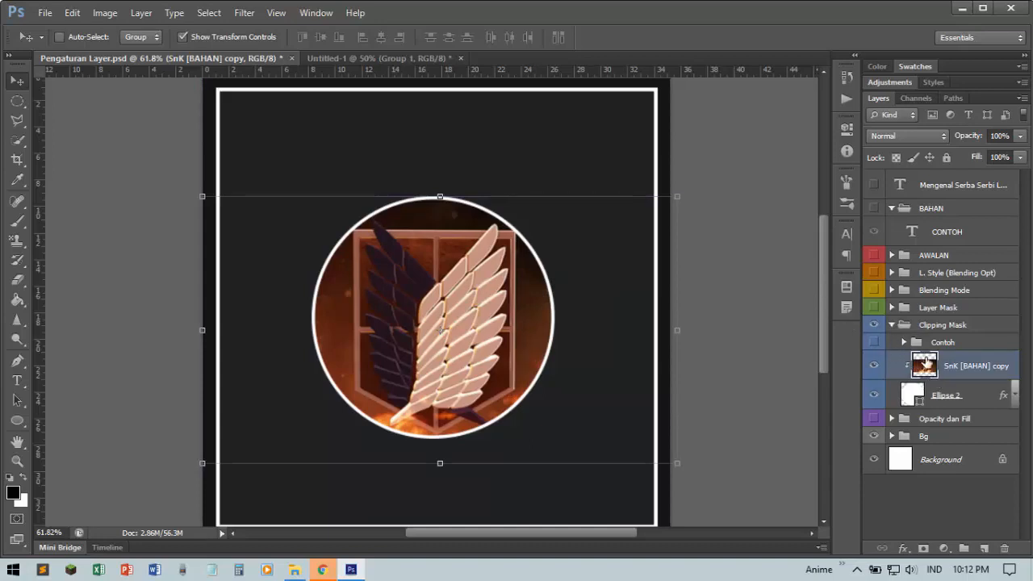
- Add a new empty layer directly above the Contoh group inside Clipping Mask
click(944, 397)
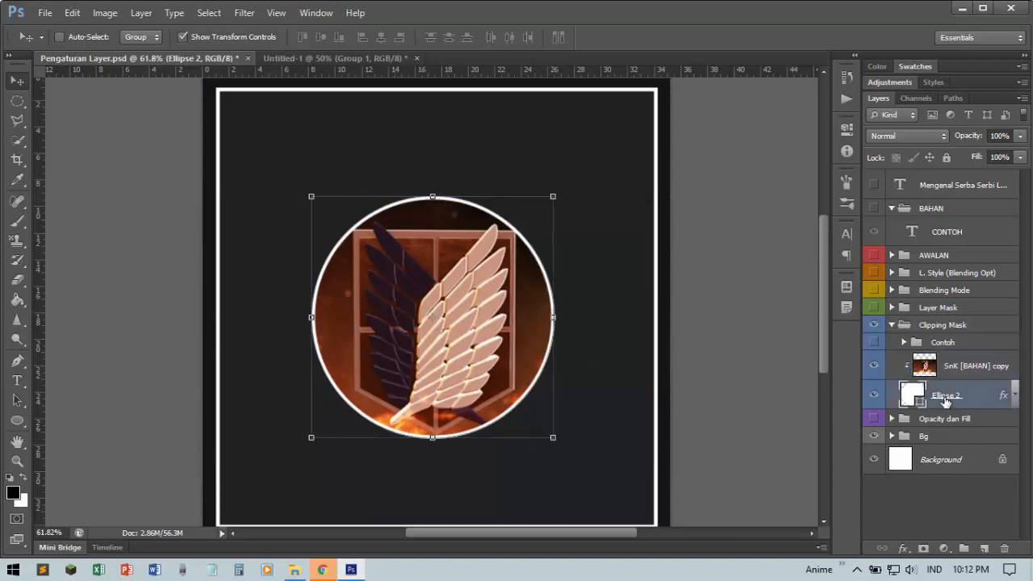
scroll(552, 347, down, 1)
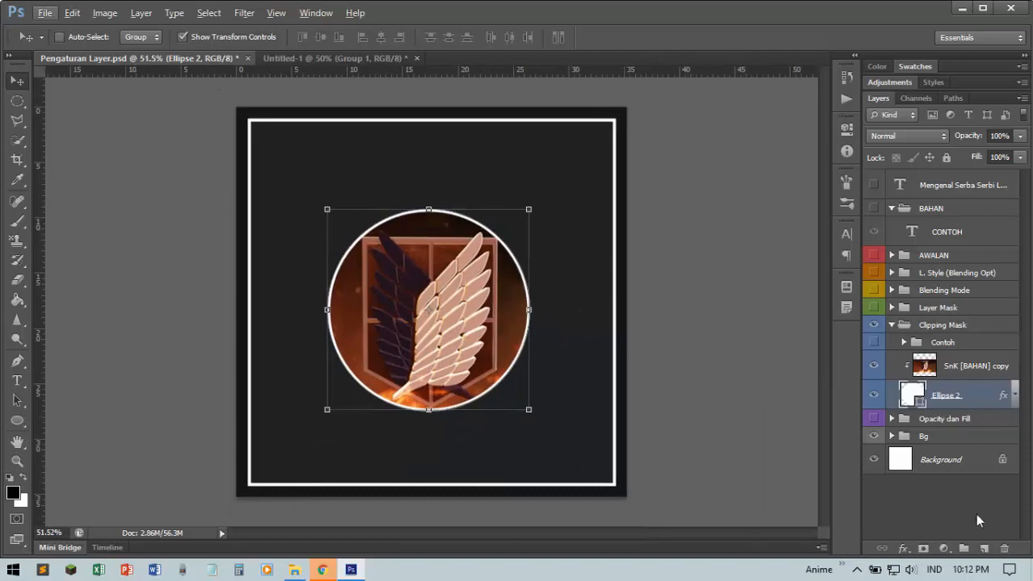
click(966, 343)
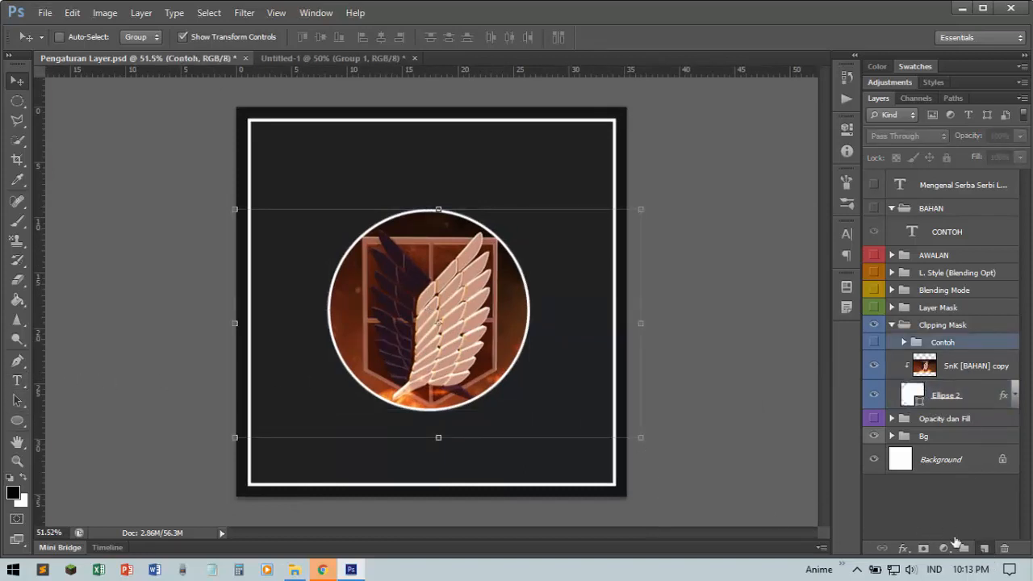
click(983, 548)
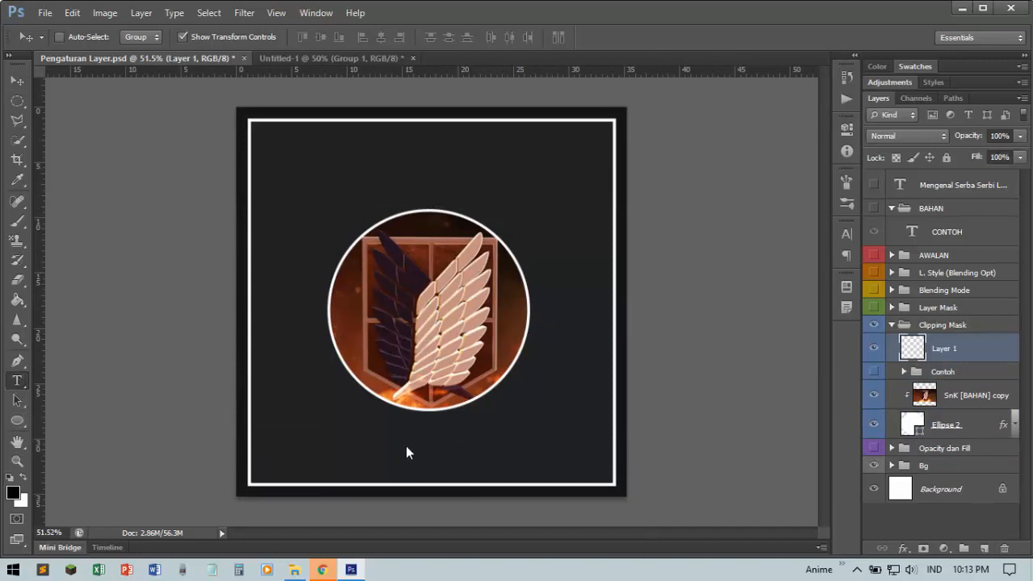
- Add the white text "Migrofah" below the circle and set it in all caps
key(t)
click(423, 460)
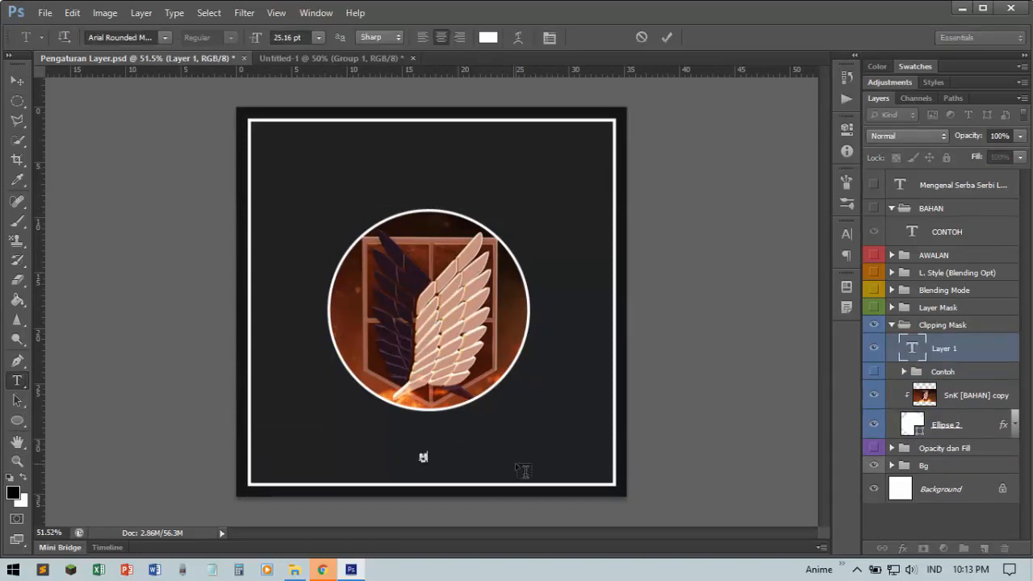
text(Migrofah)
key(ctrl+a)
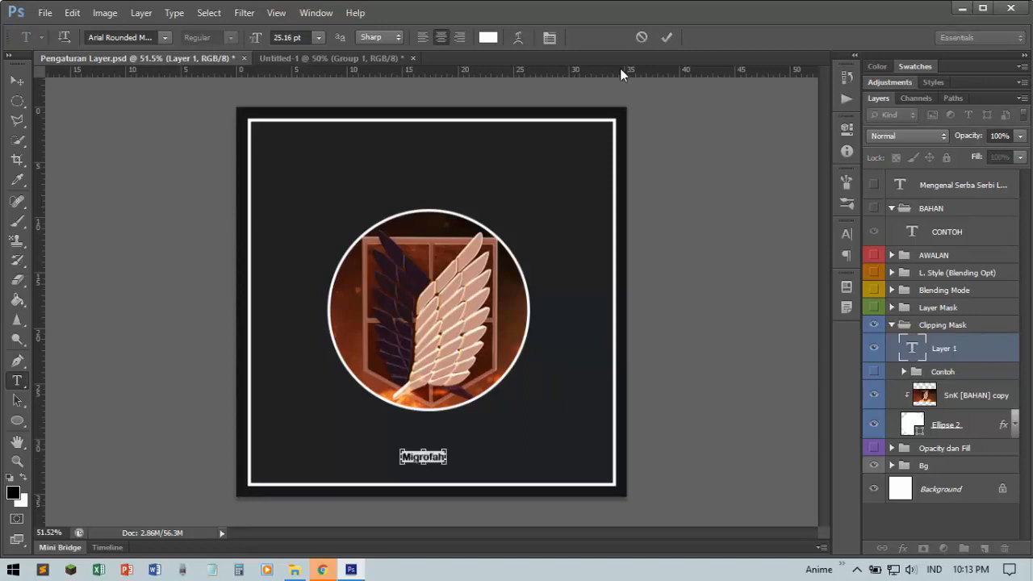
key(ctrl+shift+k)
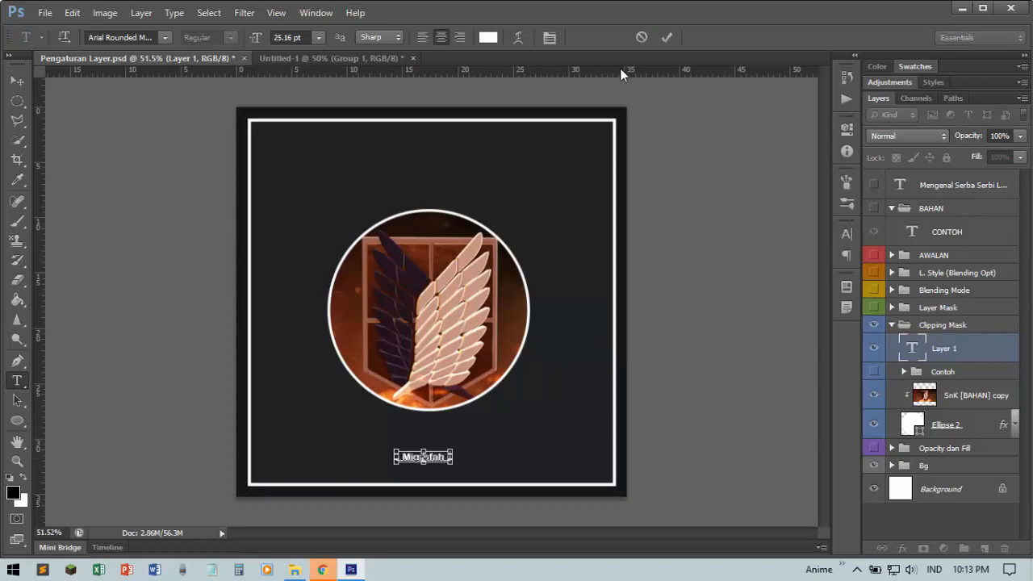
click(16, 83)
- Enlarge the MIGROFAH text to about 232% around its centre
key(ctrl+t)
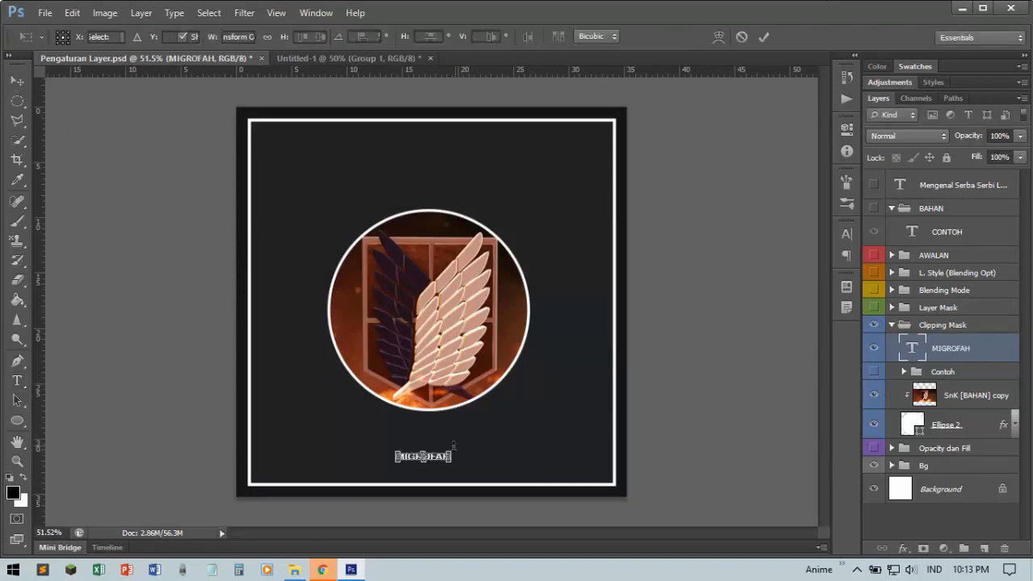
drag(464, 440, 476, 391)
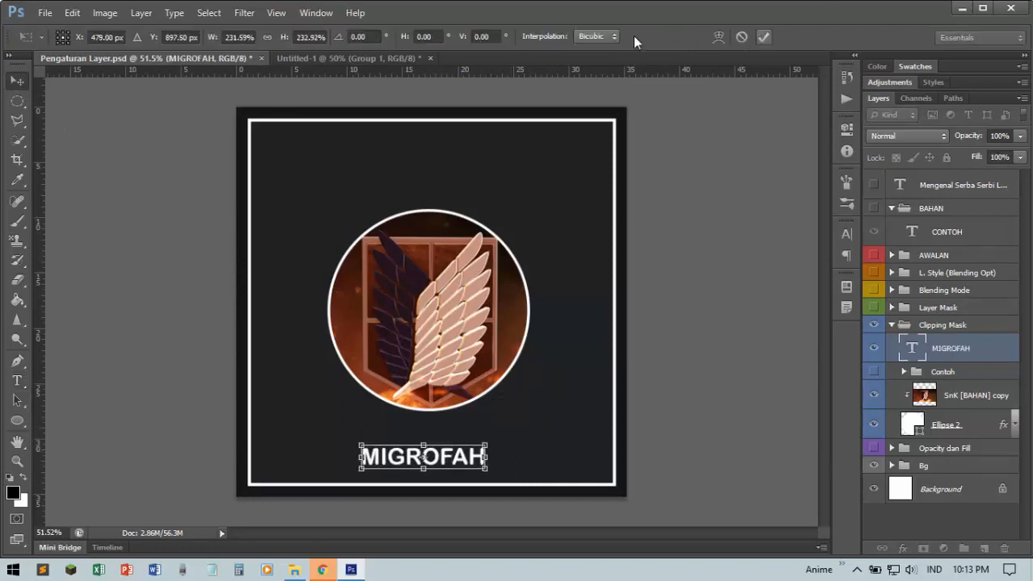
click(763, 36)
- Centre the MIGROFAH text horizontally on the canvas and place it just beneath the circle
key(ctrl+a)
click(382, 39)
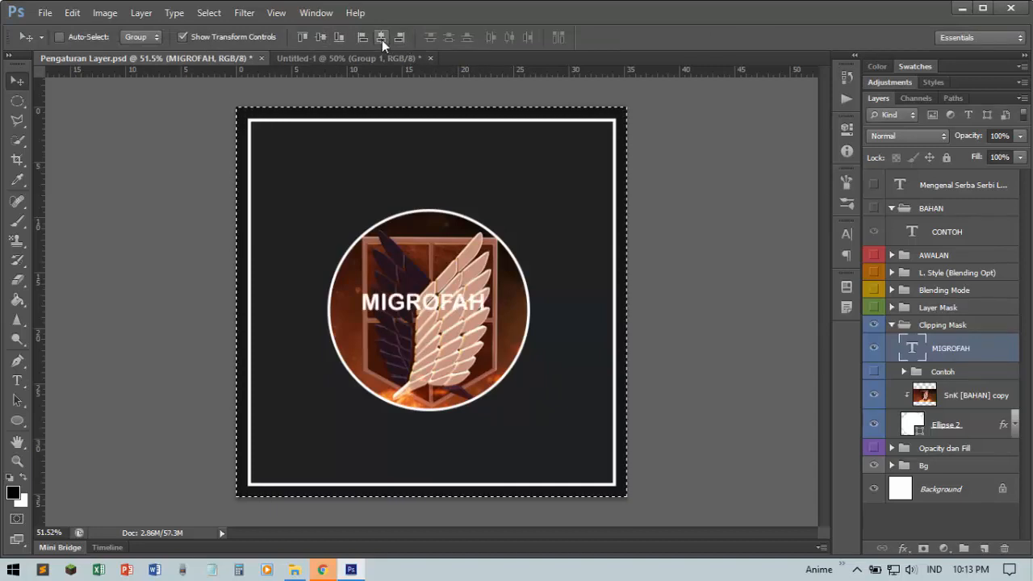
click(381, 39)
key(ctrl+d)
drag(507, 238, 519, 371)
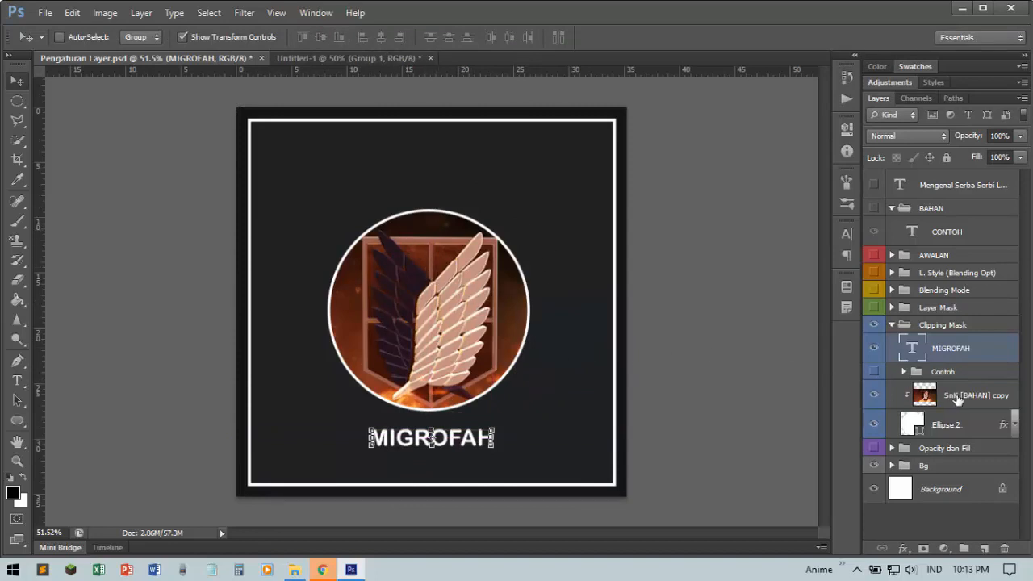
- Examine the layer masks of SnK [BAHAN] and SnK in the Layer Mask group, and collapse the group again
click(958, 400)
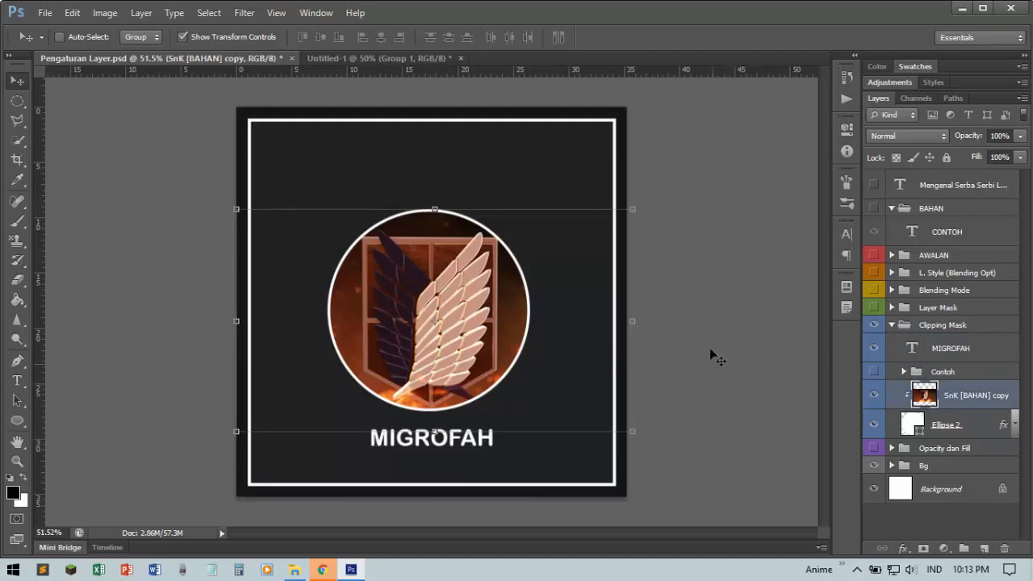
click(892, 307)
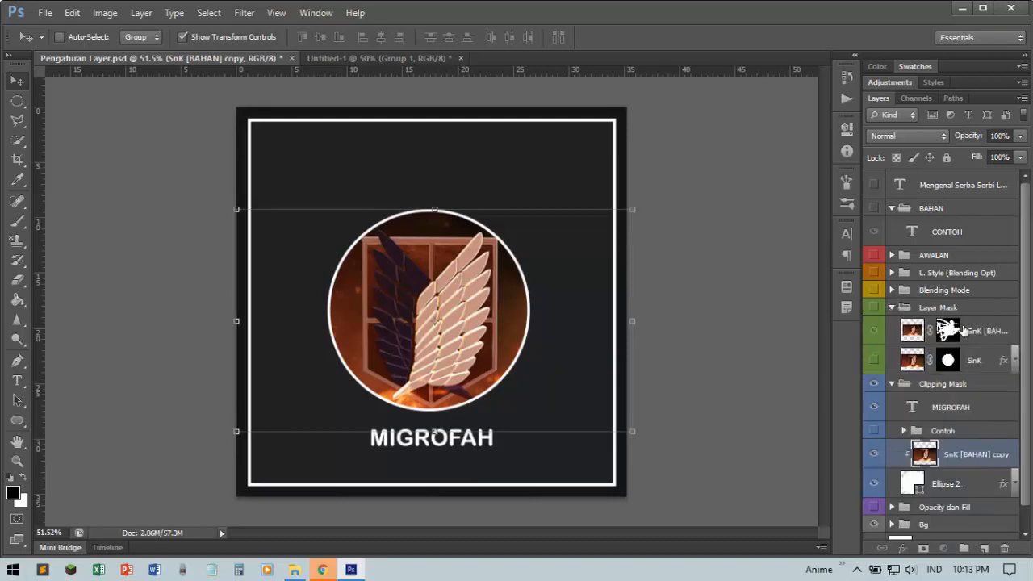
click(963, 331)
click(951, 363)
click(949, 362)
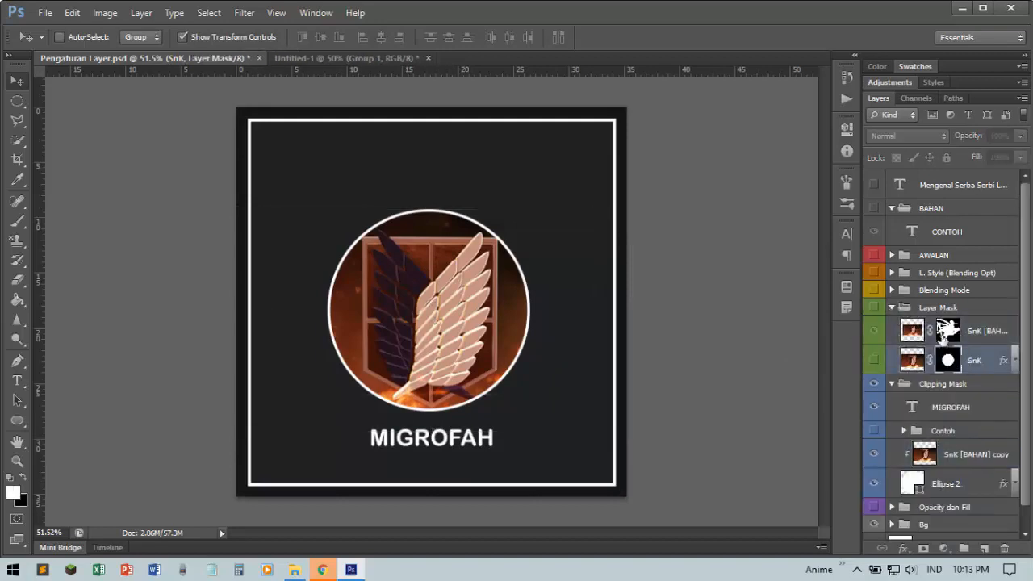
click(948, 331)
click(896, 308)
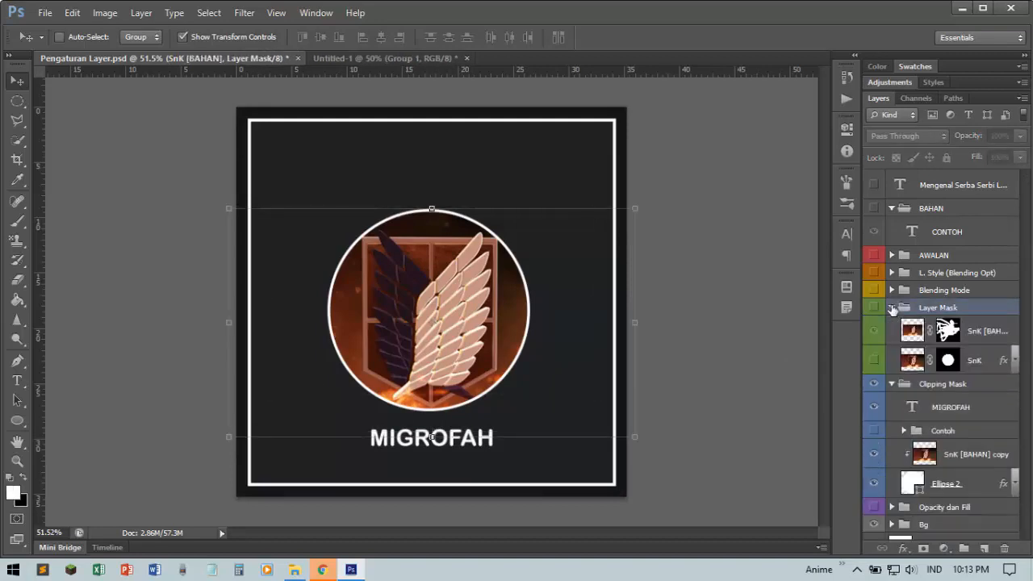
click(13, 103)
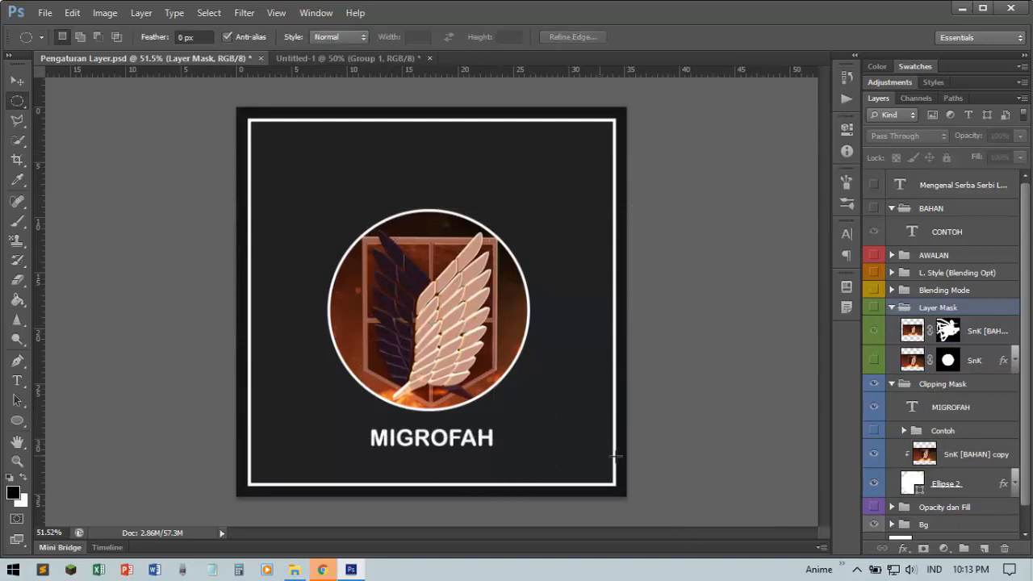
click(892, 307)
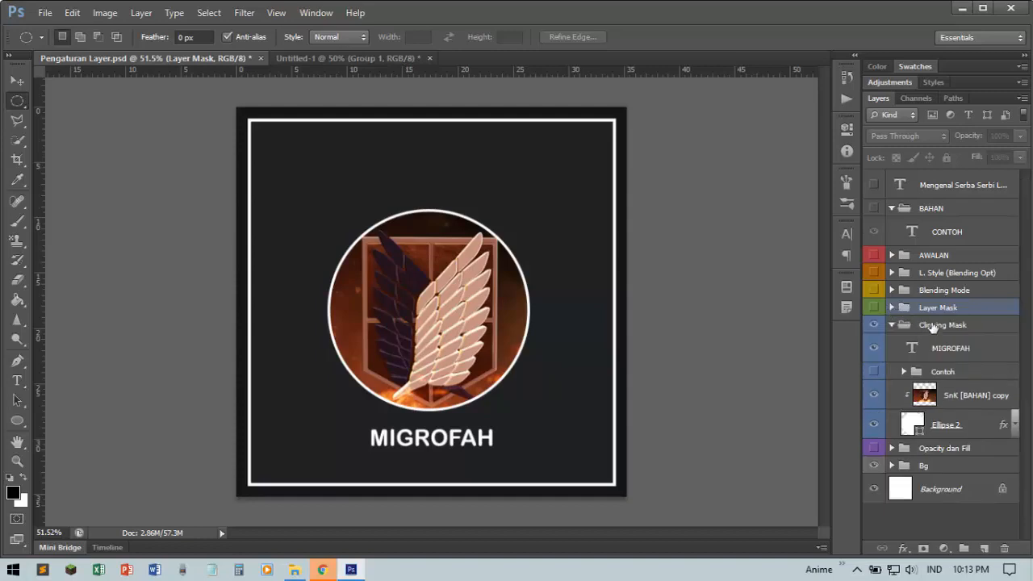
- Move the Contoh group above the MIGROFAH text layer inside the Clipping Mask group
click(942, 325)
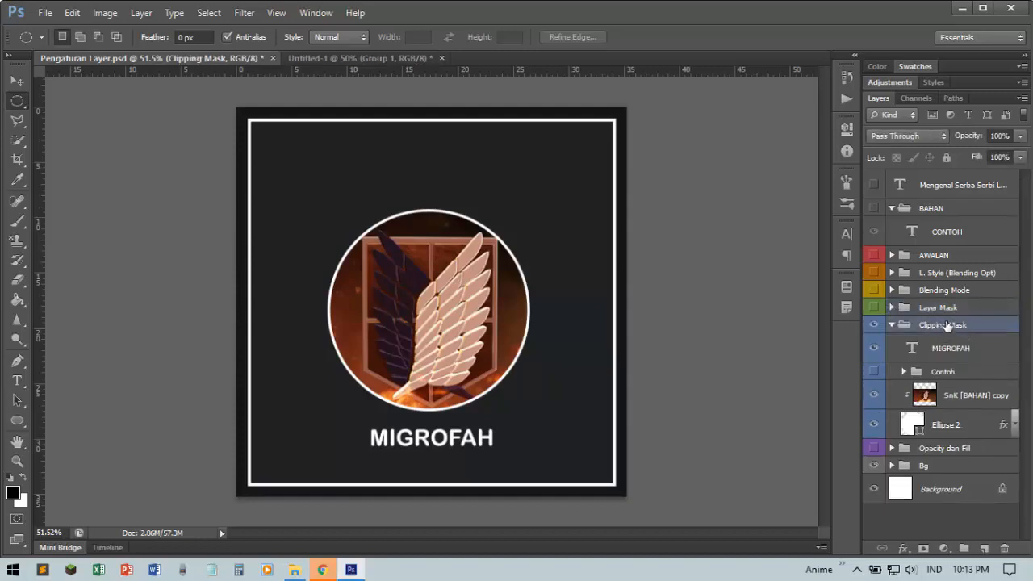
drag(934, 374, 941, 347)
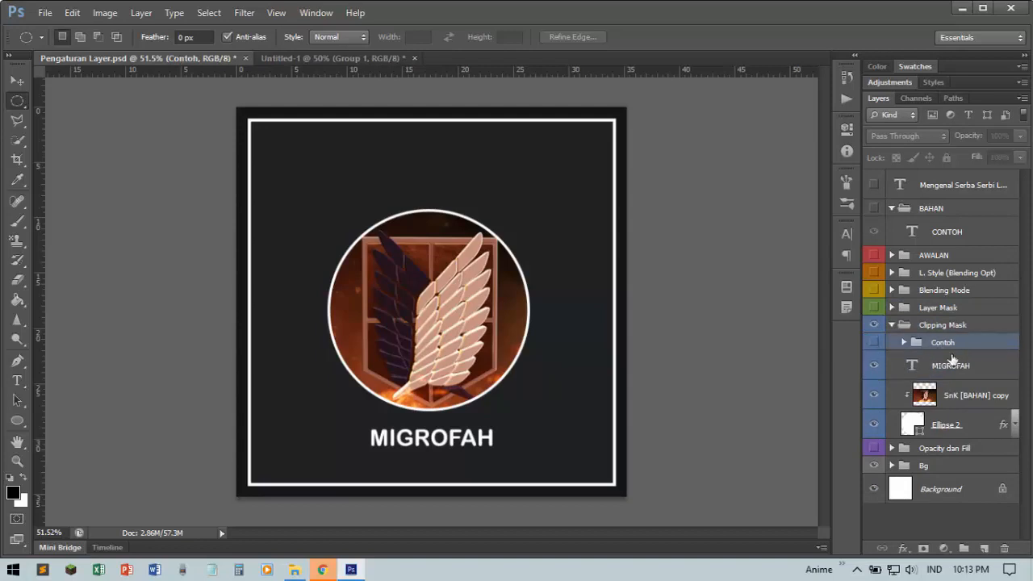
click(944, 368)
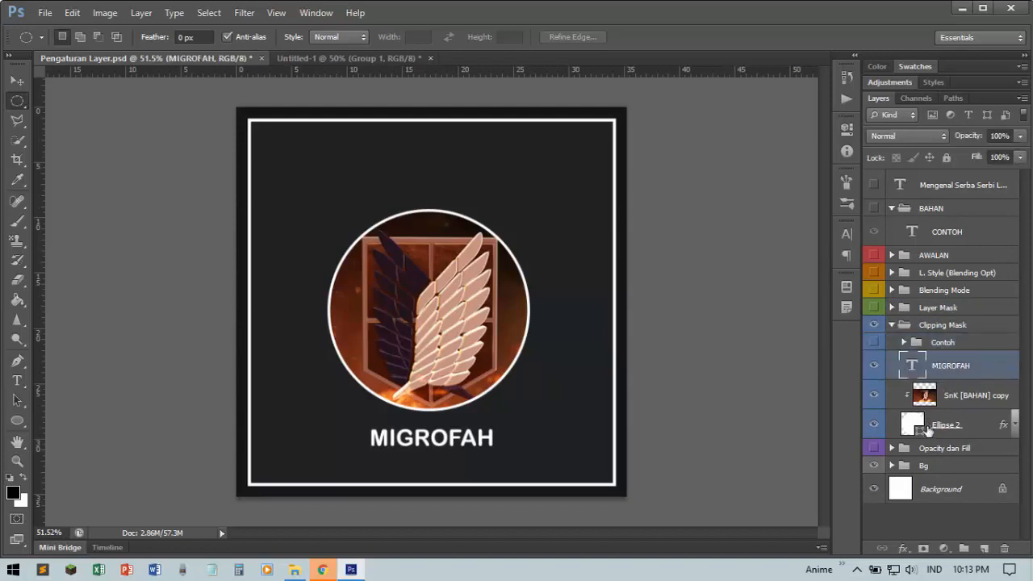
- Hide the clipped SnK [BAHAN] copy to inspect the Ellipse 2 base shape, and show it again
click(929, 430)
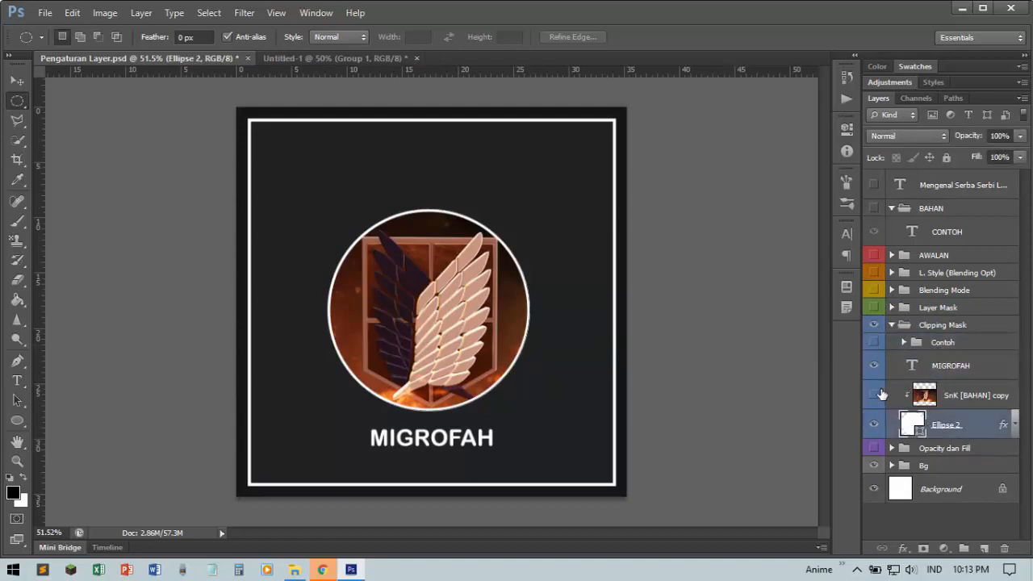
click(874, 394)
click(17, 81)
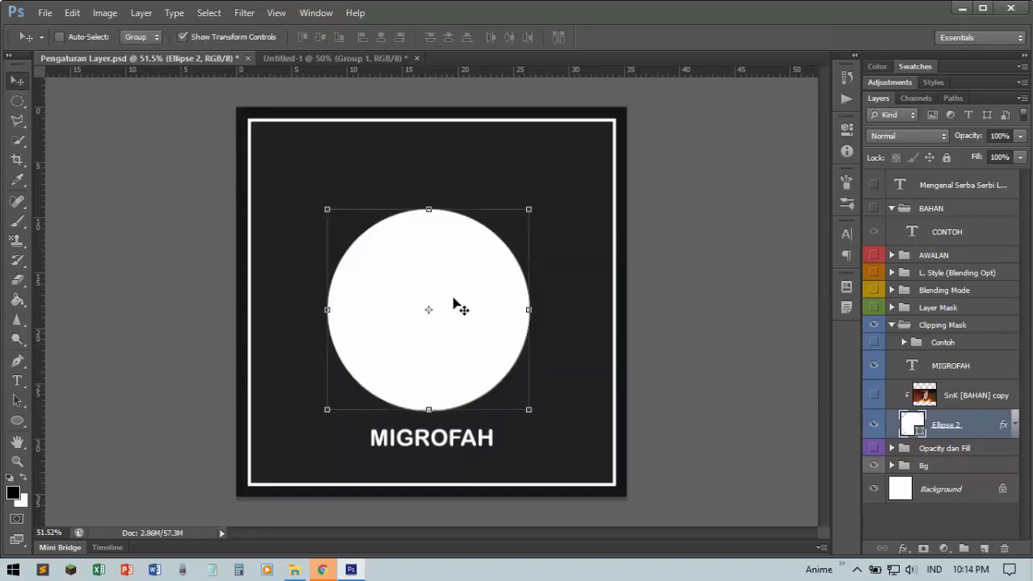
click(967, 398)
click(874, 395)
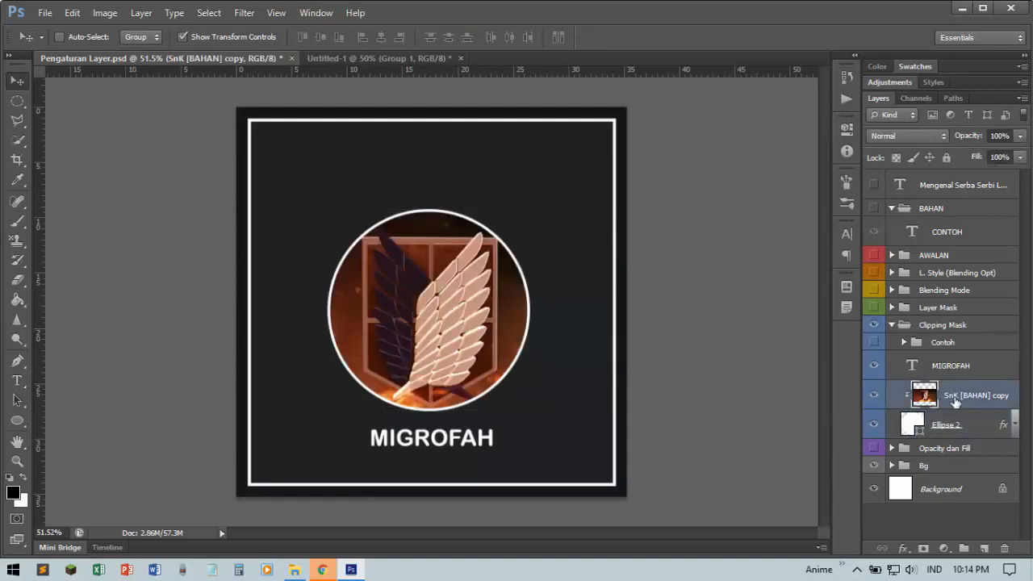
- Place the Gitah guitar image from the file folder above SnK [BAHAN] copy and clip it to Ellipse 2
click(295, 570)
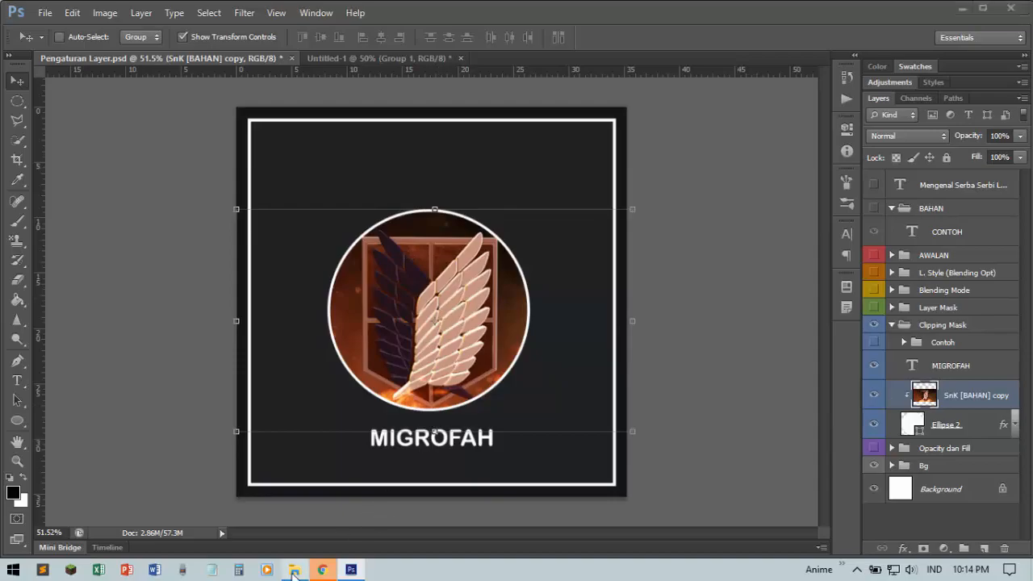
drag(200, 211, 439, 309)
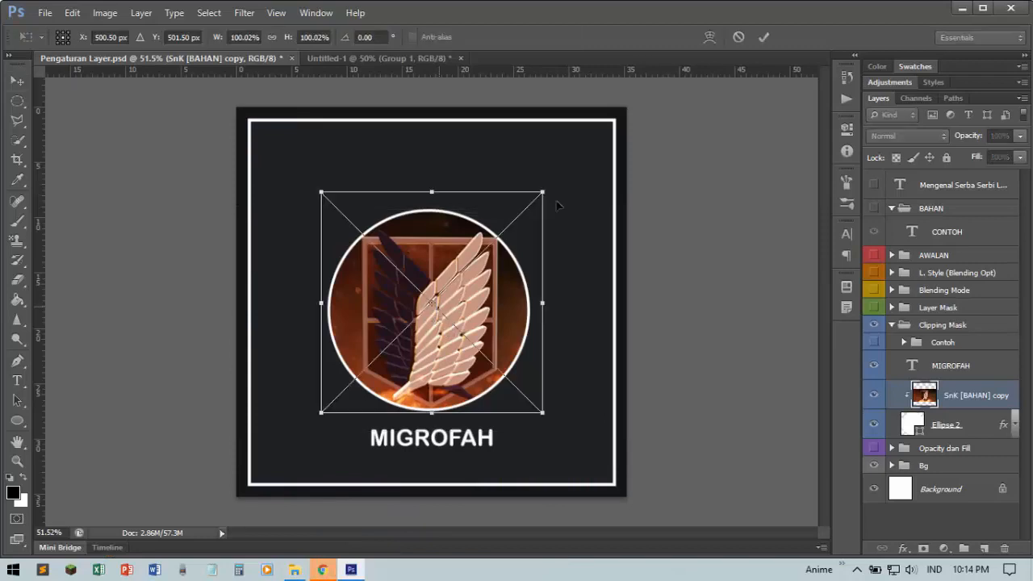
key(Return)
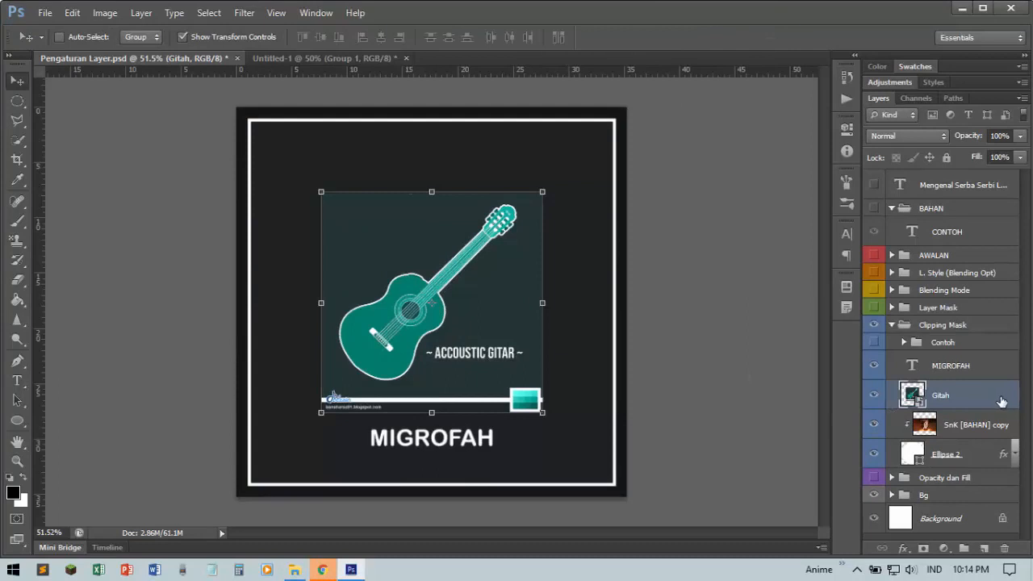
right_click(946, 399)
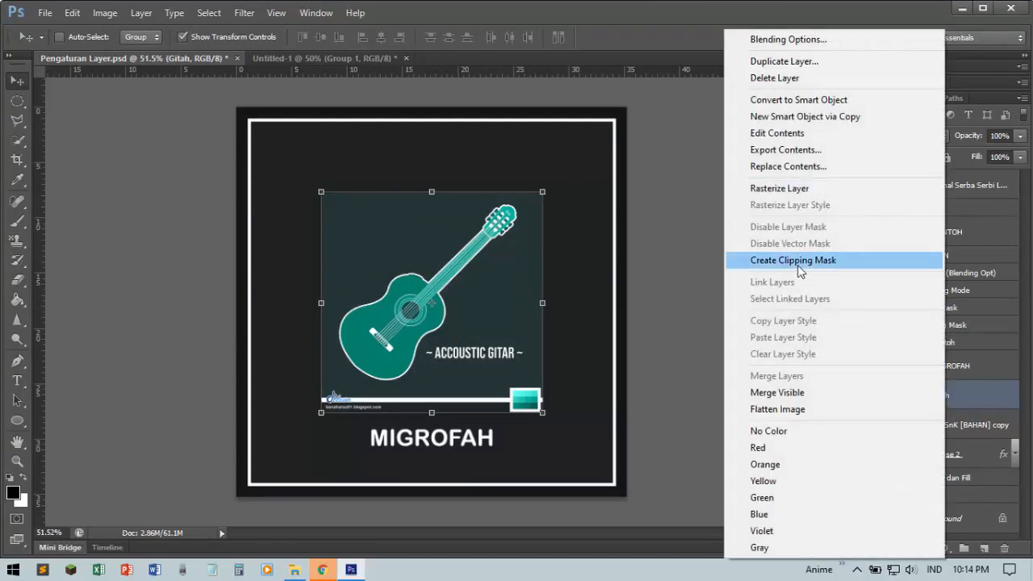
click(799, 269)
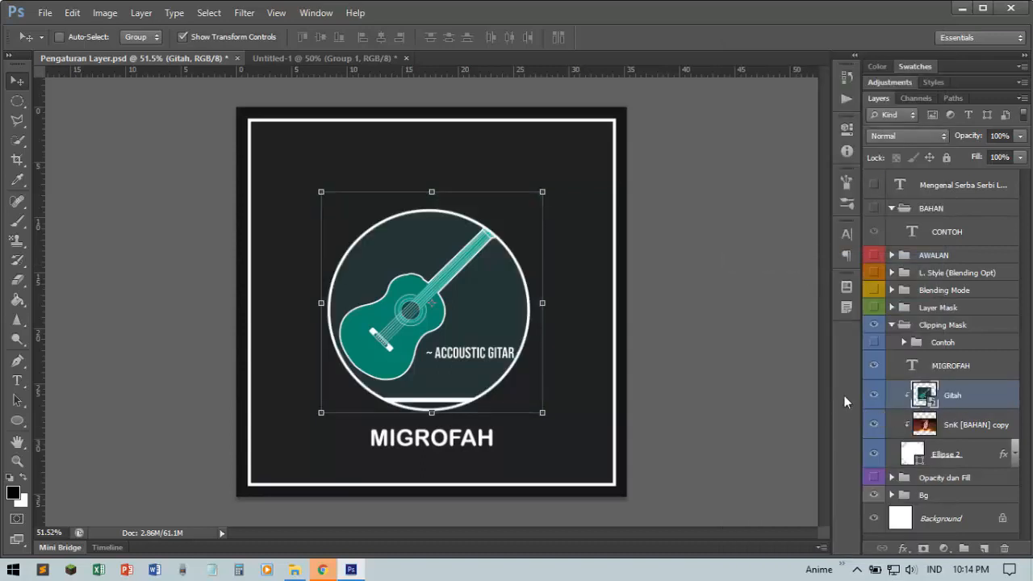
- Shift the clipped Gitah image down within the circle and enlarge it to about 115%
drag(512, 355, 513, 266)
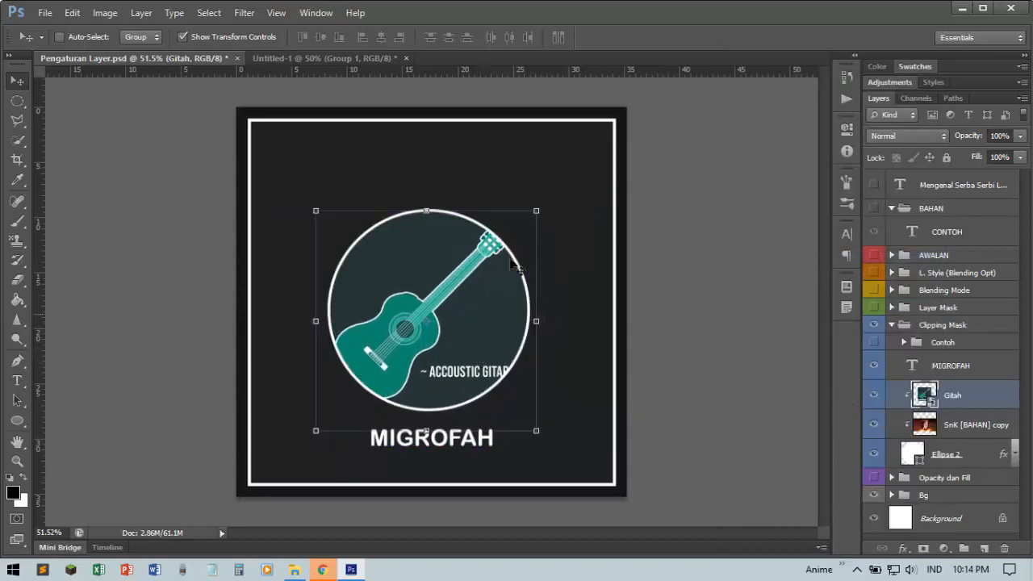
key(ctrl+t)
drag(537, 211, 553, 193)
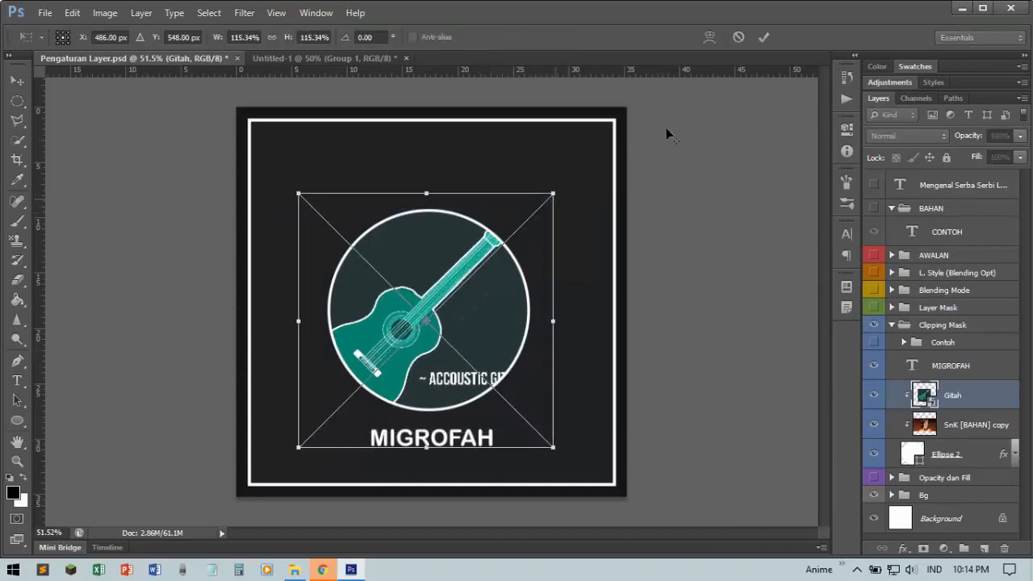
click(765, 36)
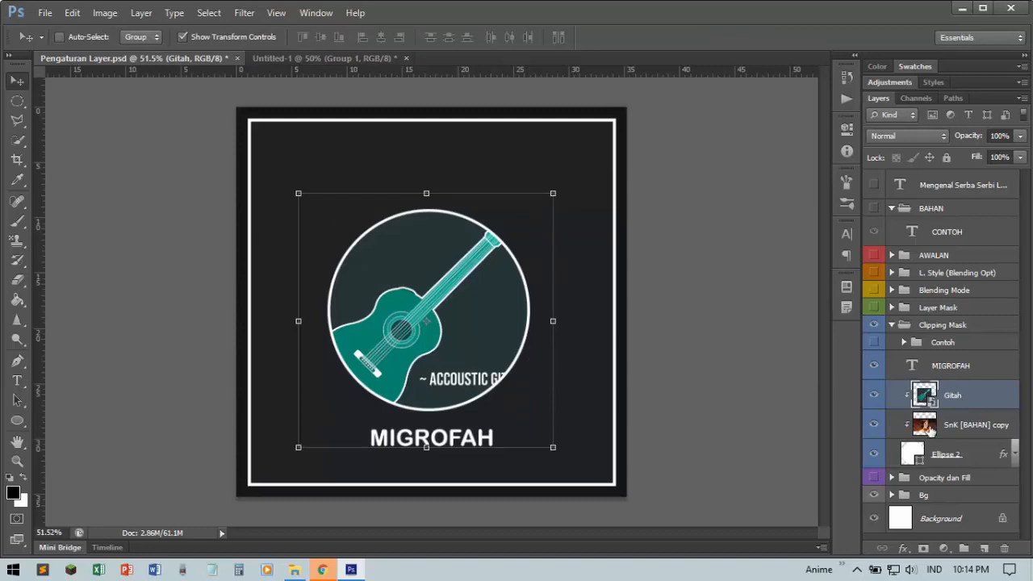
mouse_move(493, 371)
mouse_down()
mouse_move(471, 355)
mouse_move(497, 367)
mouse_up()
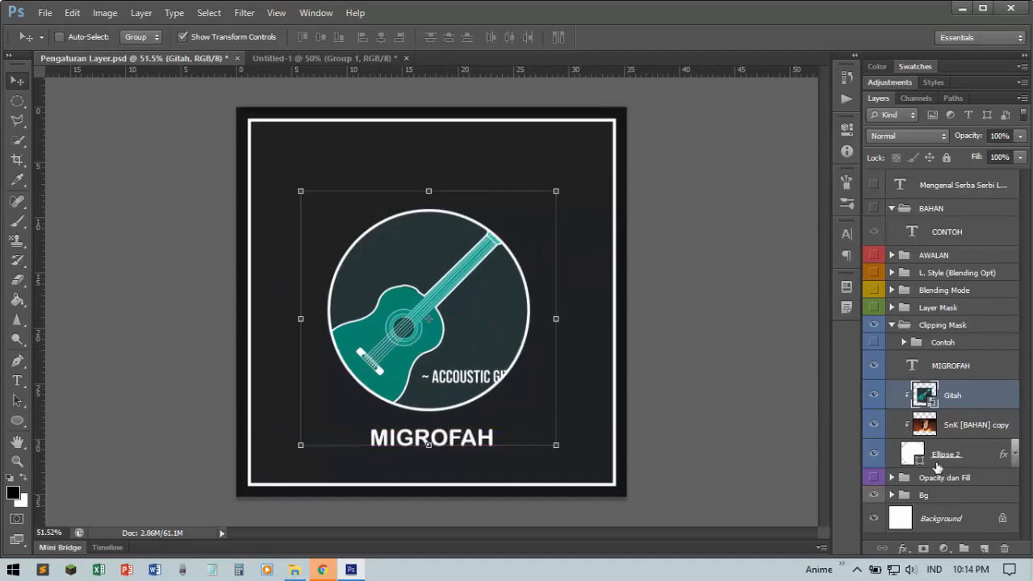
- Rescale the Gitah image to about 105% and reposition it so the guitar fills the circle
click(946, 373)
click(960, 400)
drag(553, 187, 527, 218)
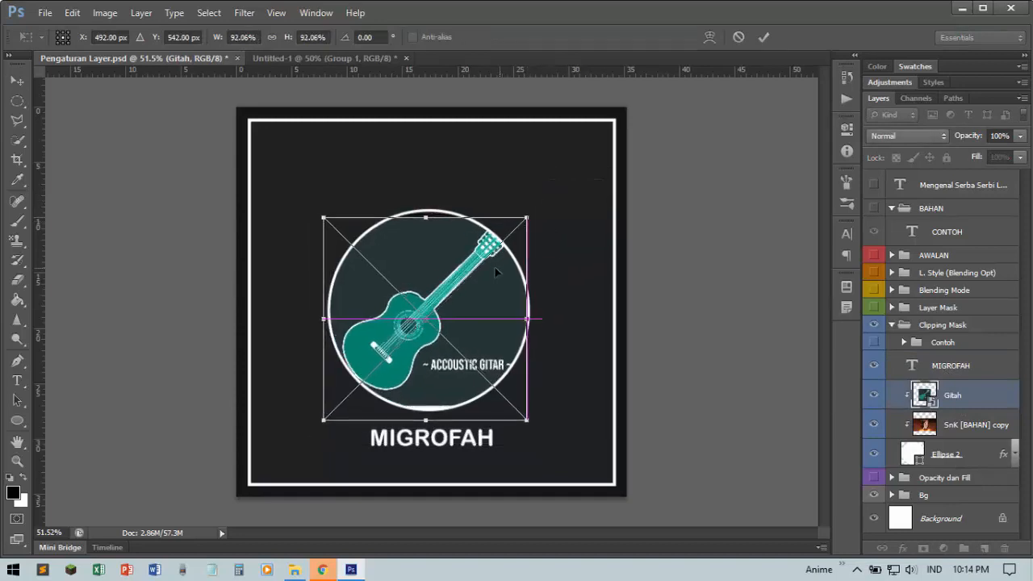
key(shift+Up)
key(shift+Up)
key(Up)
key(Up)
key(Up)
key(Up)
key(Up)
key(Right)
key(Right)
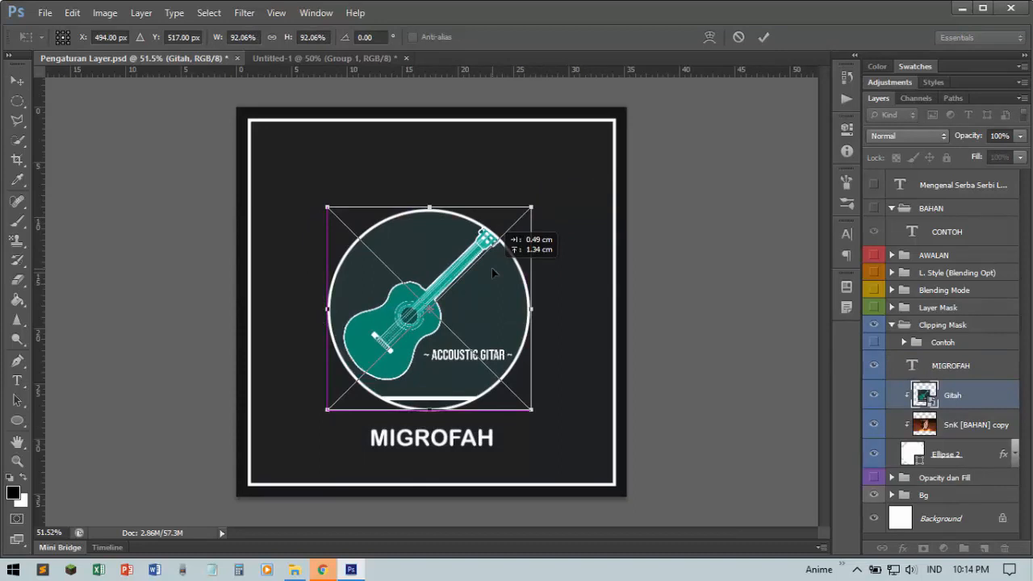
key(shift+Down)
key(shift+Down)
key(shift+Down)
key(Down)
key(Down)
key(Down)
key(Down)
key(Down)
key(Down)
key(Down)
key(Down)
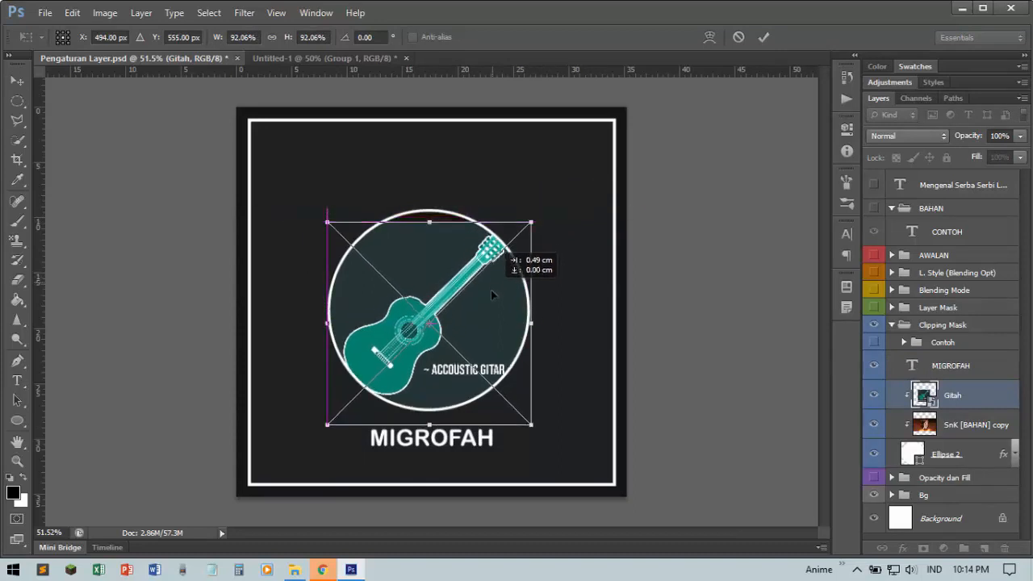
key(shift+Down)
key(Down)
key(Down)
key(Down)
key(Down)
key(Down)
key(Down)
key(Down)
key(Down)
key(Left)
key(Left)
drag(530, 230, 545, 205)
click(764, 37)
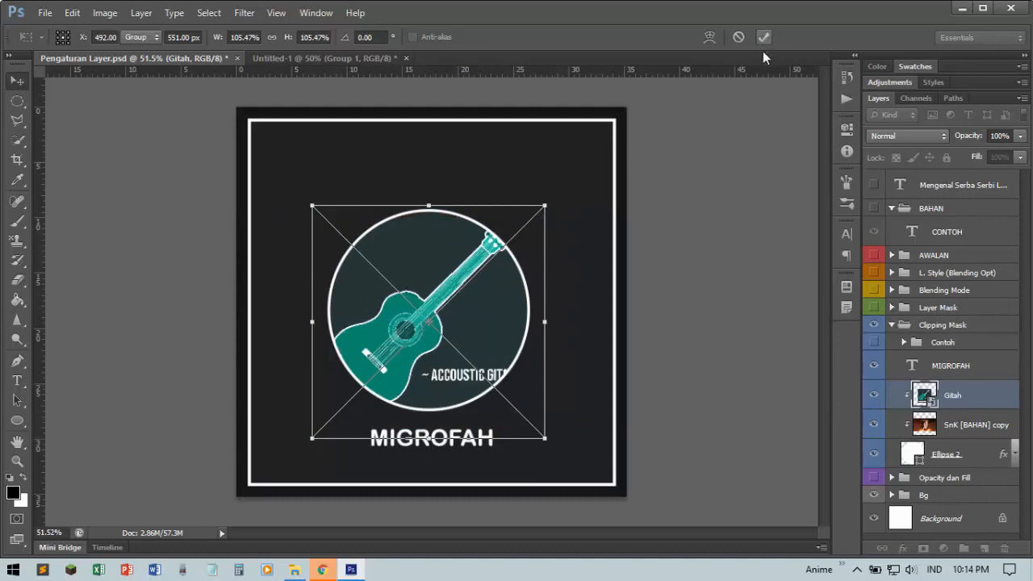
- Replace the MIGROFAH caption text below the circle with GITAH
click(951, 371)
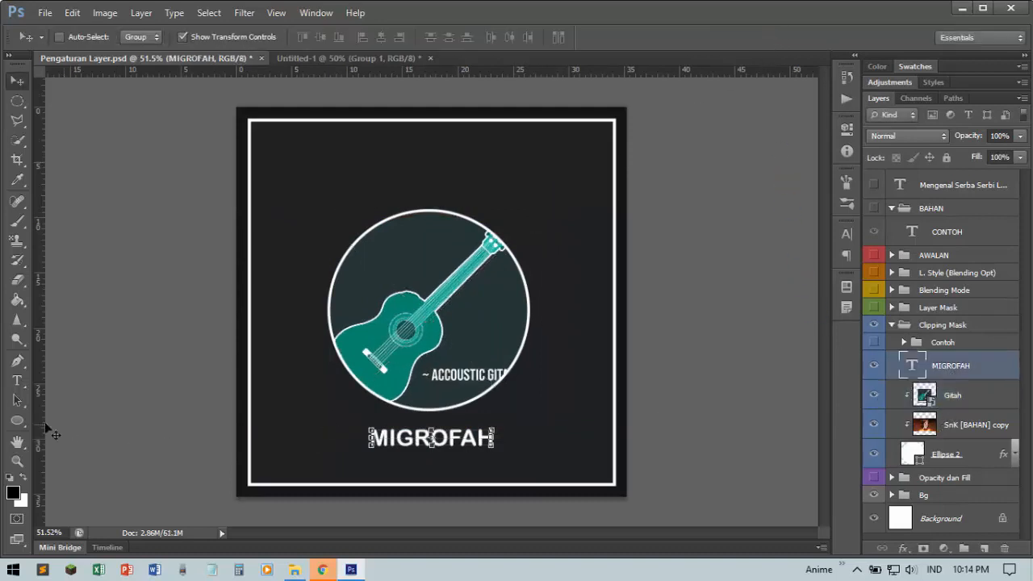
click(431, 437)
double_click(431, 438)
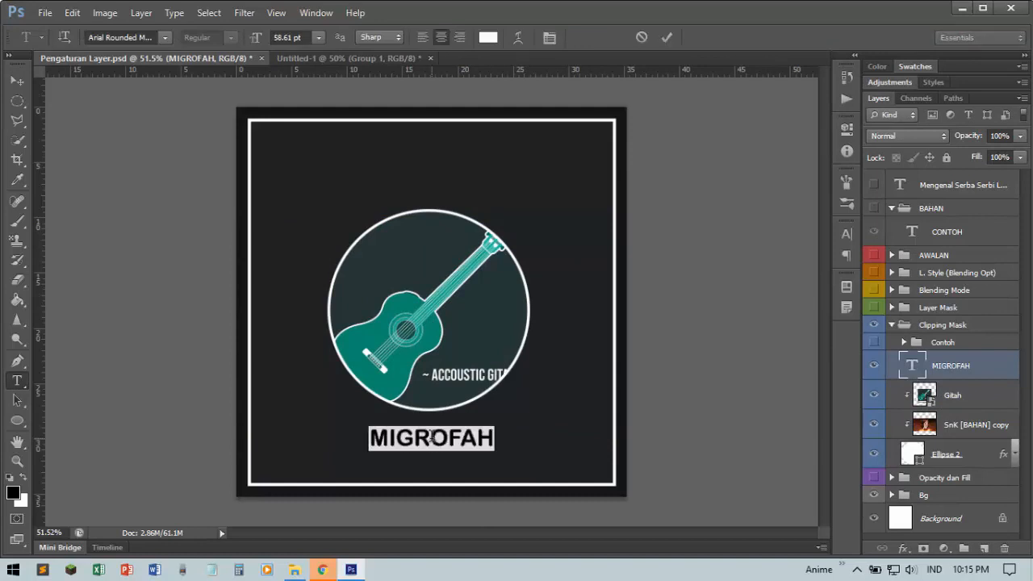
text(GITAH)
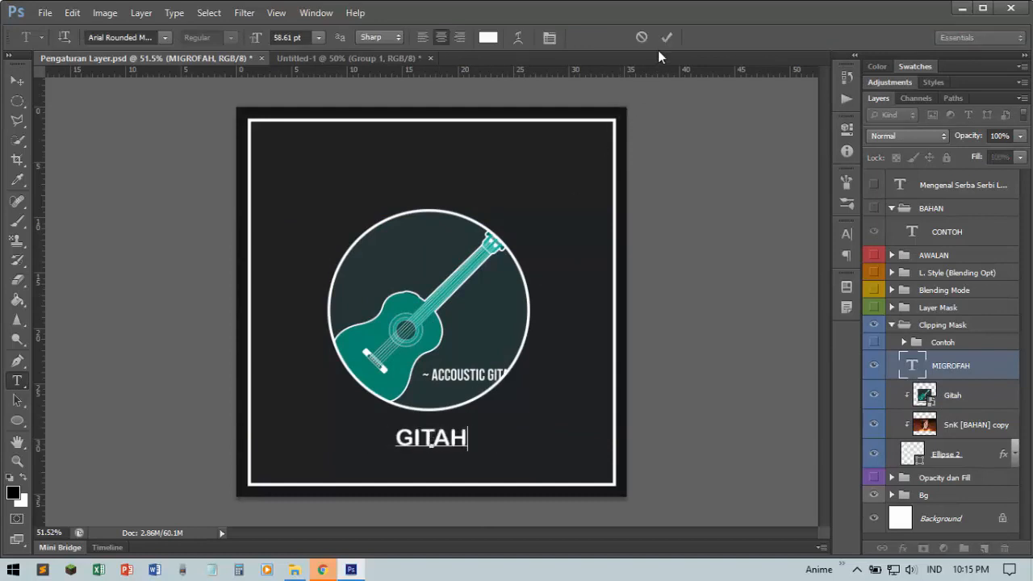
click(37, 14)
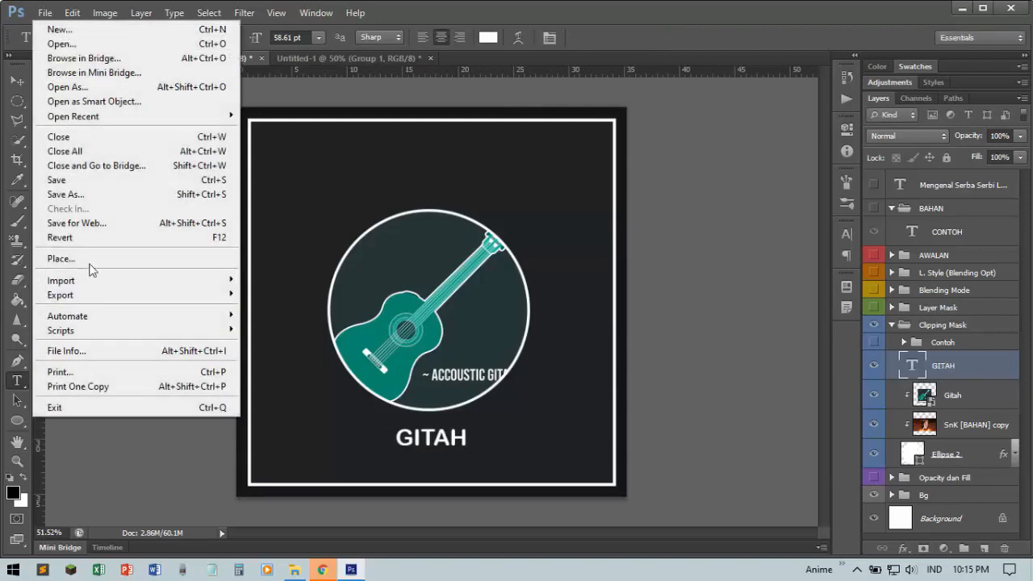
click(614, 33)
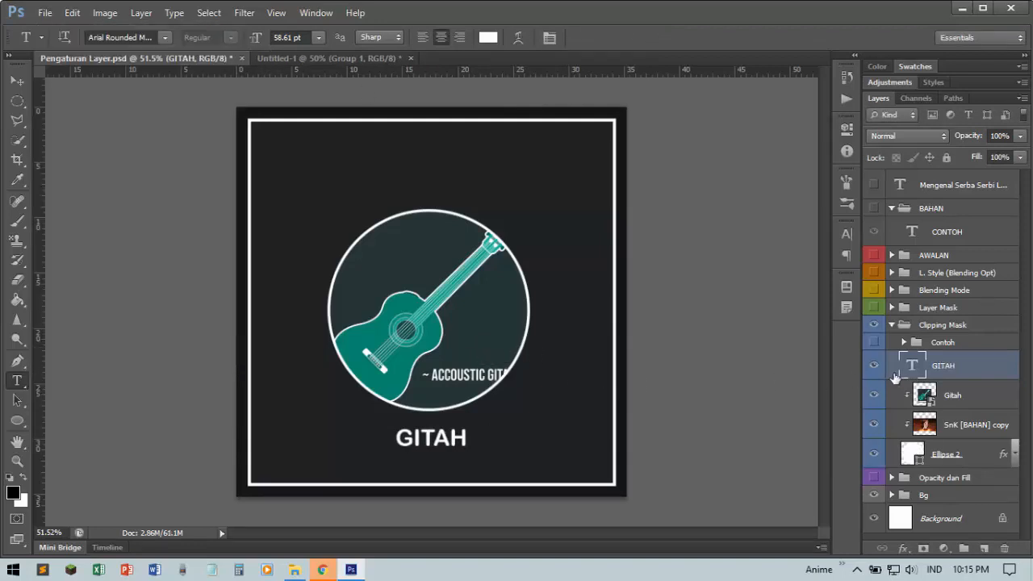
click(841, 99)
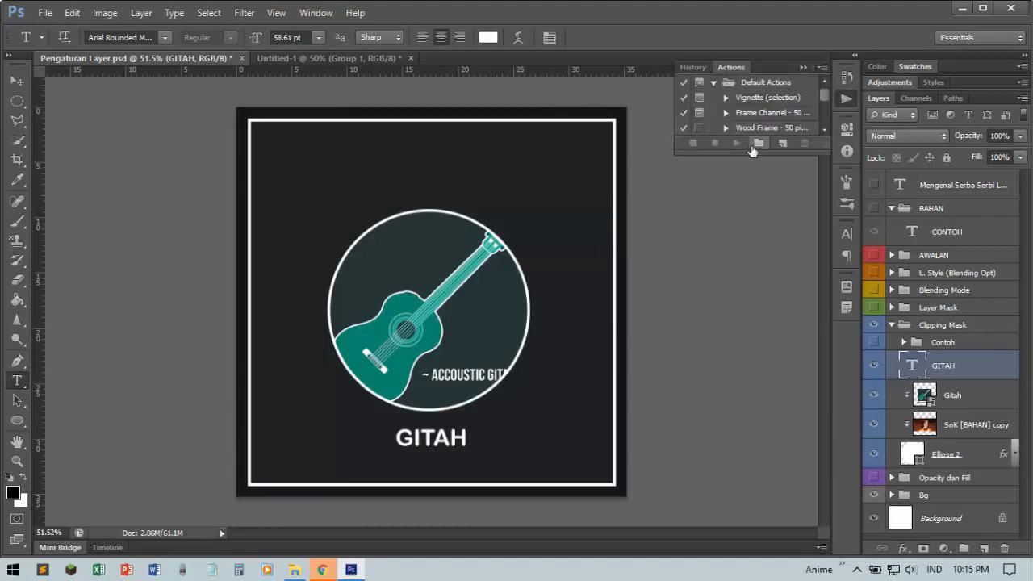
click(812, 91)
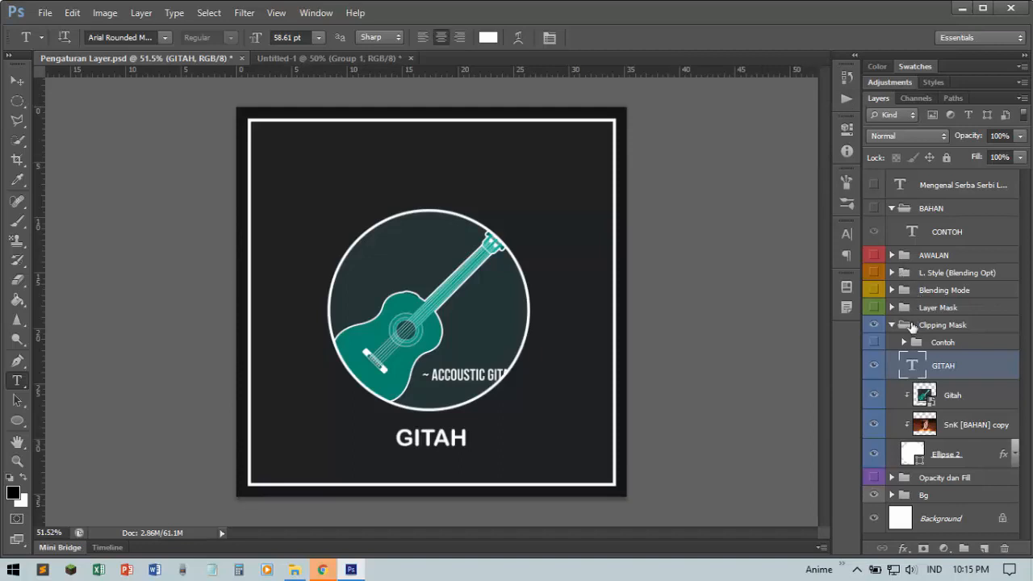
- Collapse and hide the Clipping Mask group, and expand and show the Opacity dan Fill group
click(894, 327)
click(891, 326)
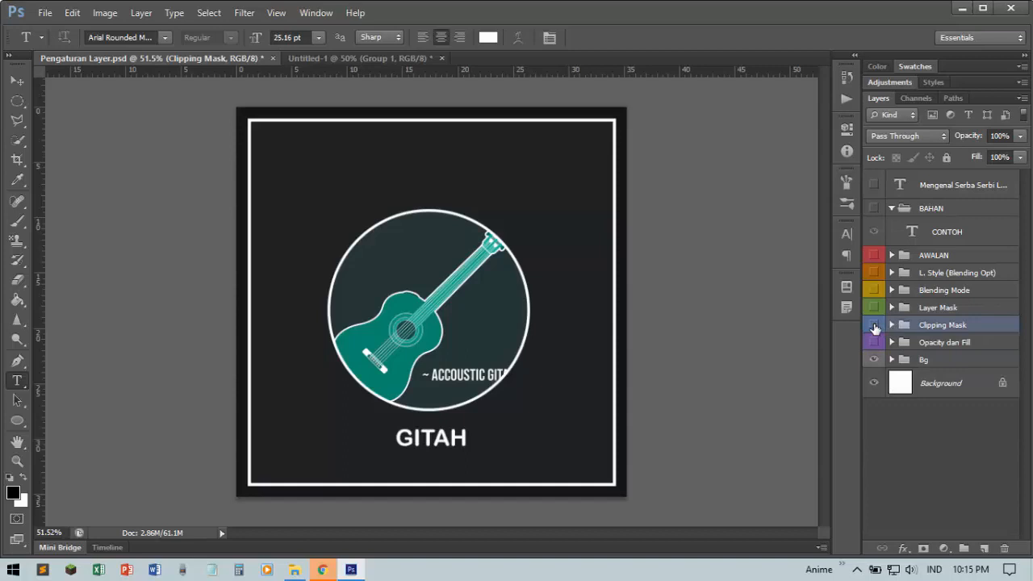
click(874, 326)
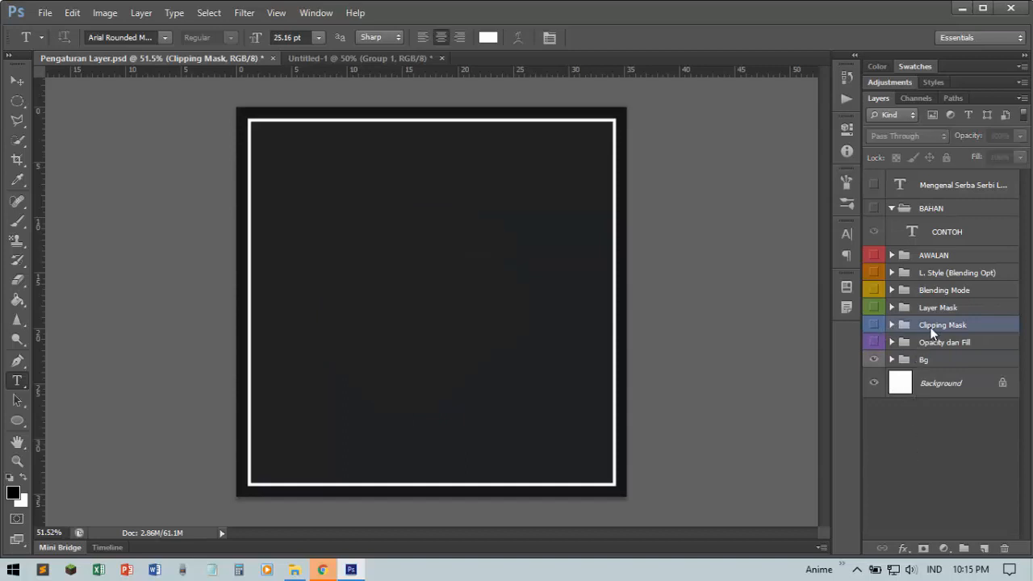
click(935, 343)
click(891, 343)
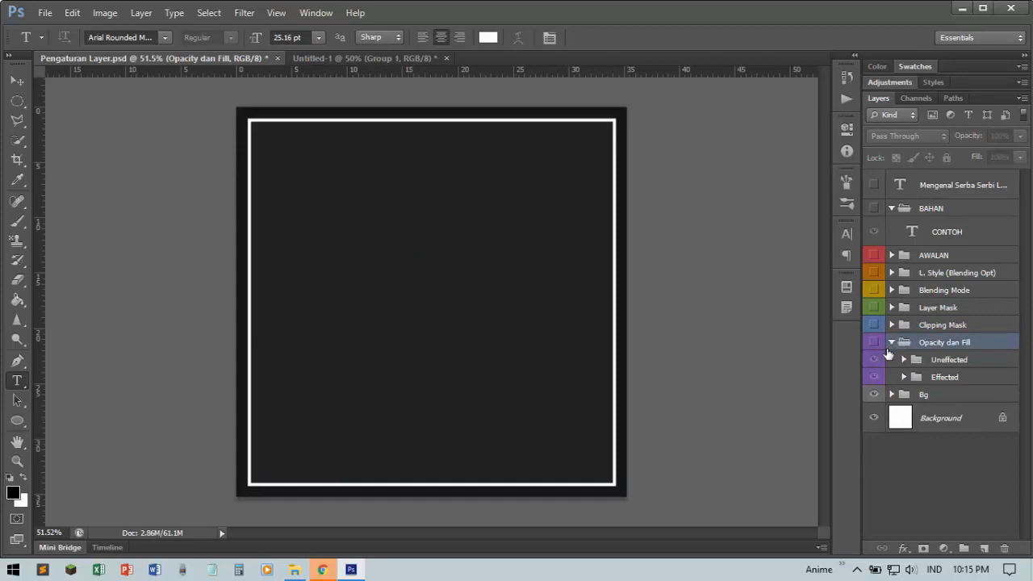
click(875, 342)
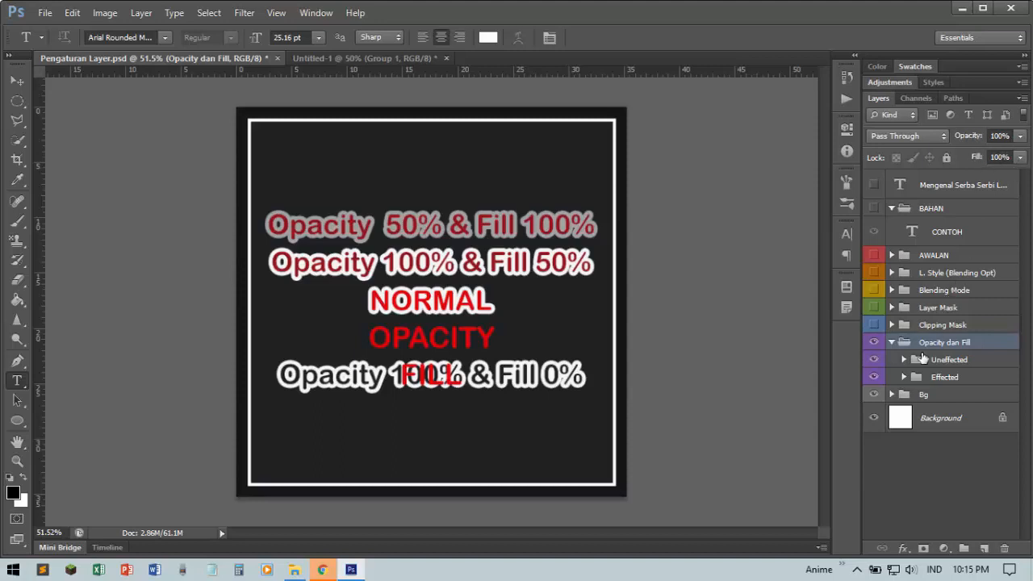
- Switch to the Move tool and hide the Uneffected group so only the Effected text samples show
click(16, 82)
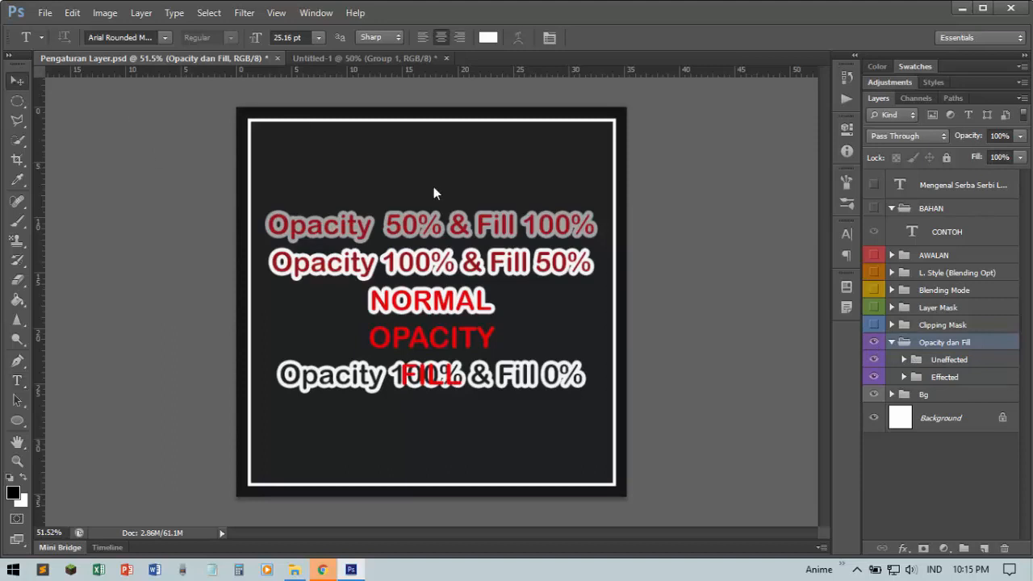
click(912, 355)
click(874, 359)
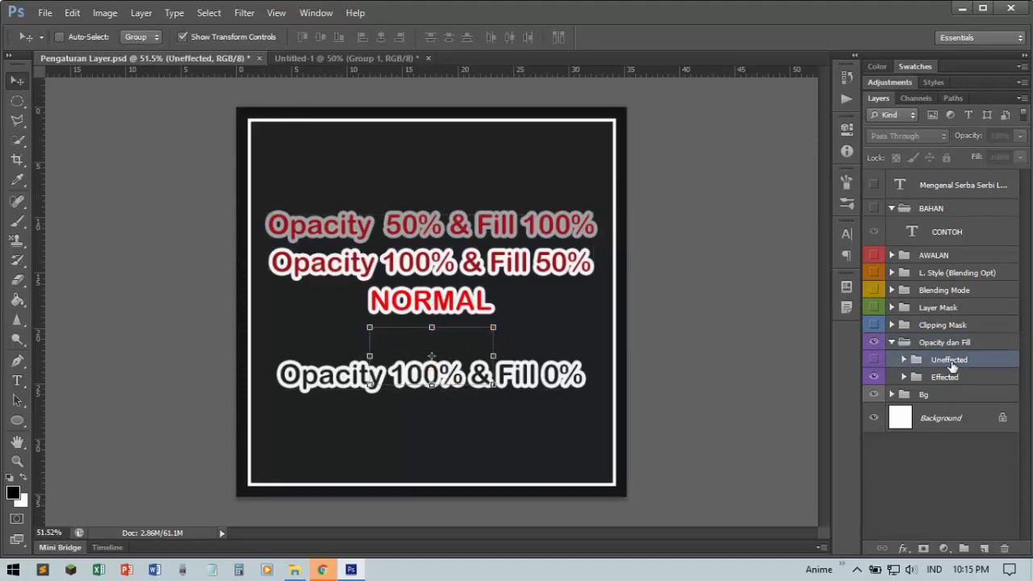
click(939, 461)
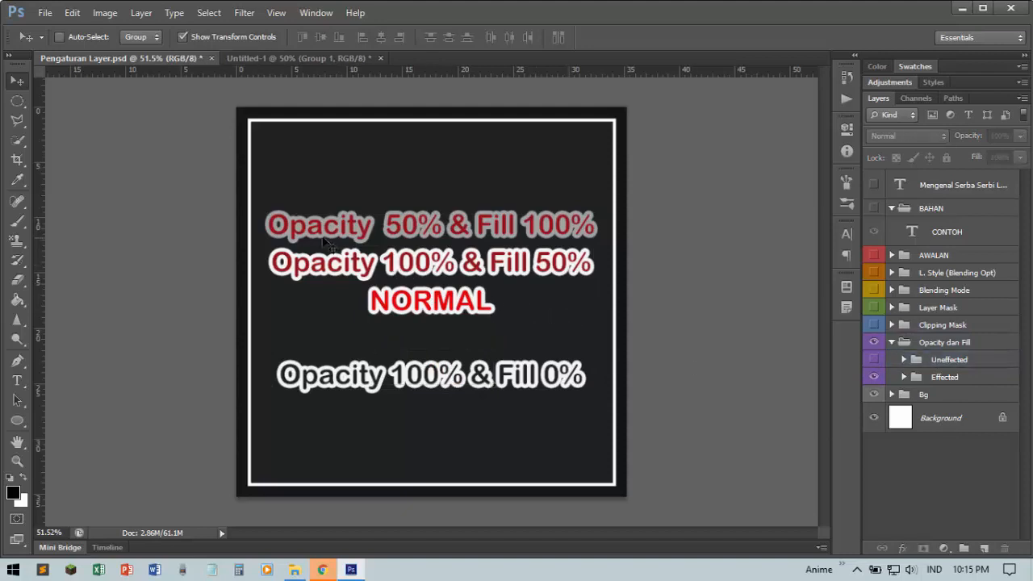
- Expand the Effected group and examine the opacity and fill settings of each of its five text layers
click(901, 382)
click(903, 377)
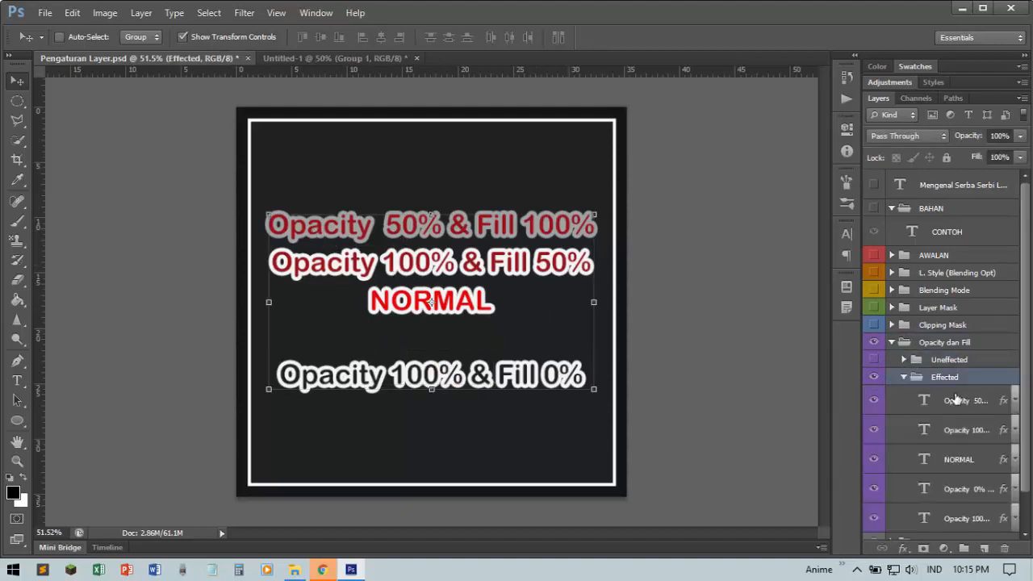
click(956, 400)
scroll(957, 387, down, 1)
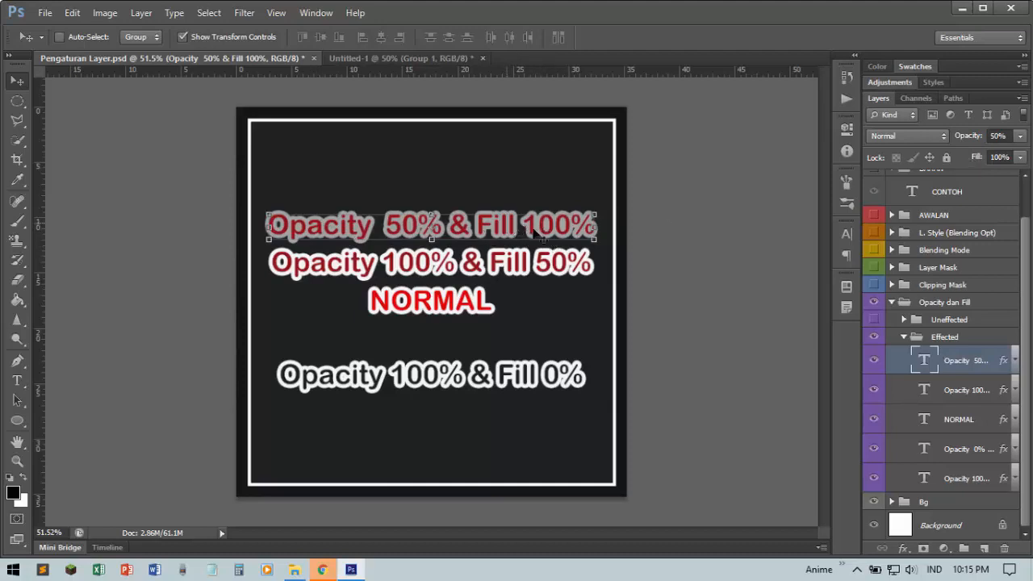
click(930, 390)
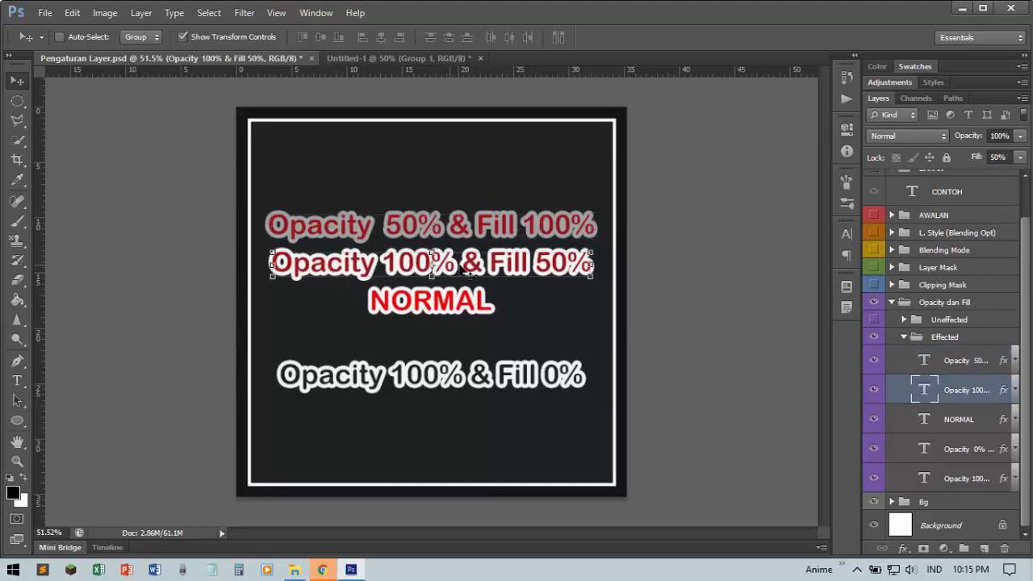
click(954, 425)
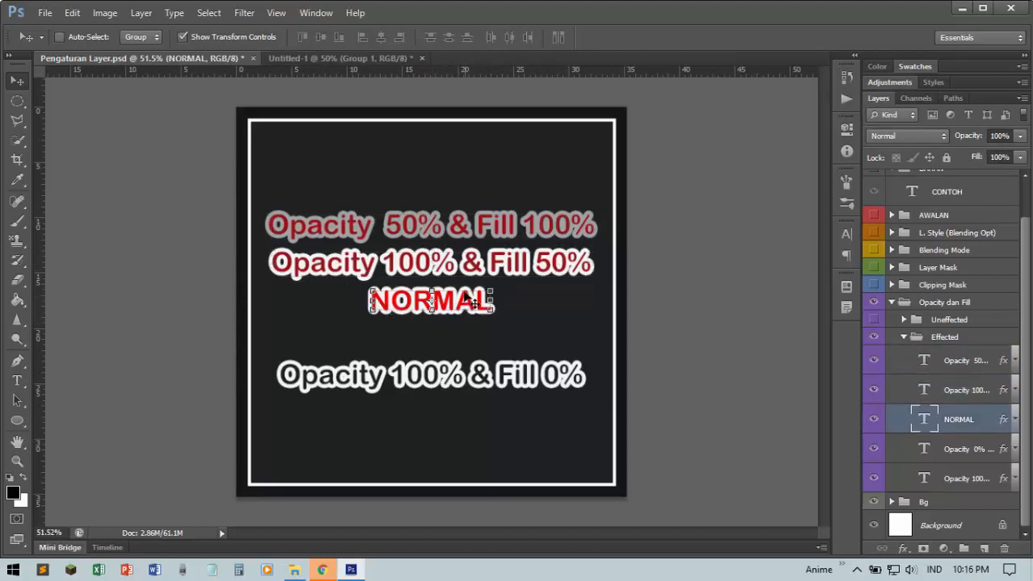
click(968, 392)
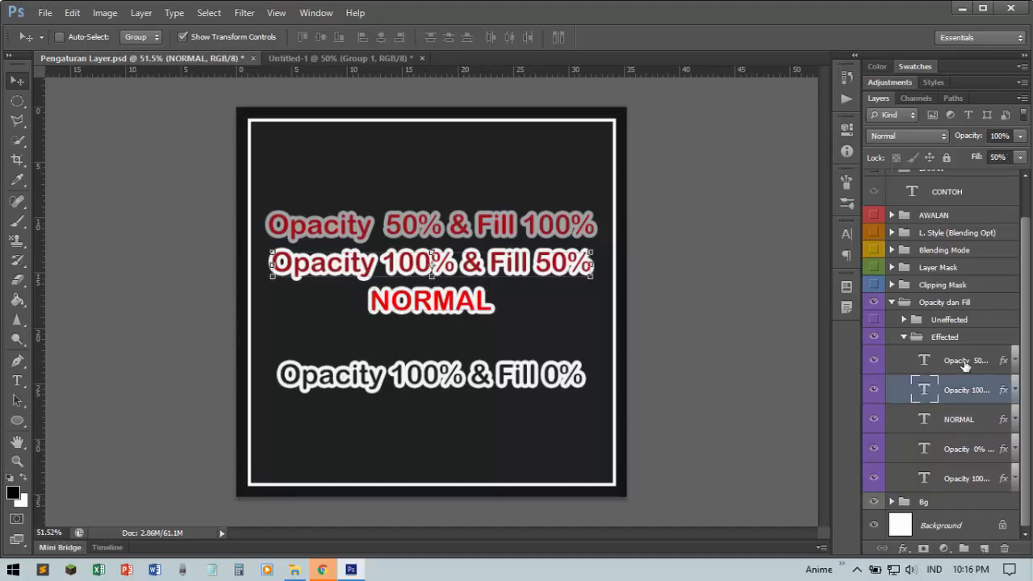
click(966, 364)
click(959, 394)
click(955, 420)
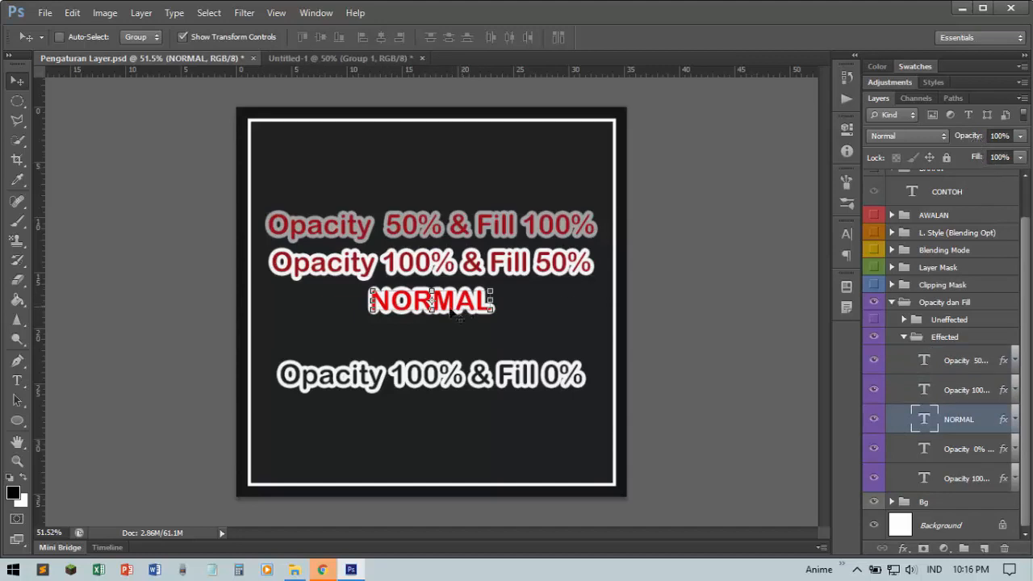
click(982, 452)
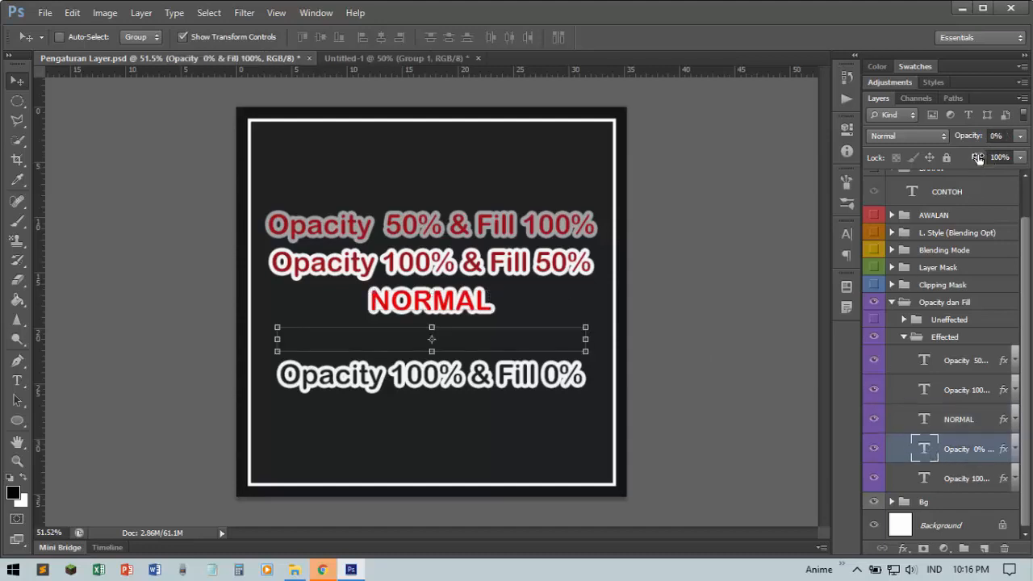
click(969, 478)
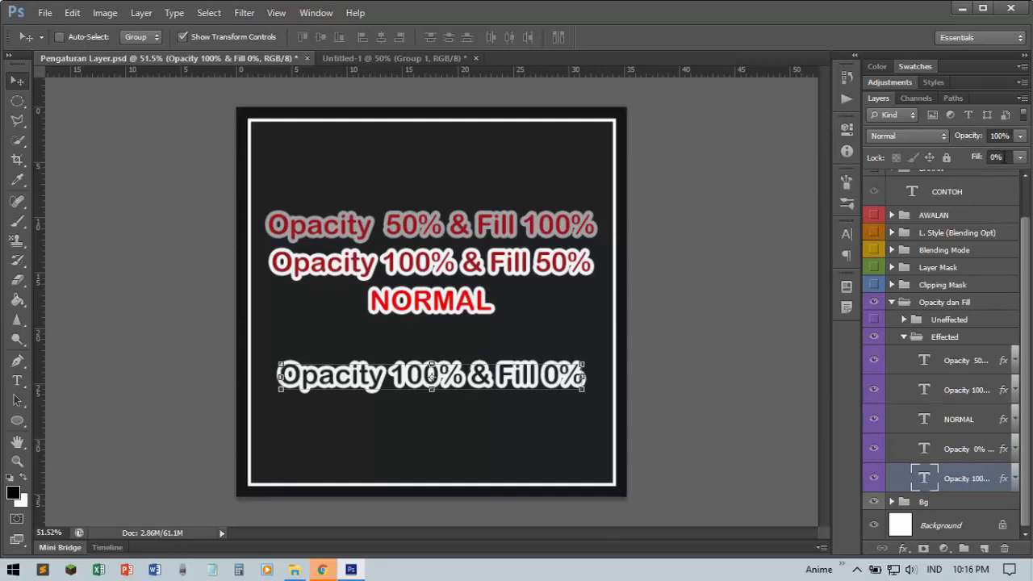
- Collapse and hide the Effected group, and expand the Uneffected group with its OPACITY and FILL layers shown
click(906, 336)
click(904, 360)
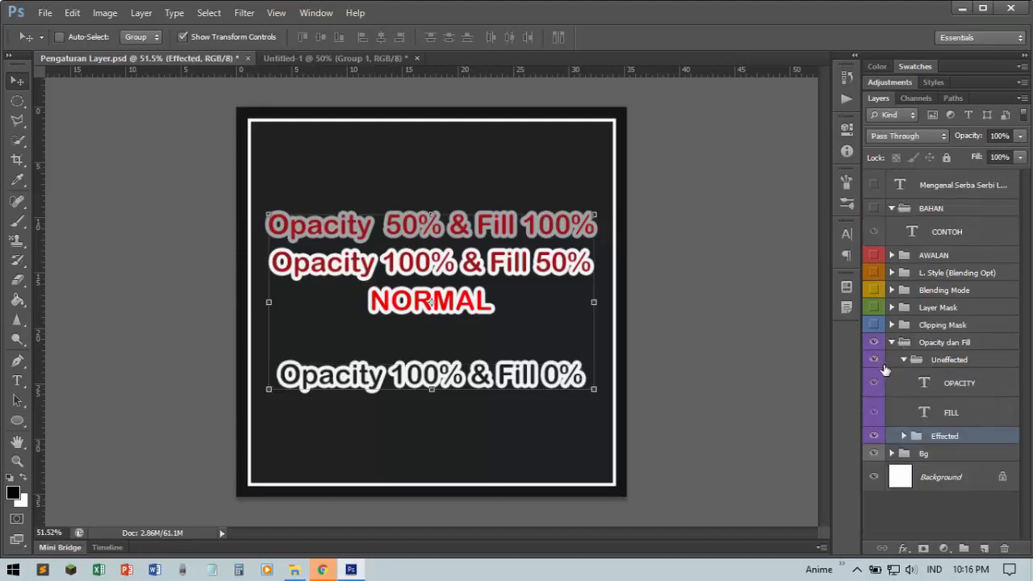
drag(873, 383, 873, 412)
click(898, 392)
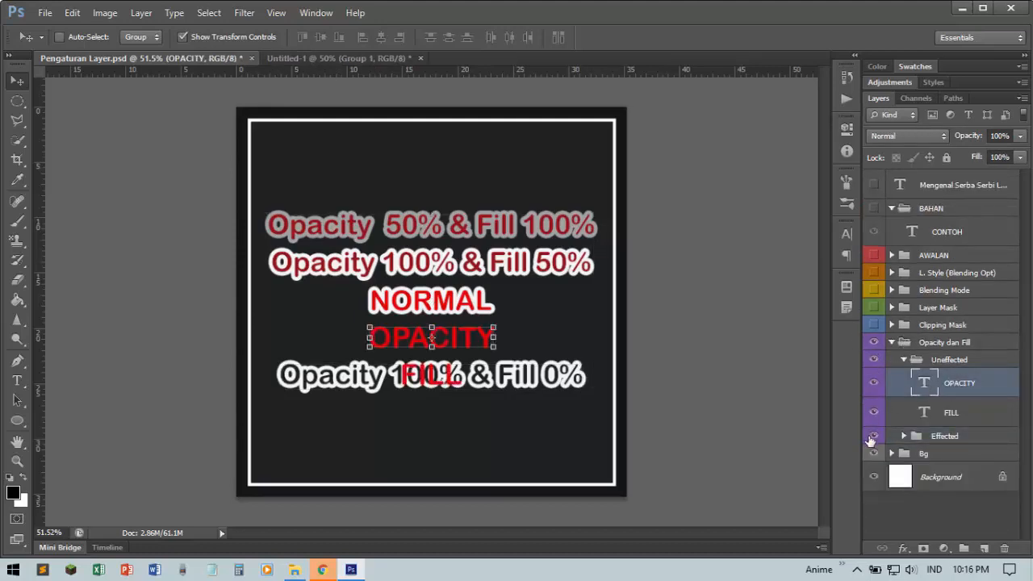
click(874, 436)
- Enlarge the OPACITY and FILL texts together to span most of the frame's width and center them in the canvas
click(953, 412)
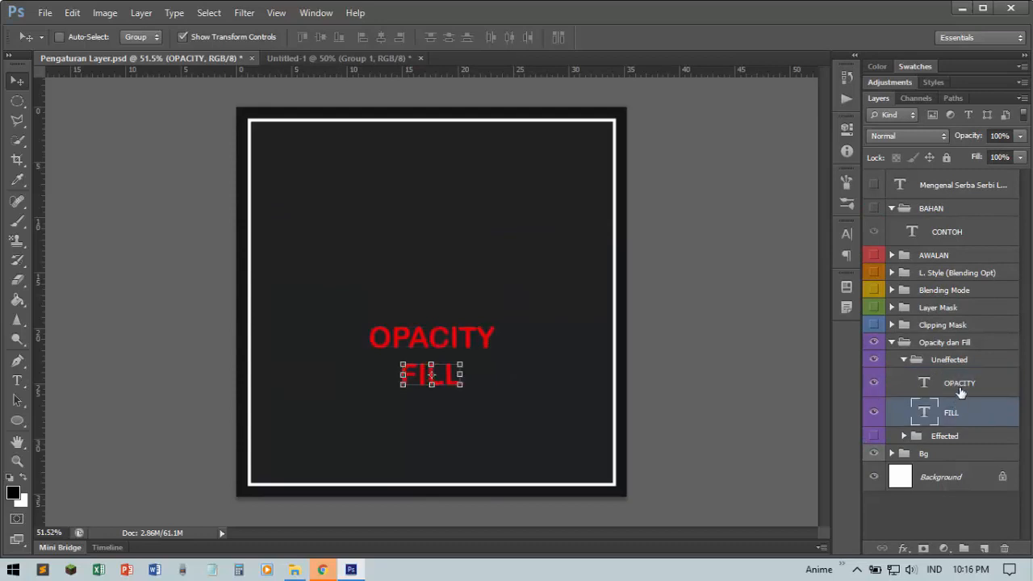
shift+click(960, 387)
drag(471, 346, 477, 274)
key(ctrl+t)
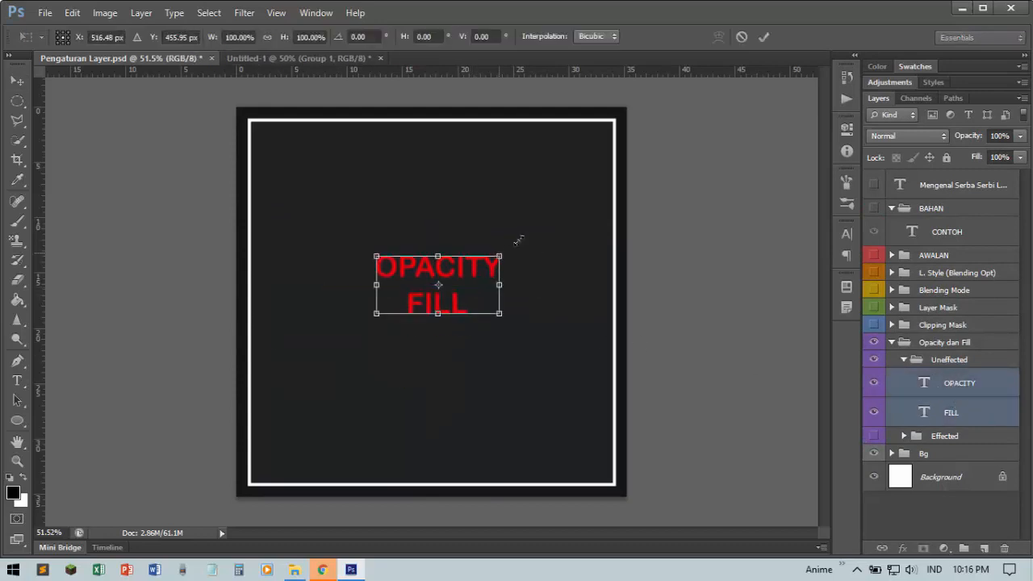
drag(519, 239, 582, 199)
click(762, 37)
drag(498, 282, 489, 312)
- Try varying the OPACITY text's opacity and the FILL text's fill, and return both to 100%
click(953, 408)
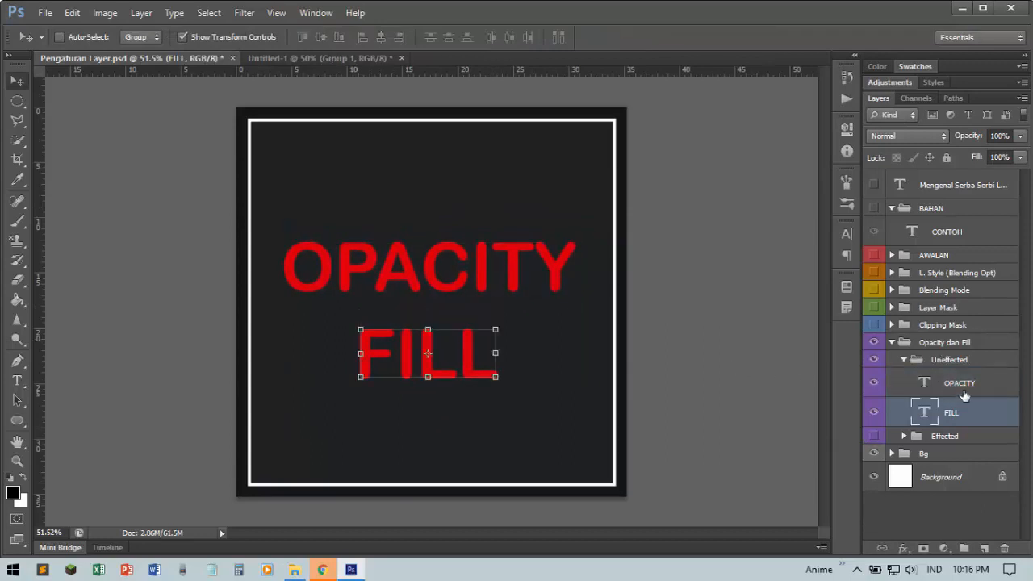
click(964, 387)
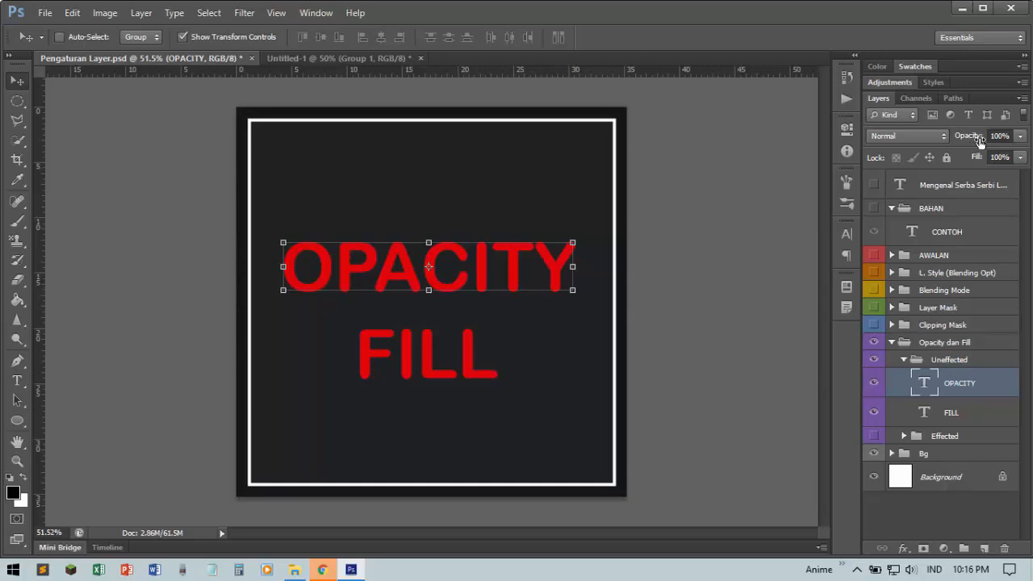
mouse_move(980, 141)
mouse_down()
mouse_move(941, 141)
mouse_move(1001, 143)
mouse_move(961, 141)
mouse_move(975, 140)
mouse_up()
click(954, 414)
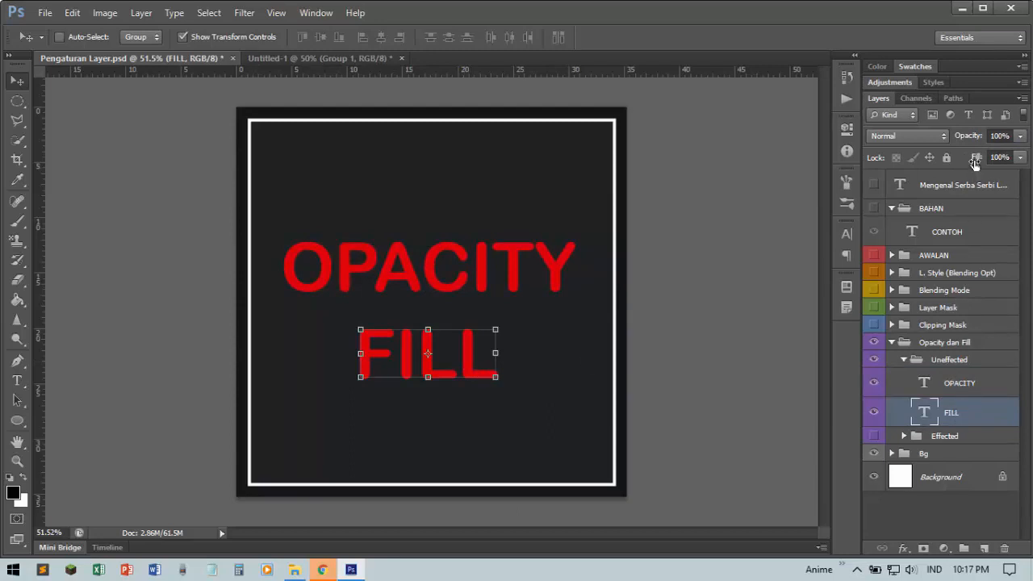
drag(970, 163, 1032, 158)
- Expand the Effected group and show it briefly over the Uneffected texts, and hide it again
click(903, 360)
click(903, 360)
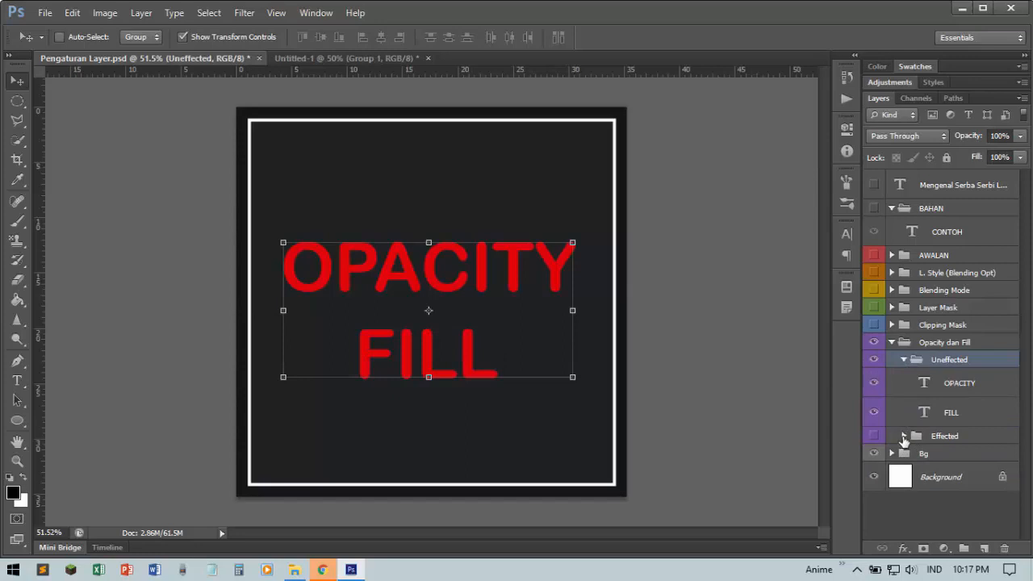
click(903, 437)
click(872, 437)
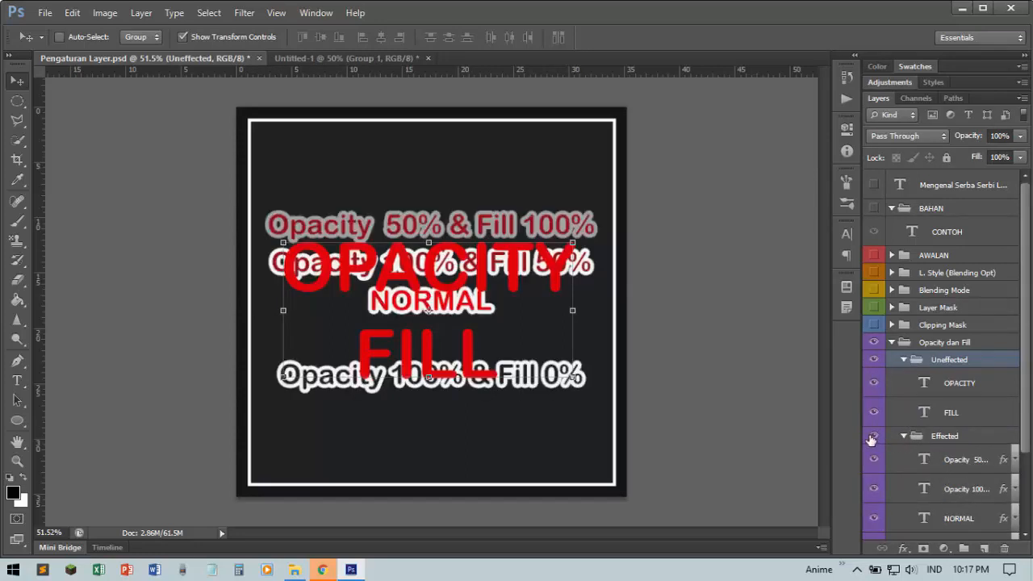
click(872, 436)
- Add a white 24 px outside Stroke layer style to the FILL text in the Uneffected group
click(951, 414)
right_click(951, 415)
click(807, 92)
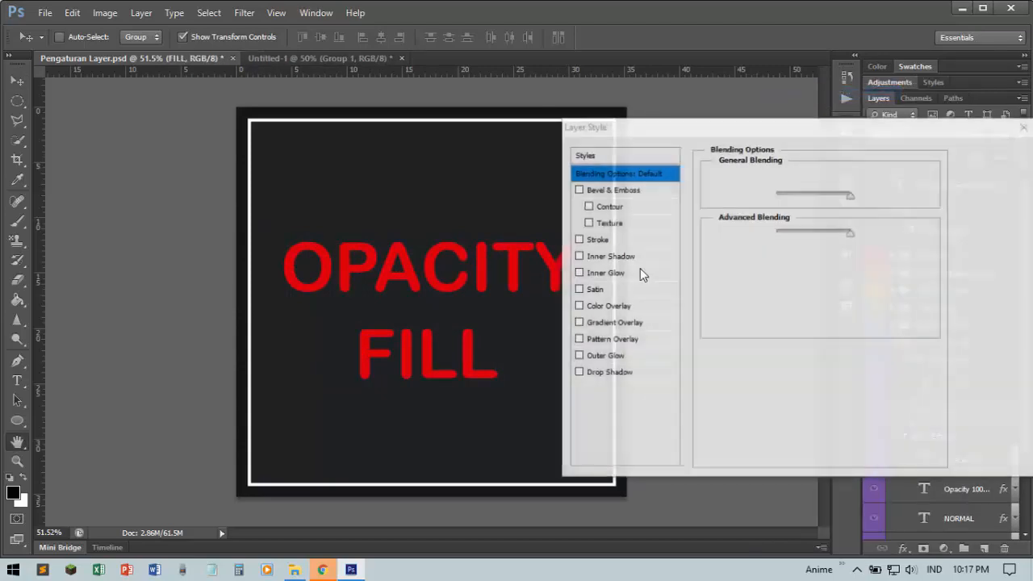
click(597, 242)
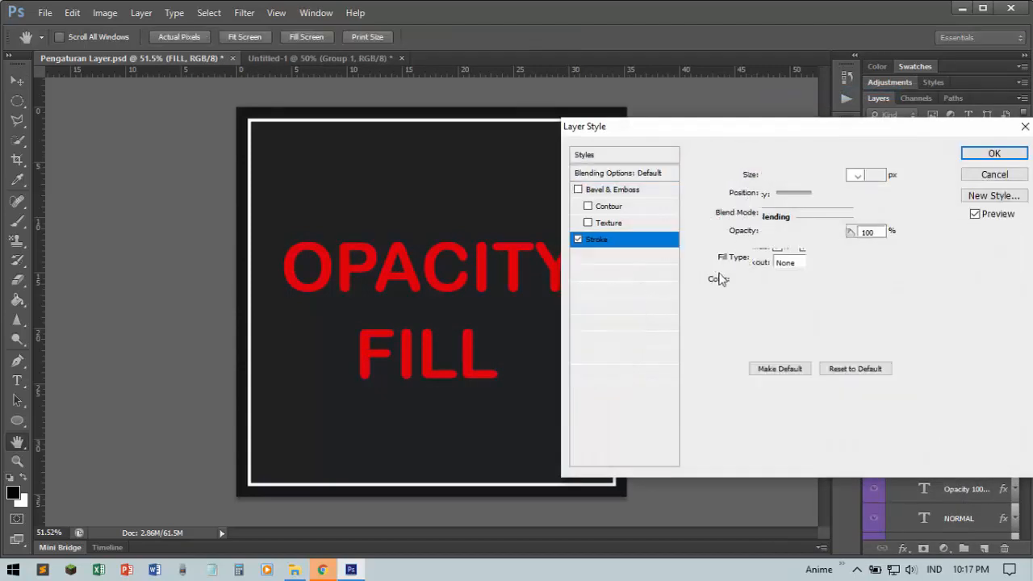
click(748, 280)
click(627, 248)
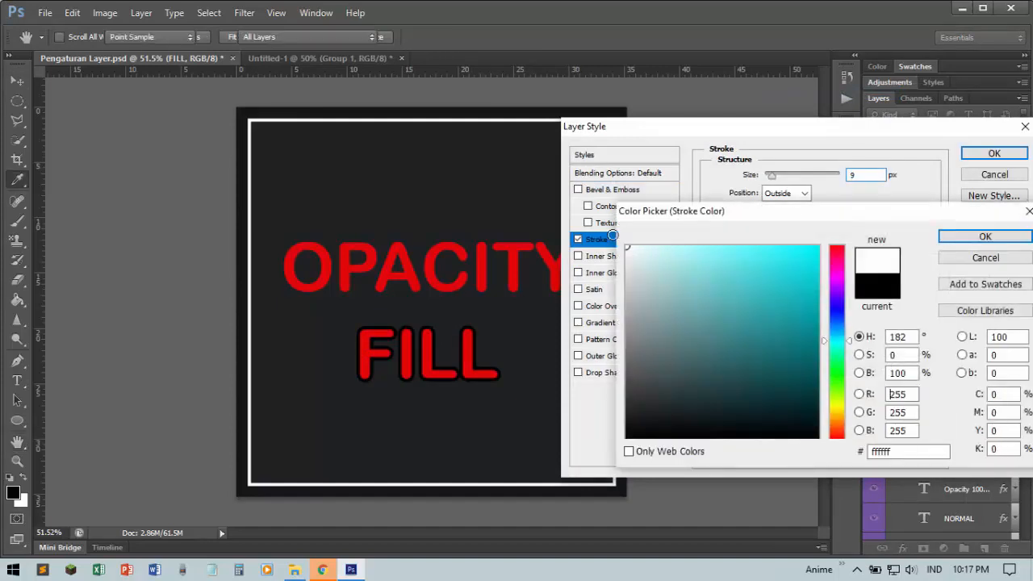
click(972, 239)
drag(771, 175, 779, 178)
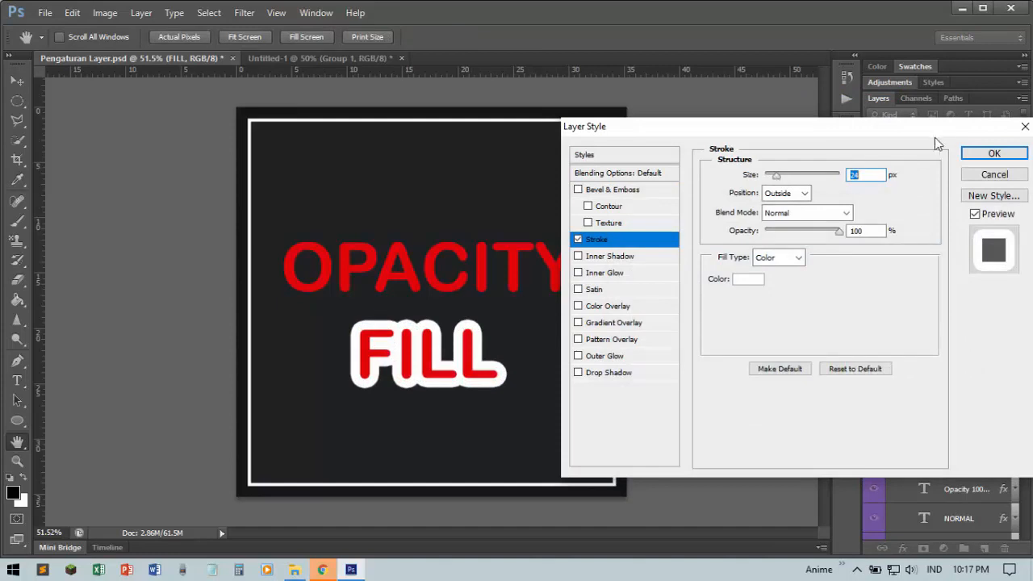
click(980, 155)
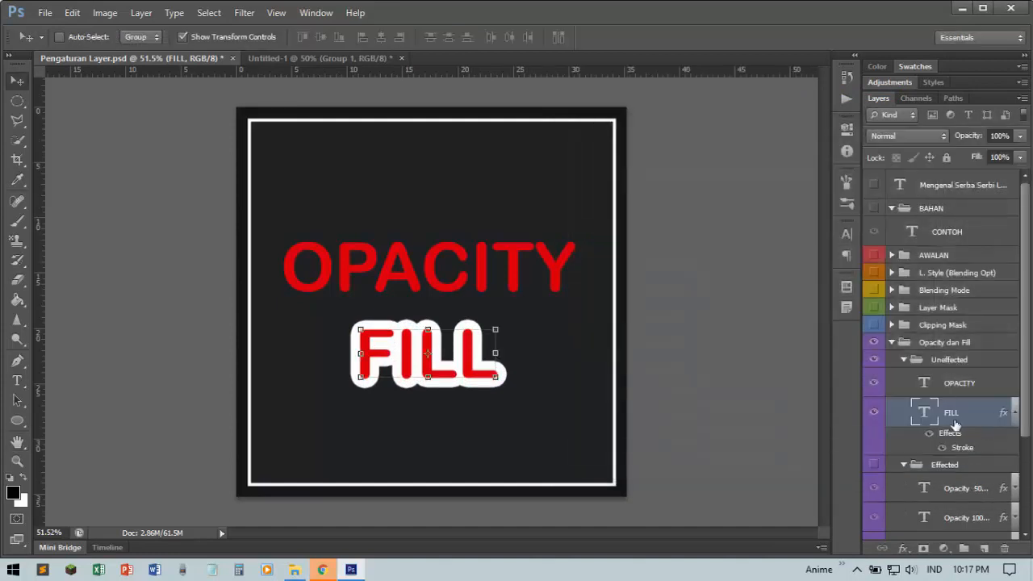
- Try lowering the stroked FILL text's opacity to 61% and return it to 100%
scroll(383, 380, up, 3)
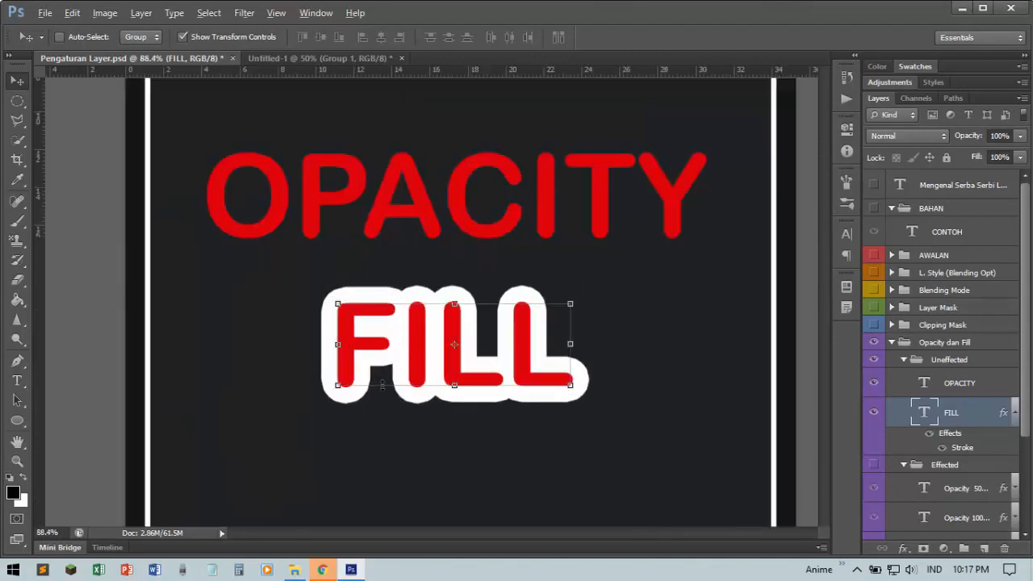
scroll(383, 385, up, 1)
scroll(634, 350, up, 1)
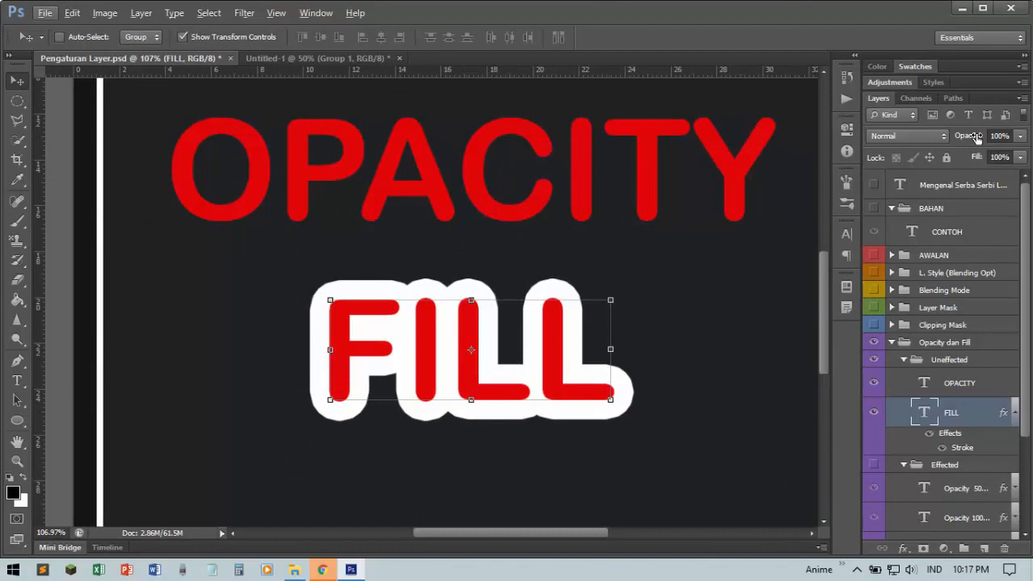
mouse_move(977, 139)
mouse_down()
mouse_move(951, 147)
mouse_move(956, 139)
mouse_up()
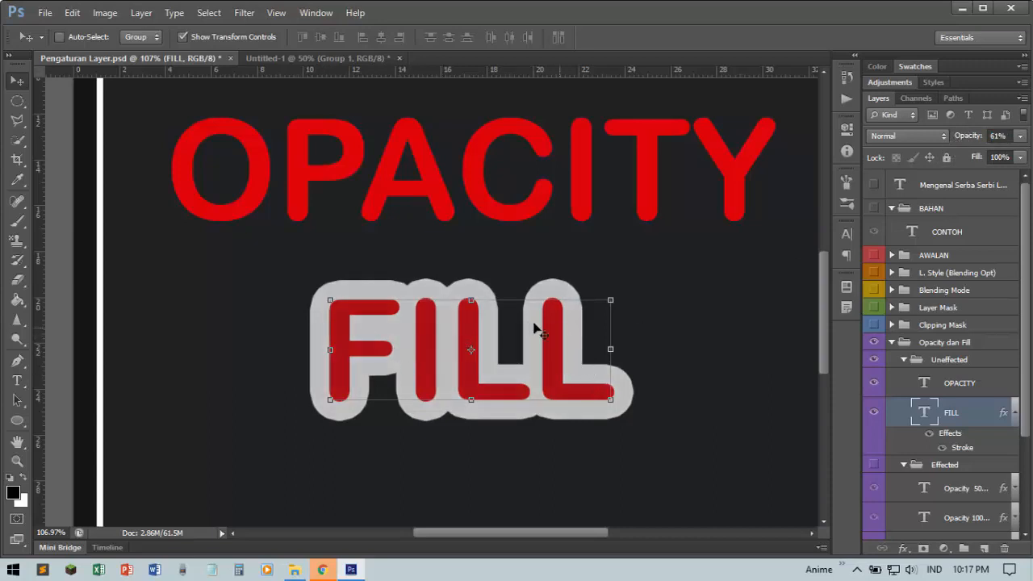
mouse_move(974, 137)
mouse_down()
mouse_move(961, 137)
mouse_move(980, 139)
mouse_move(976, 167)
mouse_up()
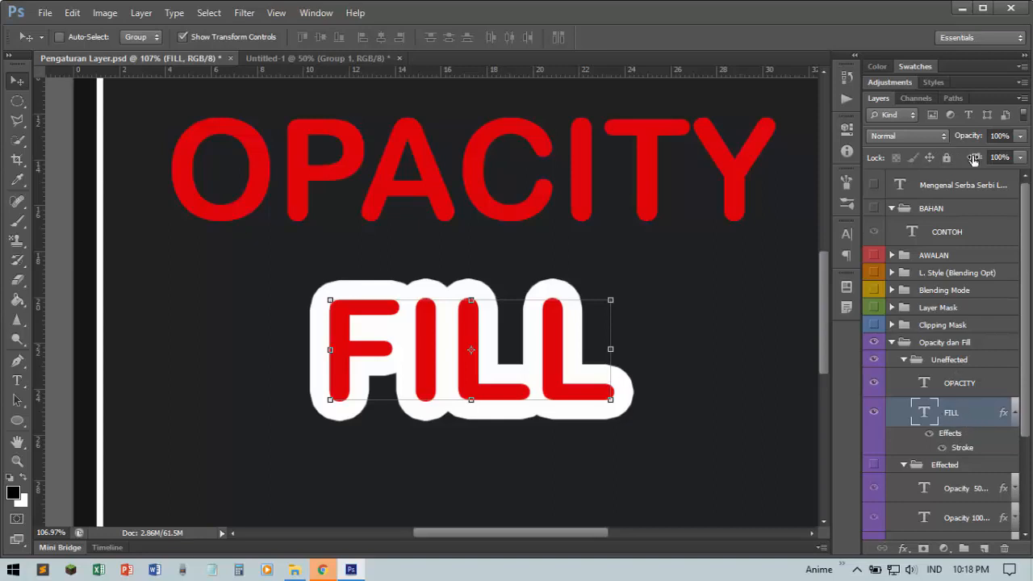
- Lower the stroked FILL text's fill to 32% and on to 0%, keeping its opacity at 100%
mouse_move(977, 158)
mouse_down()
mouse_move(957, 159)
mouse_move(981, 158)
mouse_move(966, 159)
mouse_up()
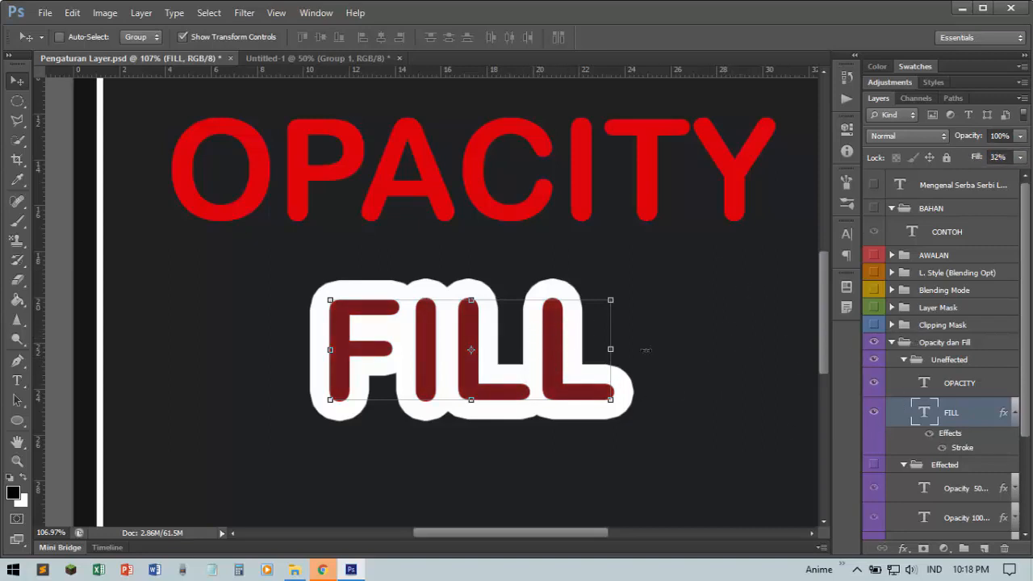
drag(977, 163, 945, 163)
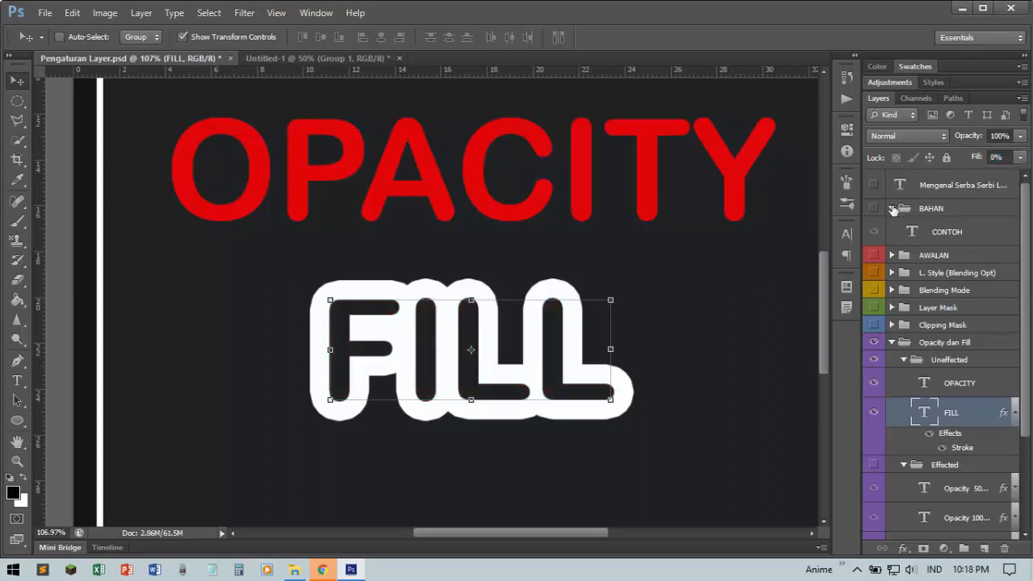
click(976, 158)
- Move the FILL layer above OPACITY in the layer order and place the FILL text over the middle of the OPACITY text
scroll(542, 369, down, 3)
key(alt)
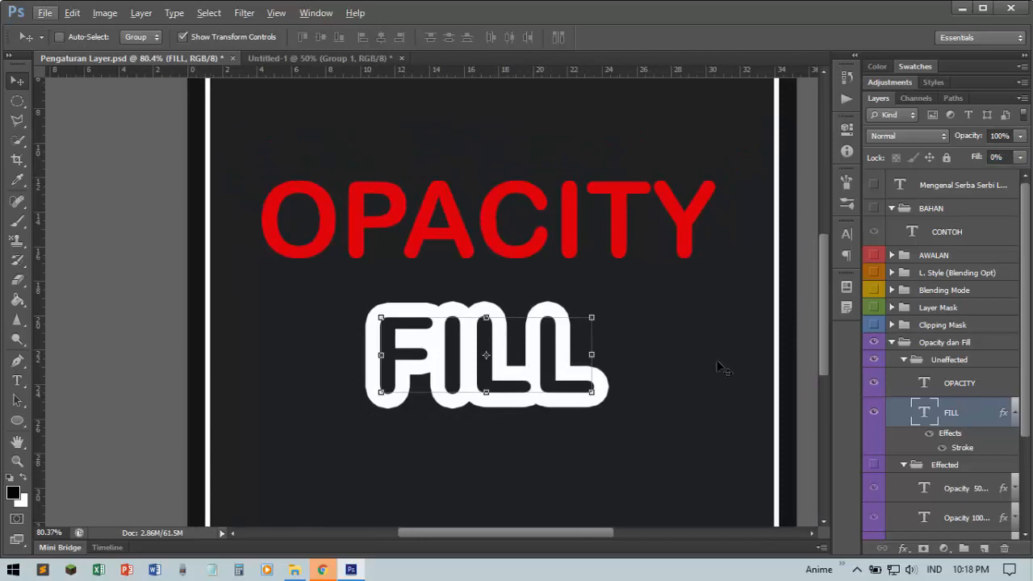
drag(535, 358, 655, 307)
drag(964, 413, 960, 364)
drag(637, 295, 685, 261)
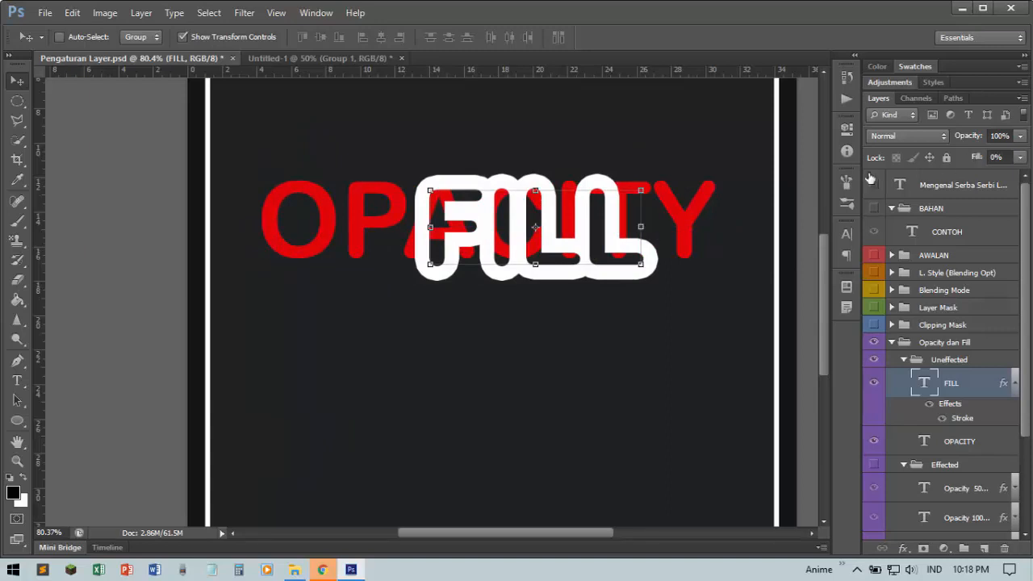
drag(604, 237, 585, 246)
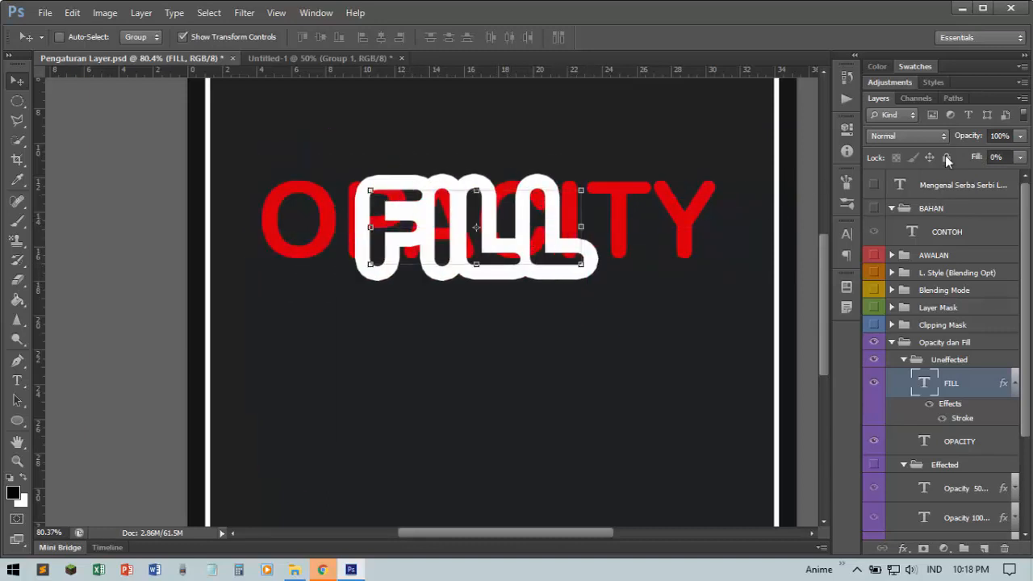
- Try a 39% fill on the FILL text, shifting it over the end of OPACITY, and set its fill to 100%
drag(974, 159, 1006, 159)
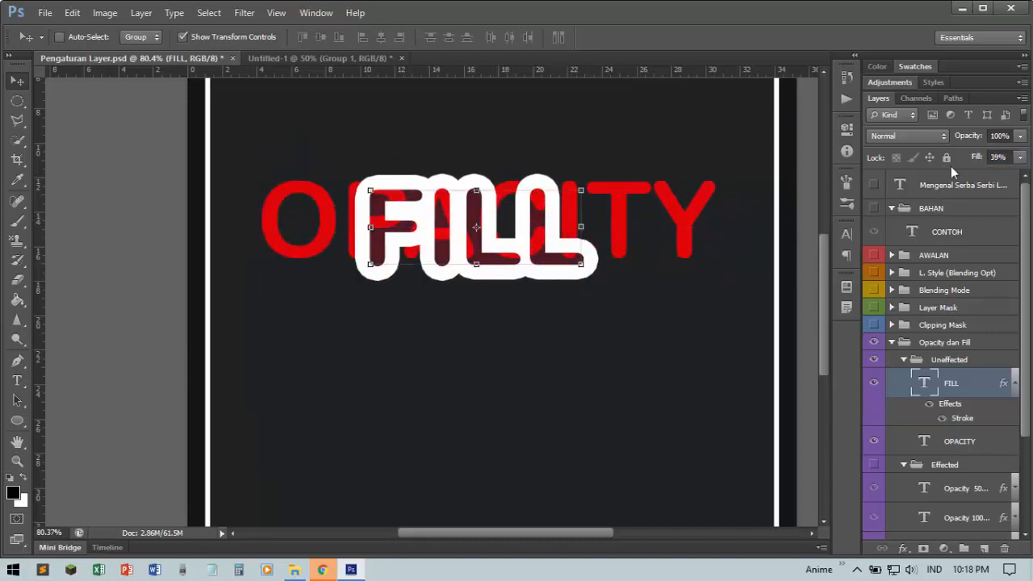
drag(543, 257, 687, 296)
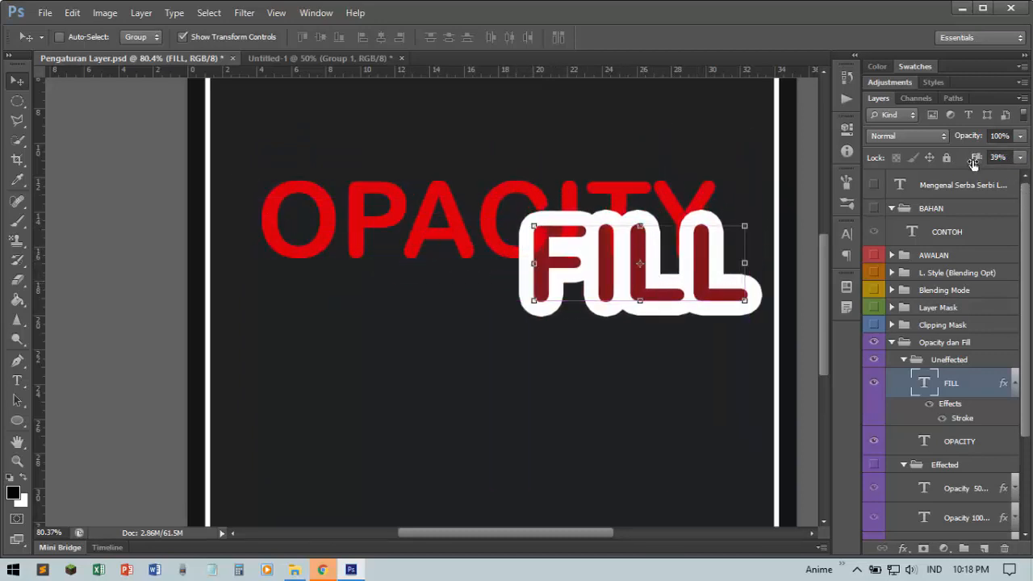
click(1000, 157)
text(100)
key(Return)
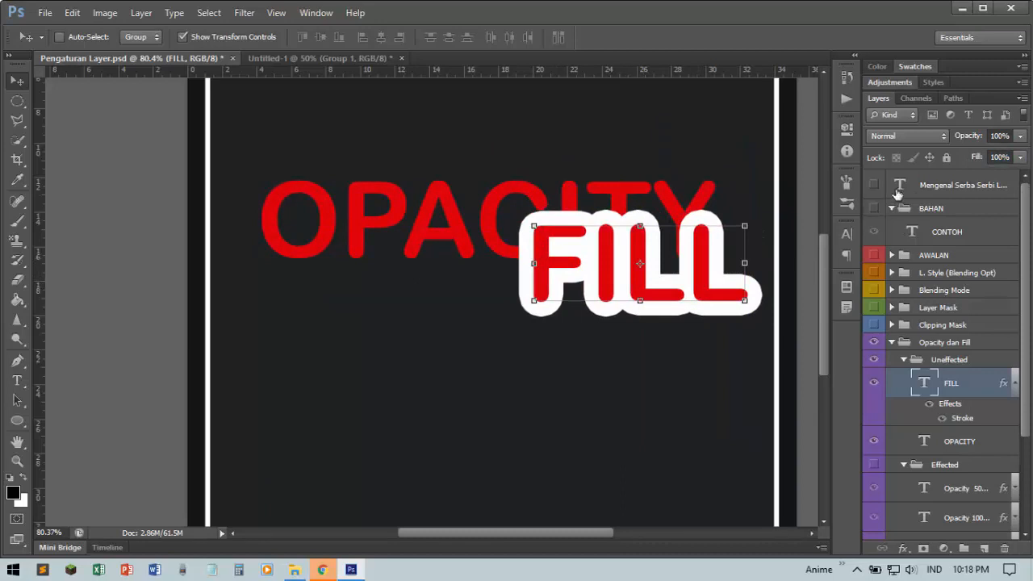
- Lower the FILL text's opacity to 38%, move it back below OPACITY, and return its opacity to 100%
mouse_move(976, 141)
mouse_down()
mouse_move(954, 139)
mouse_move(965, 142)
mouse_up()
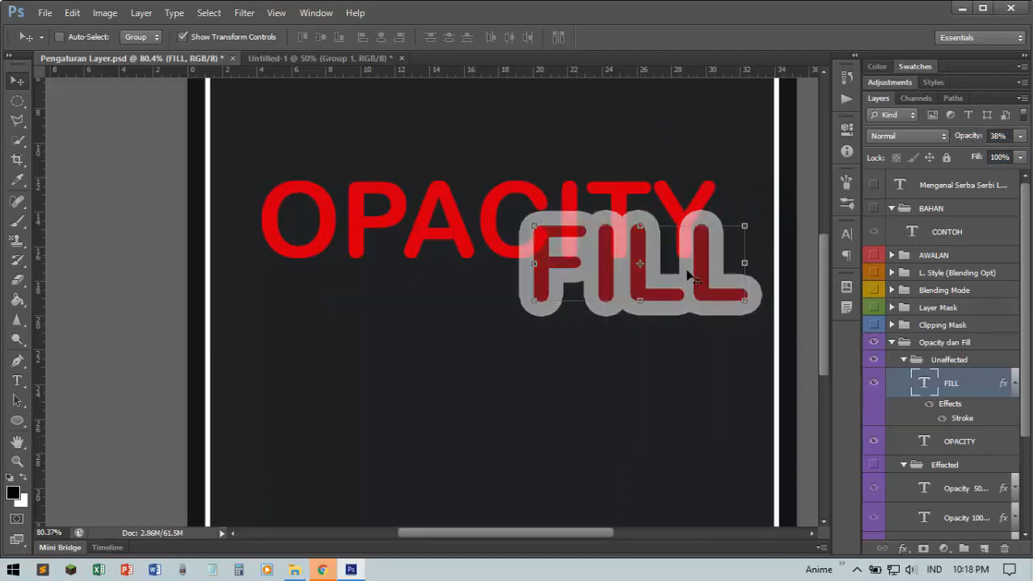
drag(652, 275, 520, 347)
click(904, 361)
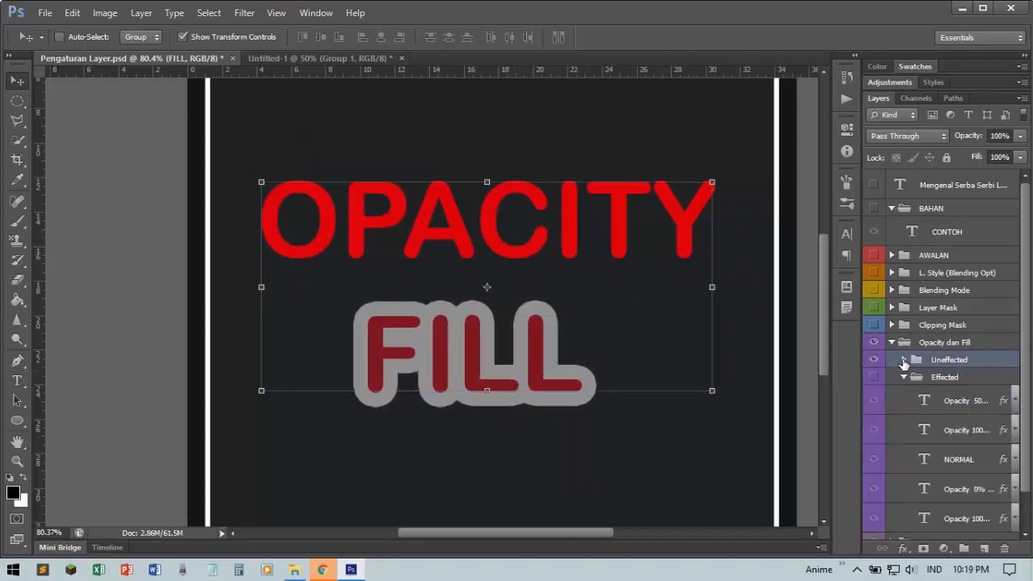
click(904, 360)
click(952, 382)
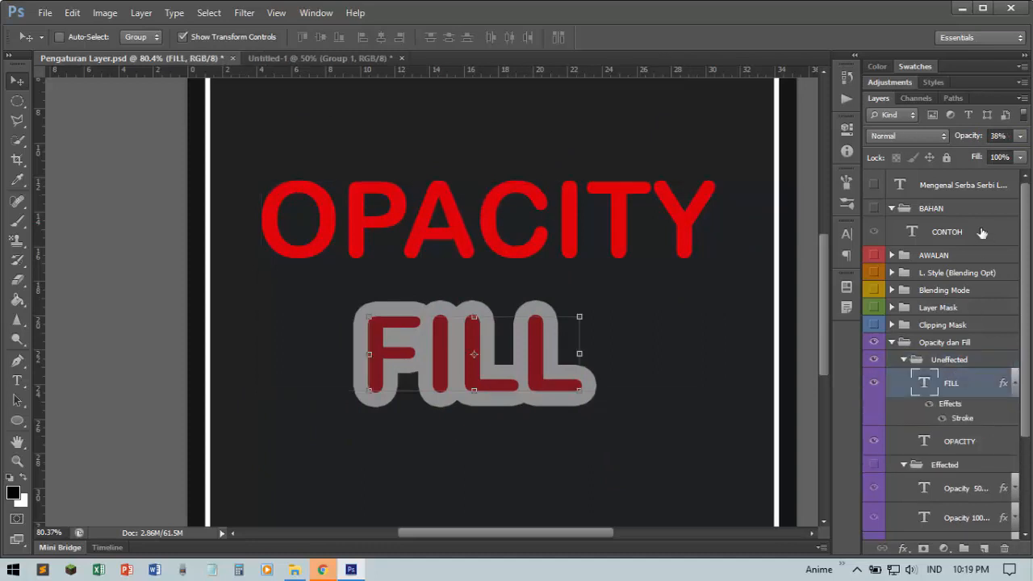
drag(966, 144, 1016, 143)
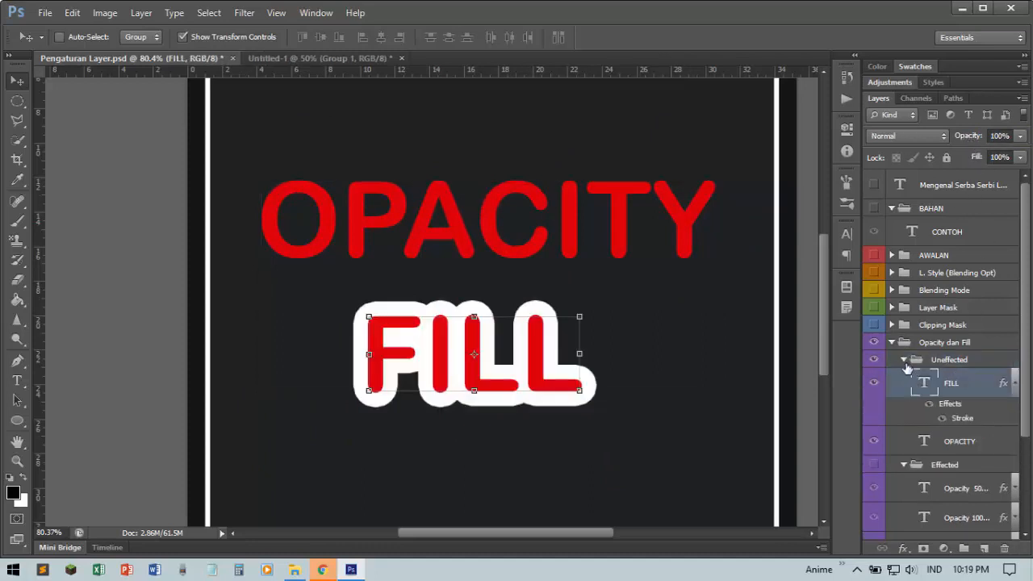
- Collapse the Uneffected and Effected groups, and collapse and hide the Opacity dan Fill group
click(904, 361)
click(904, 377)
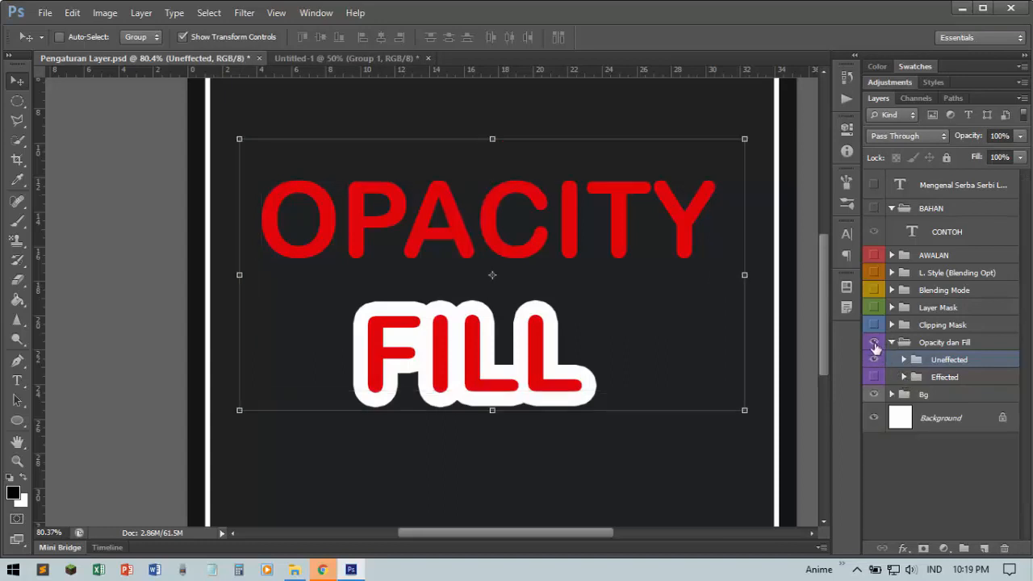
click(892, 342)
click(873, 343)
scroll(529, 311, down, 1)
scroll(529, 311, down, 1)
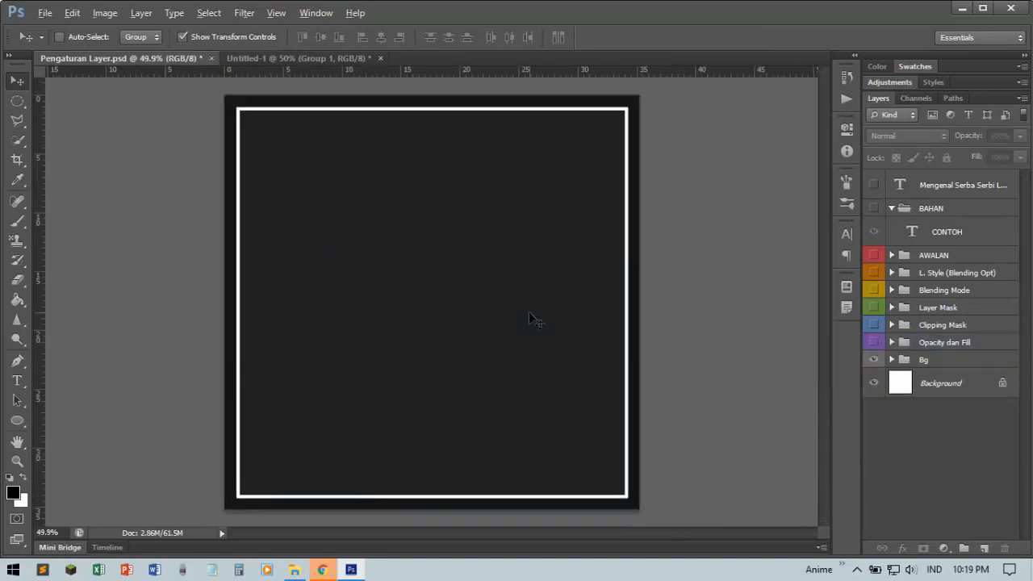
- Expand the Bg group, select its In and Out layers in turn, and collapse the group
click(894, 360)
click(892, 360)
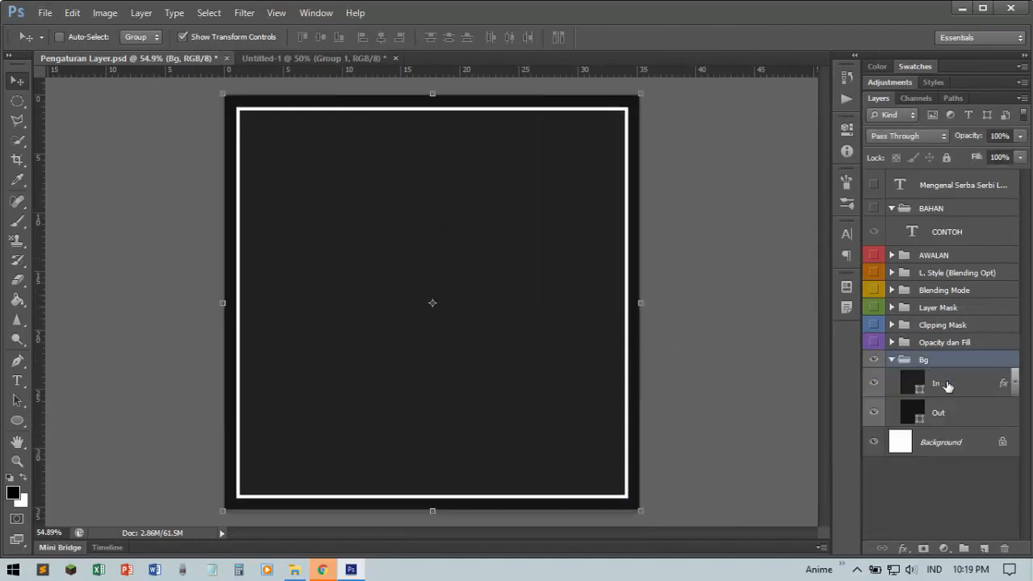
click(949, 387)
click(943, 410)
click(943, 388)
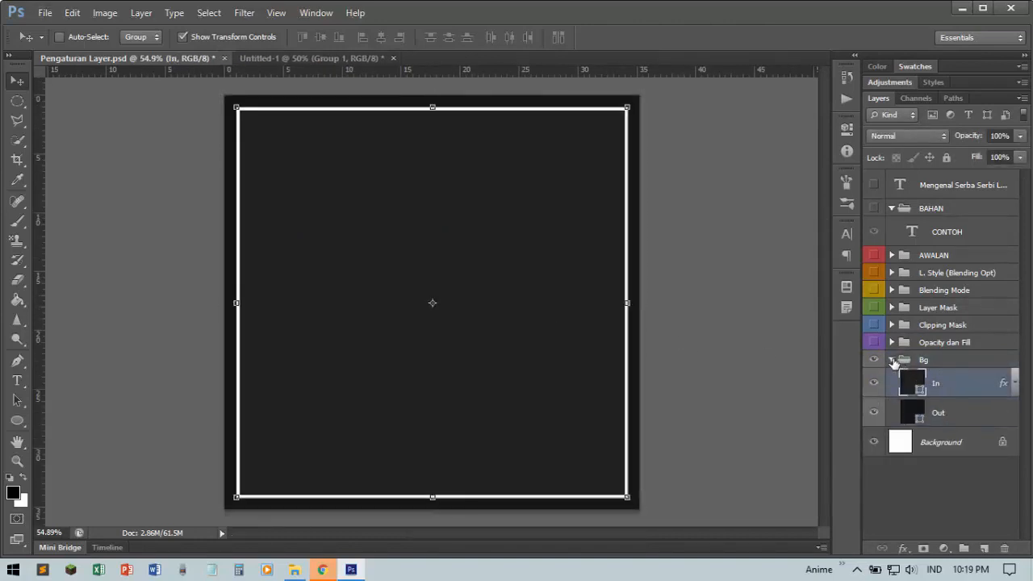
click(892, 360)
- Hide the Bg group, select the Background layer, and switch its visibility off and on
click(872, 360)
click(936, 383)
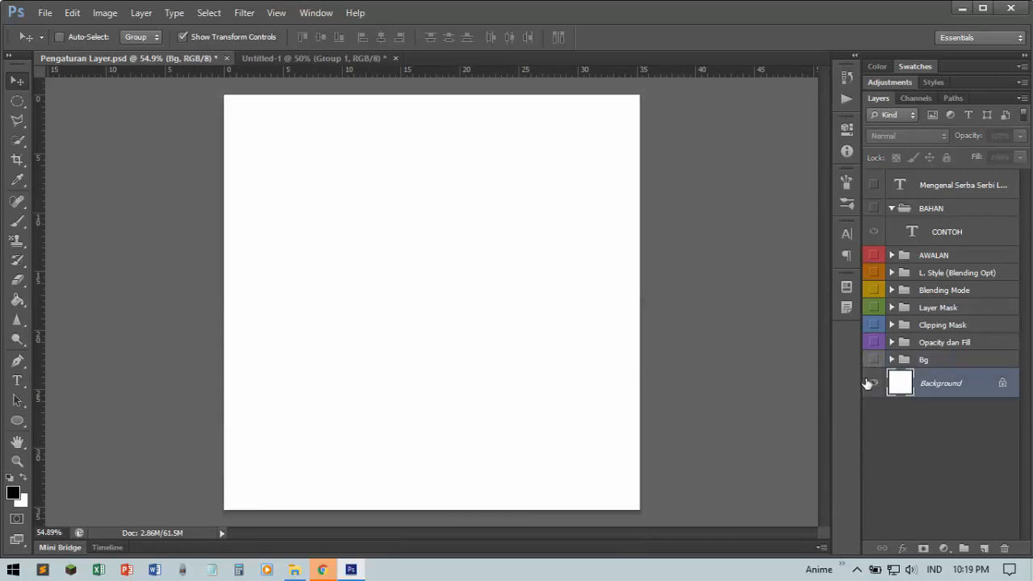
click(872, 384)
click(874, 384)
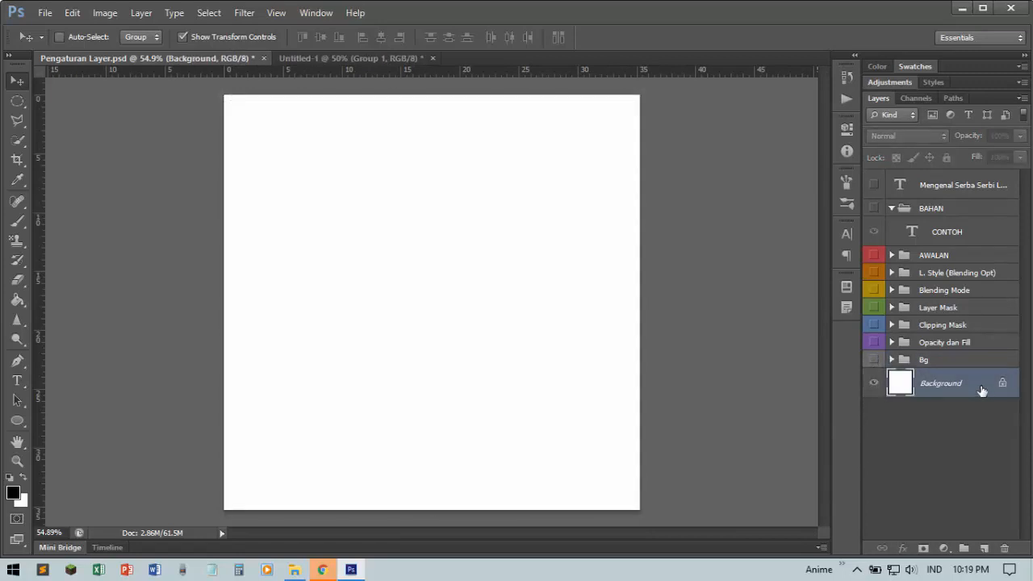
- Inspect the New Layer dialog for the locked Background without converting it, and view the commands for creating new layers
double_click(982, 391)
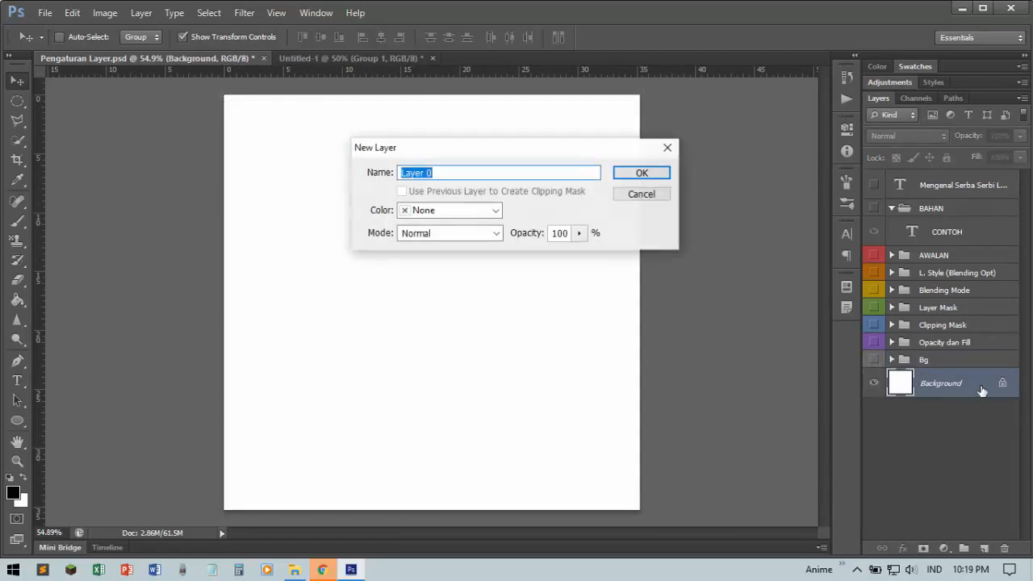
click(658, 194)
click(138, 14)
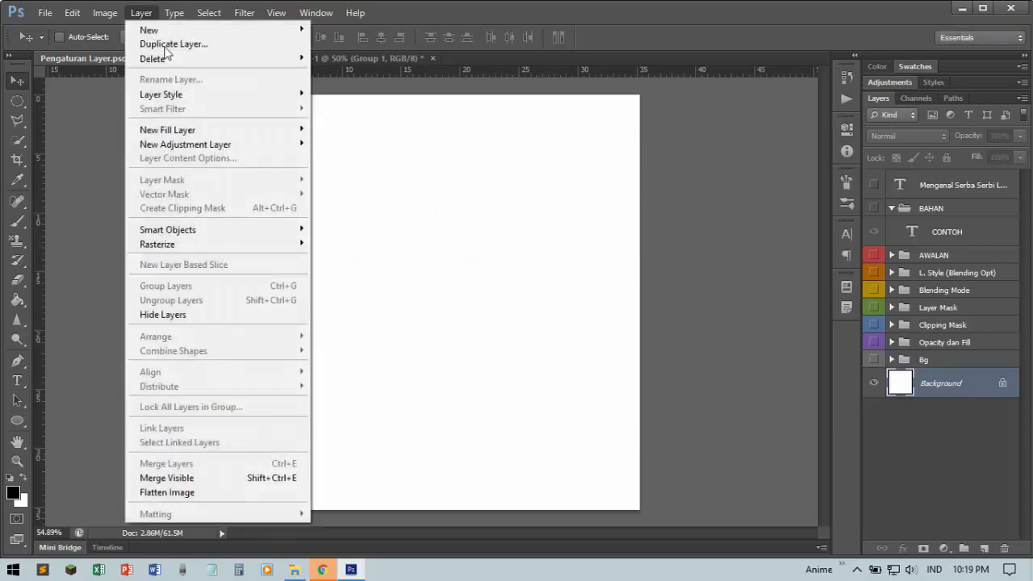
mouse_move(144, 29)
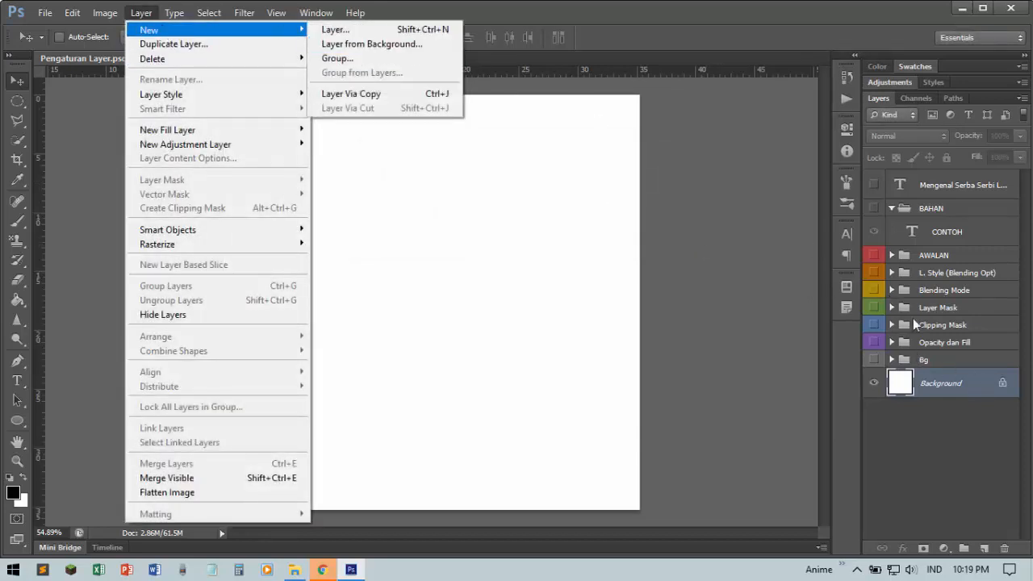
click(946, 380)
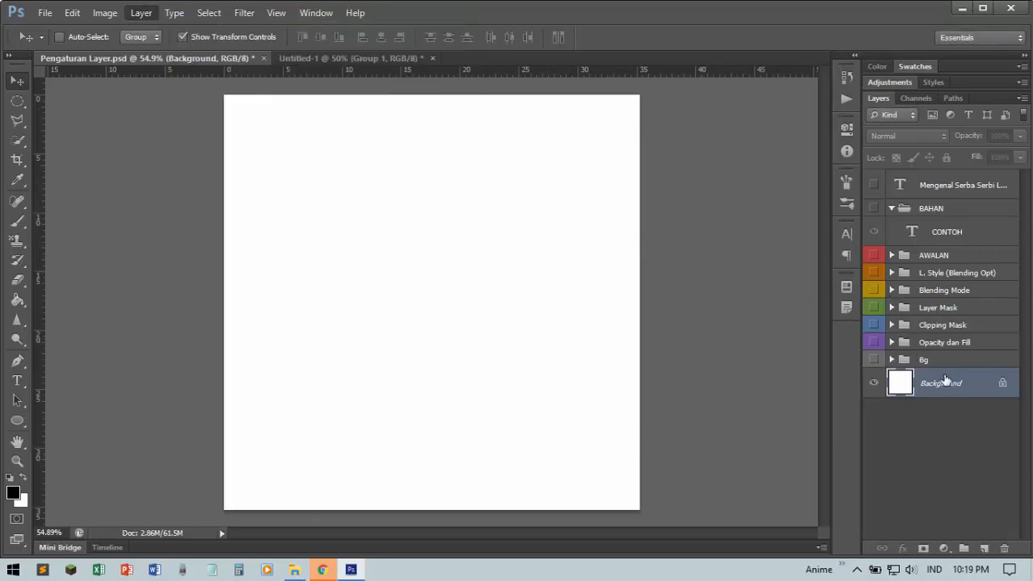
- Show and expand the Bg group, hide its In layer, and switch the Out layer's visibility off and on
click(892, 360)
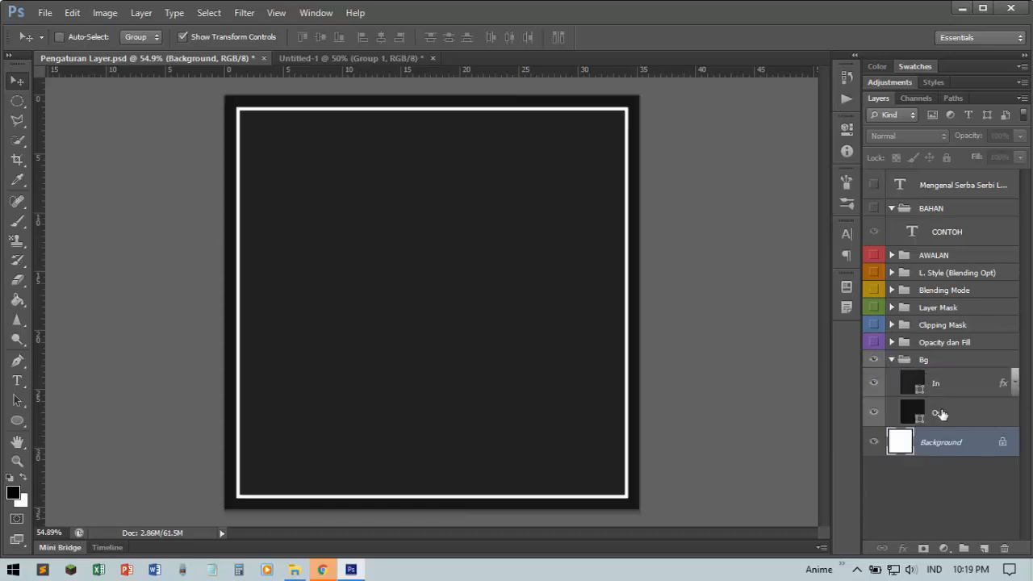
click(940, 413)
click(873, 383)
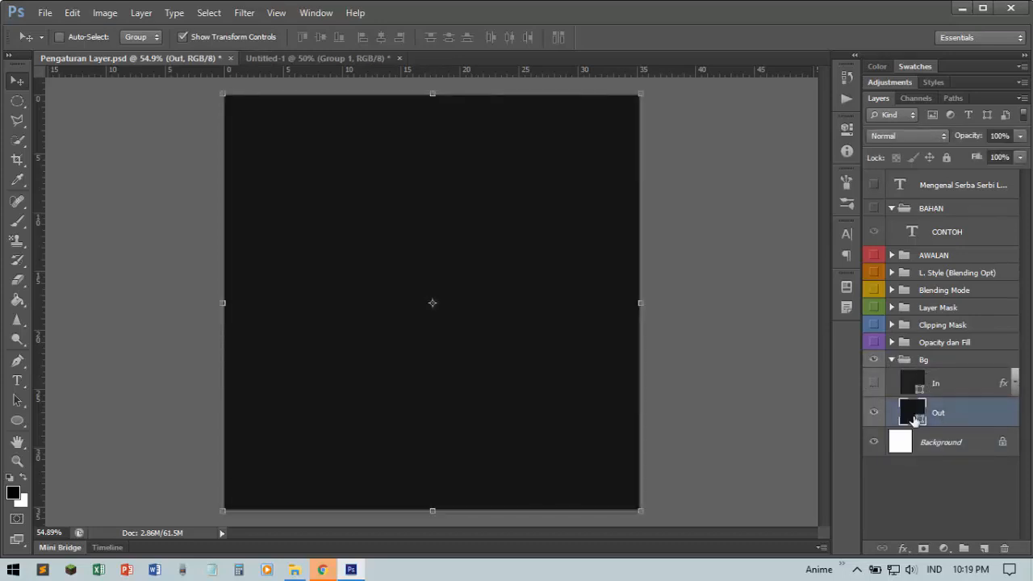
click(873, 412)
click(874, 412)
- Show and select the In layer again and expand its list of effects
click(944, 384)
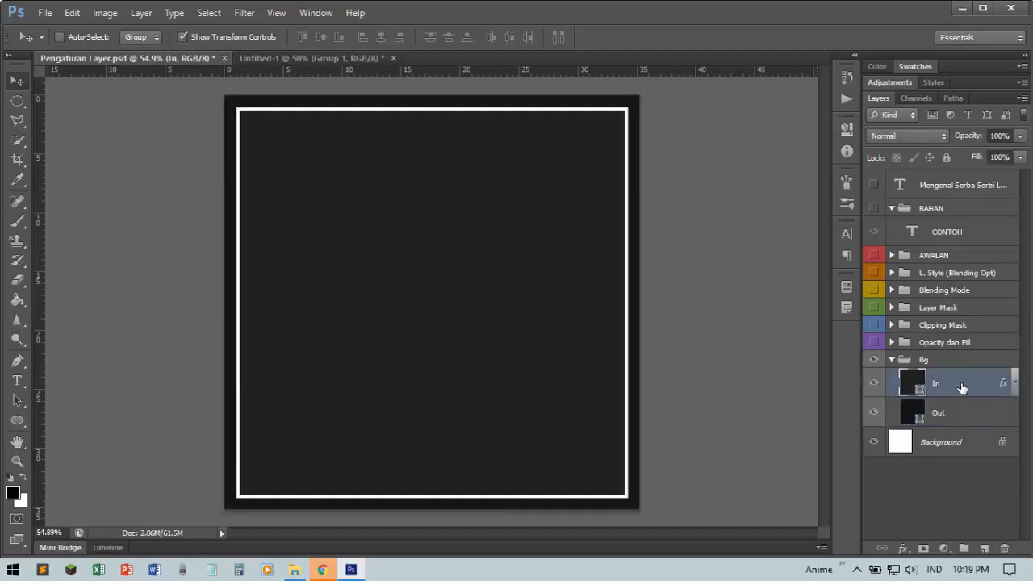
click(1017, 384)
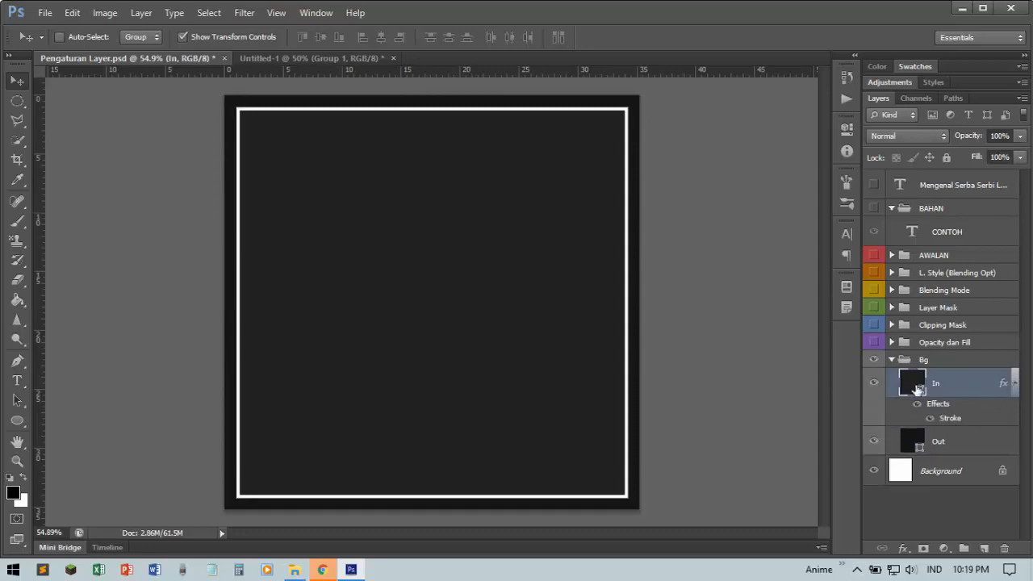
- Reselect the In layer in the Bg group, lower its Opacity, and restore it to 100%
click(892, 361)
click(892, 360)
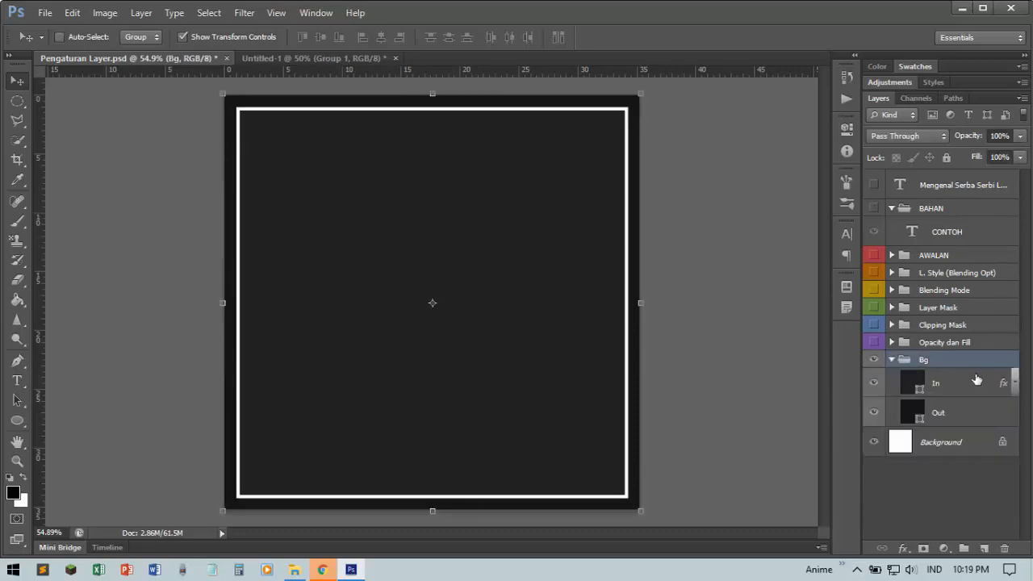
click(977, 381)
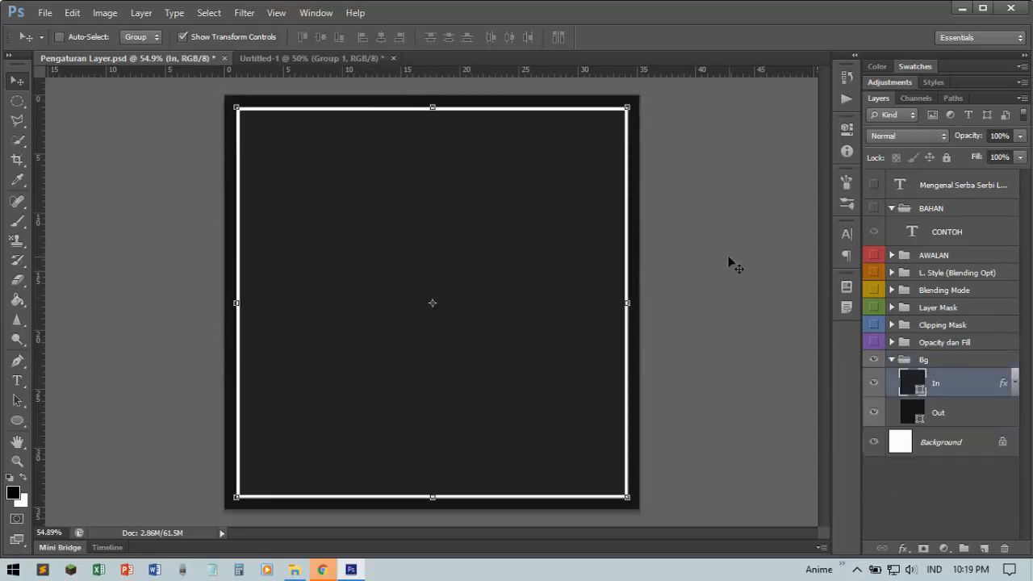
scroll(640, 180, up, 3)
scroll(641, 180, up, 1)
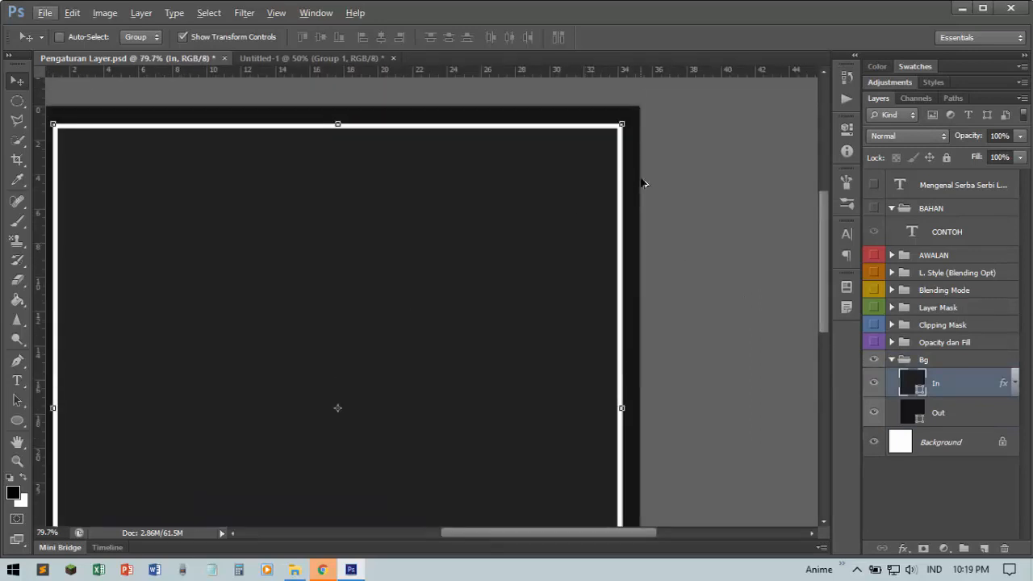
scroll(643, 189, left, 1)
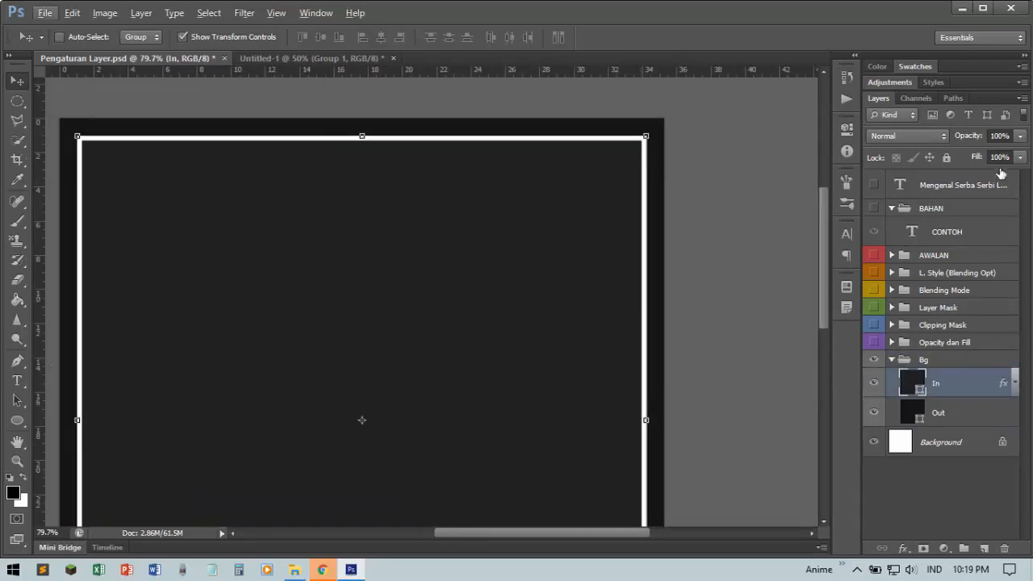
drag(973, 141, 911, 153)
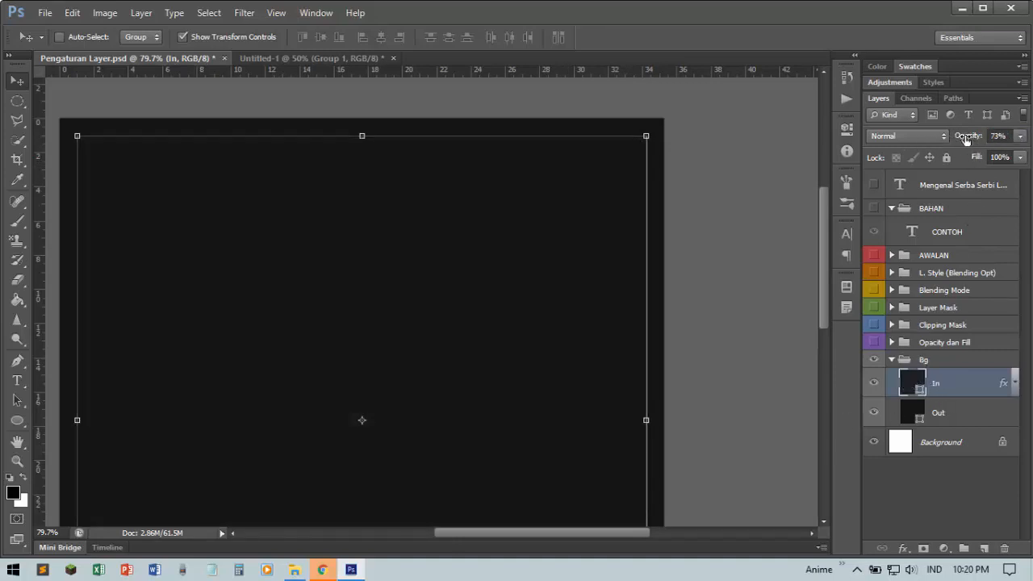
drag(965, 137, 1015, 139)
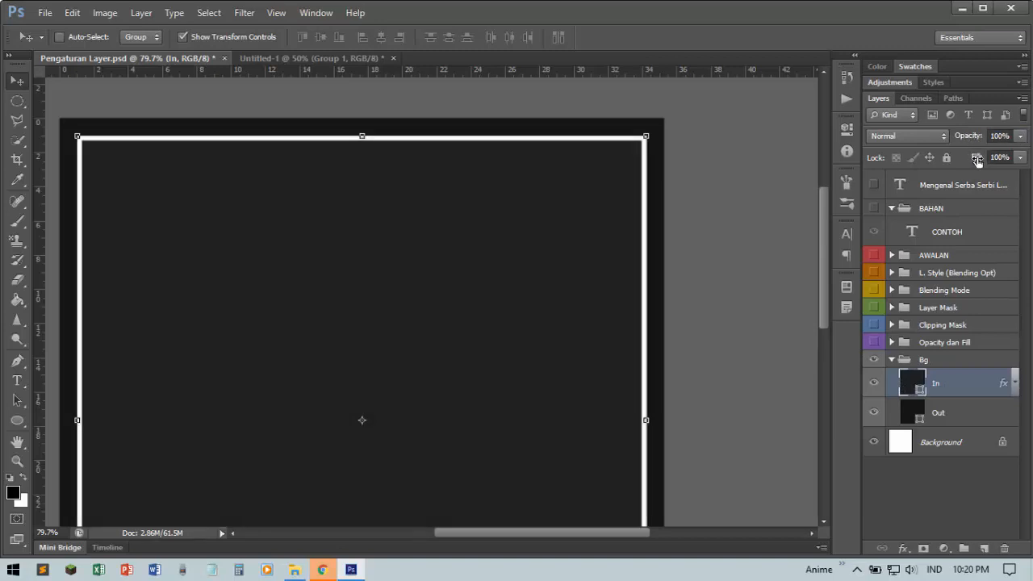
- Reduce the In layer's Fill to 0% and deselect the layer to view the whole canvas
drag(976, 159, 746, 197)
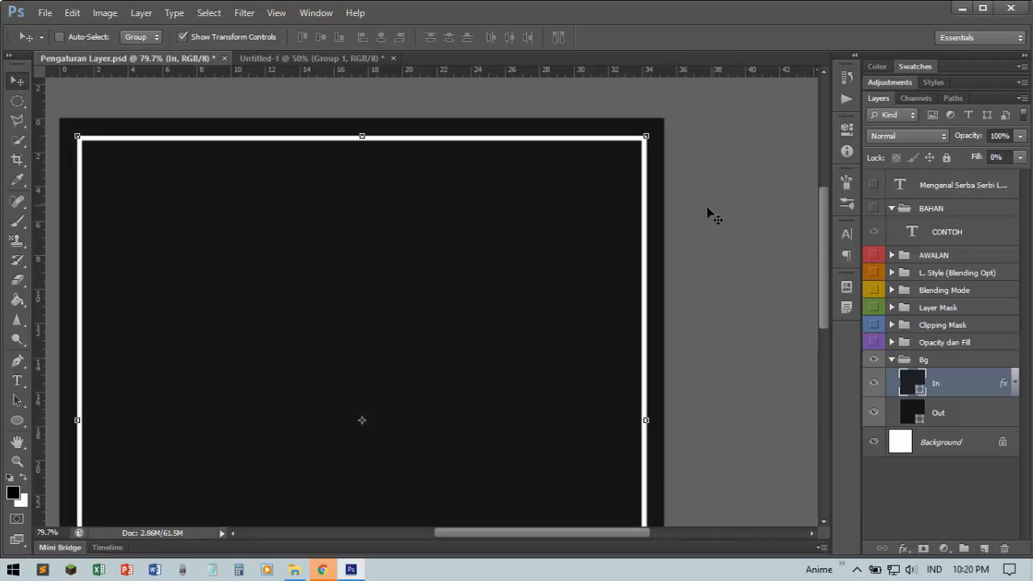
click(949, 504)
scroll(666, 403, down, 5)
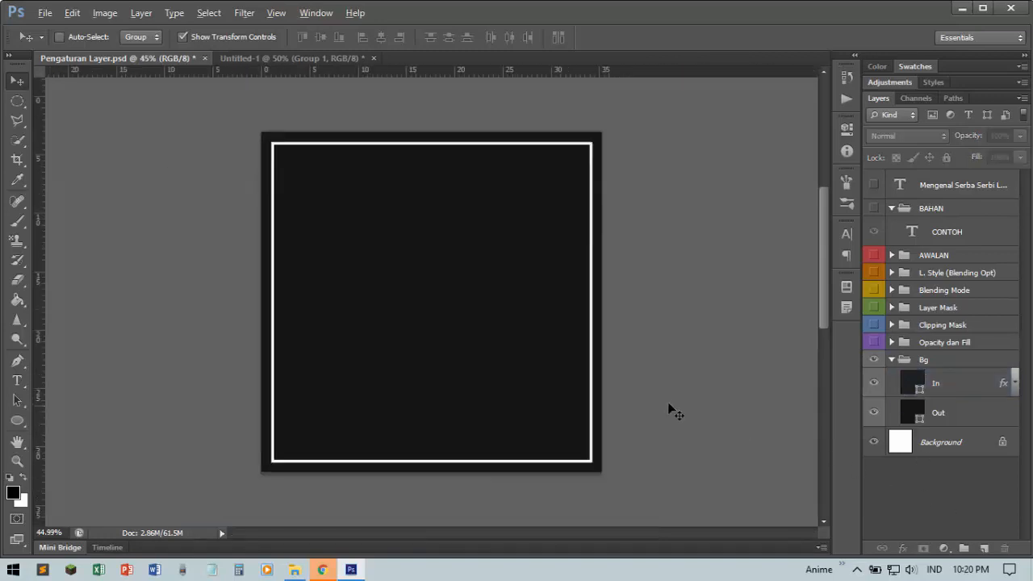
scroll(667, 402, up, 1)
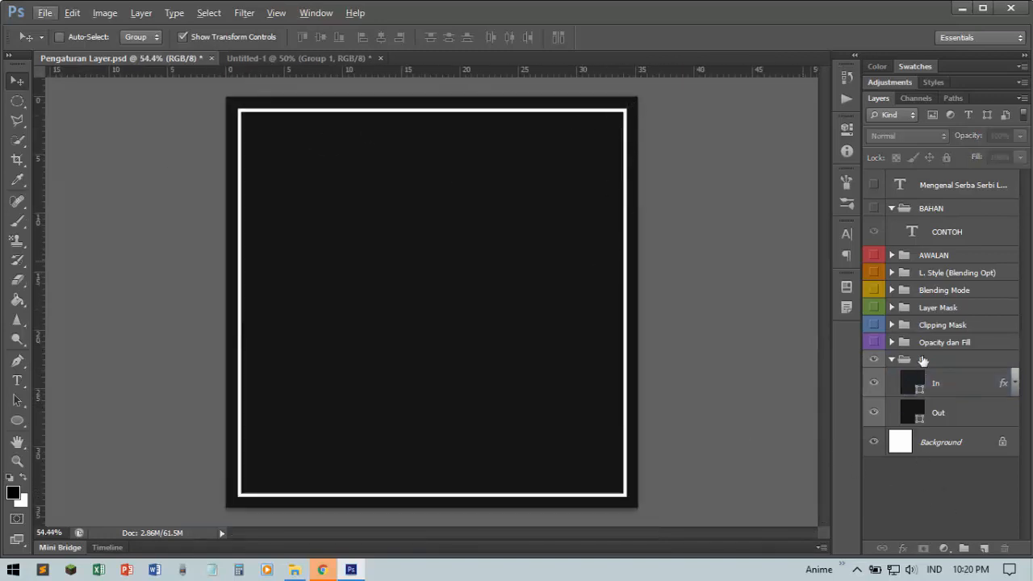
- Shift the In layer slightly downward, undo the move, and set its Fill back to 100%
click(949, 392)
drag(535, 240, 540, 282)
key(ctrl+z)
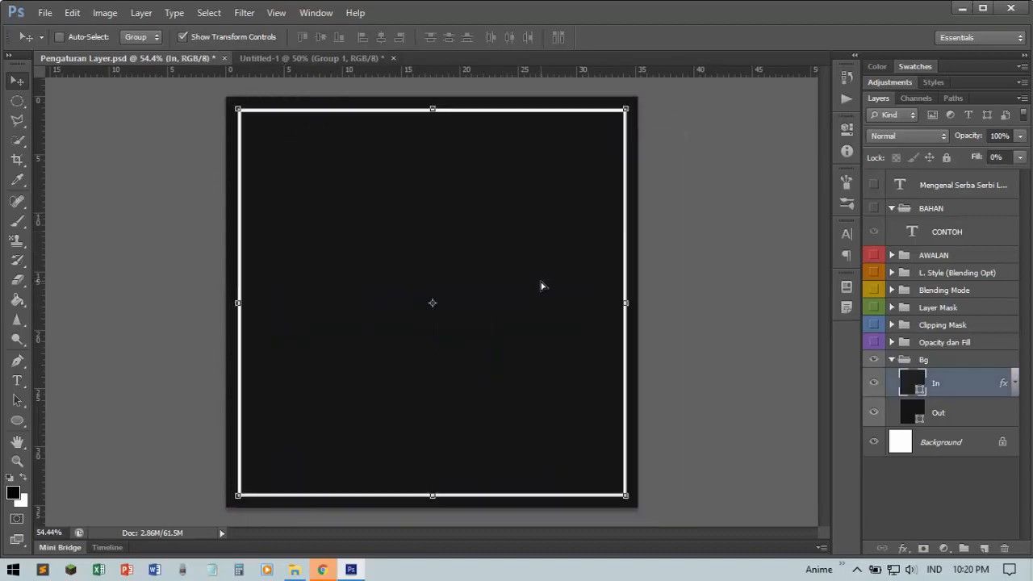
click(997, 157)
text(100)
key(Return)
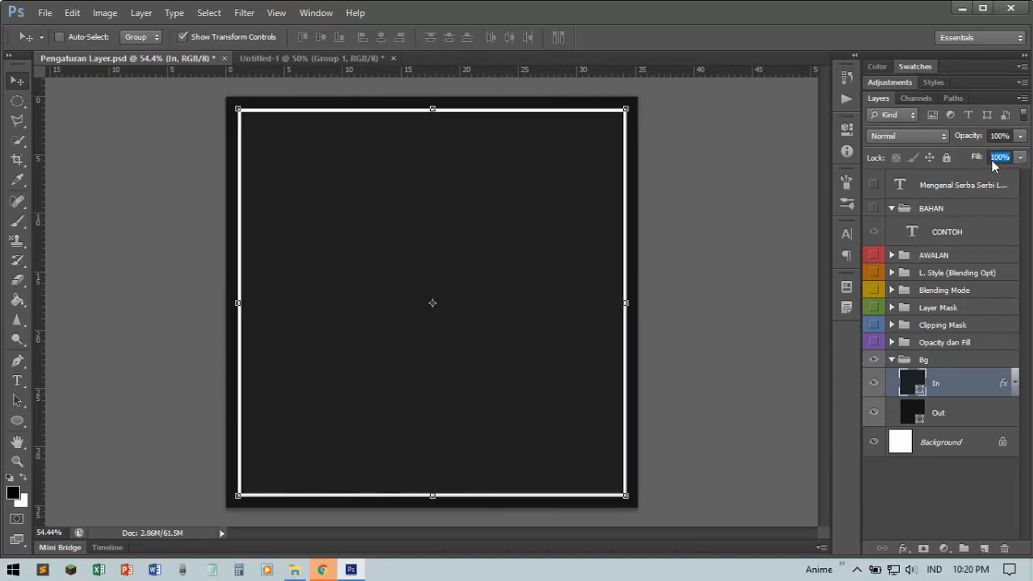
- Preview the blue #6085c1 as the In layer's solid fill color and cancel the change
drag(975, 159, 978, 196)
double_click(914, 387)
click(722, 291)
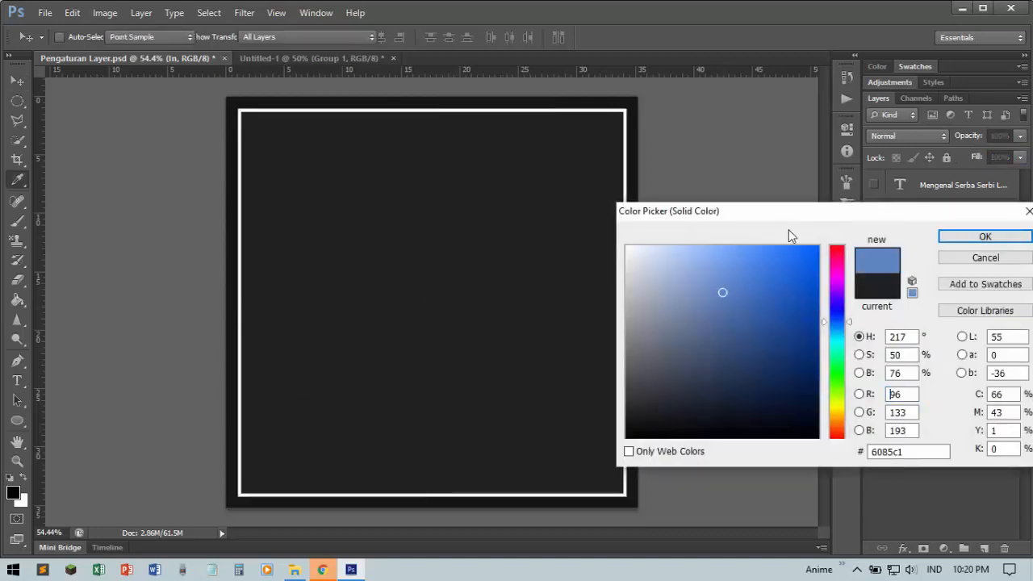
click(953, 259)
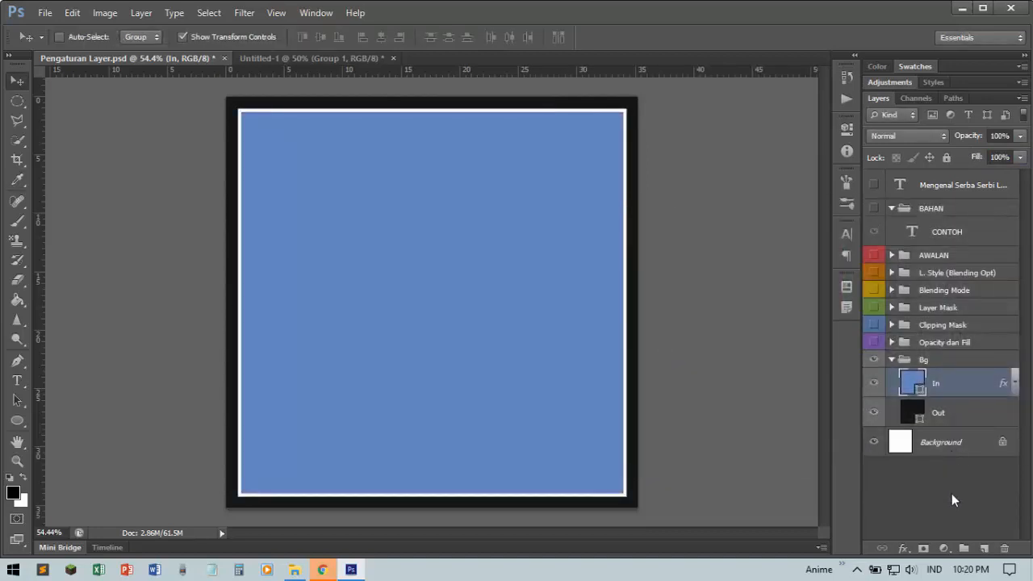
- Close the Untitled-1 document without saving its changes
click(351, 59)
click(381, 58)
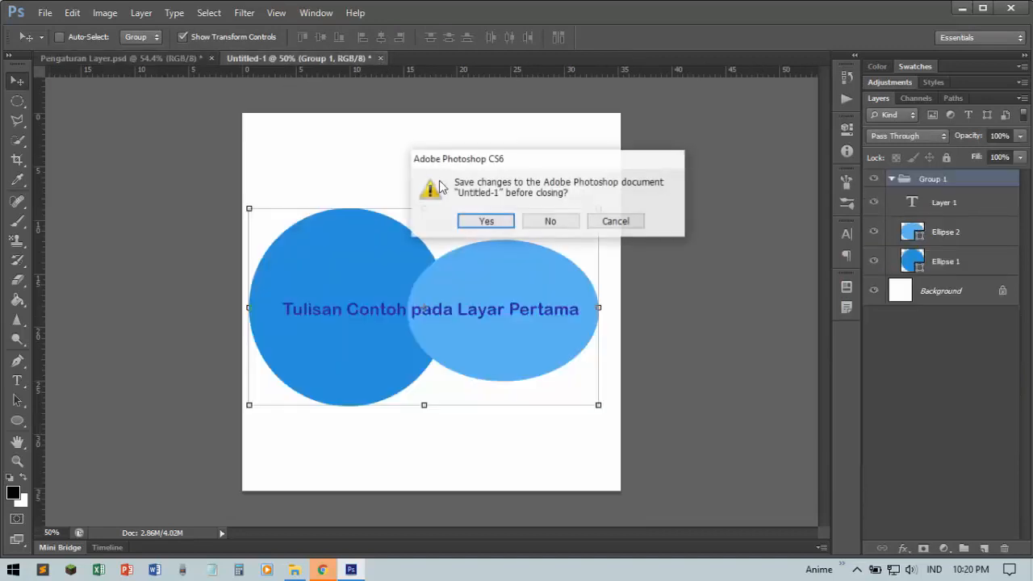
click(551, 221)
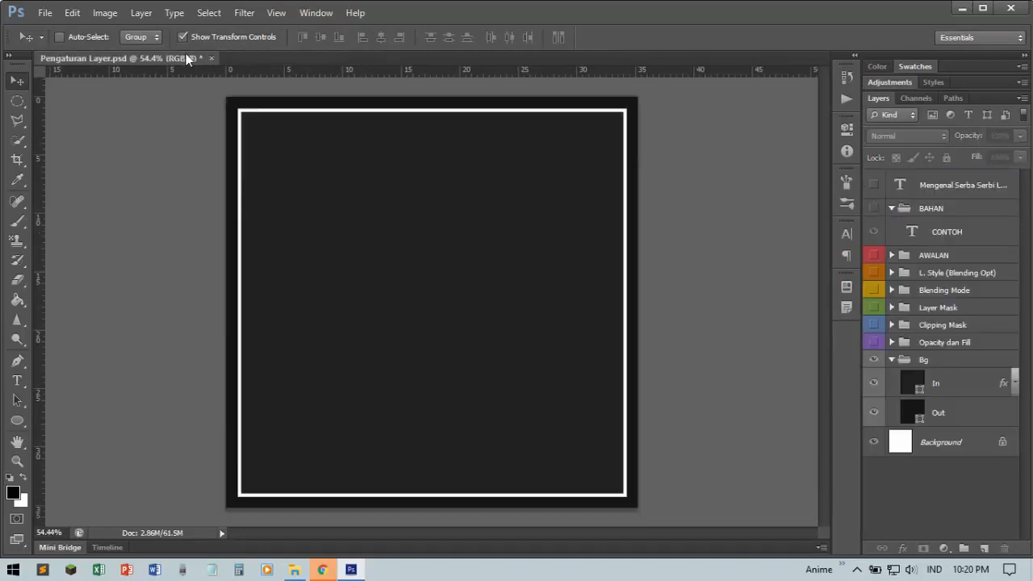
- Minimize Photoshop, the browser and the file explorer window to show the desktop
click(962, 9)
click(944, 10)
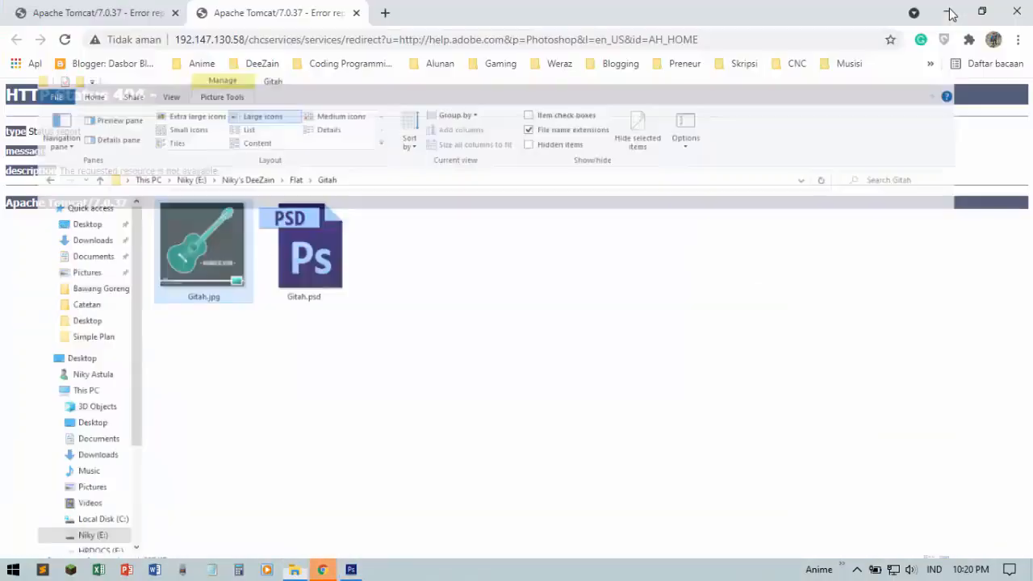
click(949, 12)
right_click(686, 157)
click(710, 224)
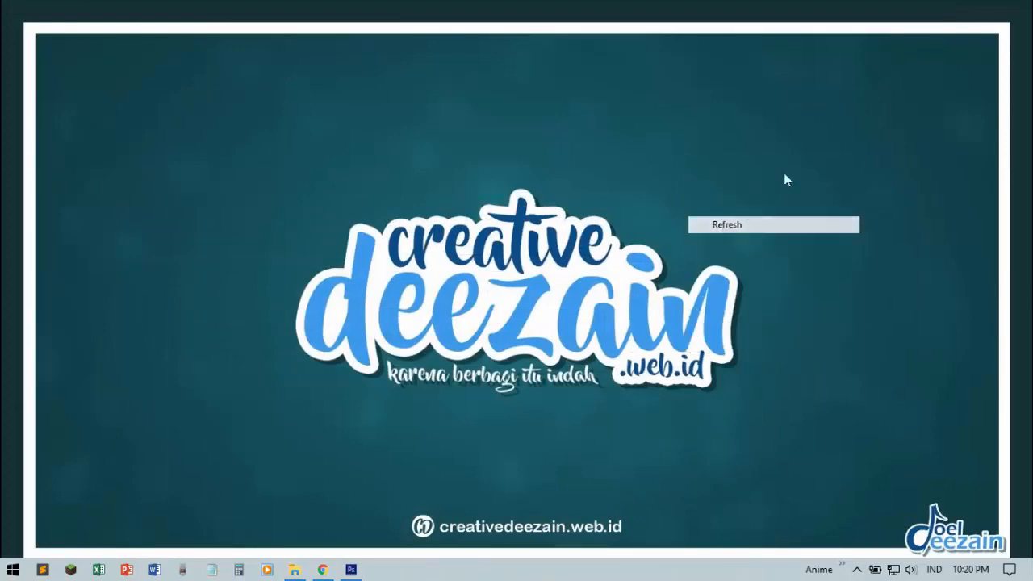
right_click(833, 111)
click(848, 176)
right_click(746, 98)
click(775, 169)
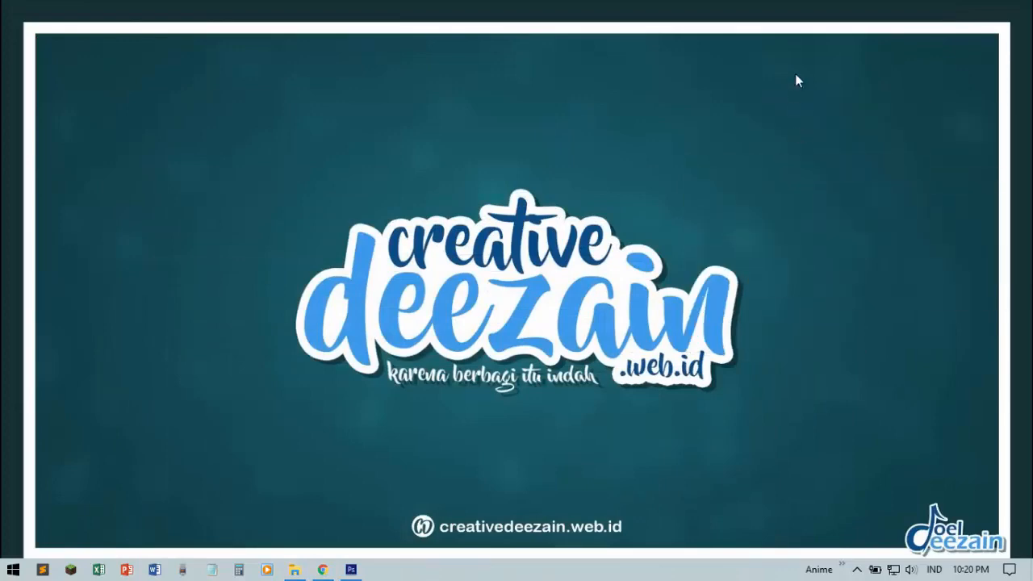
right_click(796, 67)
click(827, 130)
right_click(807, 73)
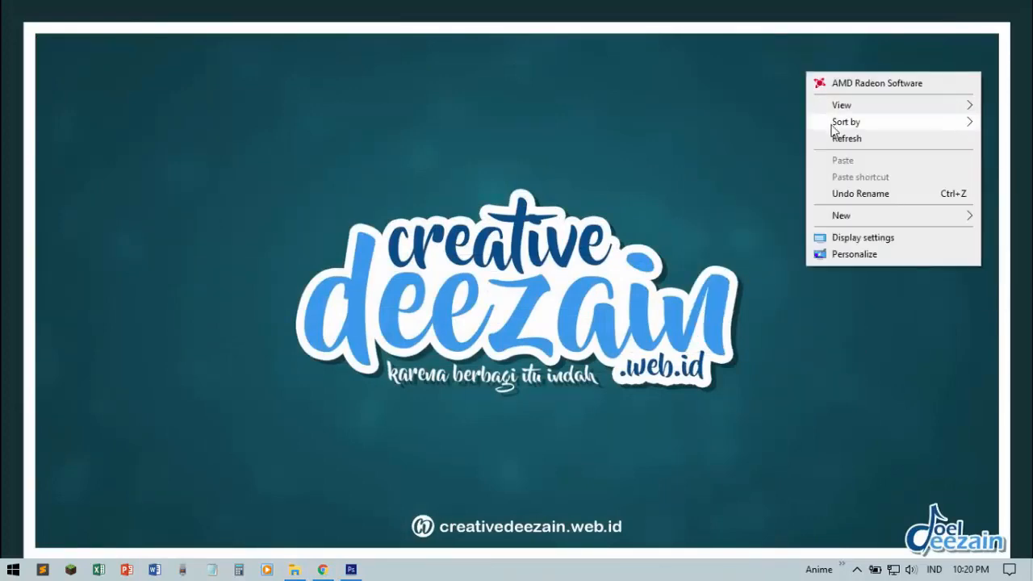
click(835, 137)
right_click(799, 65)
click(824, 132)
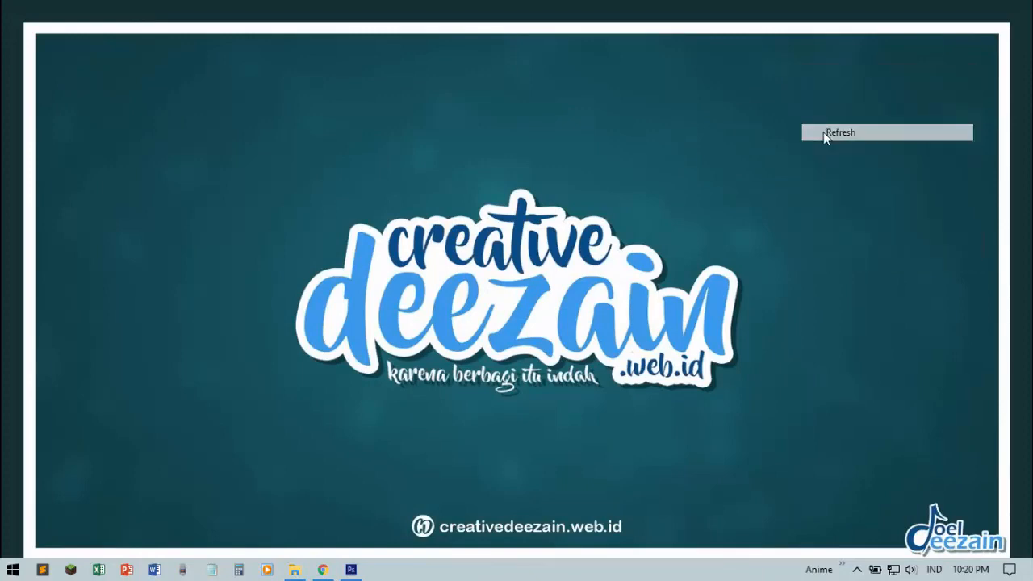